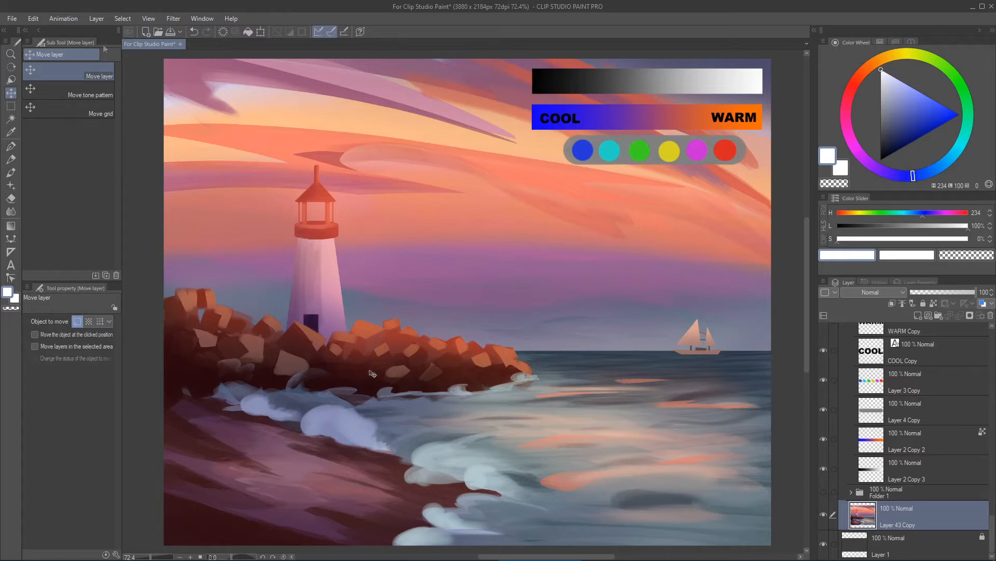
left_click(96, 18)
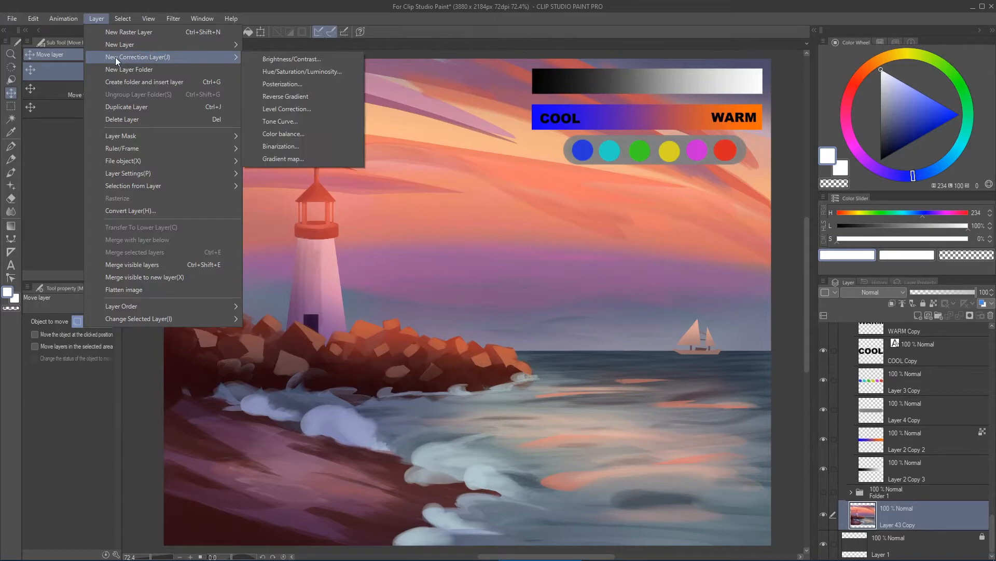
left_click(101, 19)
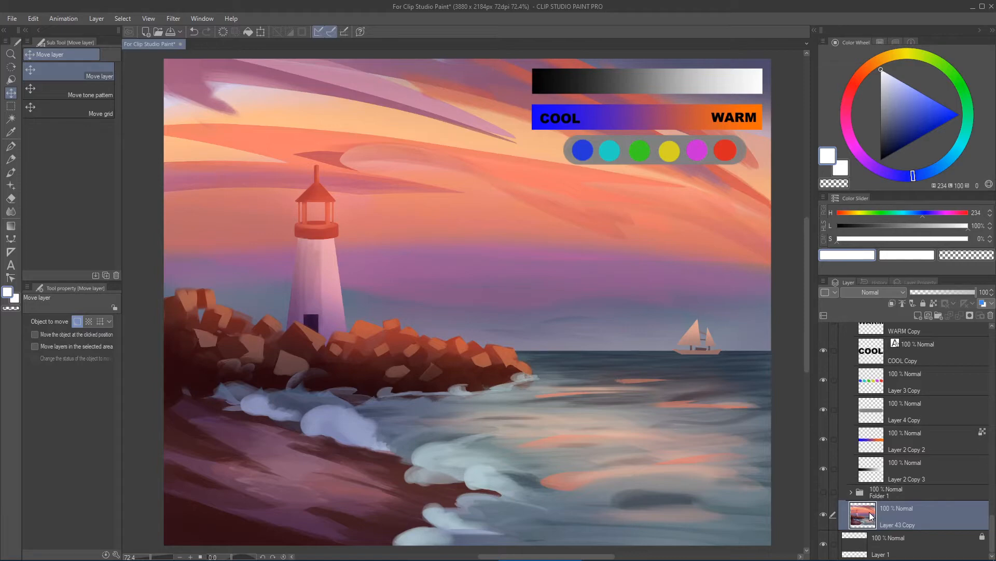
left_click(100, 19)
mouse_move(183, 56)
key("alt")
key("l")
mouse_move(93, 41)
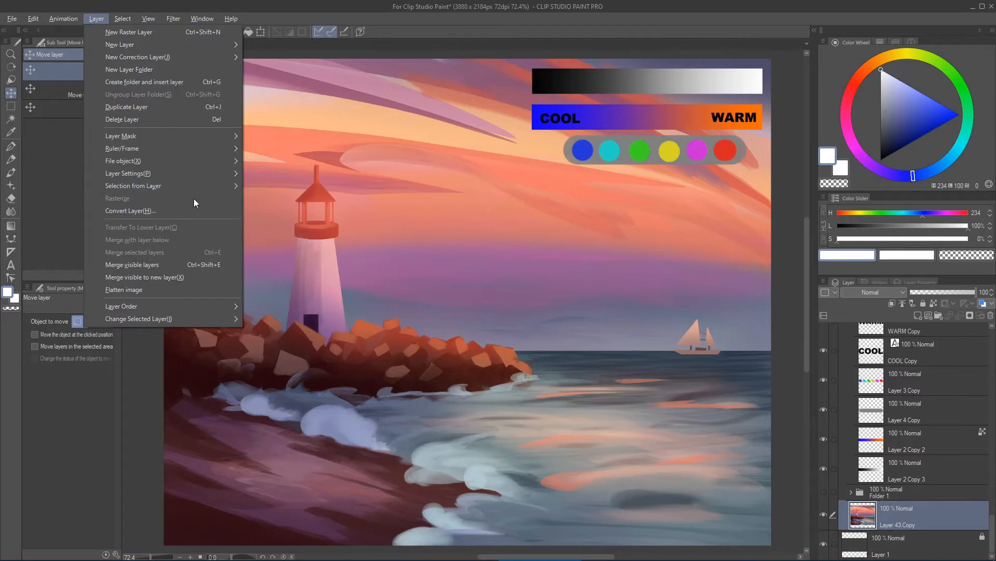
left_click(245, 2)
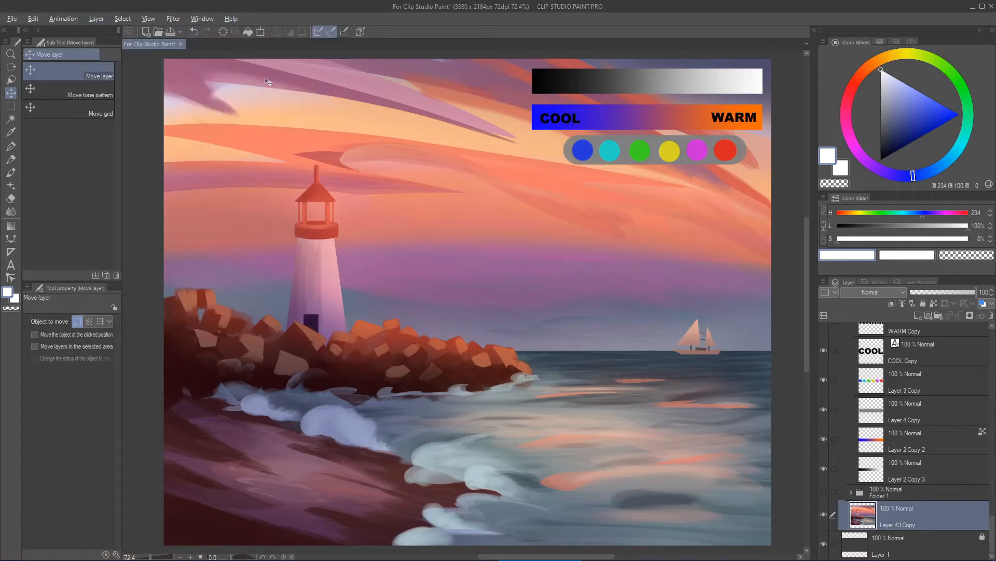
- Add a Level Correction layer directly above the lighthouse painting layer, leaving its levels at the defaults
key("alt+l")
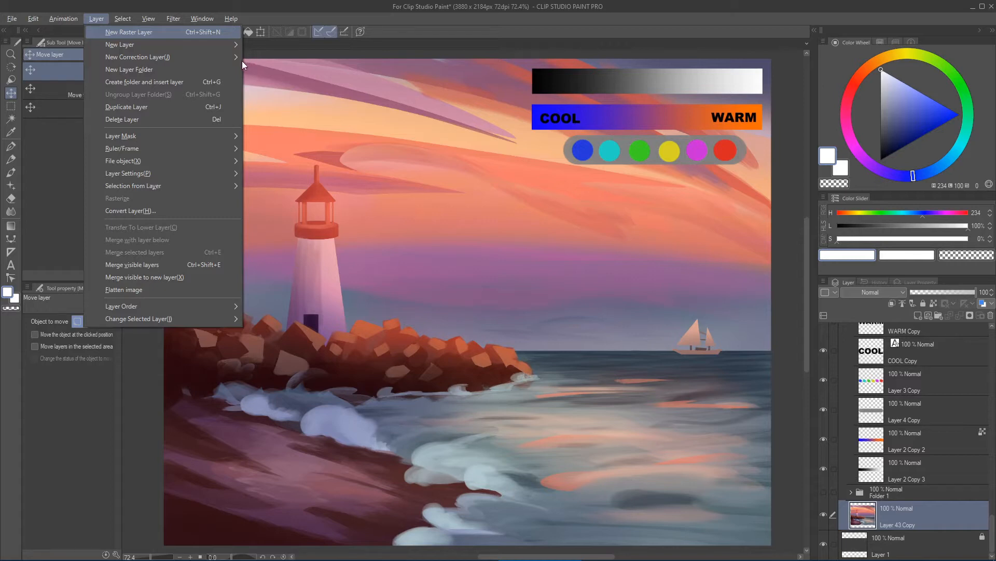
key("j")
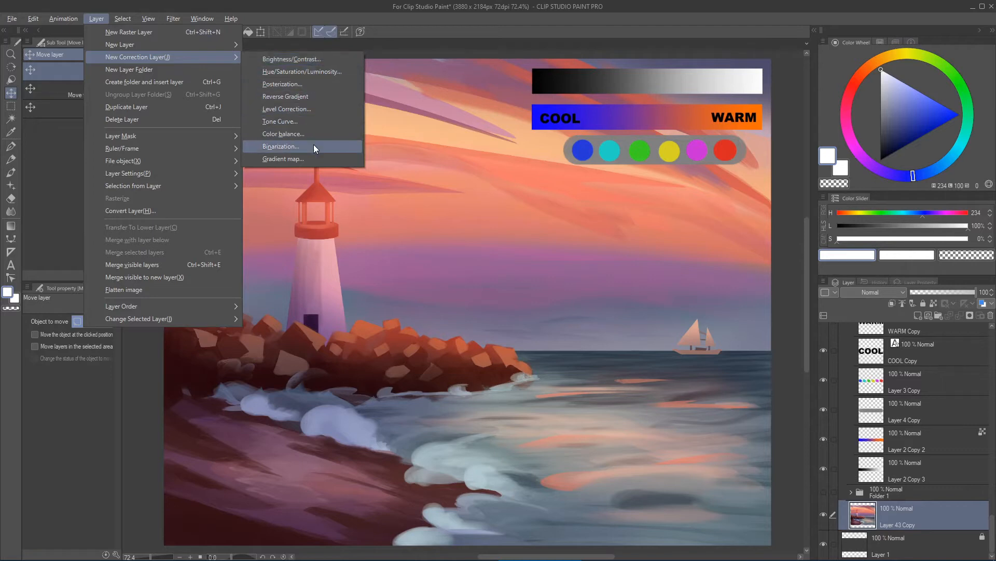
left_click(316, 108)
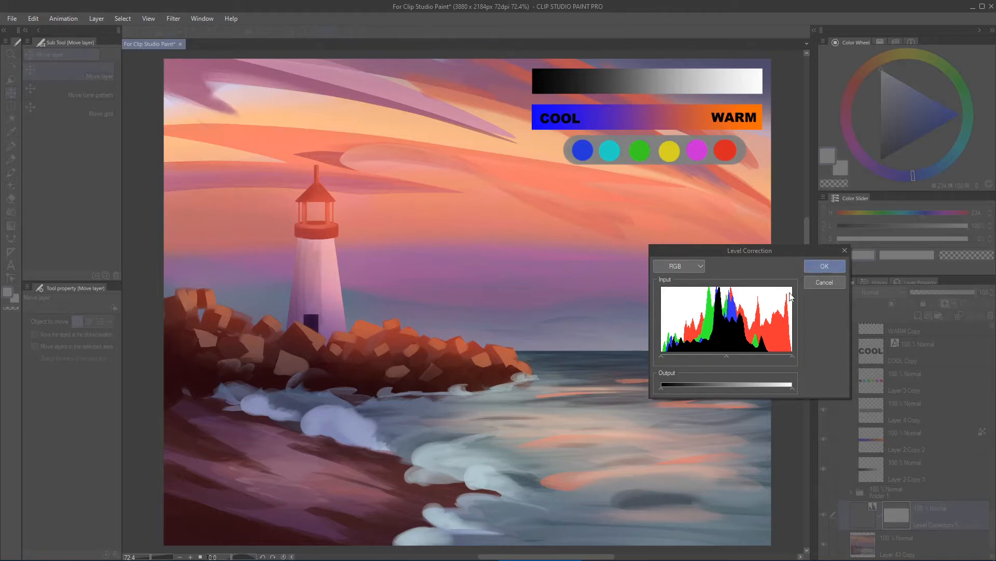
left_click(813, 266)
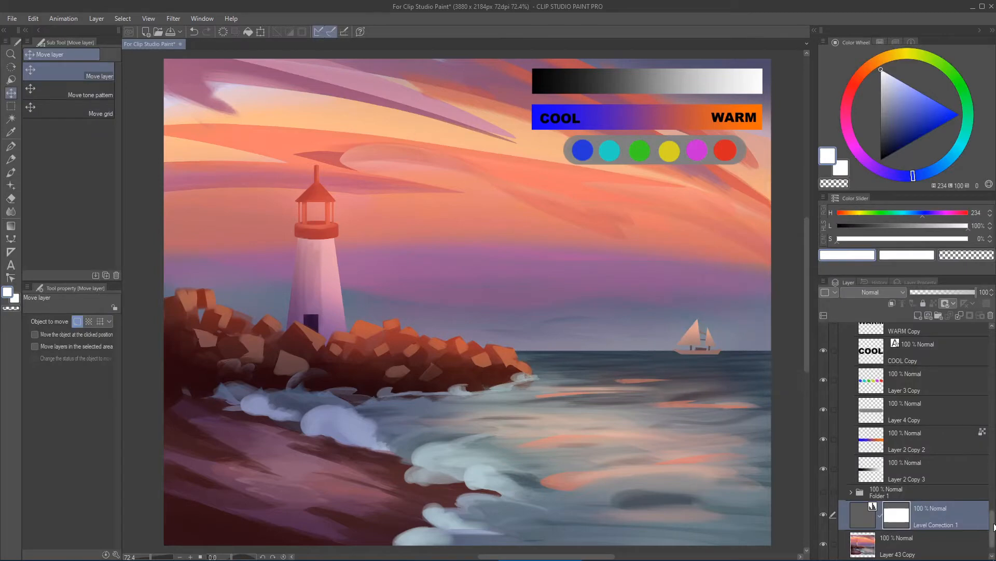
scroll(995, 521, "down", 1)
left_click(859, 482)
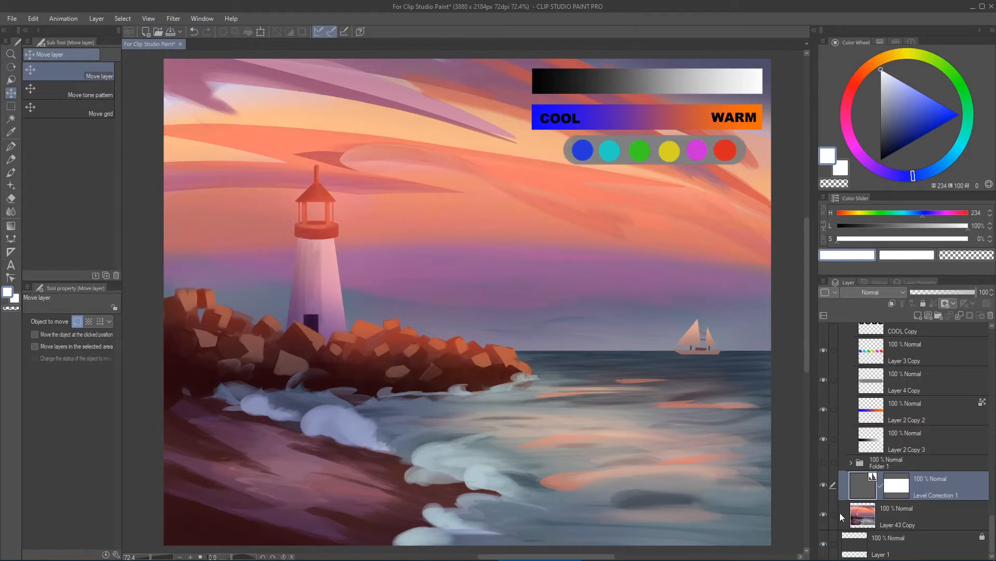
- Target the Level Correction layer's mask and set the Rough eraser's brush size to 120
left_click(904, 488)
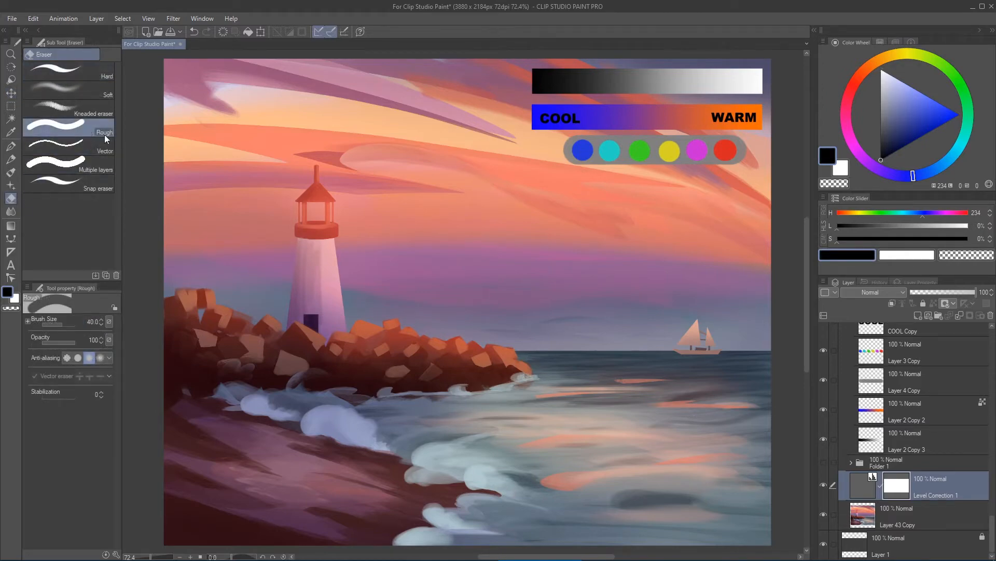
key("bracketright")
key("bracketright")
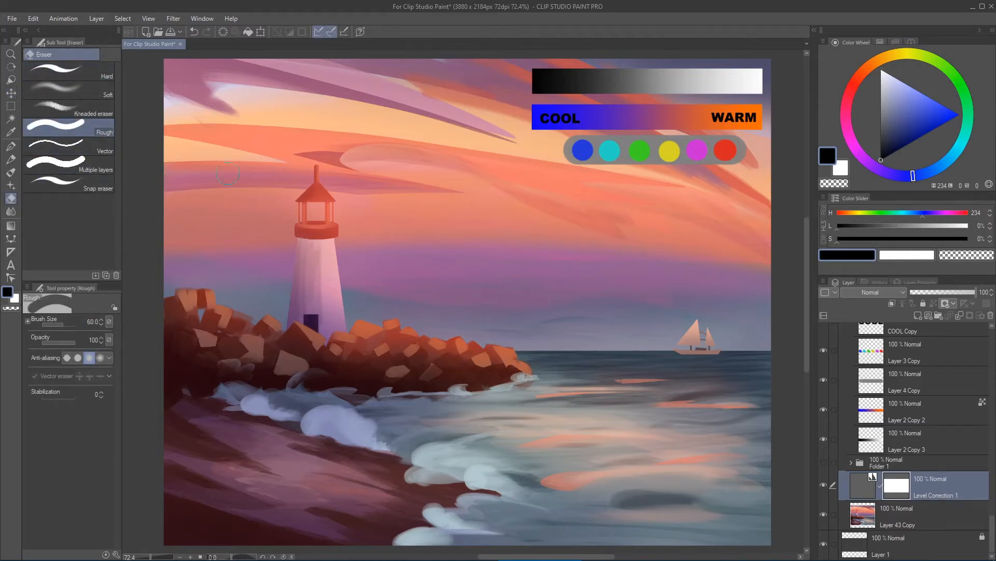
key("bracketright")
- Darken the Level Correction layer by raising its RGB shadow input to roughly a third of the histogram
double_click(870, 478)
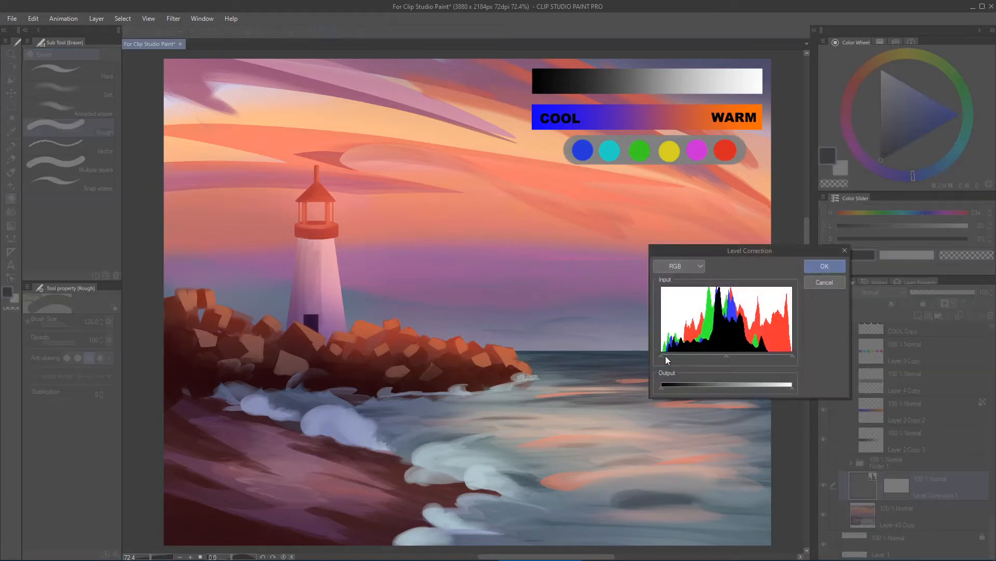
left_click_drag(662, 356, 708, 356)
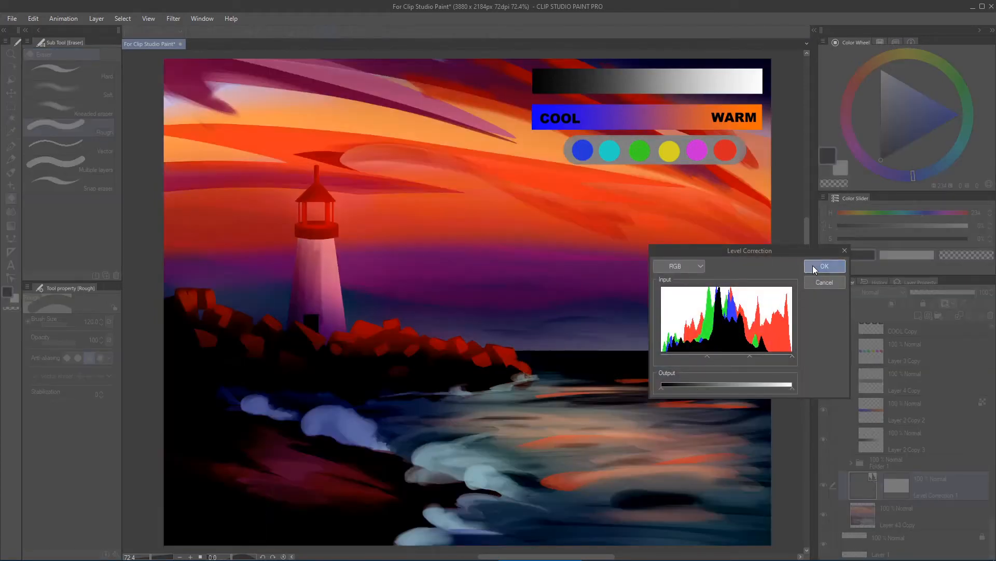
left_click(813, 266)
- Erase the Level Correction layer's mask over the lighthouse with the Rough eraser
left_click(903, 483)
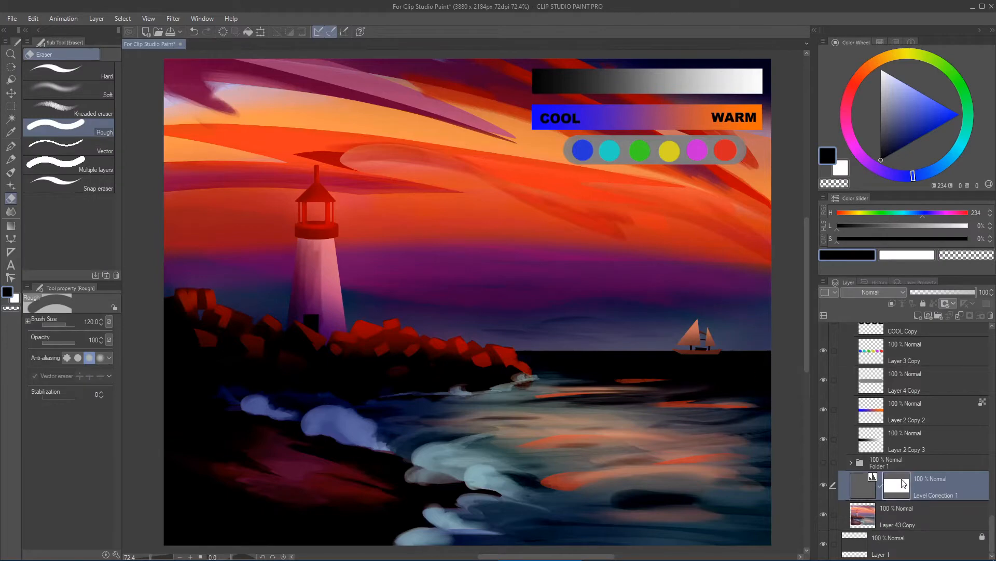
mouse_move(318, 176)
left_mouse_down()
mouse_move(319, 304)
mouse_move(321, 222)
mouse_move(310, 198)
mouse_move(301, 325)
left_mouse_up()
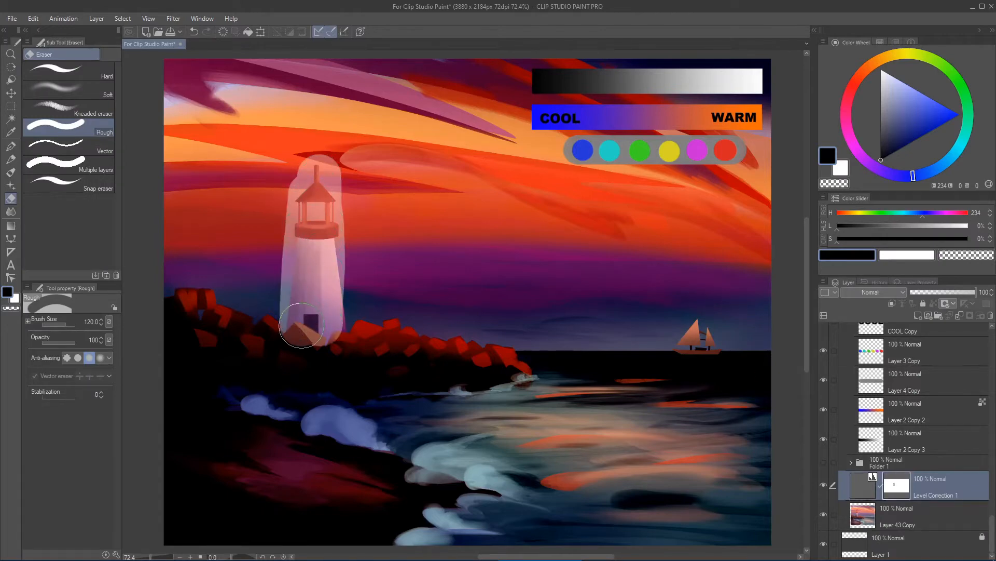
left_click_drag(345, 236, 332, 345)
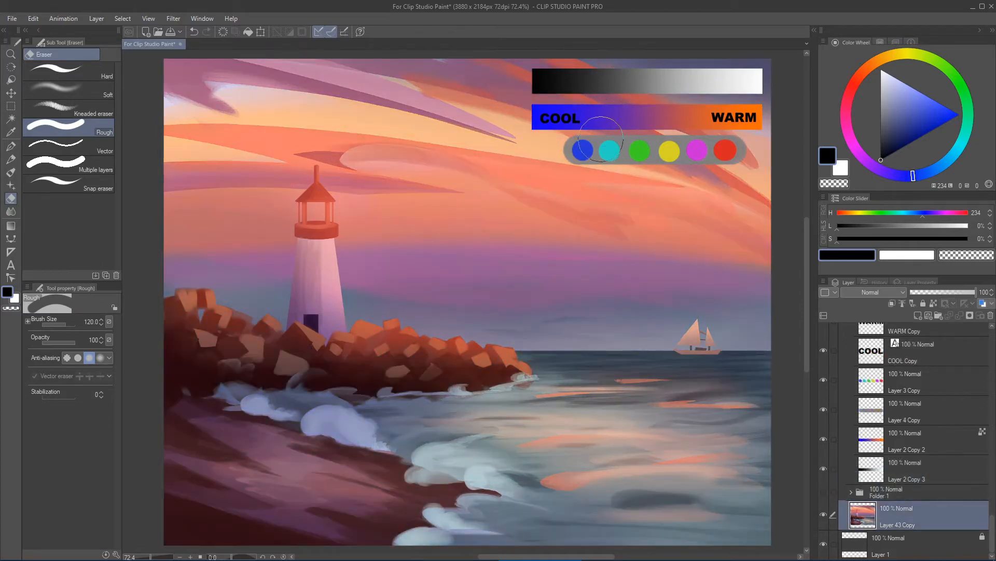
- Switch to the Oil paint flat brush at size 30 and set the drawing color's hue to red, 359
key("b")
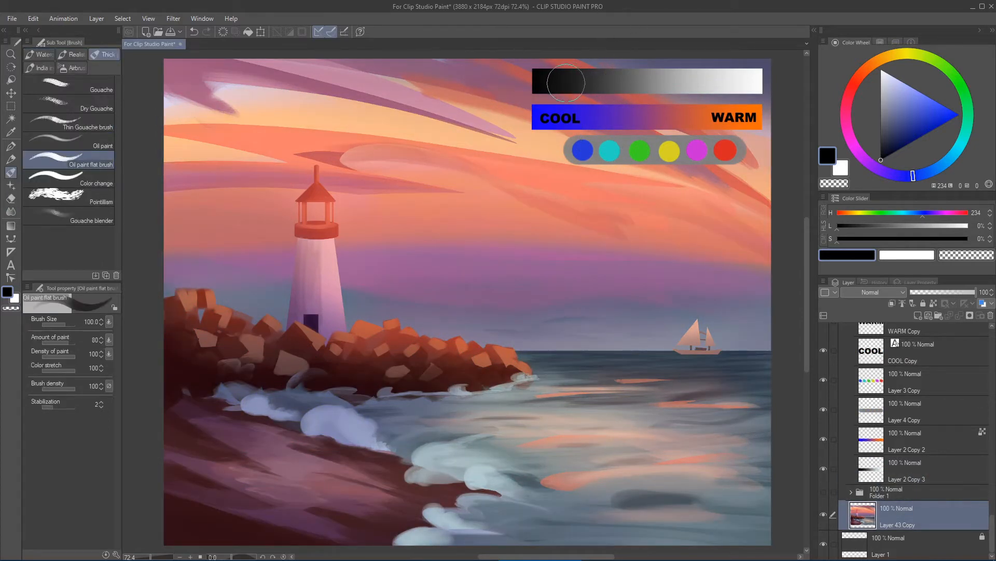
key("[")
key("[")
key("[")
key("[")
key("[")
key("[")
left_click(945, 69)
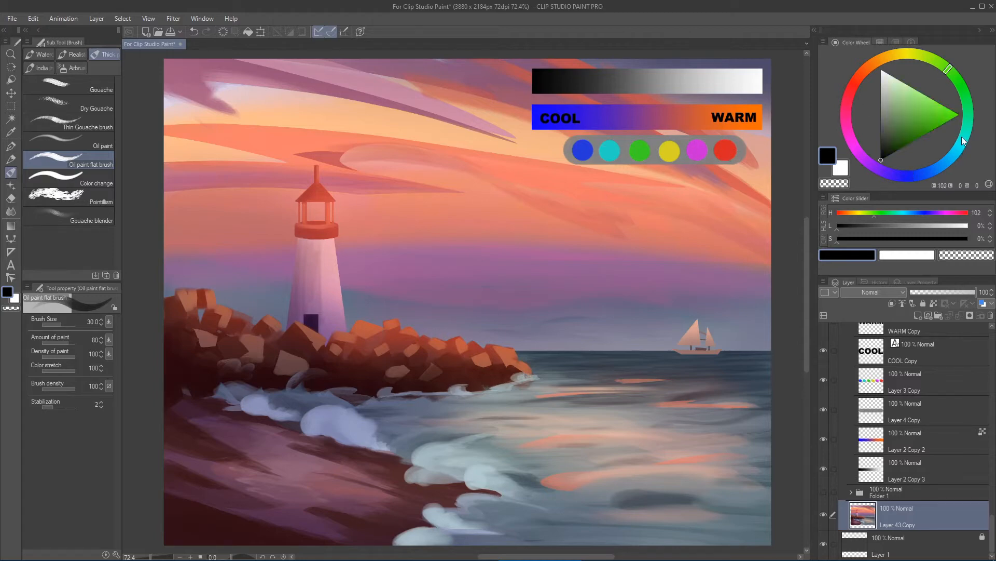
mouse_move(961, 136)
left_mouse_down()
mouse_move(905, 185)
mouse_move(869, 177)
mouse_move(856, 149)
left_mouse_up()
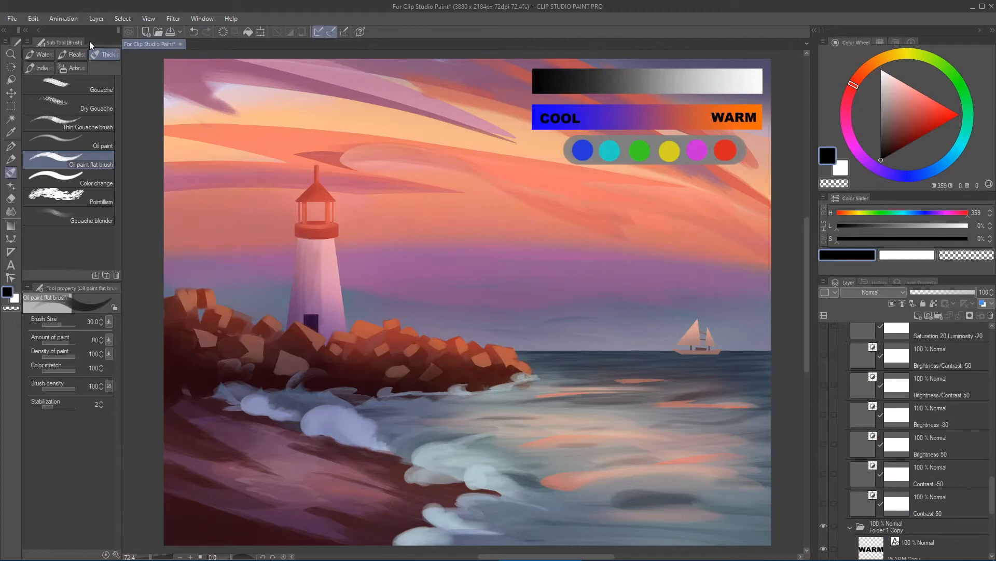
left_click(97, 18)
mouse_move(185, 57)
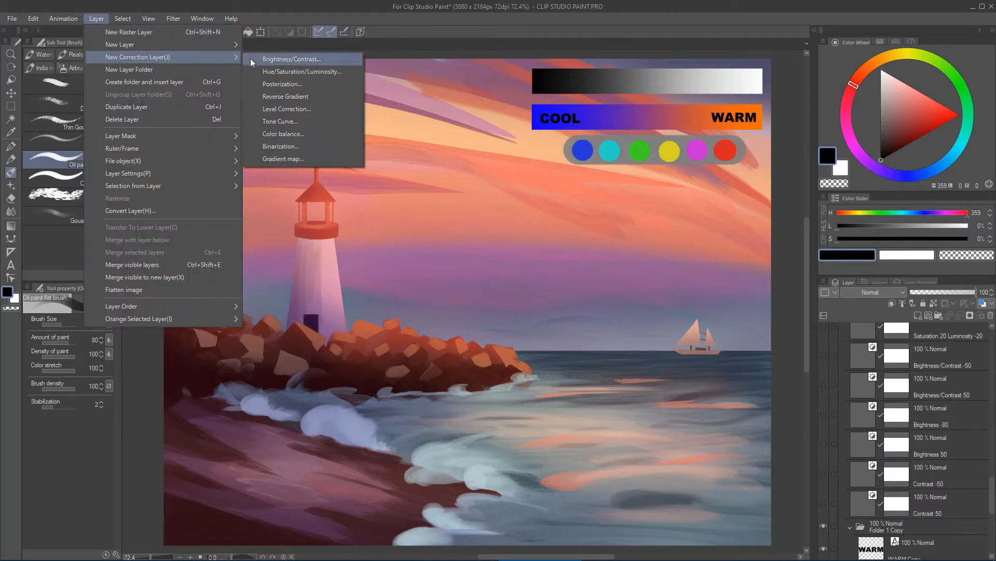
left_click(294, 11)
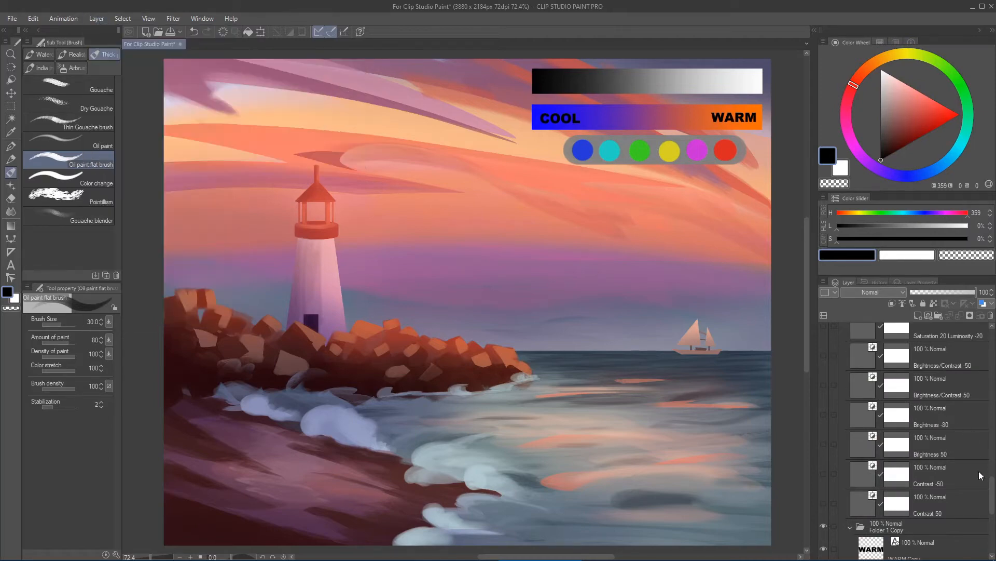
- Toggle the Contrast 50 correction layer's visibility to compare the painting with and without it, leaving it shown
mouse_move(991, 484)
left_mouse_down()
mouse_move(992, 495)
mouse_move(995, 484)
left_mouse_up()
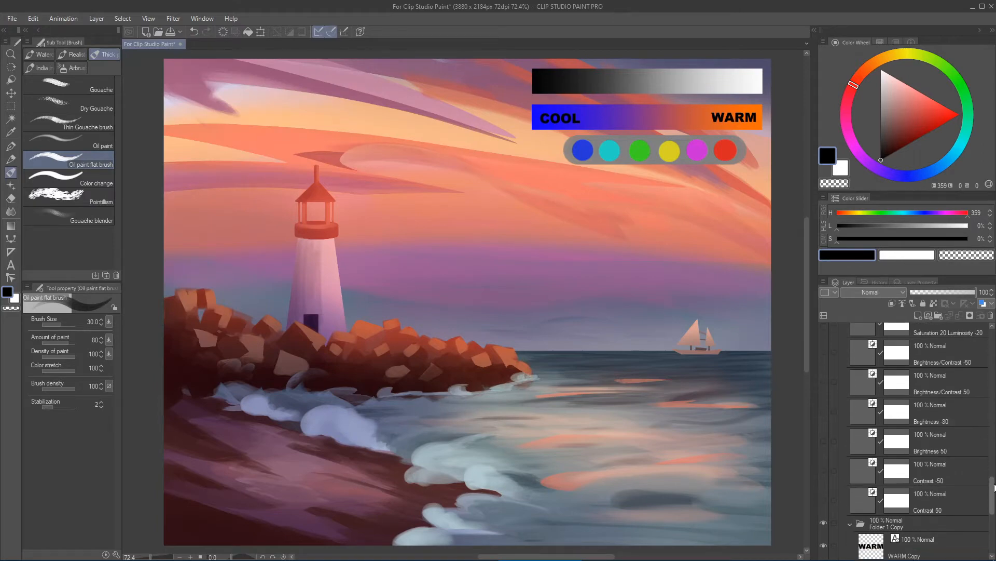
left_click(824, 500)
left_click(824, 499)
left_click(824, 500)
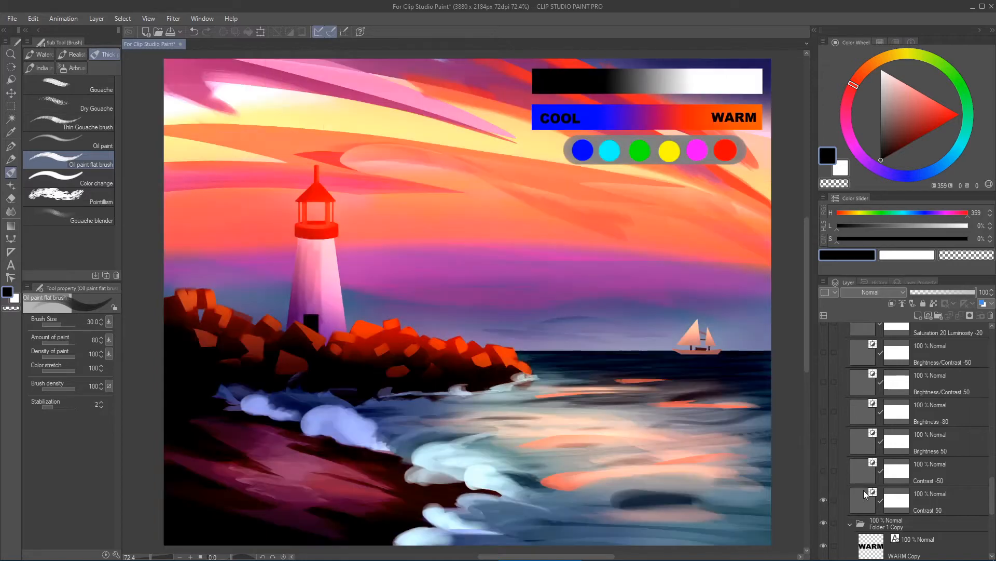
- Try the Contrast 50 layer's opacity, keeping it at 100, and review its Brightness/Contrast settings
left_click(864, 491)
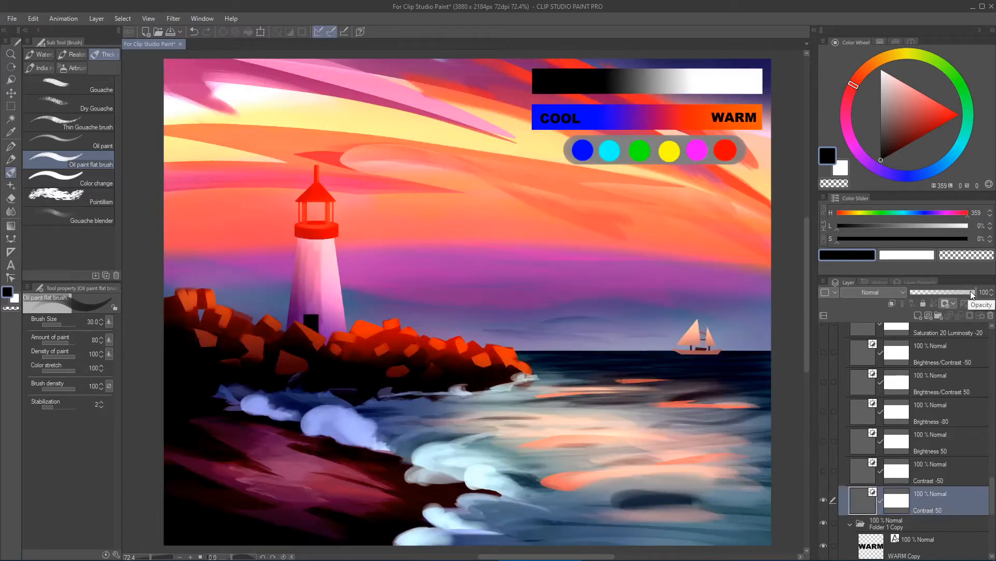
mouse_move(973, 291)
left_mouse_down()
mouse_move(909, 291)
mouse_move(977, 292)
left_mouse_up()
double_click(861, 503)
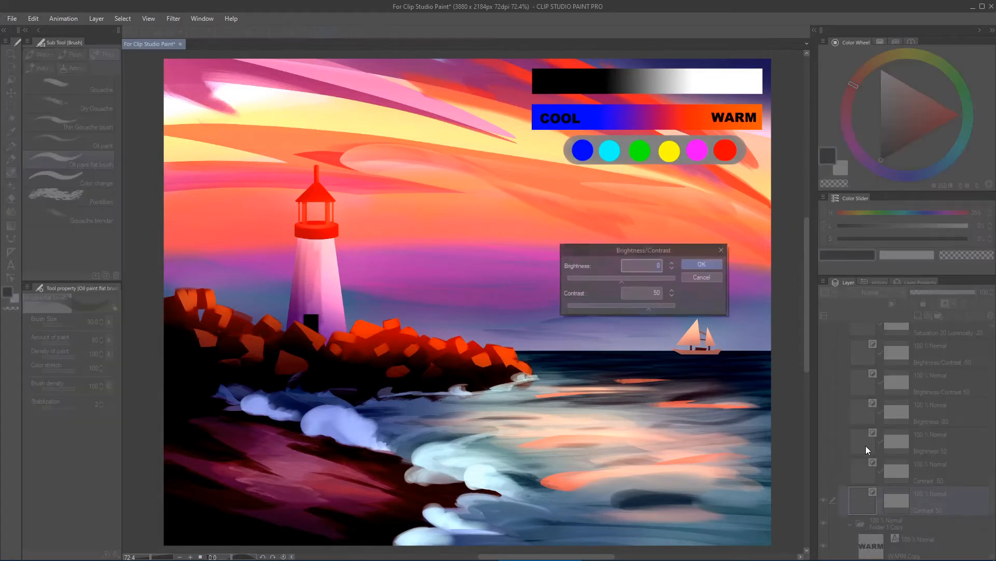
left_click_drag(625, 255, 717, 248)
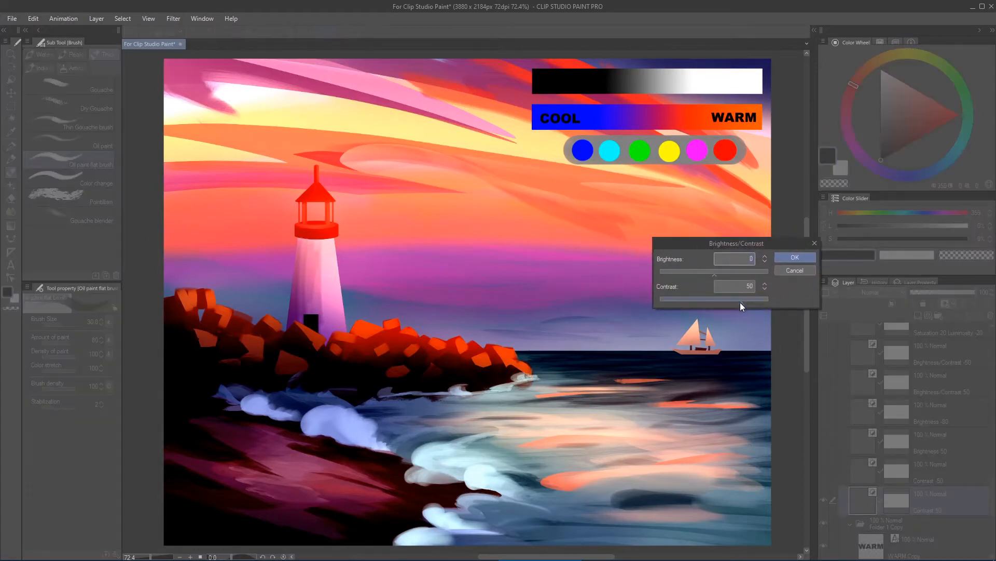
left_click(796, 259)
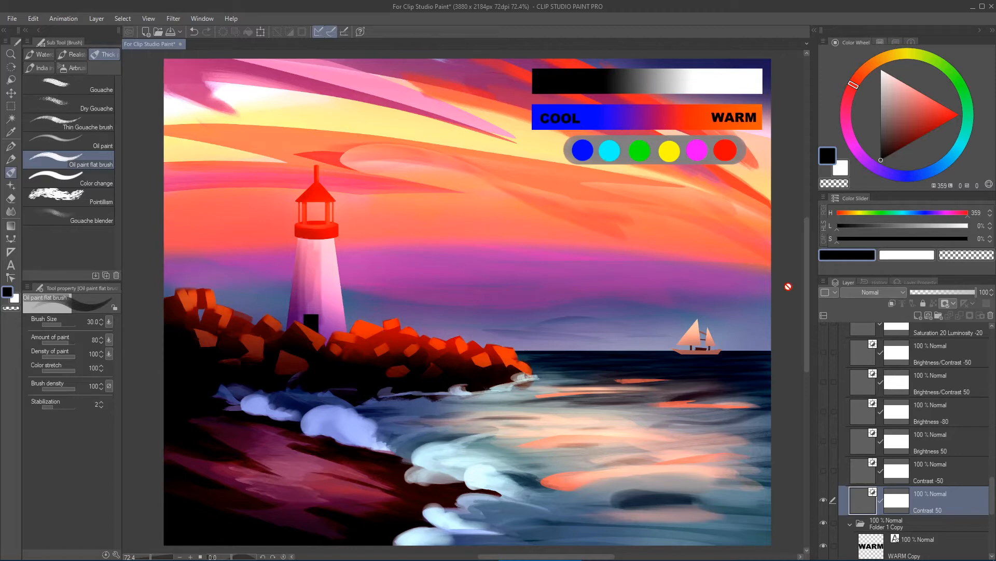
- Show the Contrast -50 layer in place of Contrast 50 and review its Brightness/Contrast settings without changing them
left_click(824, 500)
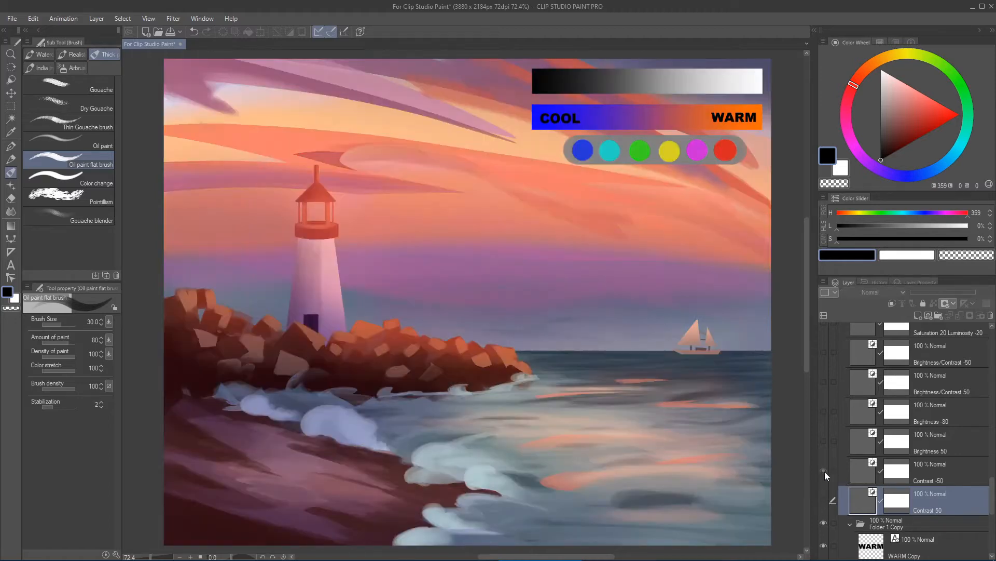
left_click(824, 472)
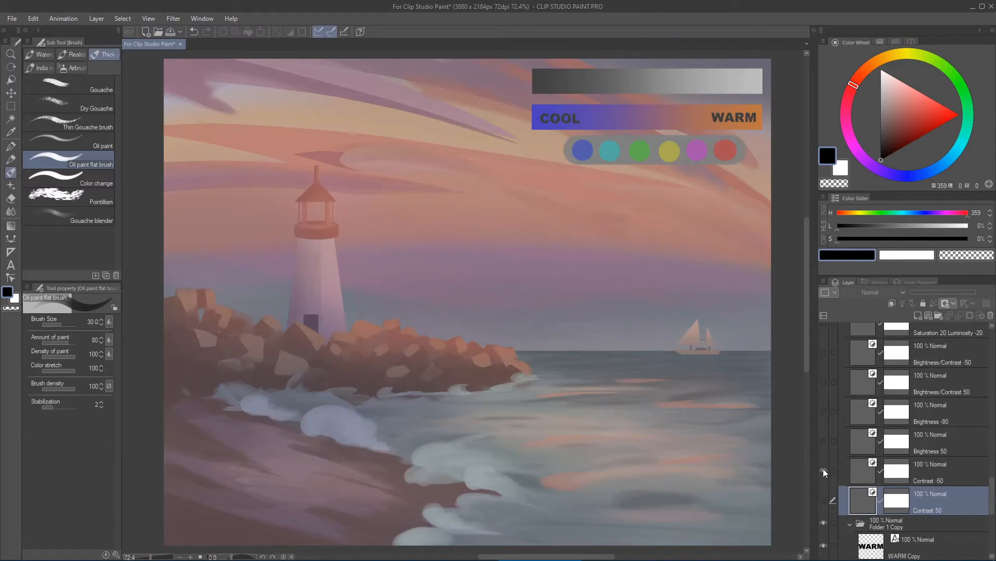
double_click(857, 465)
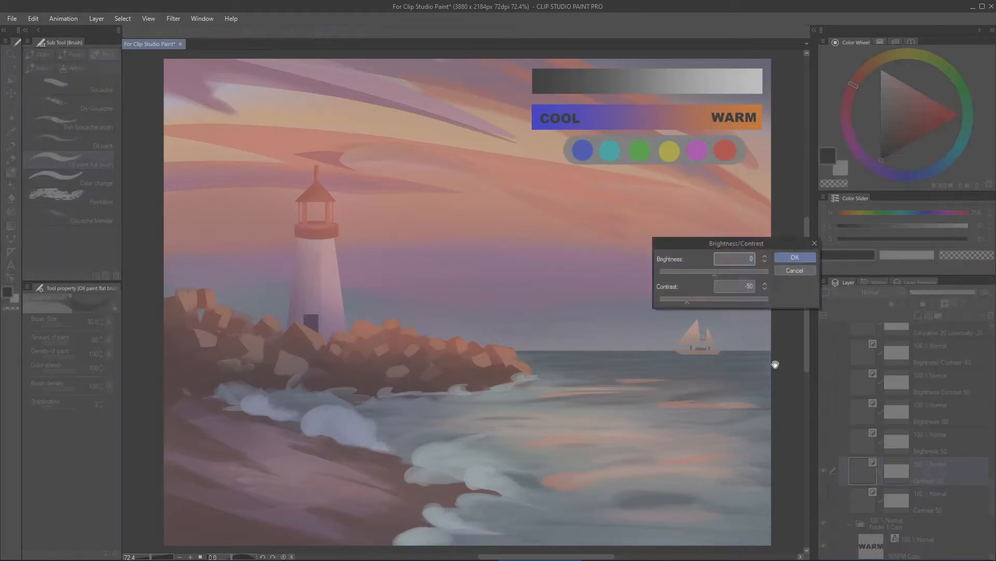
left_click(797, 272)
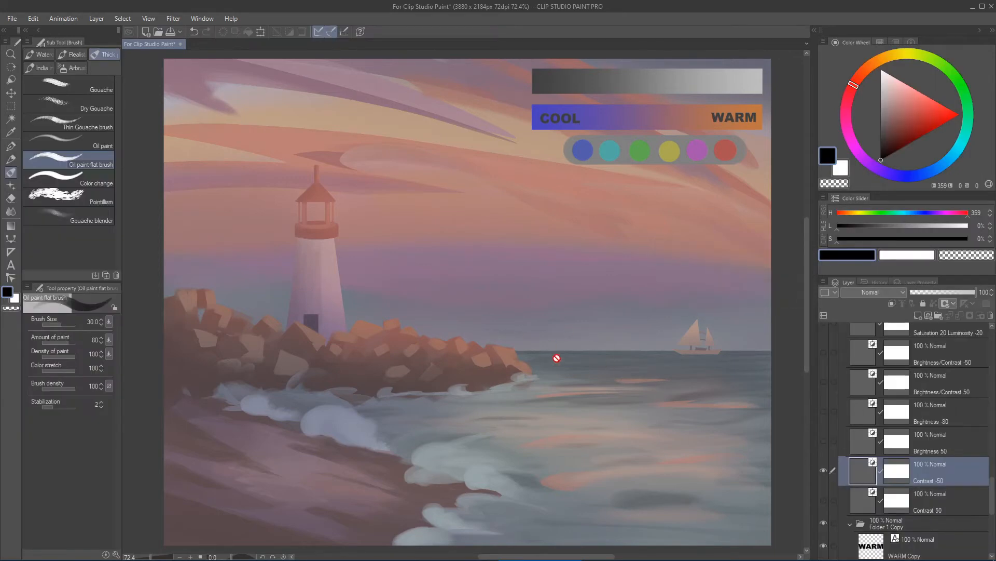
- Show the Brightness 50 layer in place of Contrast -50, try its brightness at 100, and discard the change
left_click(824, 468)
left_click(822, 442)
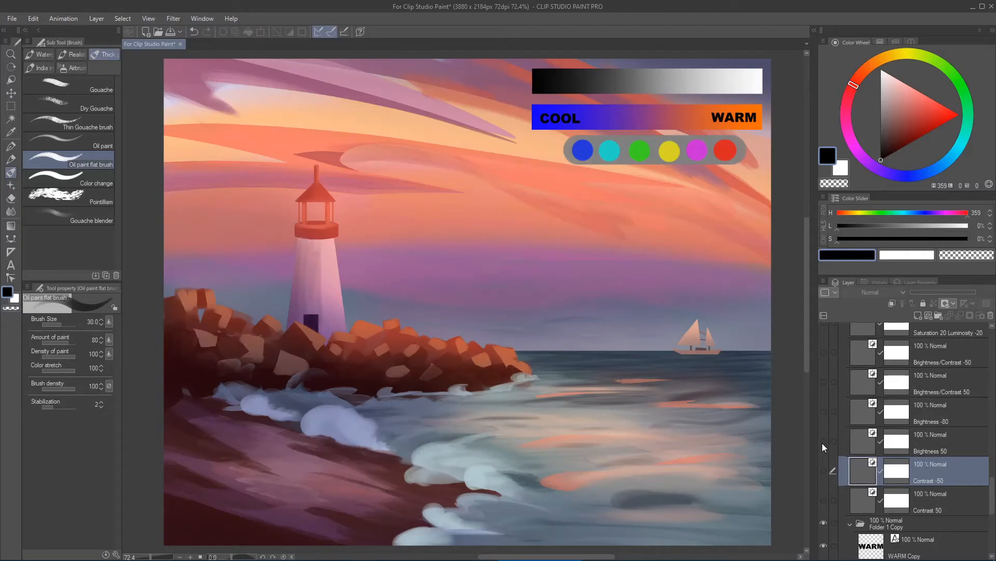
double_click(858, 435)
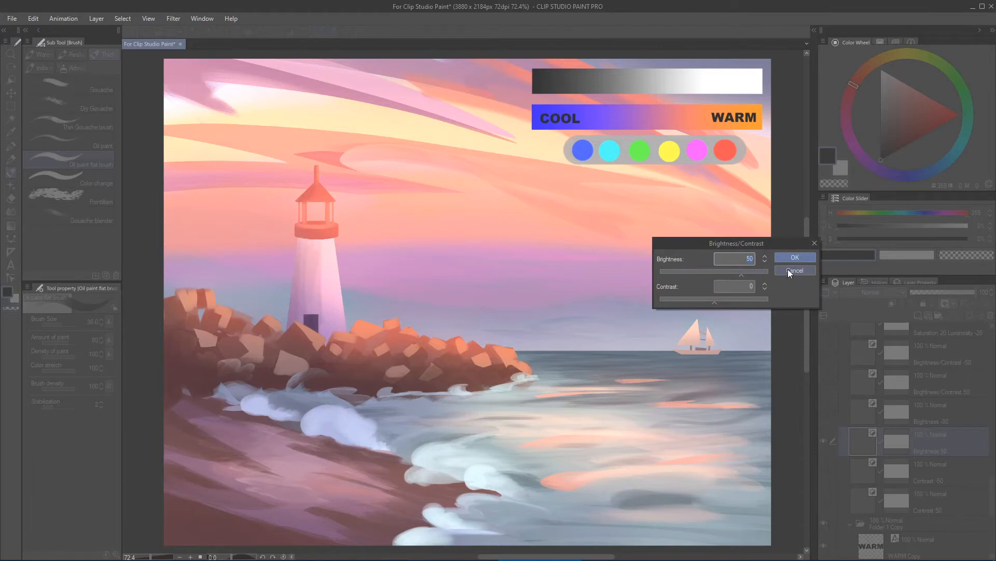
left_click_drag(743, 274, 770, 277)
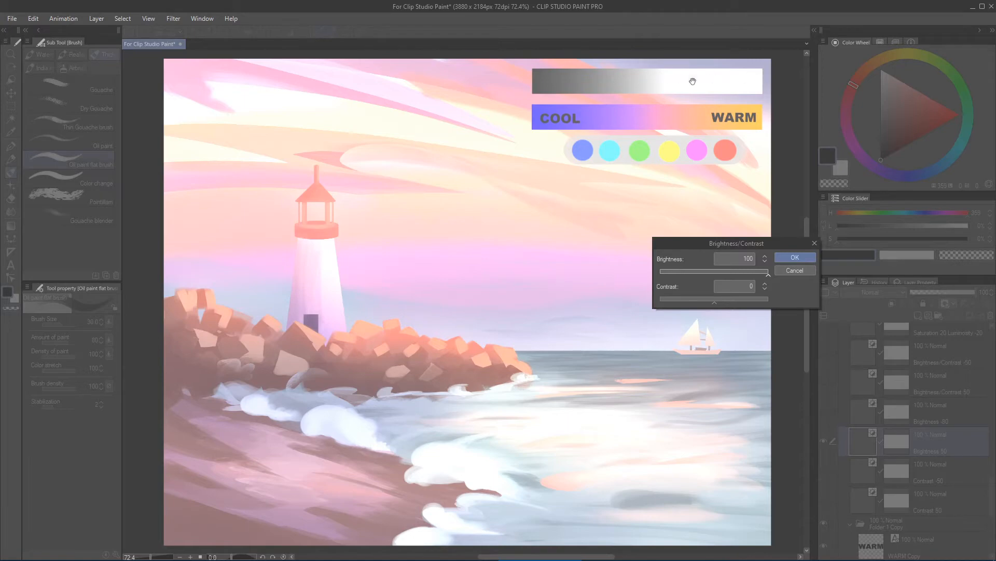
left_click(793, 271)
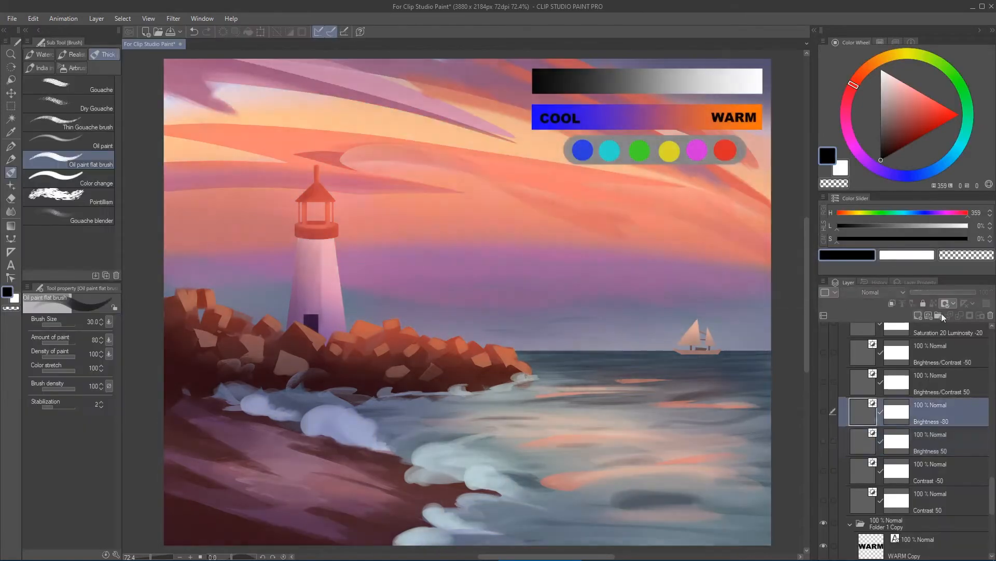
- Show the Brightness -80 layer, review its Brightness/Contrast settings without changing them, and hide the layer again
left_click(824, 411)
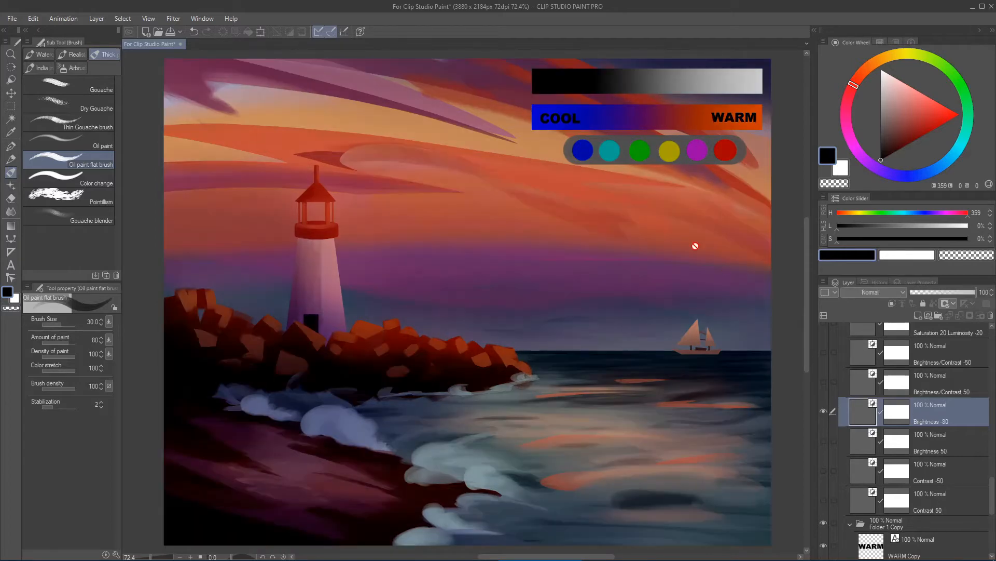
double_click(863, 422)
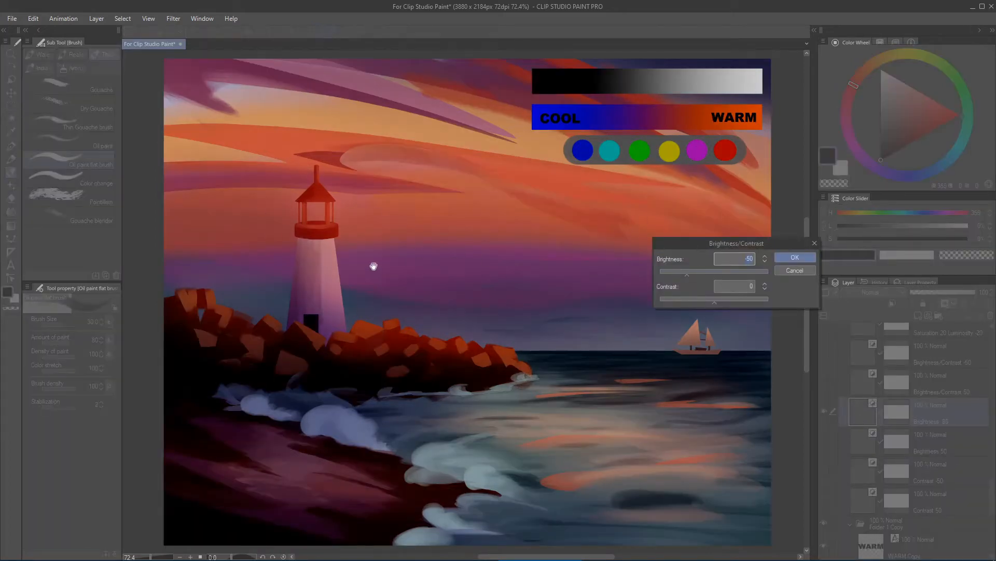
left_click(794, 258)
left_click(823, 409)
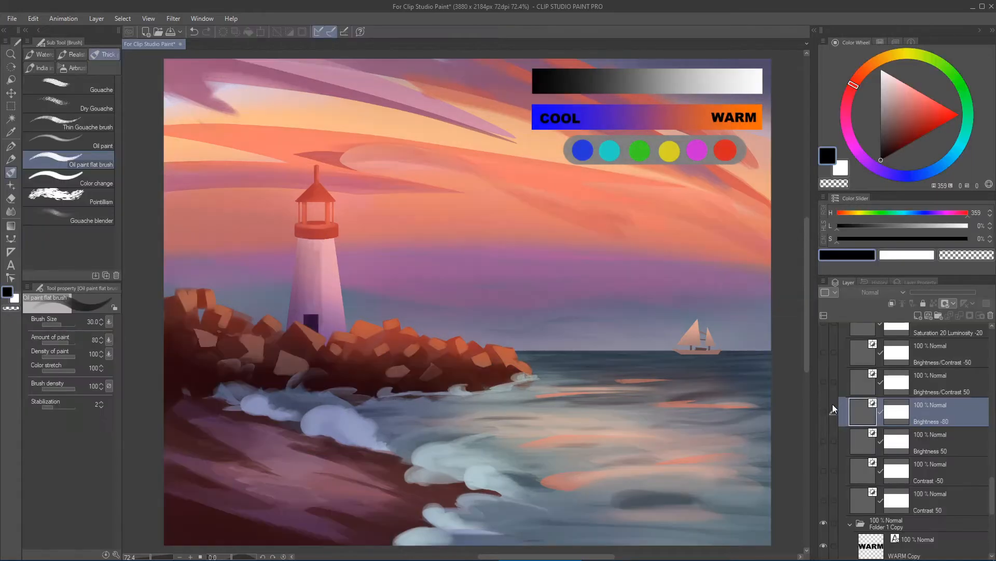
- Show the Brightness/Contrast 50 layer, review its settings without changing them, and hide it again
left_click(862, 469)
scroll(975, 480, "up", 3)
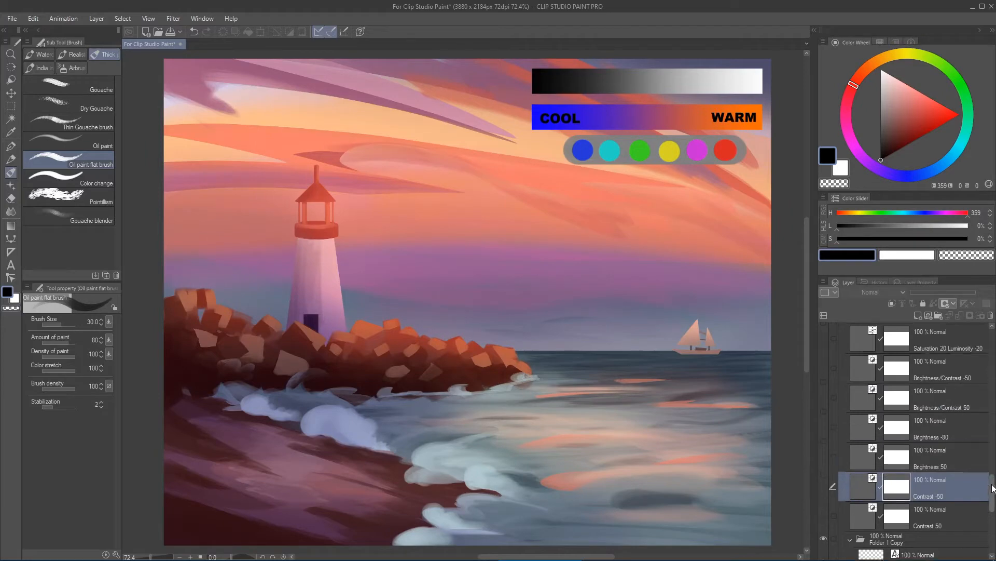
left_click(831, 470)
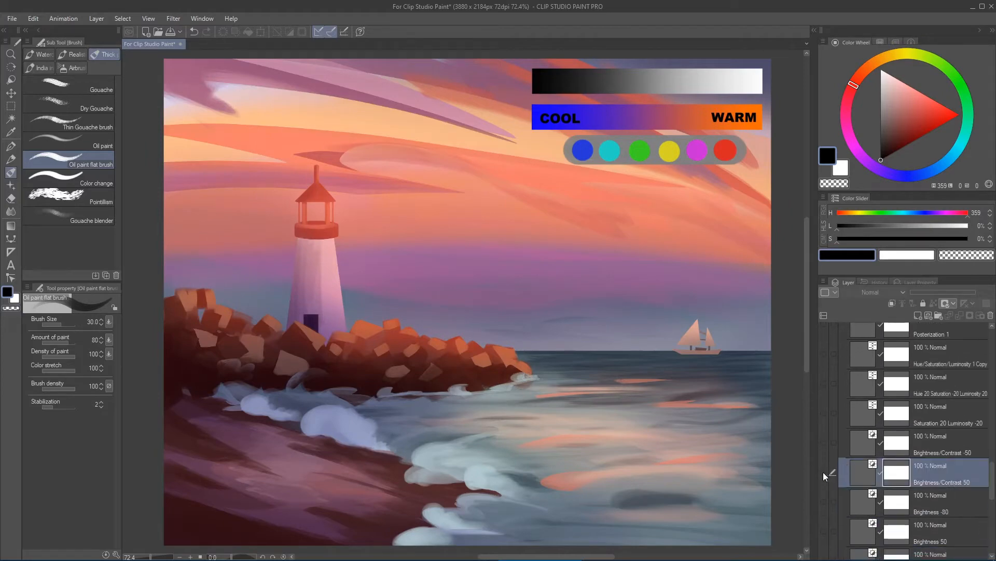
left_click(824, 472)
double_click(863, 467)
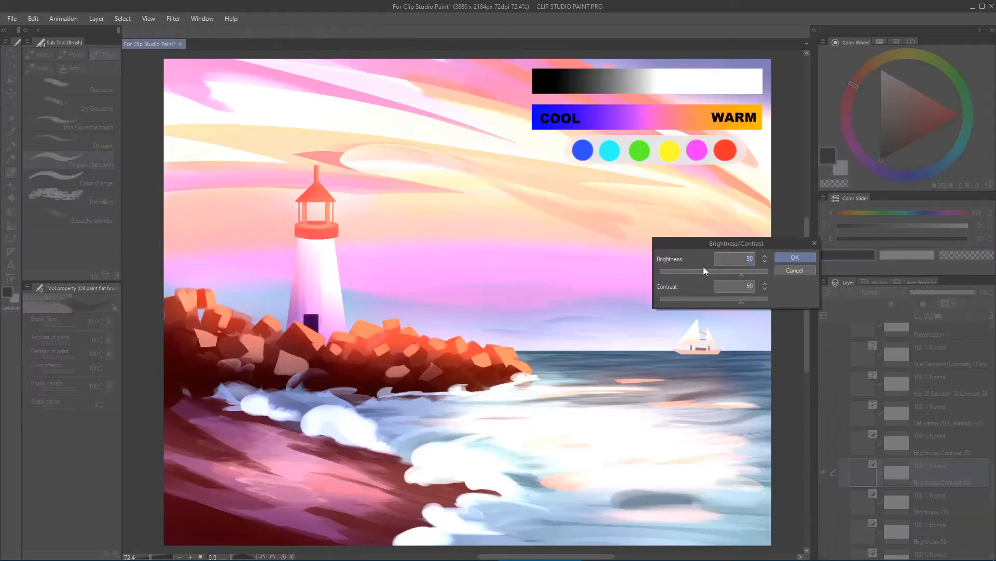
left_click(789, 270)
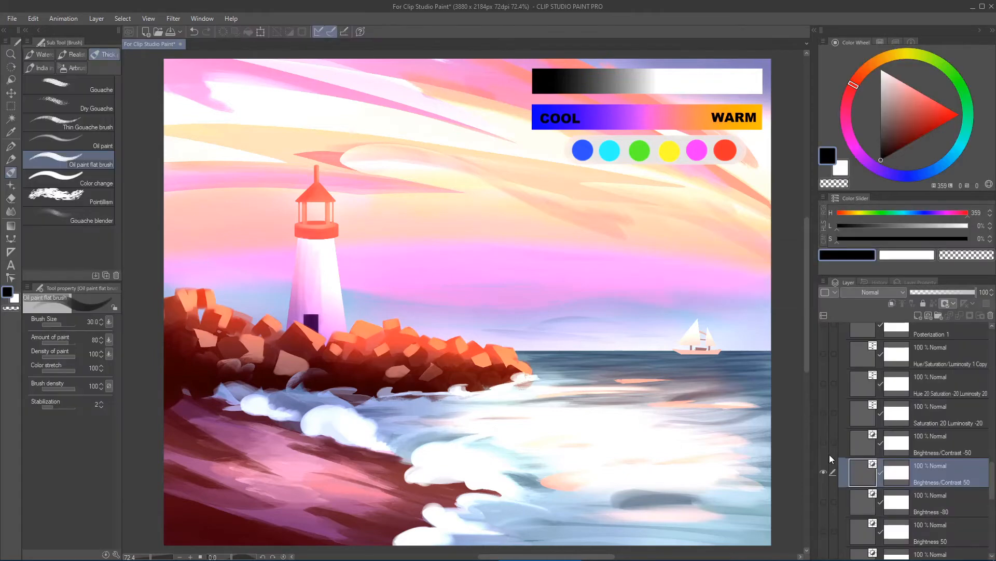
left_click(824, 472)
- Show the Brightness/Contrast -50 layer, compare the painting with and without it while reviewing its settings, and leave it hidden
left_click(826, 441)
double_click(856, 444)
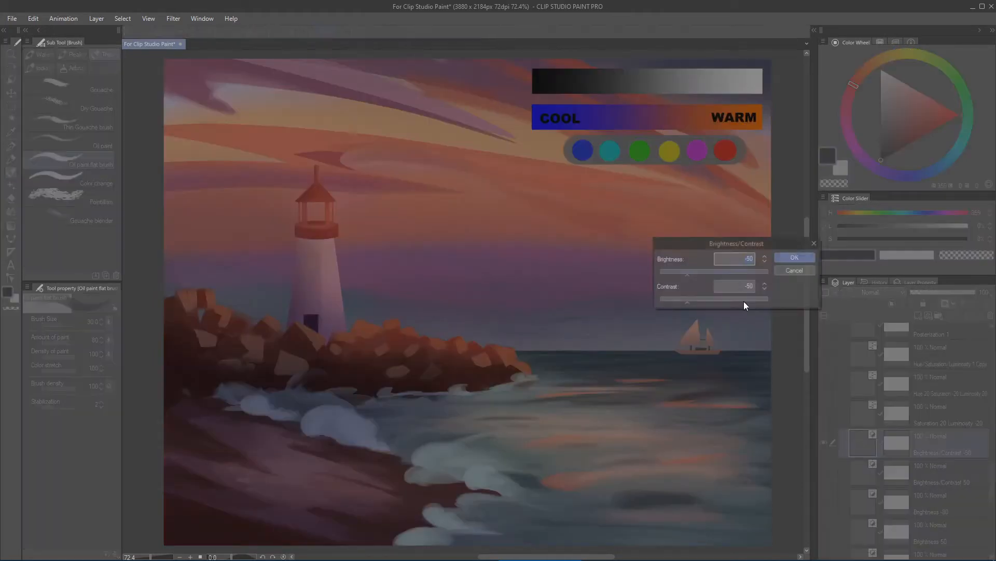
left_click(795, 271)
left_click(824, 441)
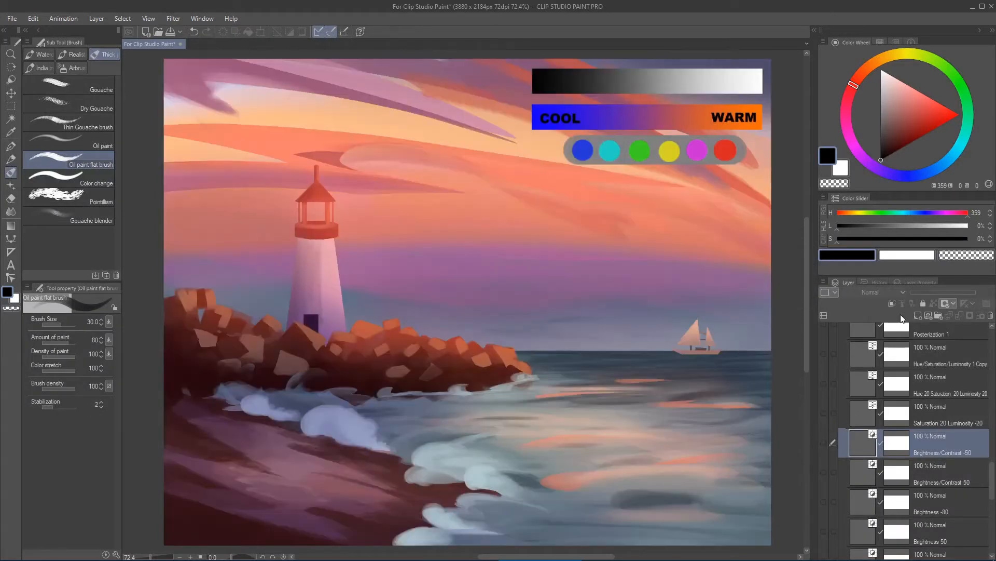
left_click(824, 444)
double_click(851, 441)
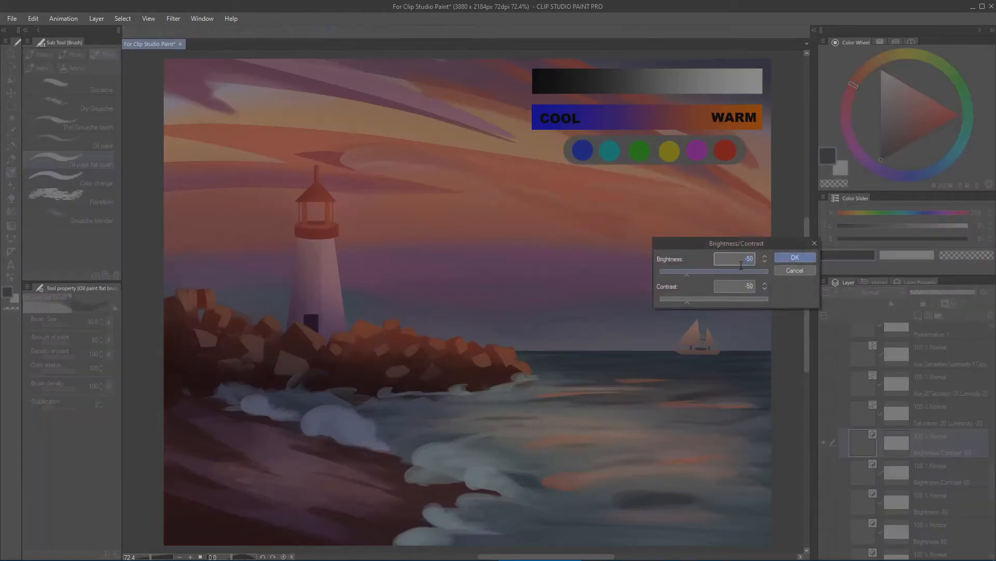
left_click(779, 272)
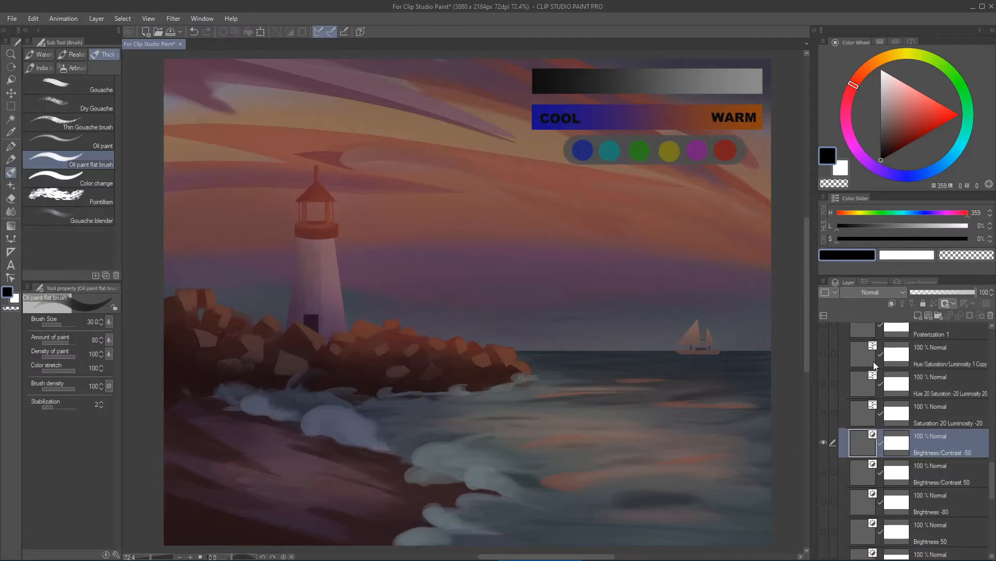
left_click(824, 438)
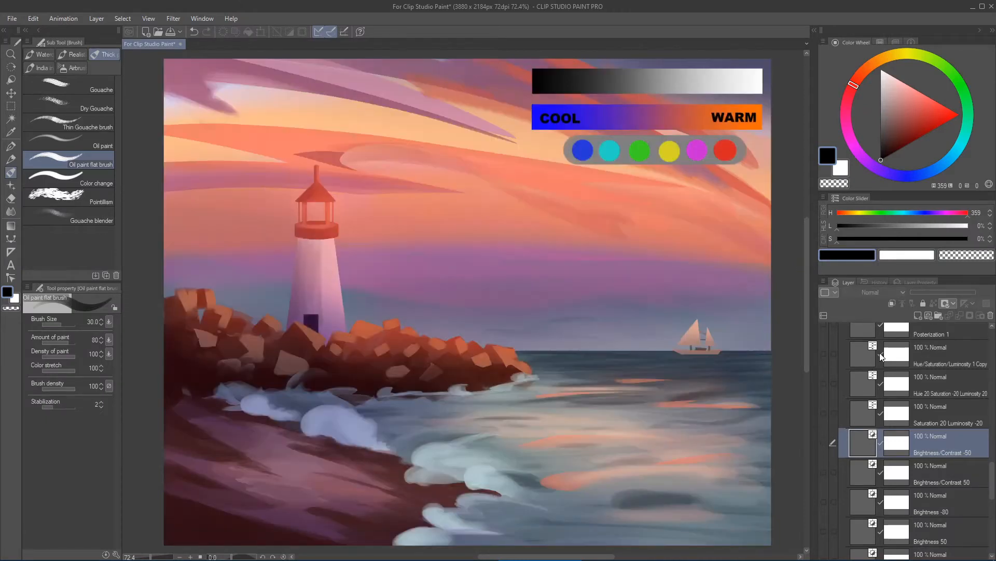
- Select the Saturation 20 Luminosity -20 layer and look up Hue/Saturation/Luminosity among the new correction layer types without creating one
left_click(868, 416)
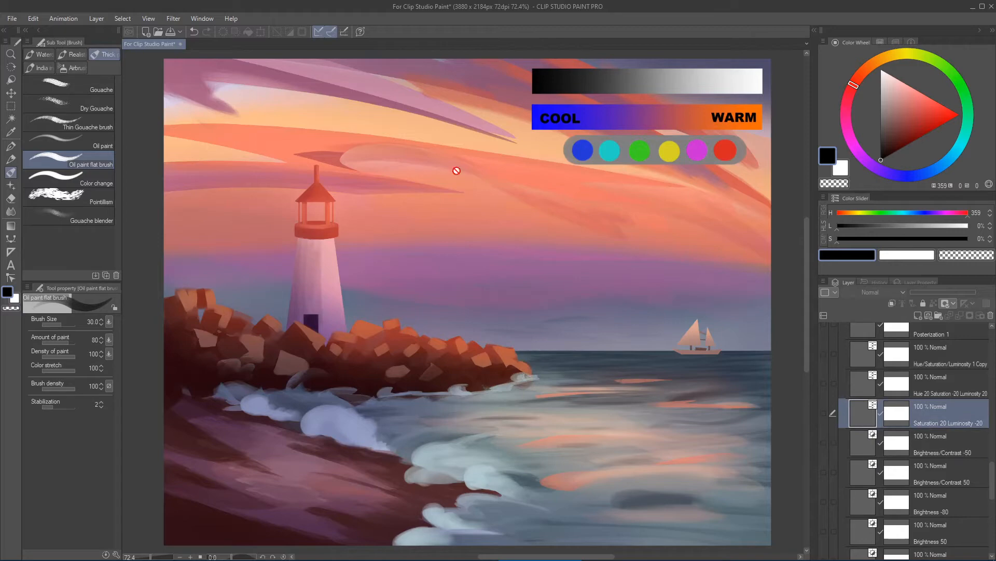
left_click(102, 17)
mouse_move(177, 59)
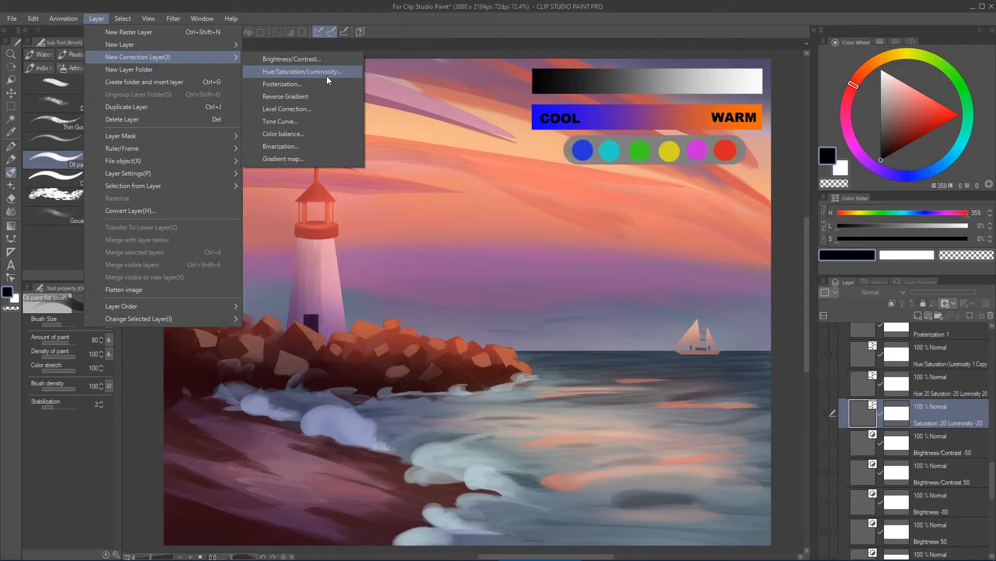
left_click(634, 7)
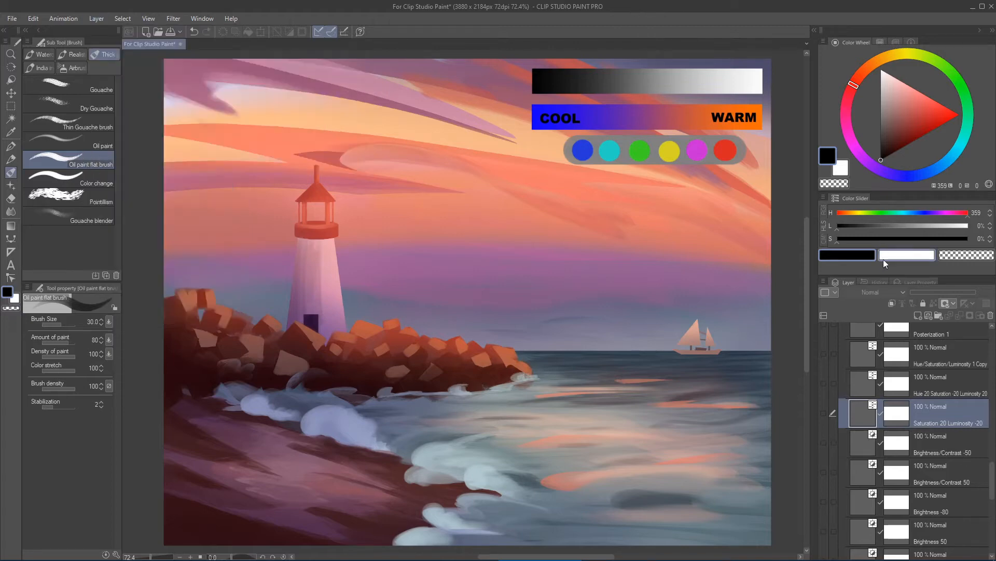
- On the Layer 43 Copy painting layer, make a rectangular selection from the lighthouse across the central sky
left_click_drag(992, 475, 984, 530)
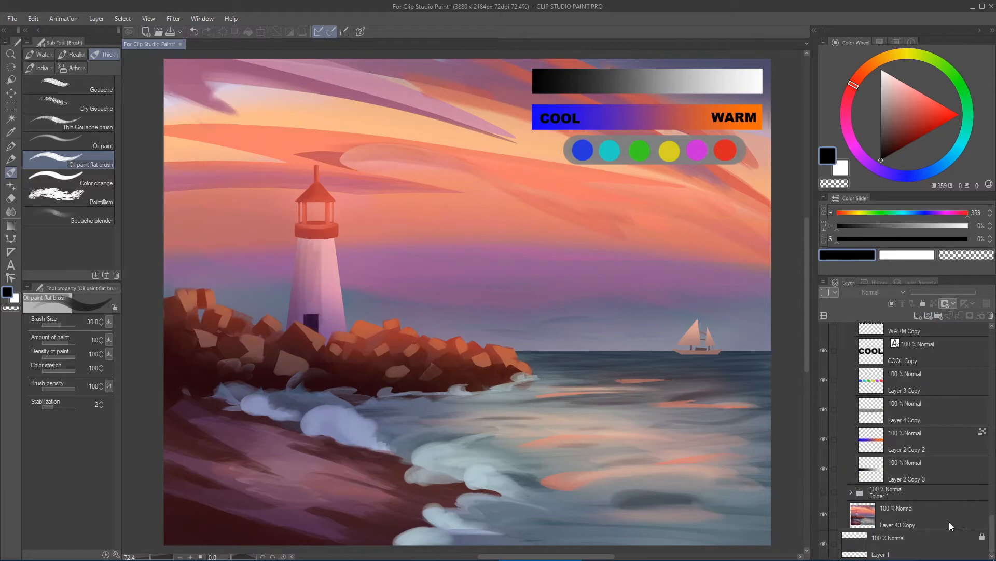
left_click(863, 515)
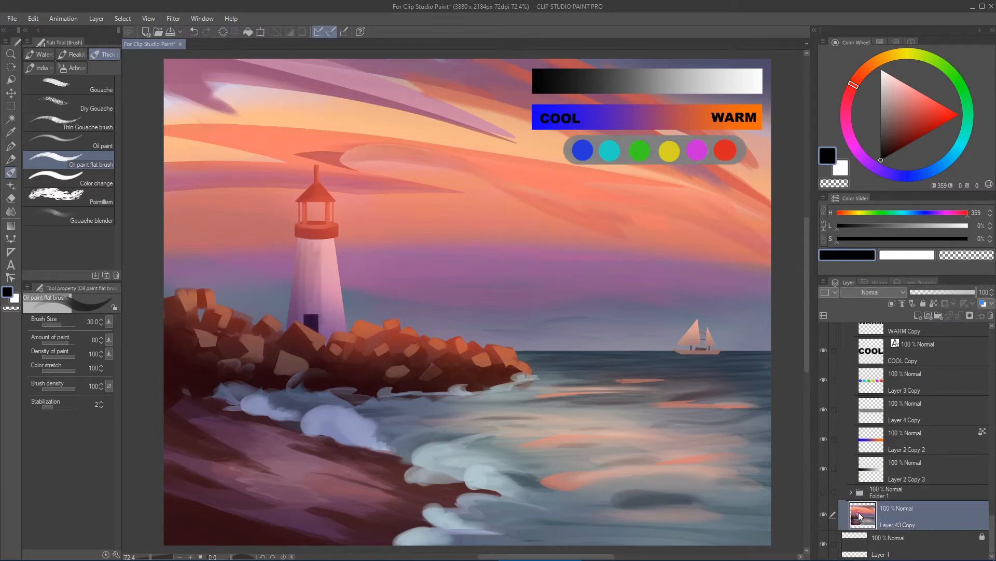
key("m")
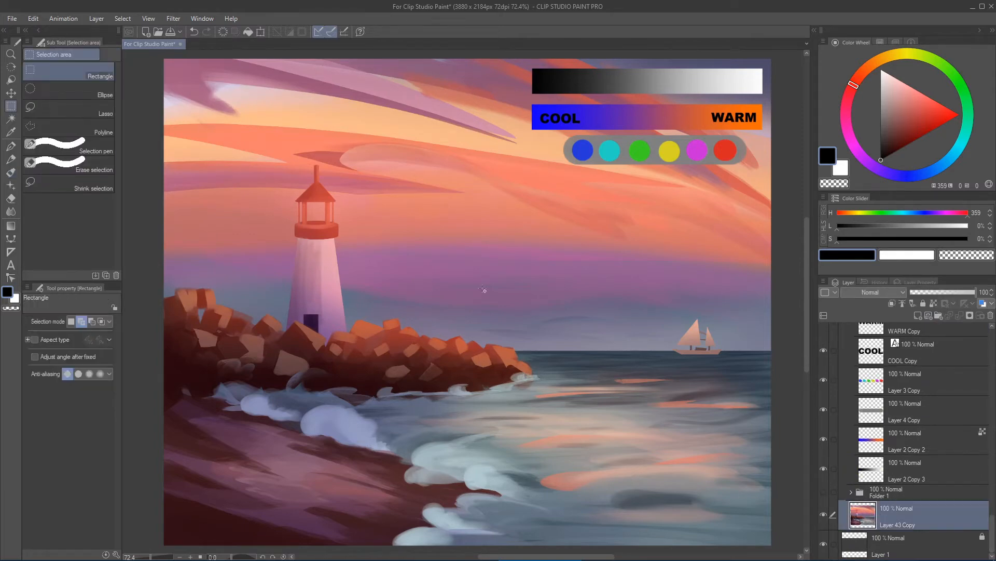
left_click_drag(312, 138, 616, 345)
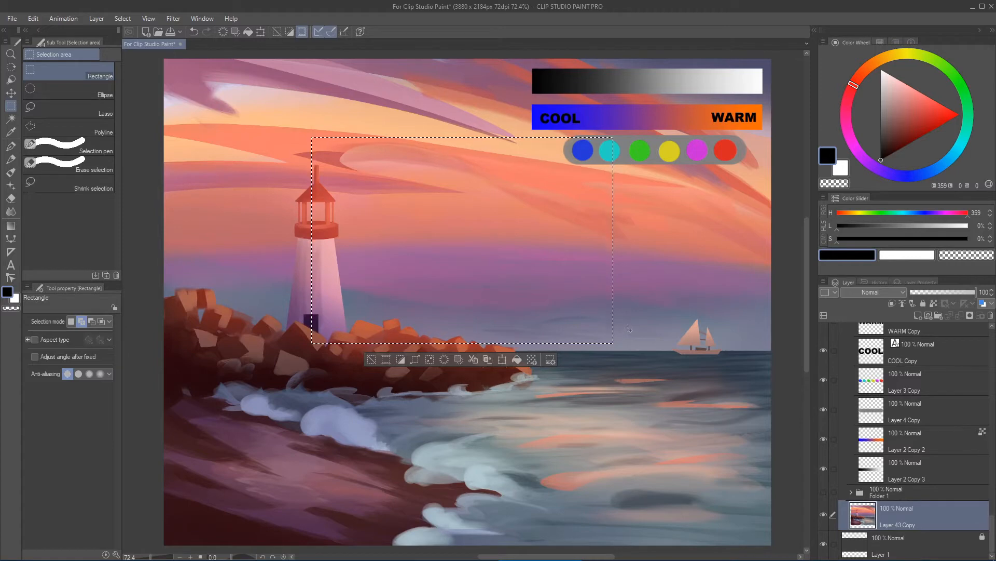
- Try a direct Hue/Saturation/Luminosity adjustment on the selected area with hue values such as -104, discard it, and clear the selection
key("ctrl+u")
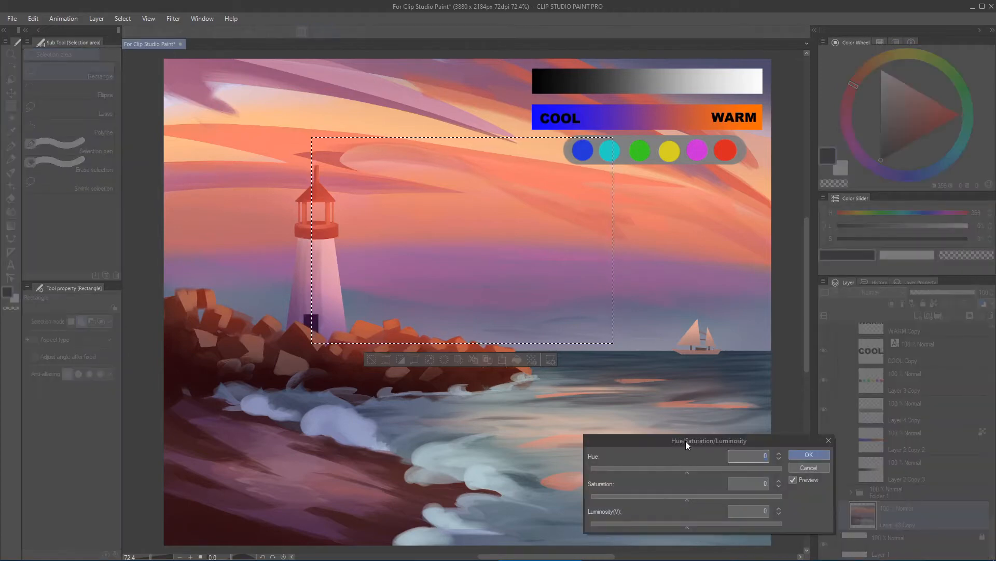
left_click_drag(686, 440, 696, 337)
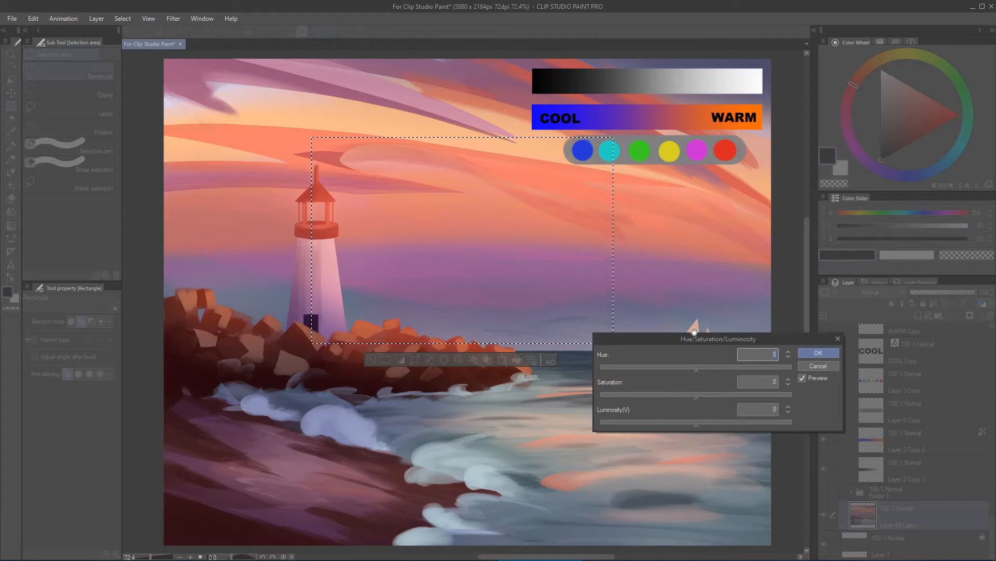
left_click_drag(697, 370, 643, 371)
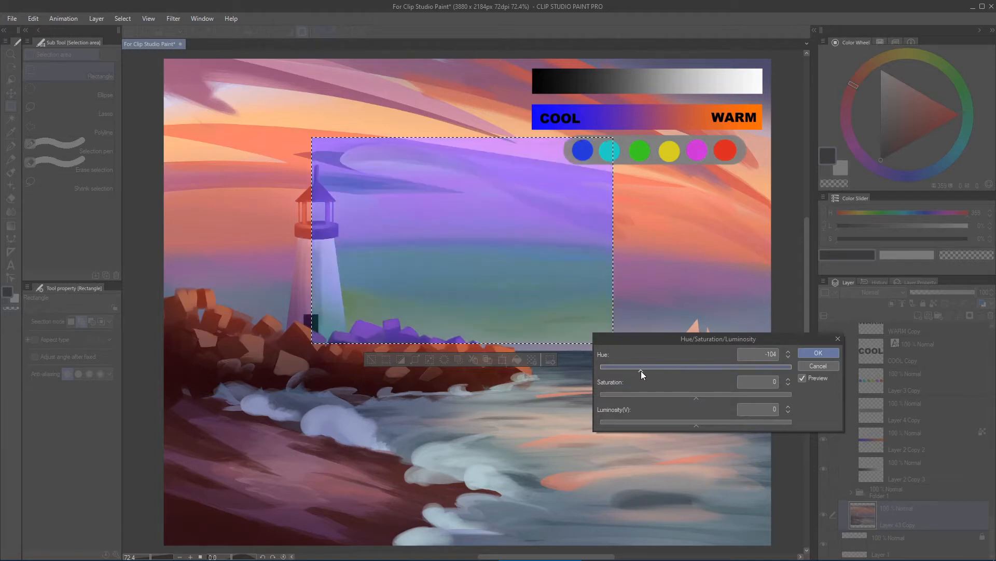
left_click_drag(680, 365, 723, 365)
left_click(813, 365)
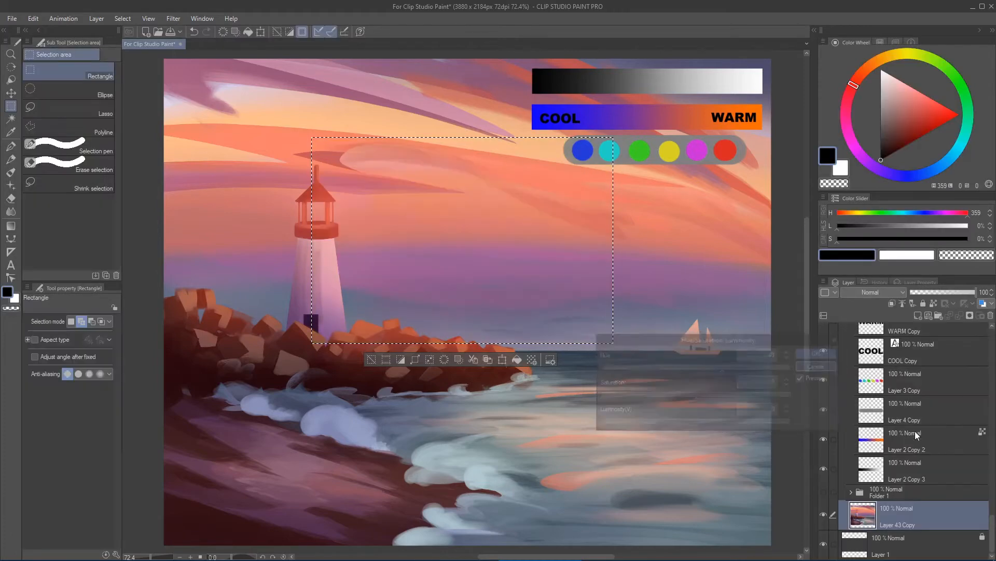
key("ctrl+d")
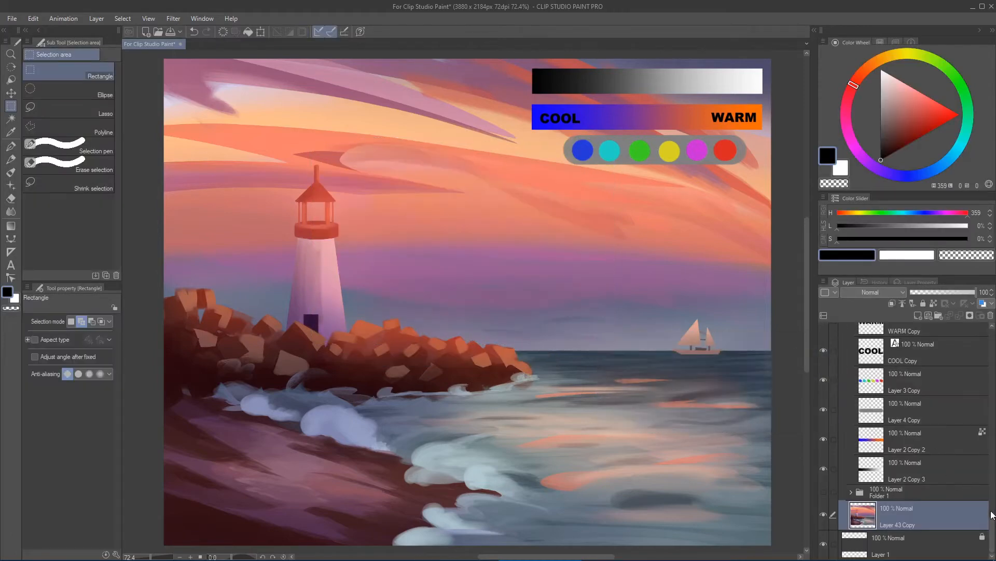
- Toggle the Saturation 20 Luminosity -20 correction layer's visibility to compare the painting with and without it, leaving it shown
left_click_drag(992, 523, 994, 464)
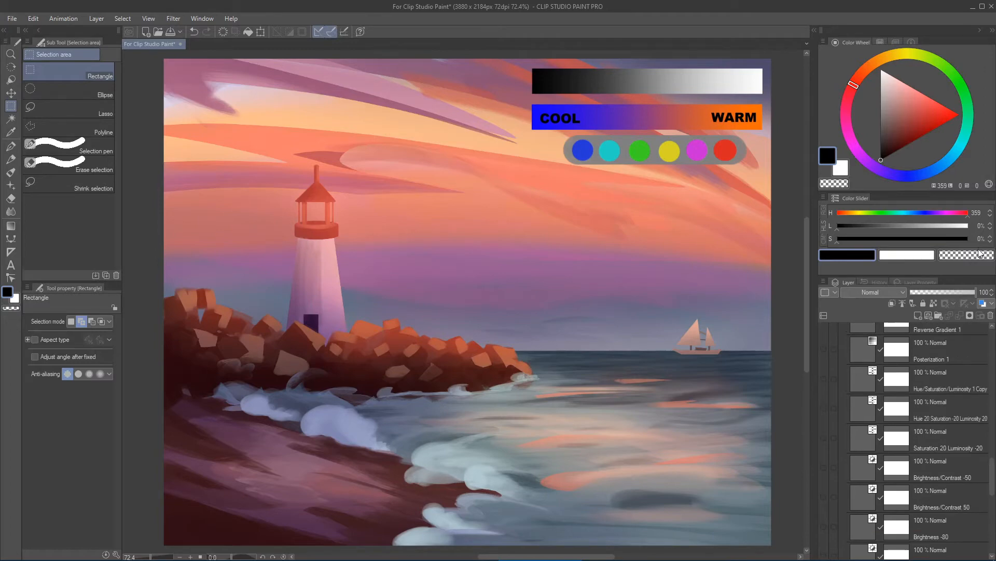
left_click(861, 443)
left_click(824, 438)
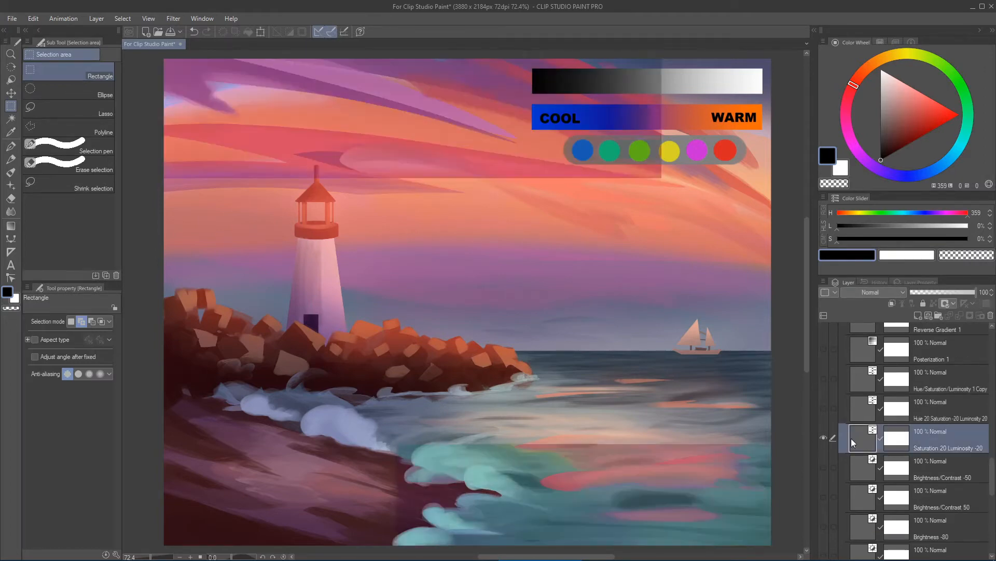
left_click(824, 437)
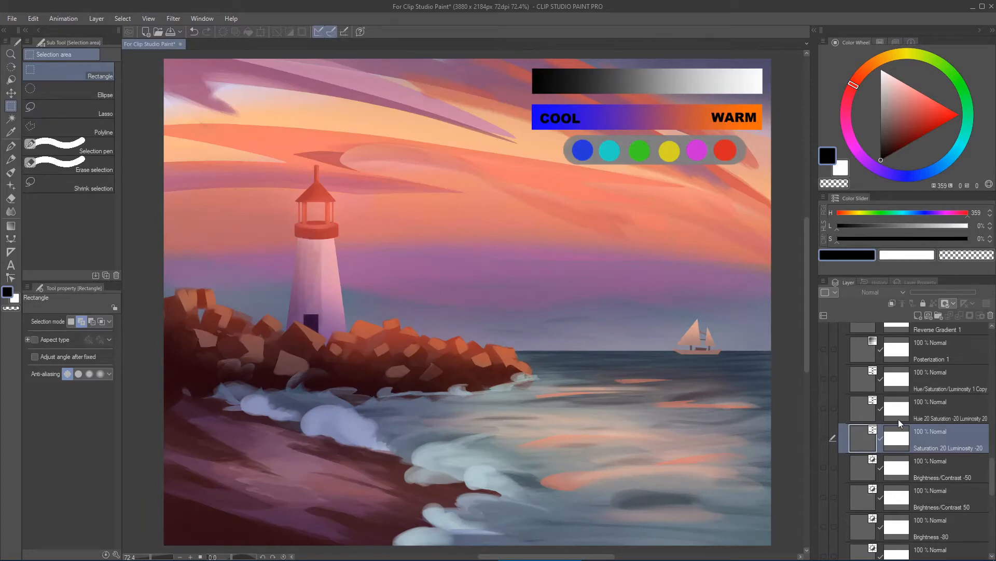
left_click(825, 438)
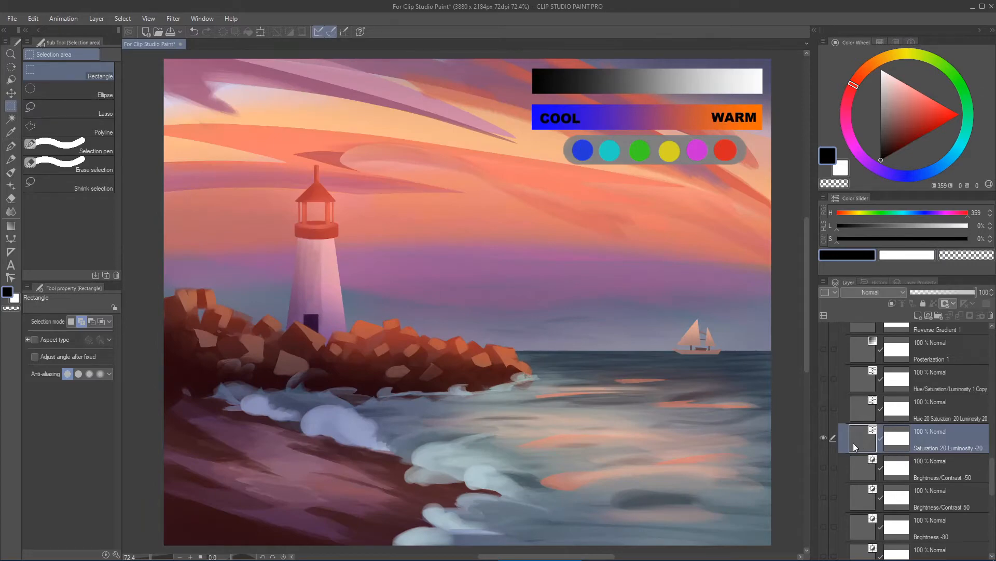
- Try the Saturation 20 Luminosity -20 layer's hue at -124 and discard the change
double_click(858, 443)
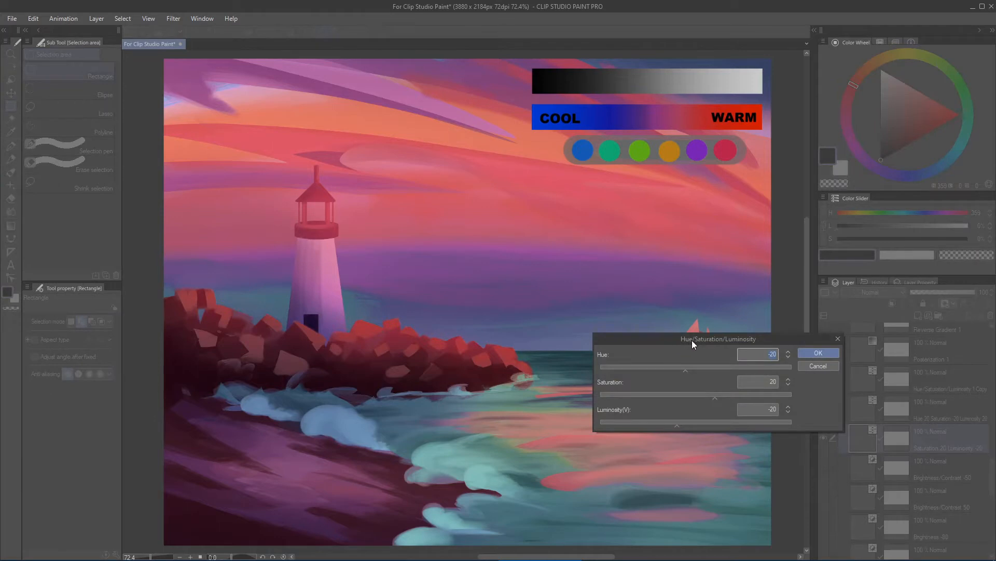
left_click_drag(692, 338, 784, 374)
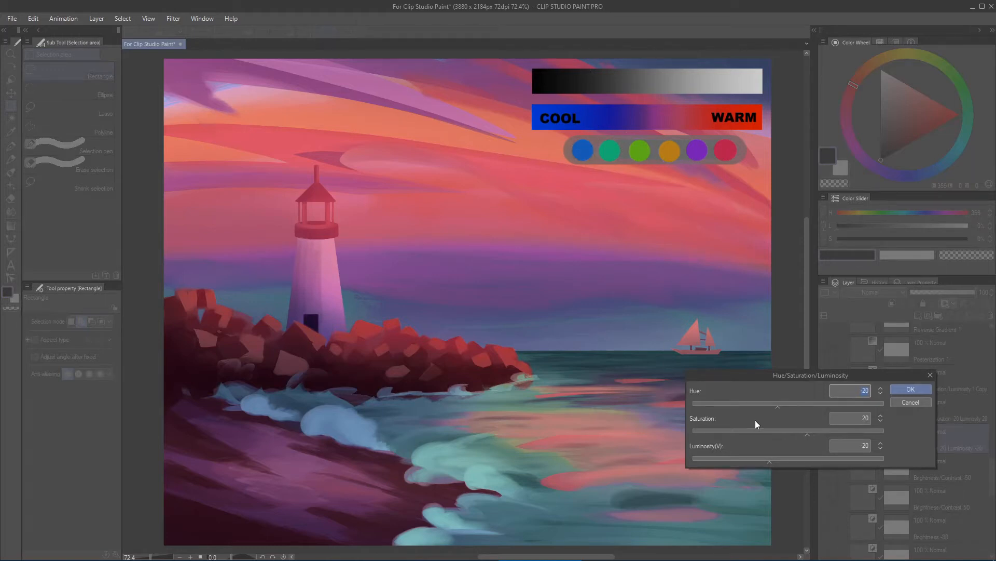
left_click_drag(781, 408, 723, 409)
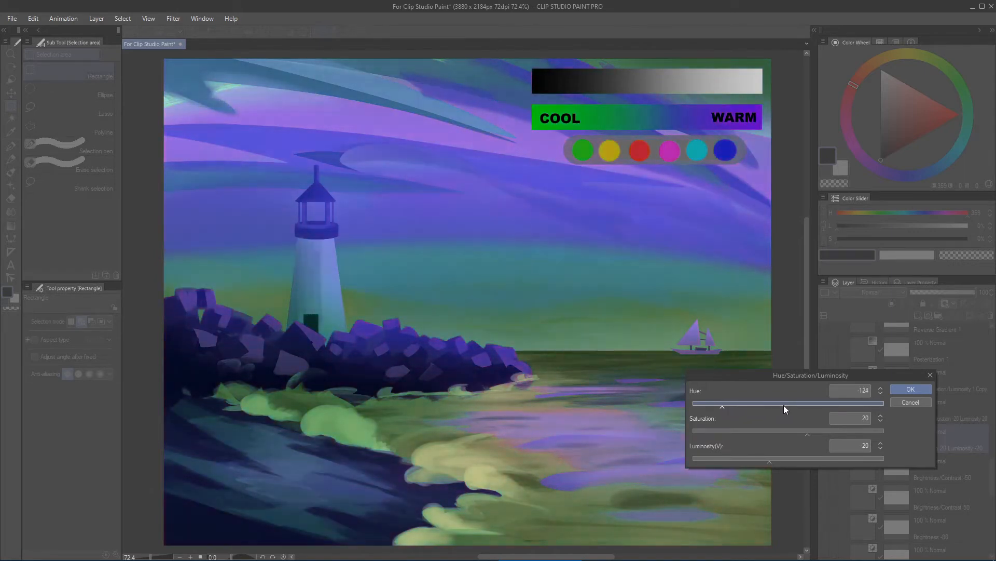
left_click(918, 402)
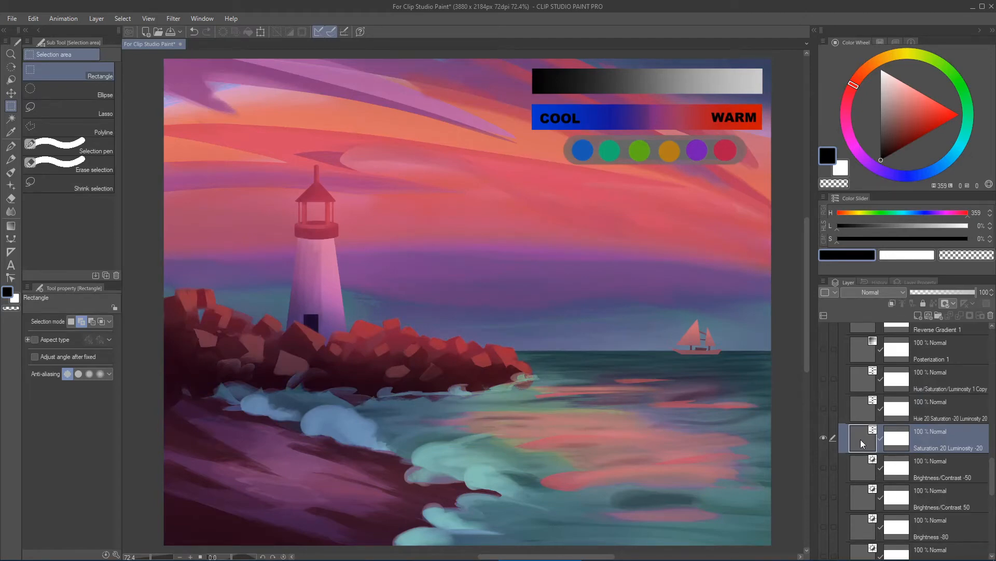
- Try hue values such as 77, 0, 58 and 37 on the Saturation 20 Luminosity -20 correction layer without keeping them
double_click(863, 437)
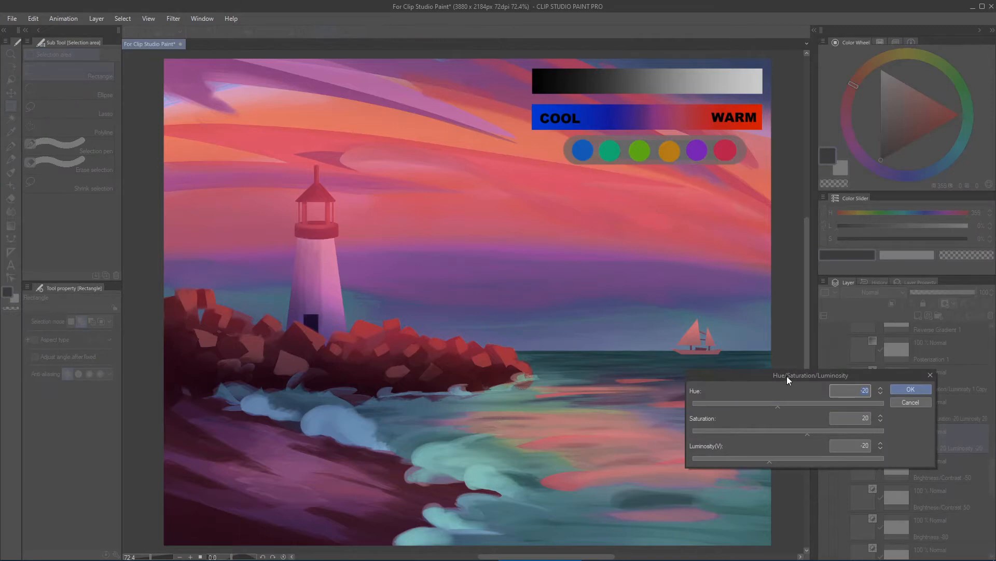
left_click_drag(787, 376, 720, 235)
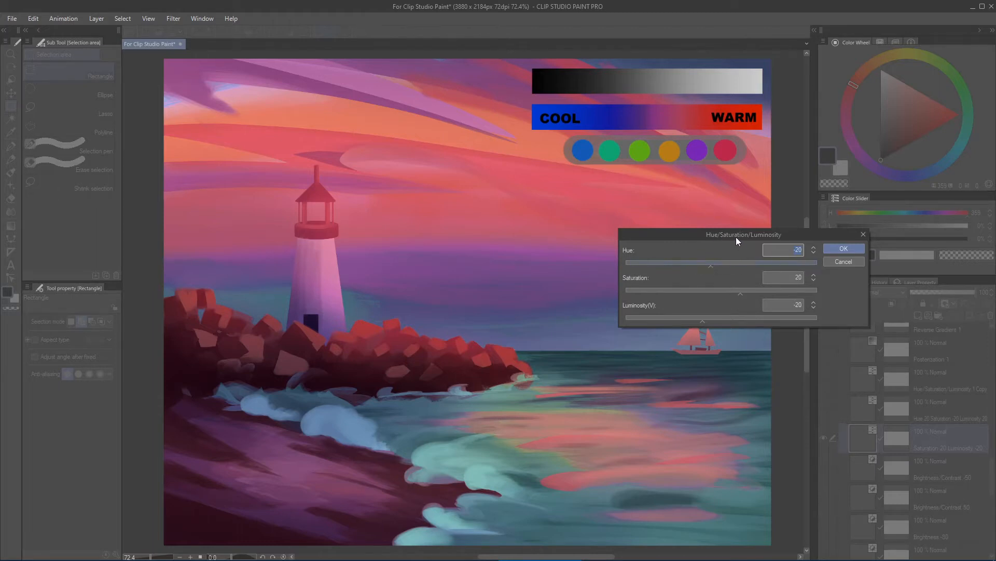
left_click_drag(736, 237, 765, 274)
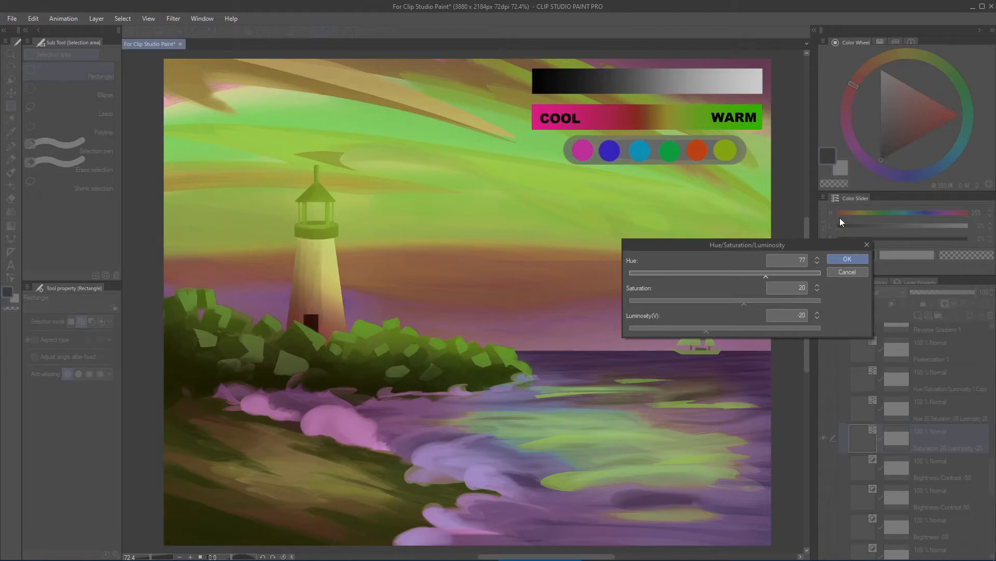
left_click_drag(764, 276, 727, 284)
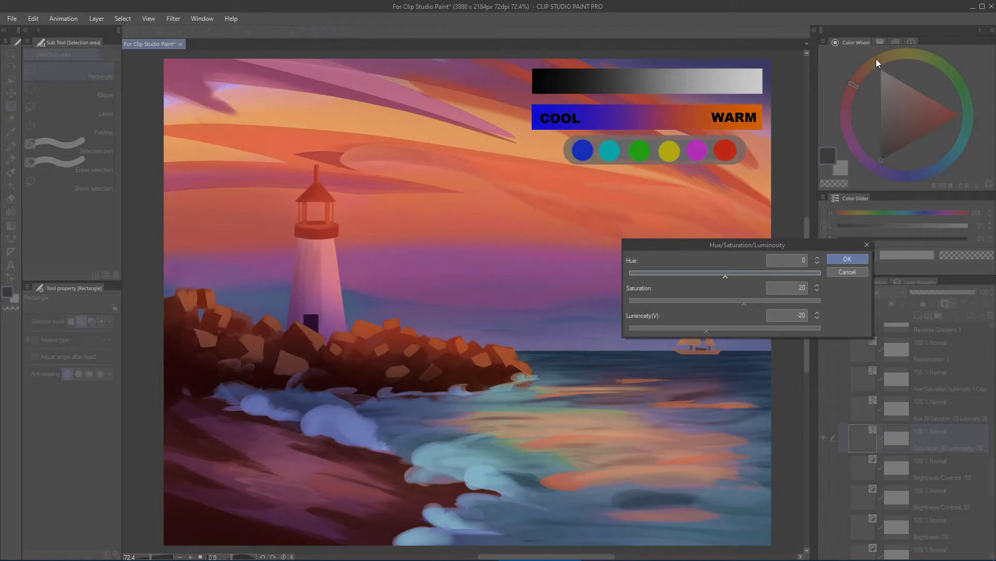
left_click_drag(726, 277, 758, 275)
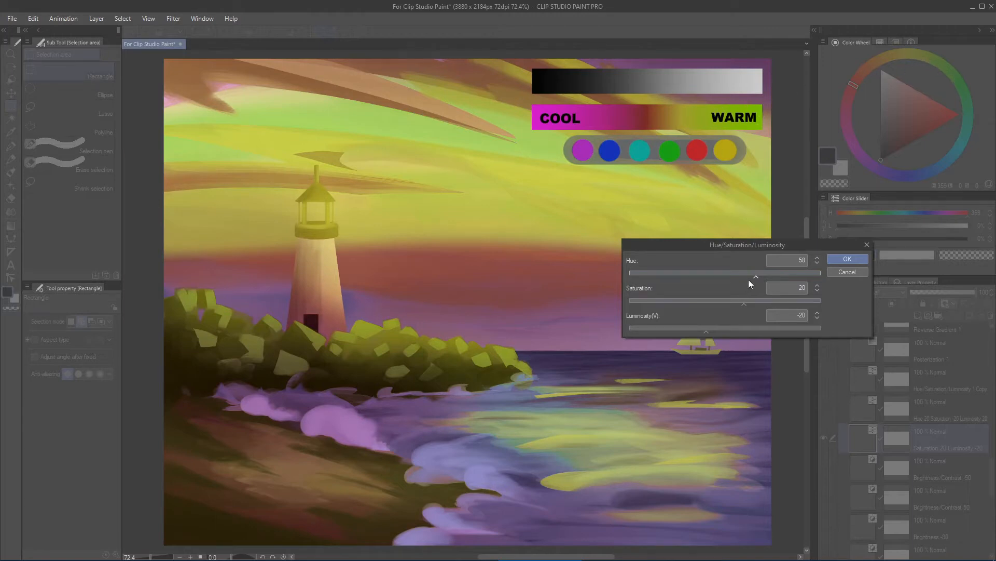
left_click_drag(756, 276, 727, 280)
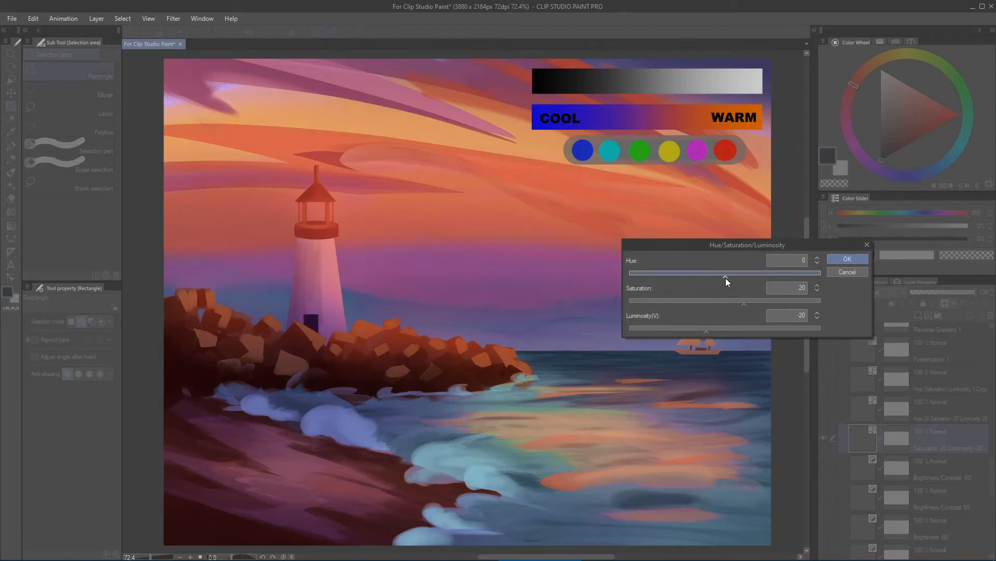
left_click_drag(725, 279, 745, 277)
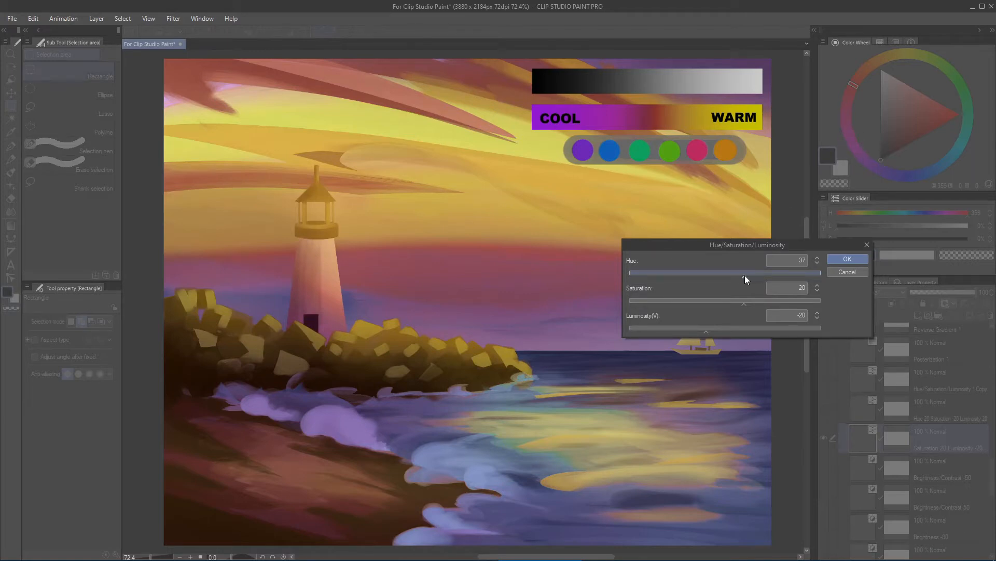
left_click_drag(744, 276, 698, 279)
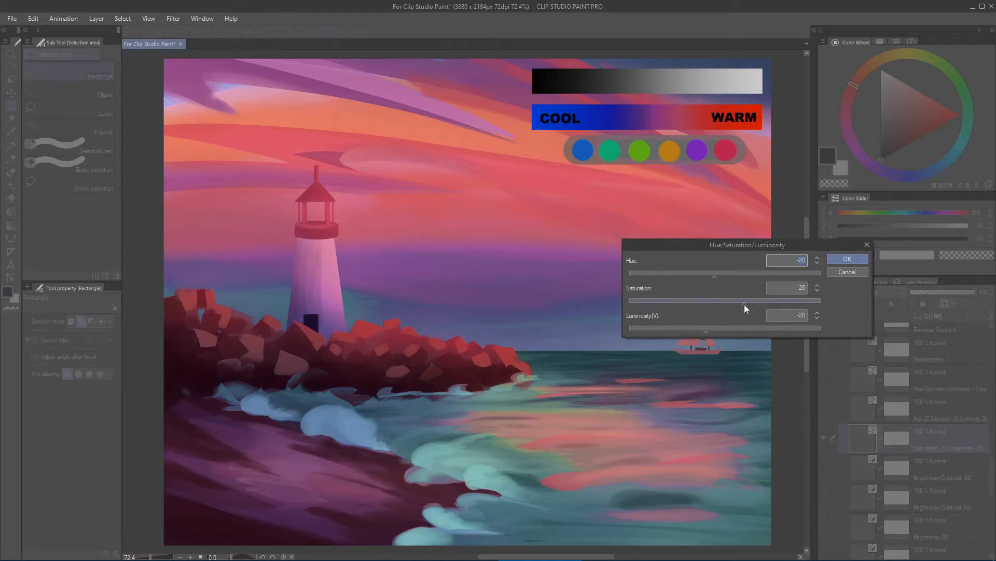
- Try saturation values such as 7 and 100 on the Saturation 20 Luminosity -20 layer and discard the change
left_click_drag(744, 304, 727, 302)
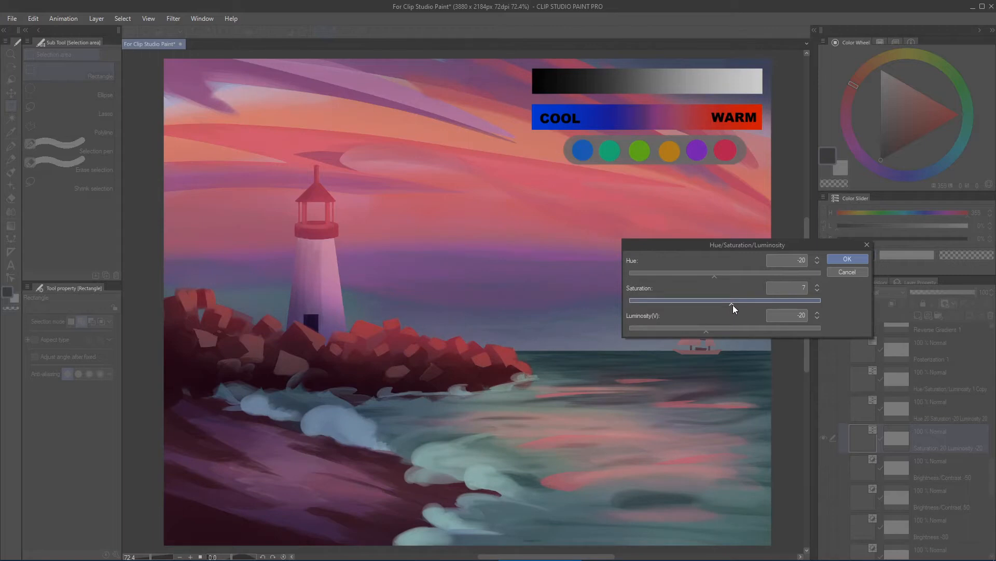
left_click_drag(733, 304, 827, 304)
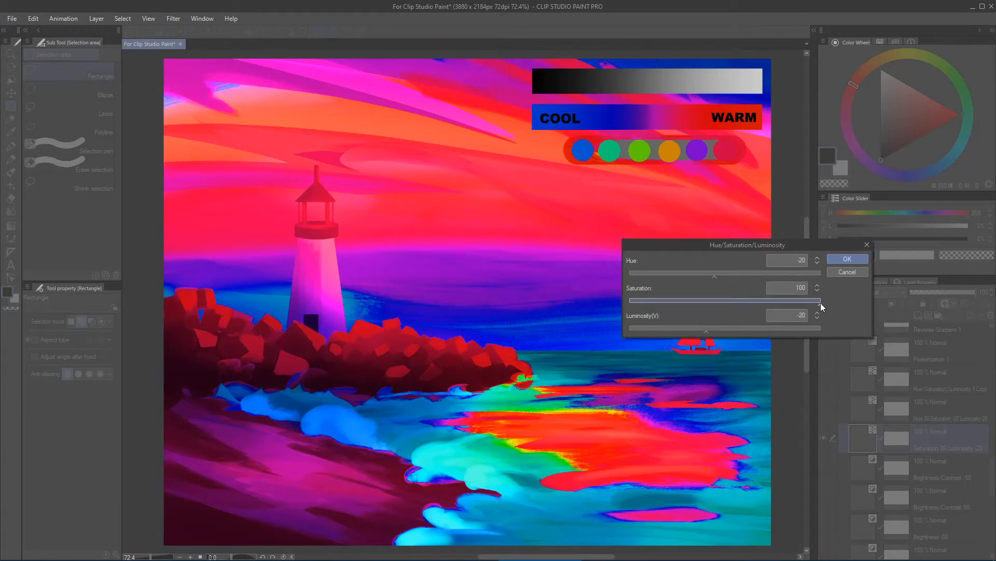
left_click_drag(742, 299, 608, 309)
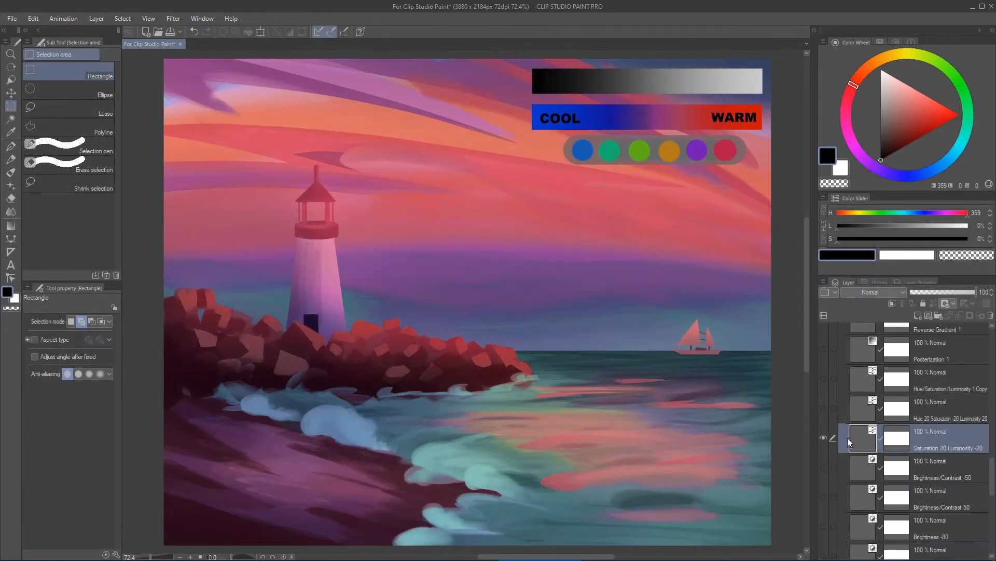
- Try luminosity 25 with saturation -24 on the Saturation 20 Luminosity -20 layer and discard the changes
double_click(858, 435)
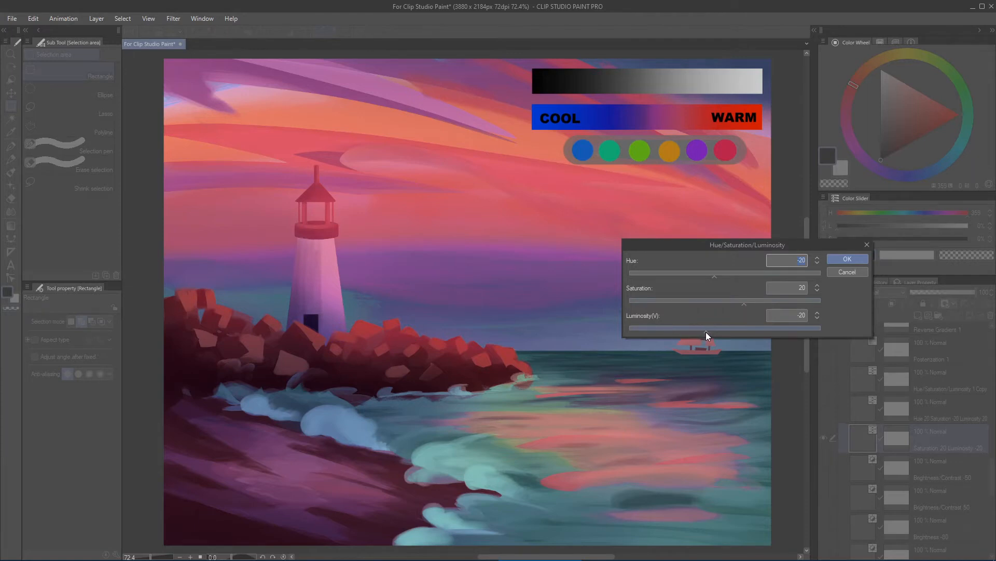
left_click_drag(707, 333, 717, 332)
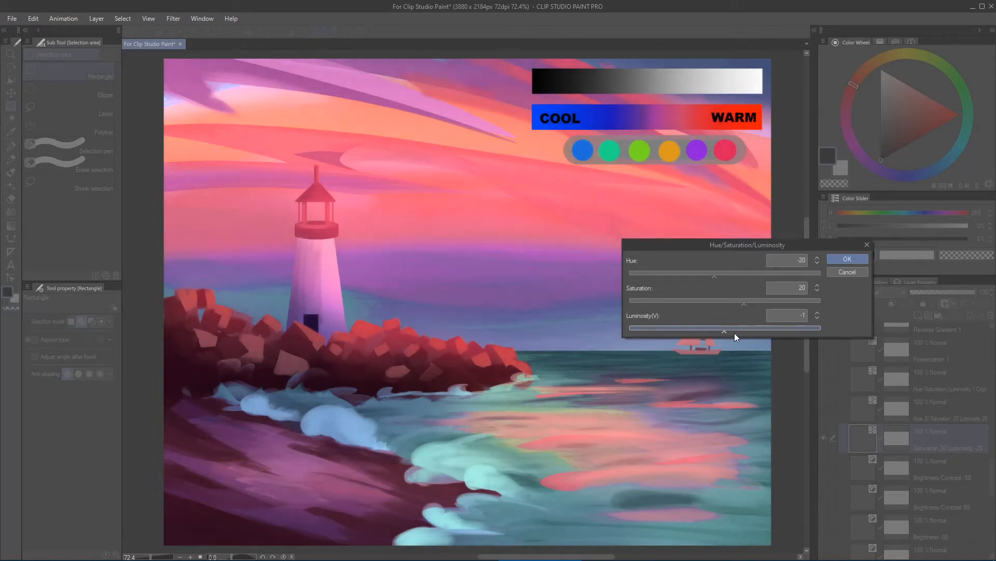
left_click_drag(724, 331, 702, 306)
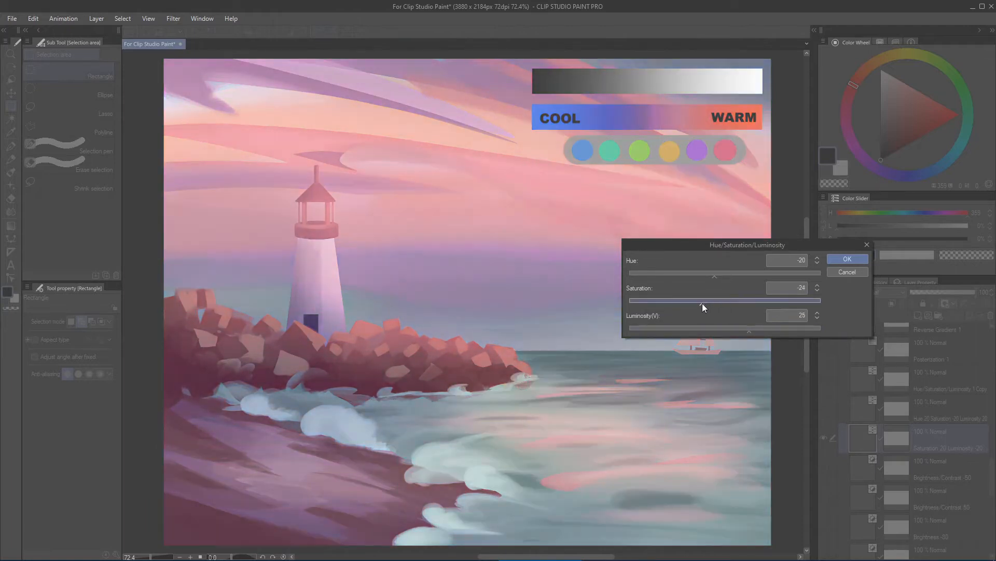
left_click(847, 272)
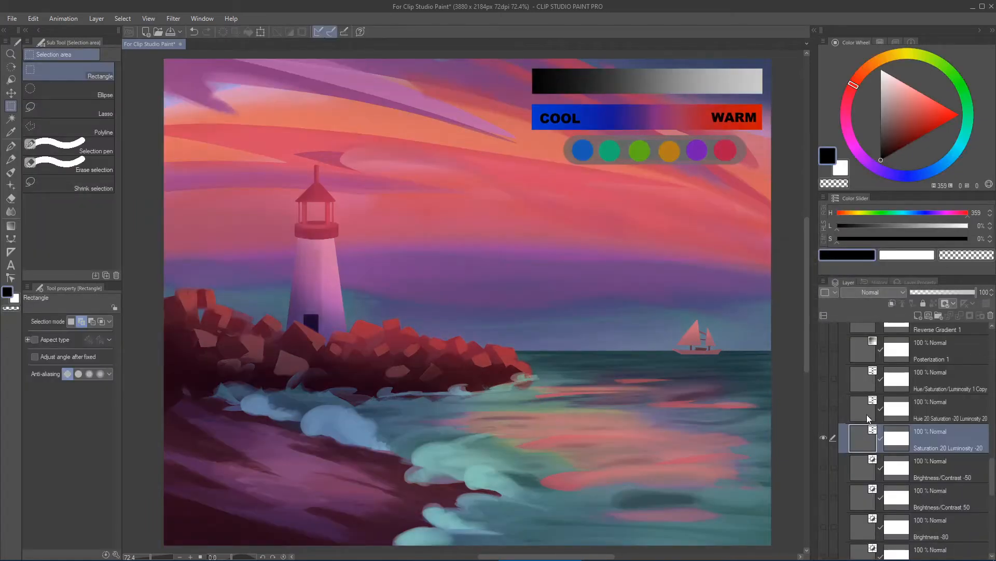
- Compare the painting with and without the Saturation 20 Luminosity -20 layer and review that layer's Hue/Saturation/Luminosity settings
left_click(823, 438)
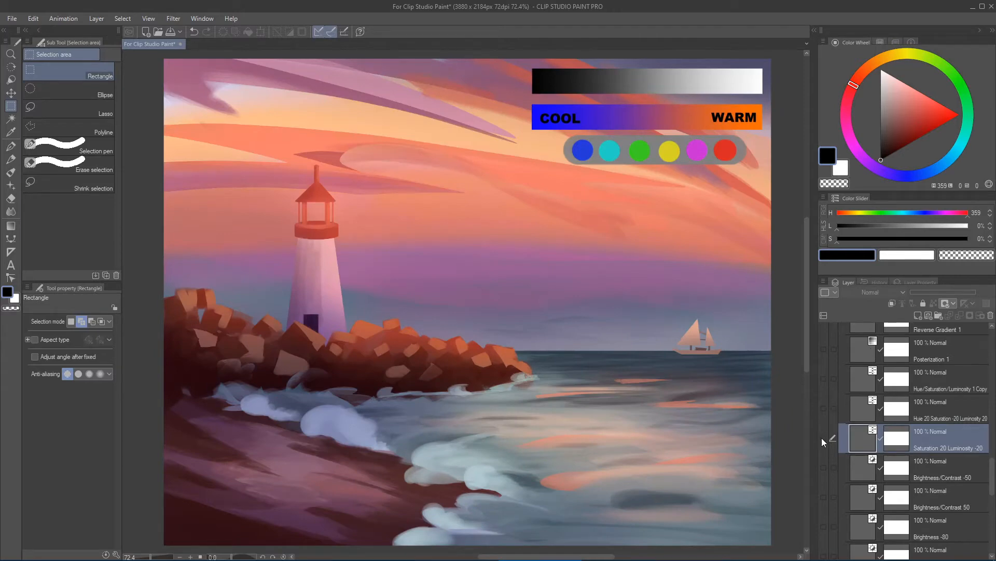
left_click(824, 438)
double_click(858, 438)
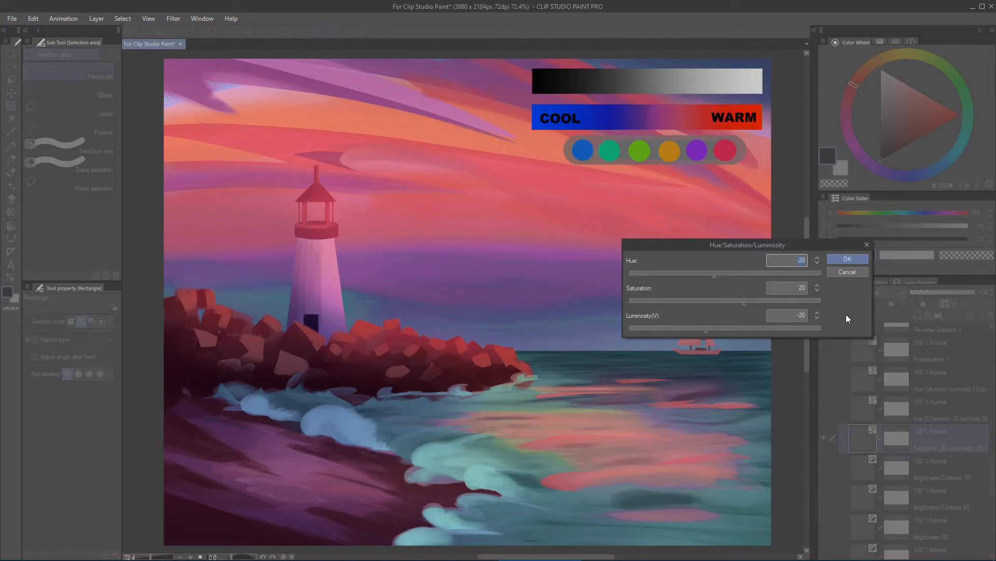
left_click(859, 274)
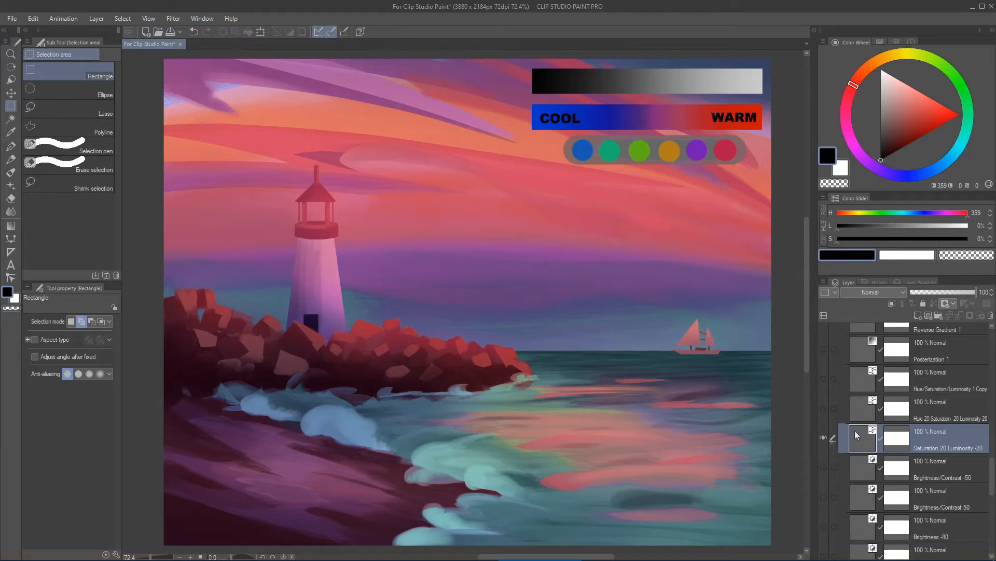
left_click(824, 436)
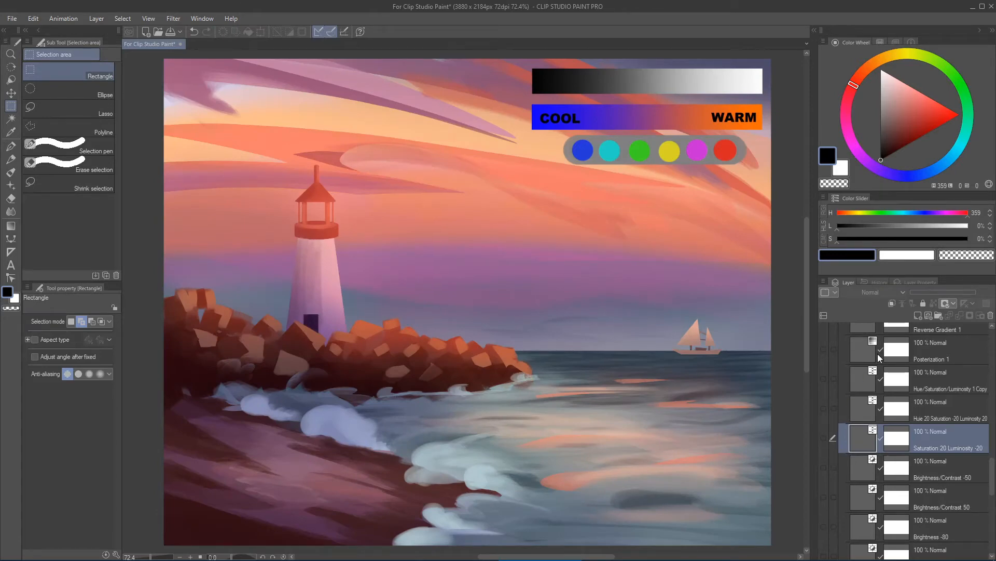
left_click(824, 438)
double_click(866, 437)
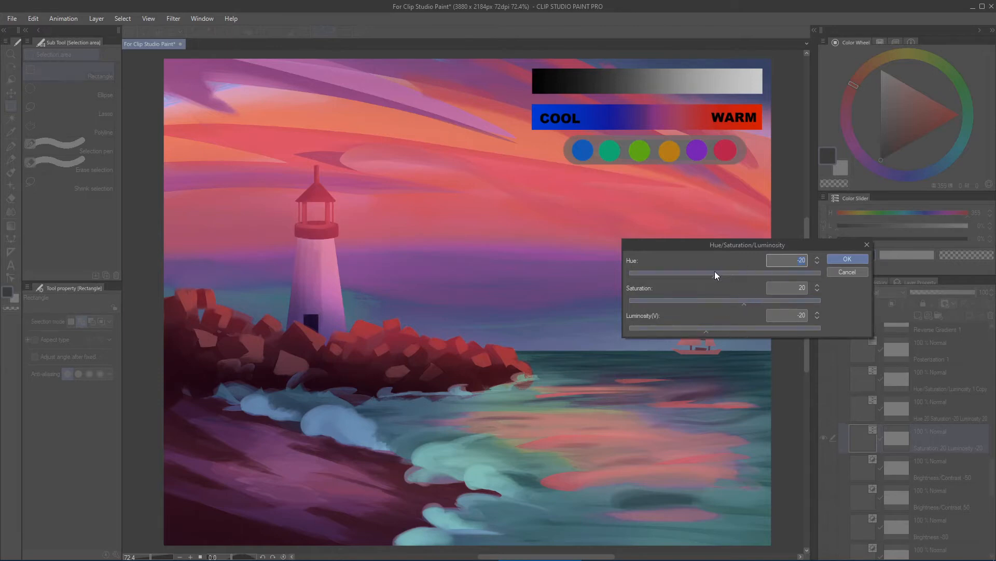
left_click(842, 272)
- Toggle the Saturation 20 Luminosity -20 layer repeatedly to compare its colours with the original painting, leaving it hidden
left_click(824, 437)
left_click(823, 437)
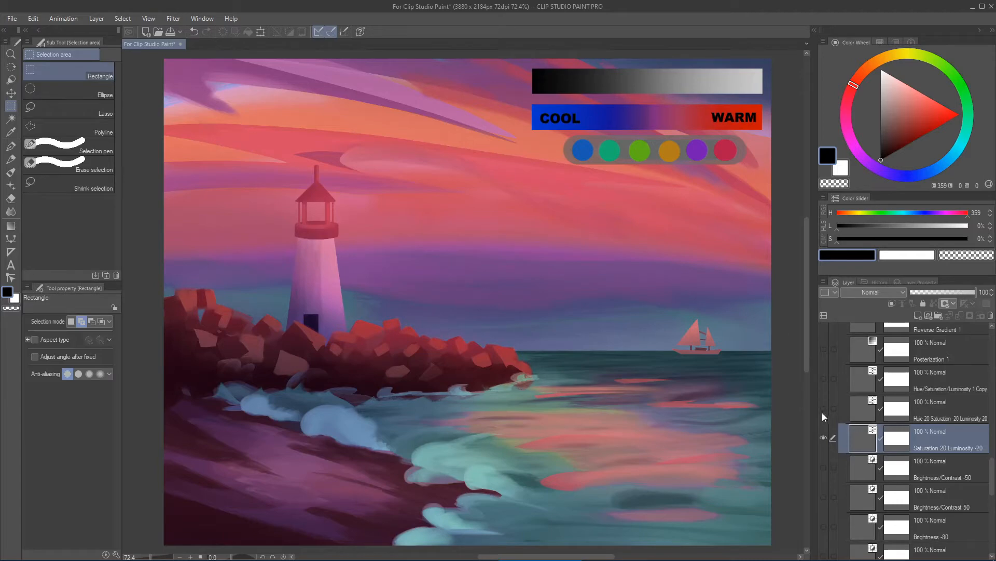
left_click(824, 436)
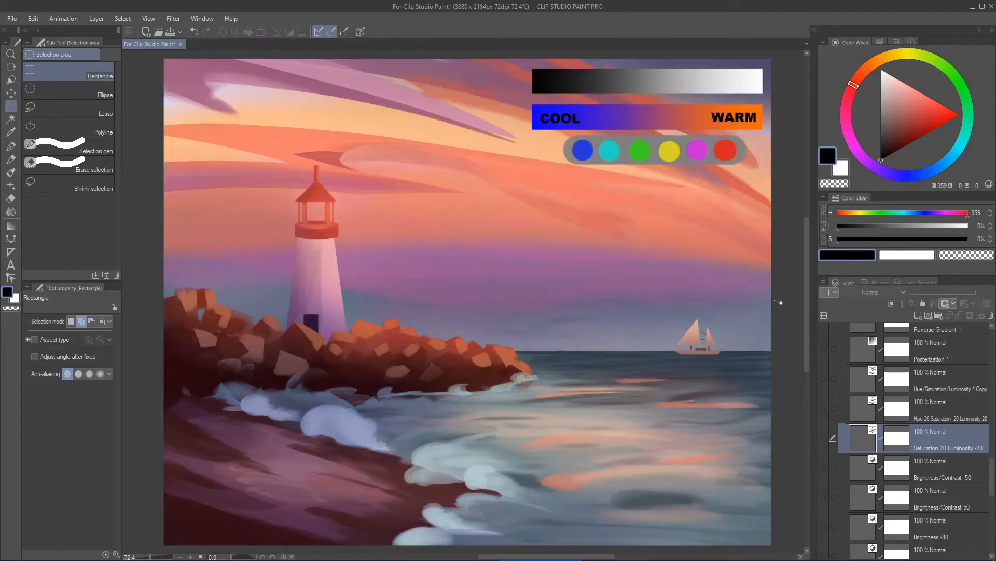
left_click(827, 438)
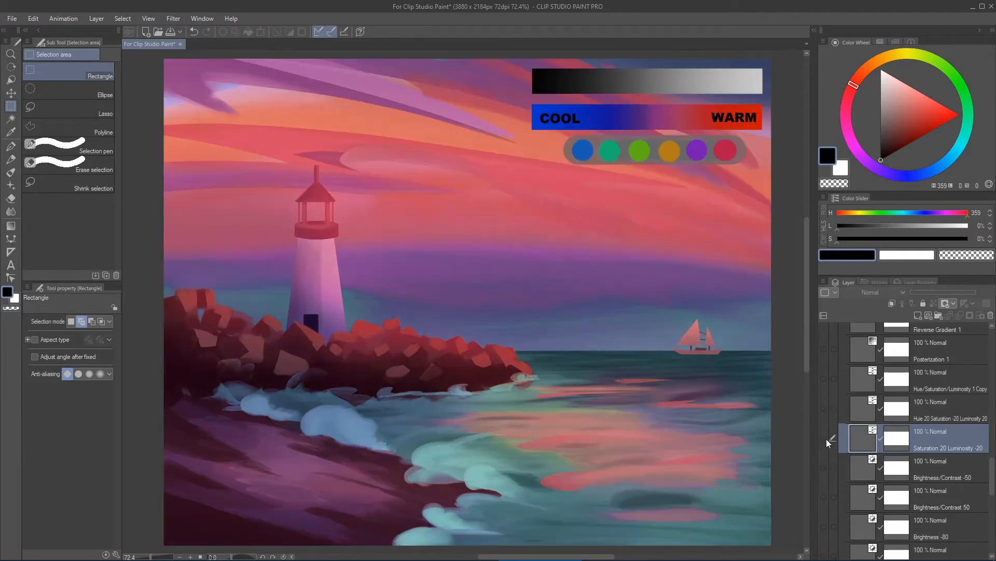
left_click(827, 438)
left_click(824, 437)
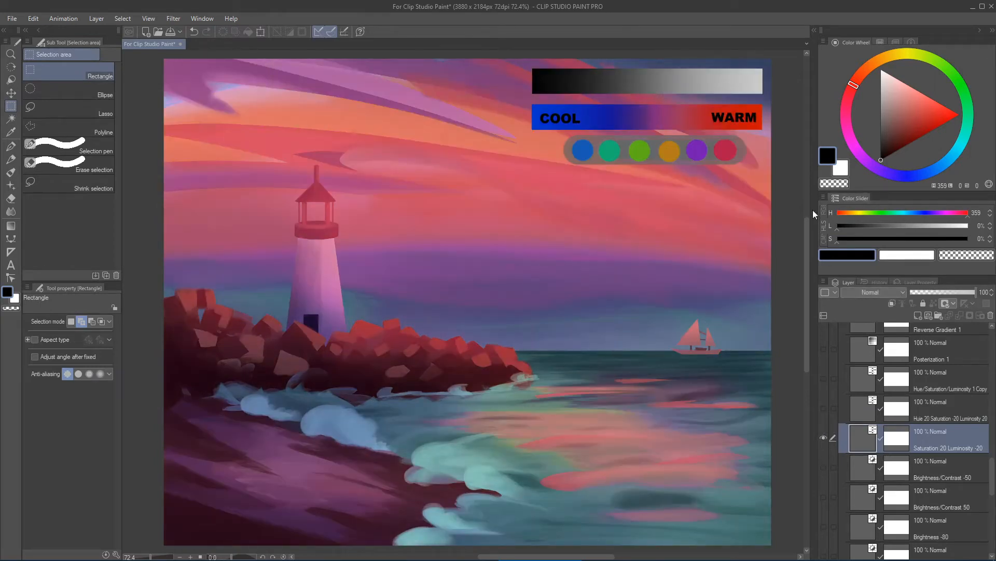
left_click(824, 438)
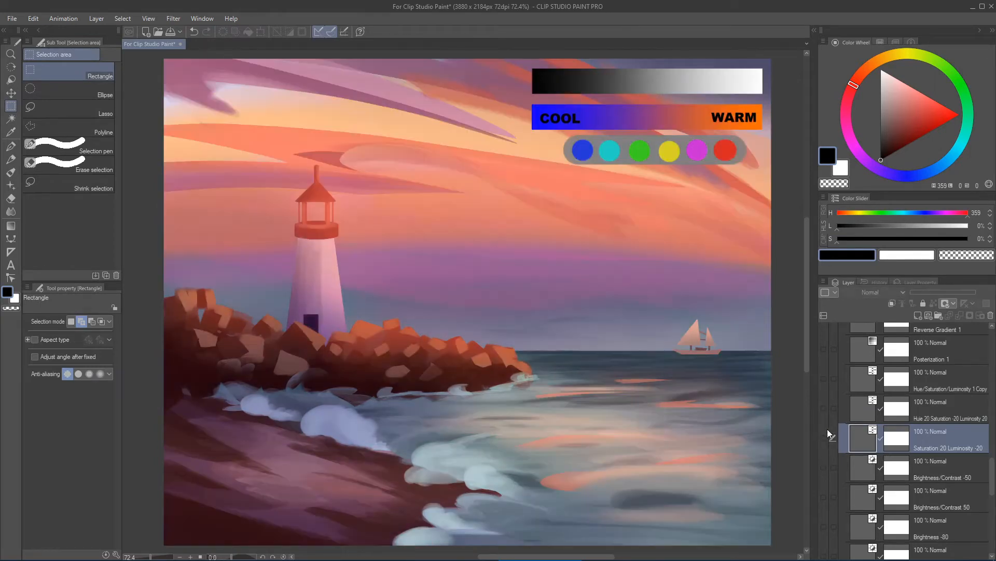
left_click(824, 437)
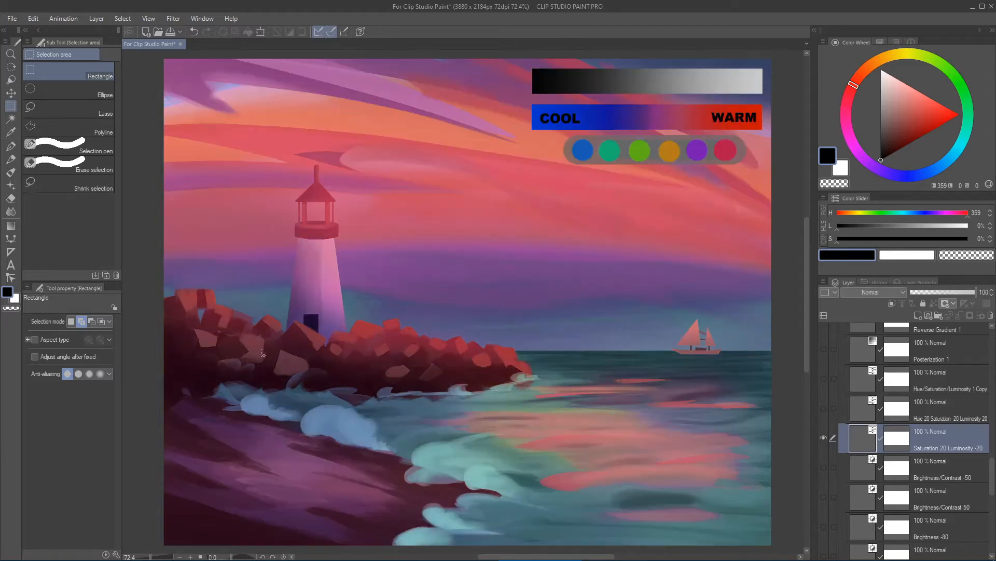
left_click(824, 437)
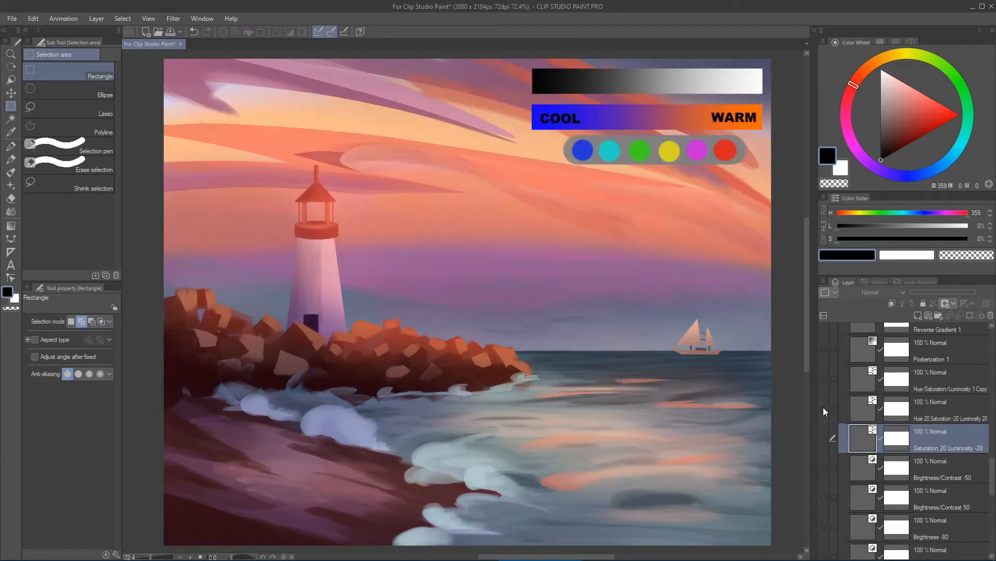
- Show the Hue 20 Saturation -20 Luminosity 20 correction layer and review its Hue/Saturation/Luminosity settings
left_click(823, 407)
double_click(855, 411)
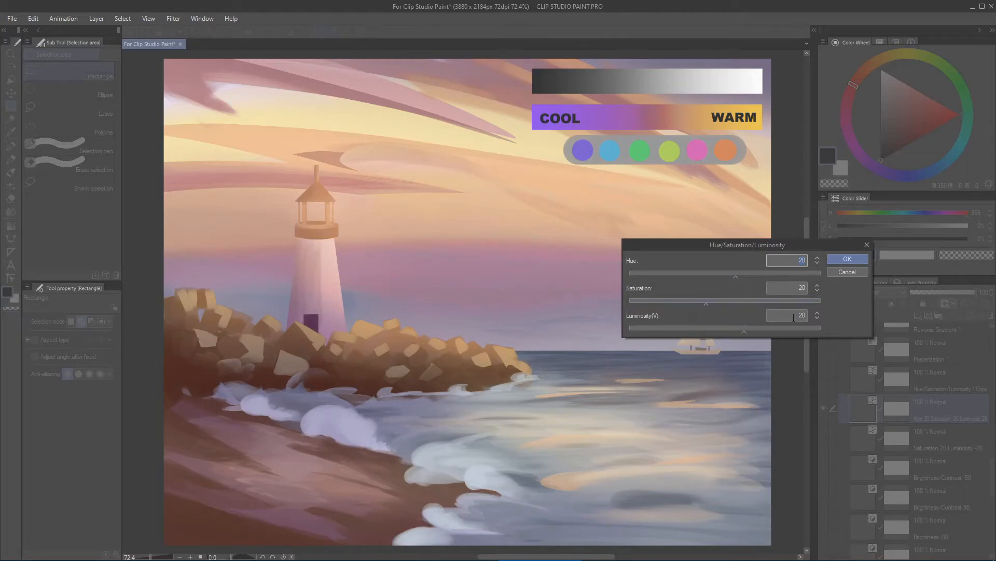
left_click(848, 272)
- Alternate between the Saturation 20 Luminosity -20 and Hue 20 Saturation -20 Luminosity 20 layers to compare their effects, leaving both hidden
left_click(822, 407)
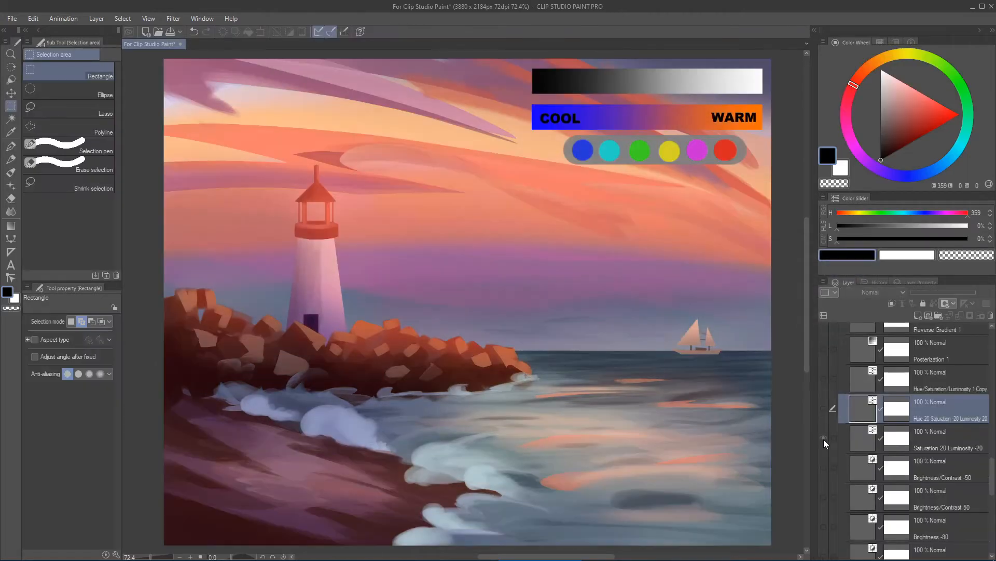
left_click(824, 439)
left_click(824, 439)
left_click(824, 408)
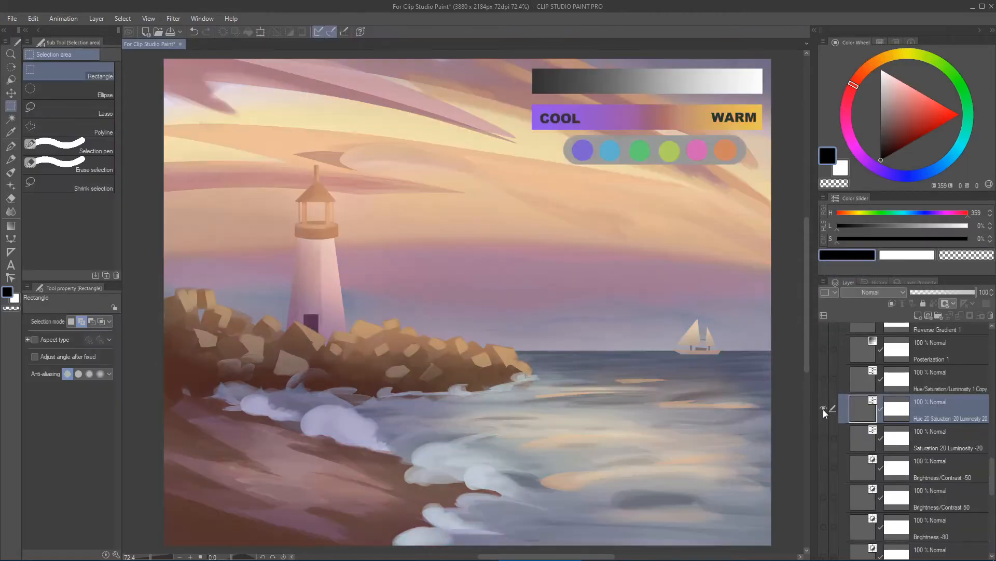
left_click(822, 408)
left_click(826, 437)
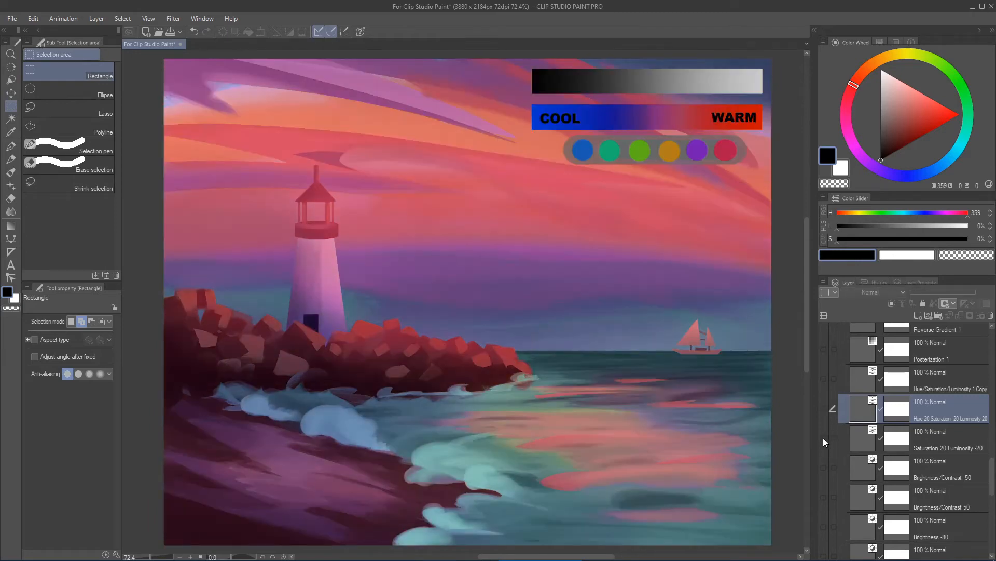
left_click(824, 437)
left_click(824, 410)
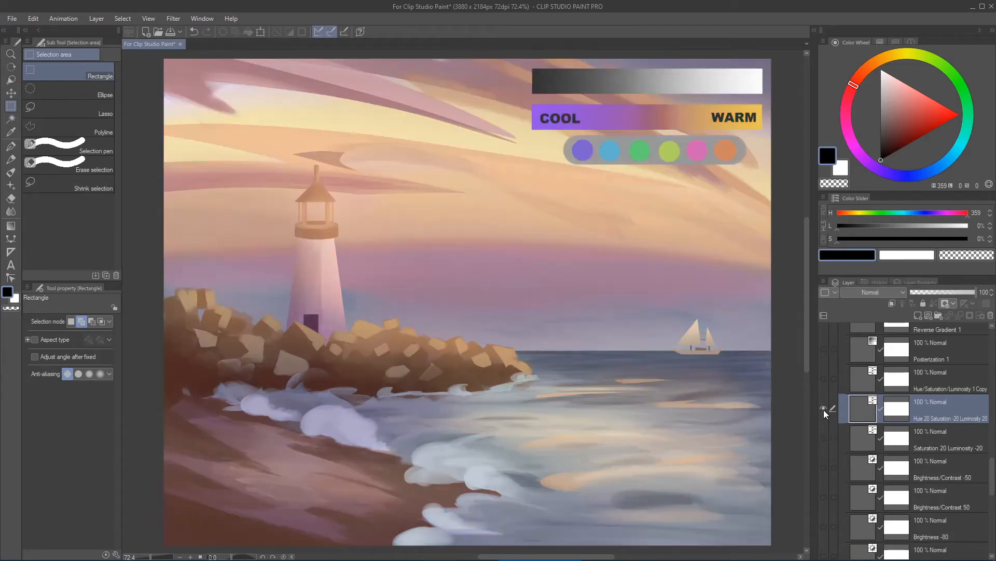
left_click(824, 410)
- Show the Posterization 1 correction layer and look through the available new correction layer types
scroll(830, 427, "up", 3)
left_click(825, 427)
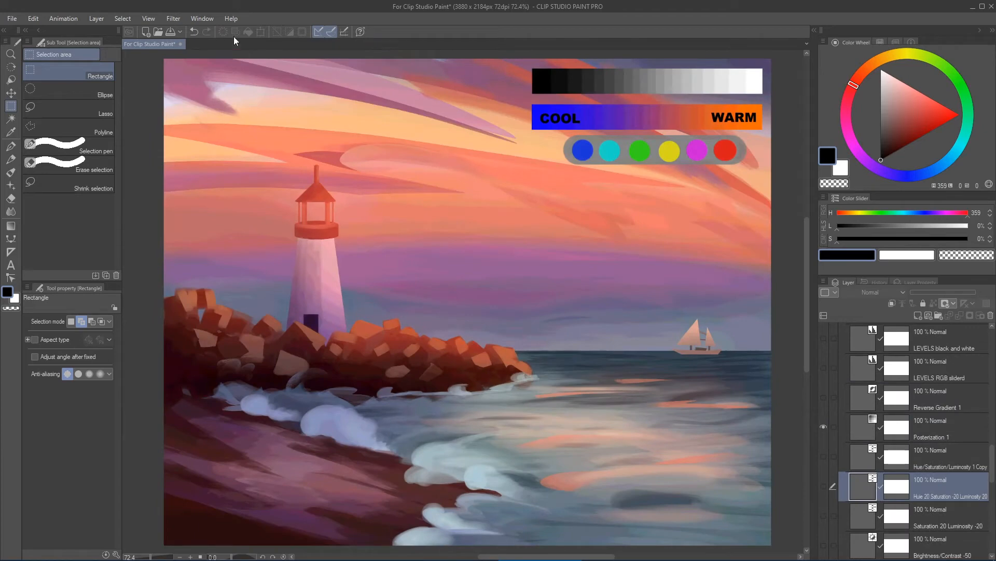
left_click(96, 18)
mouse_move(166, 57)
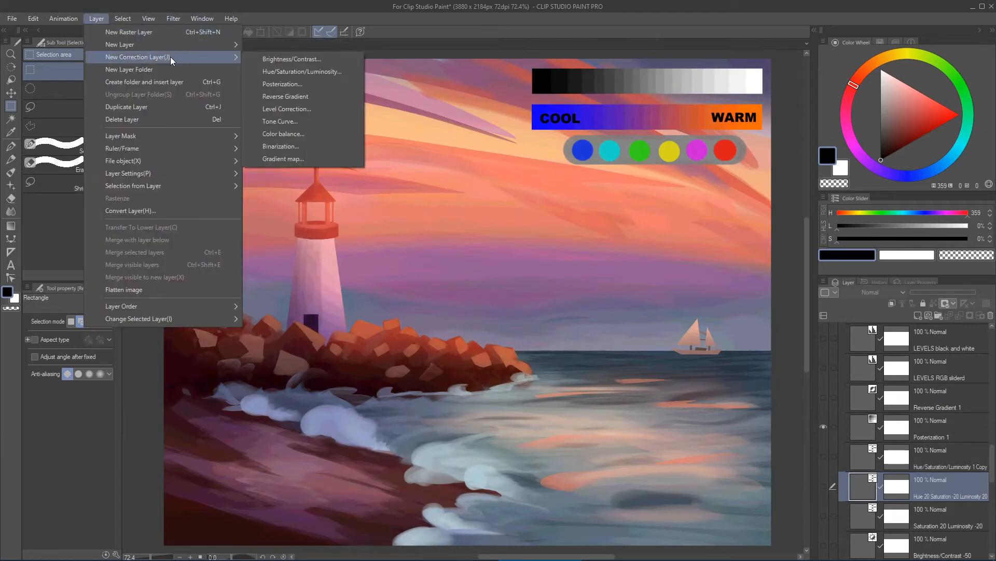
left_click(424, 17)
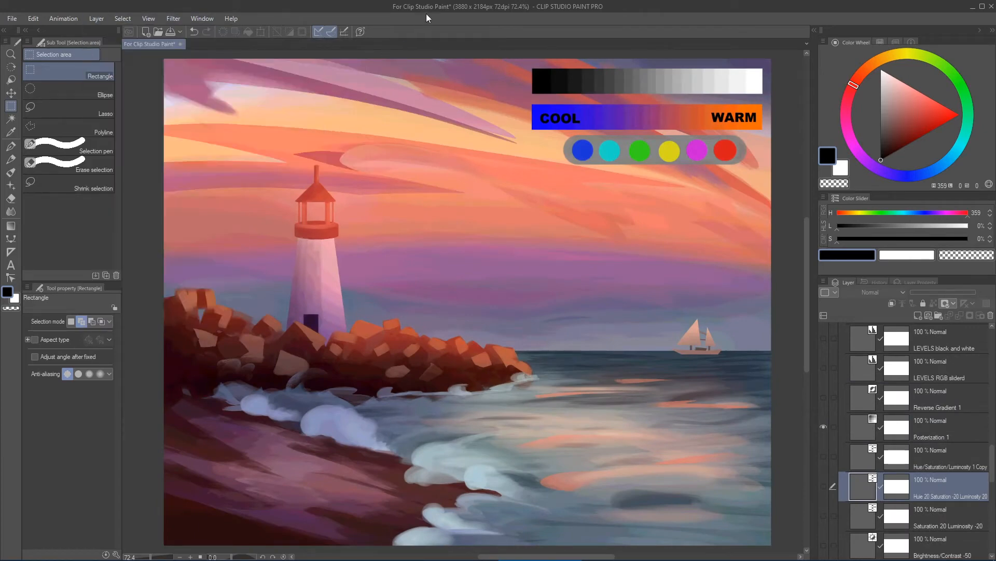
- Preview the Posterization 1 layer with its number of gradients at 2, 7 and 10
double_click(859, 432)
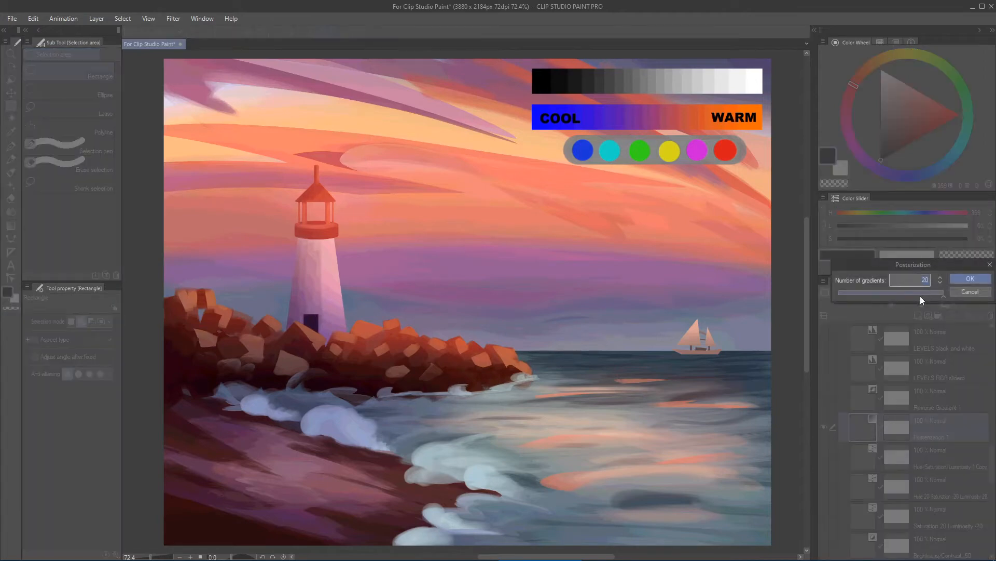
left_click(970, 292)
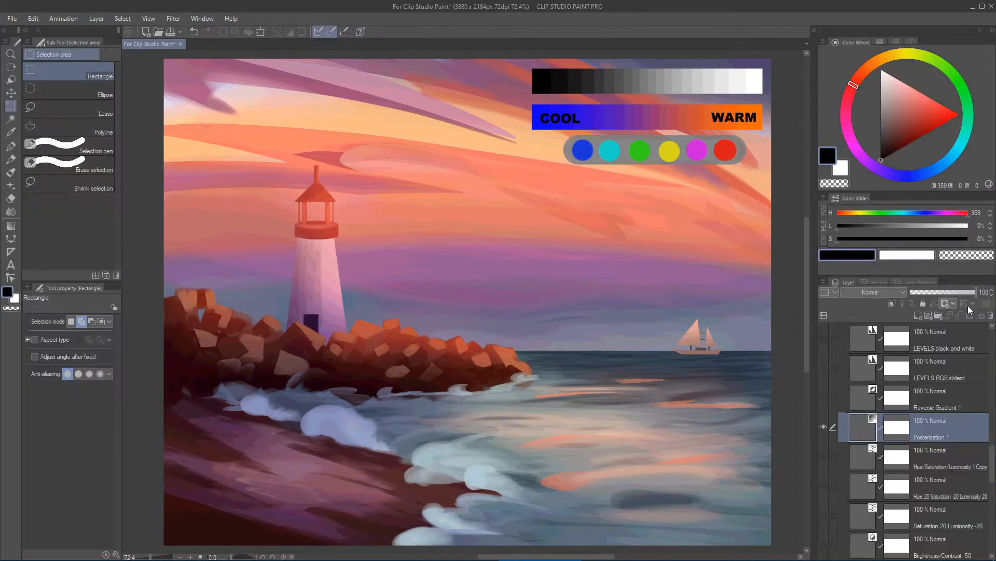
double_click(856, 425)
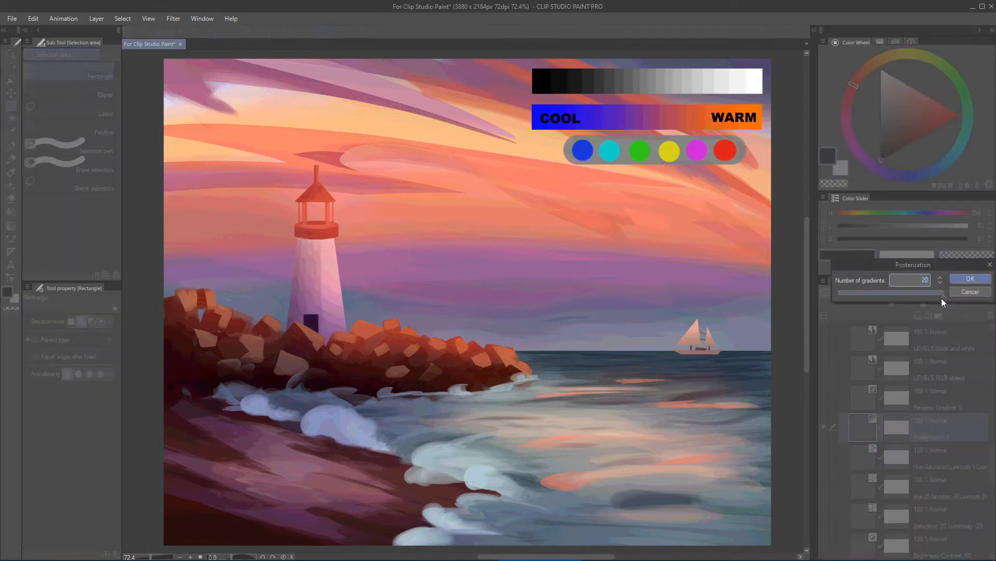
left_click_drag(944, 297, 920, 297)
left_click_drag(846, 295, 841, 296)
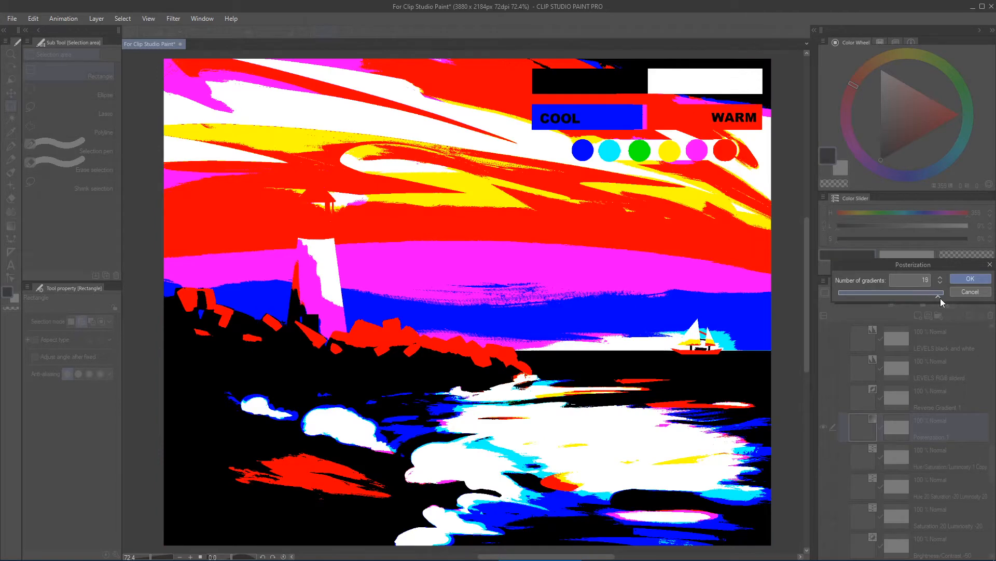
left_click_drag(888, 298, 872, 295)
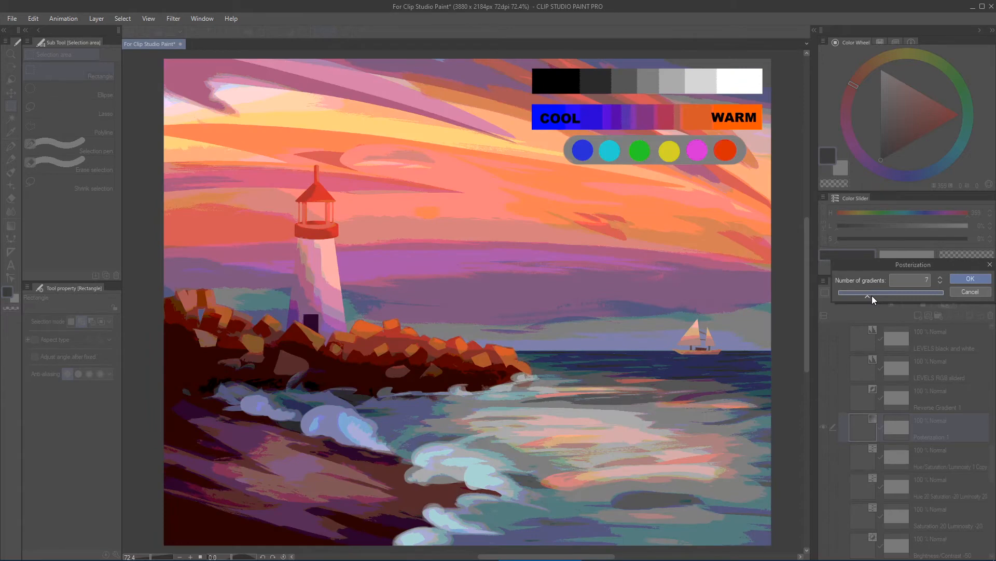
left_click_drag(871, 294, 888, 294)
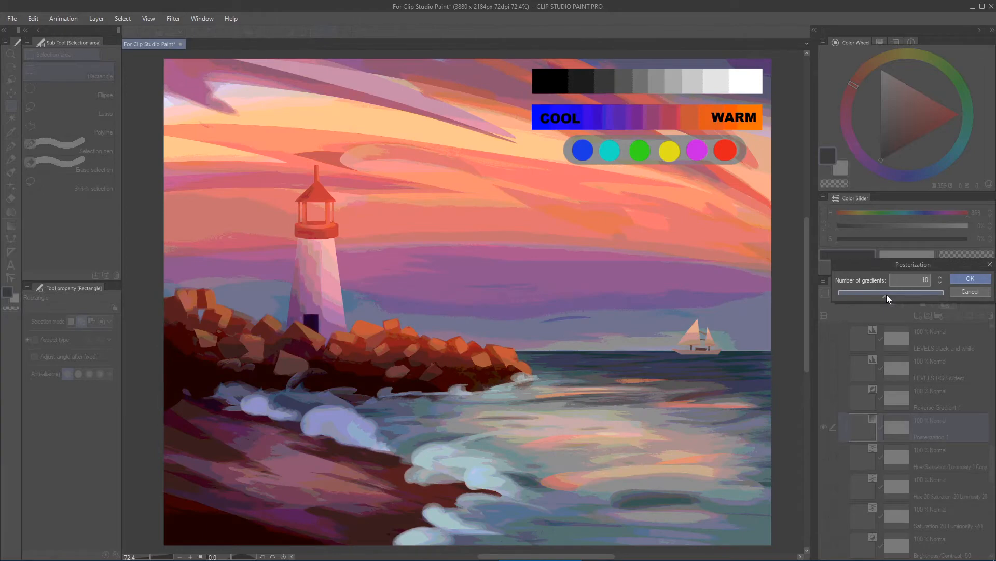
- Drop Posterization 1 to 2 gradients, then raise the number in stages to 12
left_click_drag(884, 297, 839, 294)
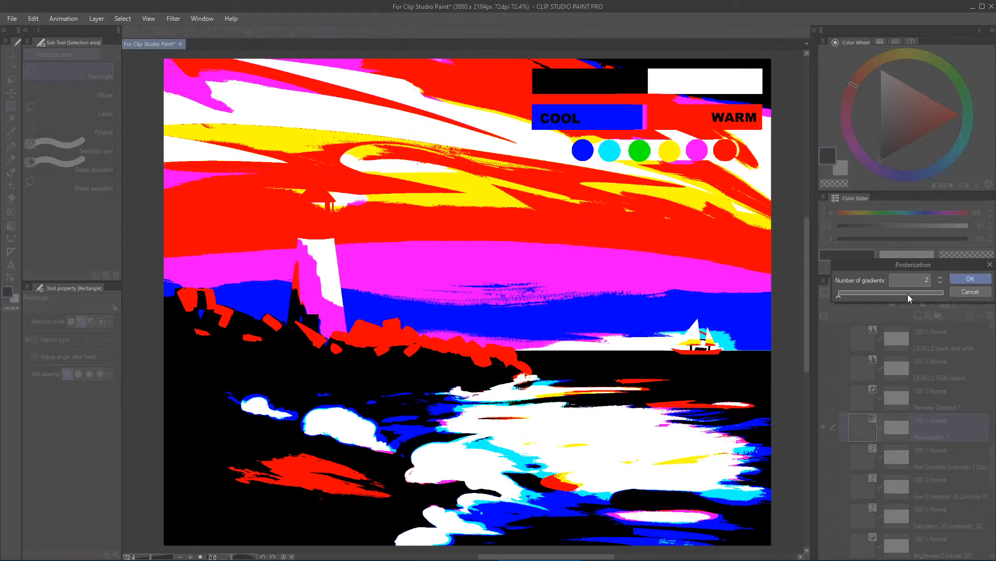
left_click_drag(839, 293, 856, 300)
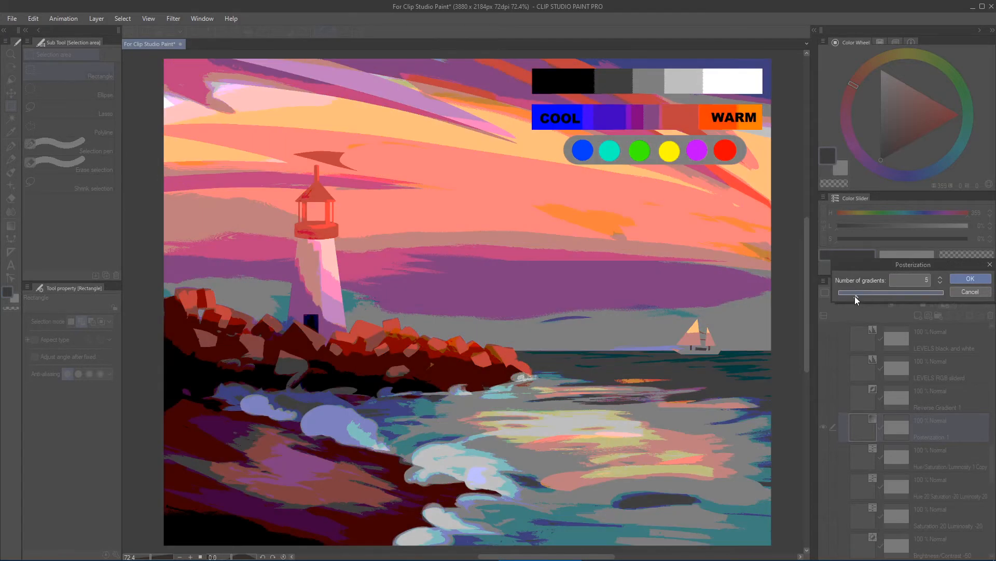
left_click_drag(866, 297, 897, 300)
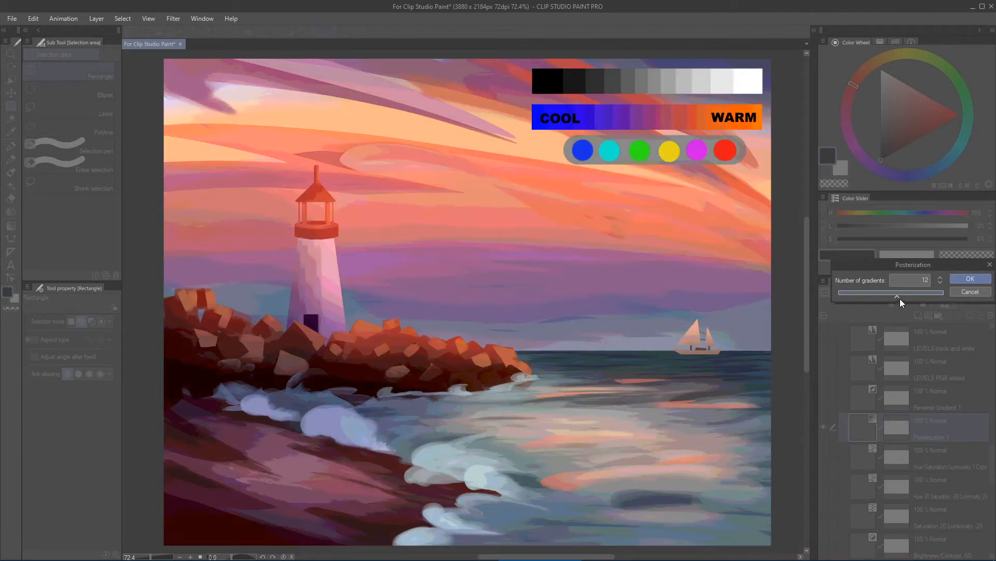
- Examine the banding in the purple sky up close at 12 gradients and then at 20 gradients
scroll(591, 273, "up", 4)
scroll(591, 273, "up", 4)
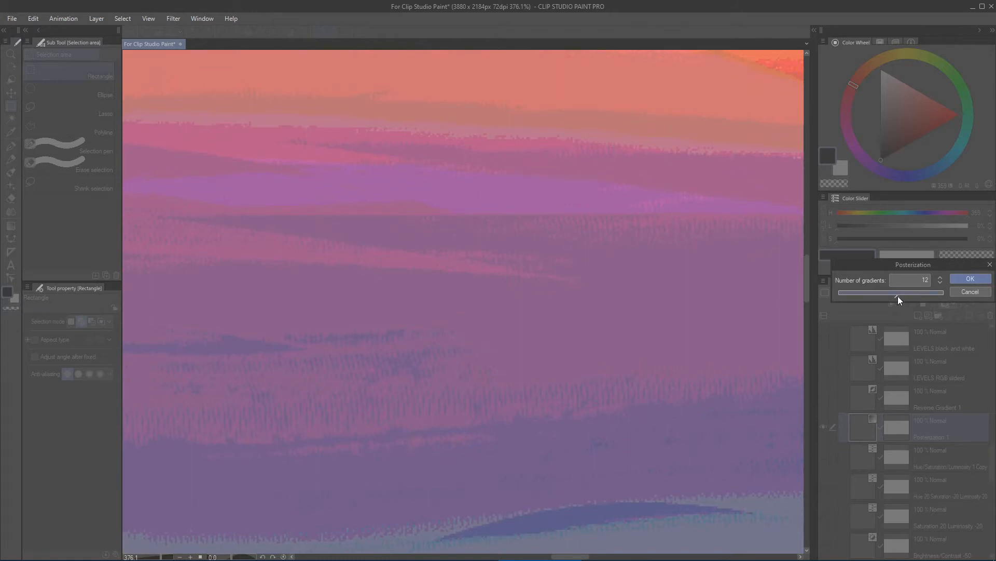
left_click_drag(896, 294, 942, 295)
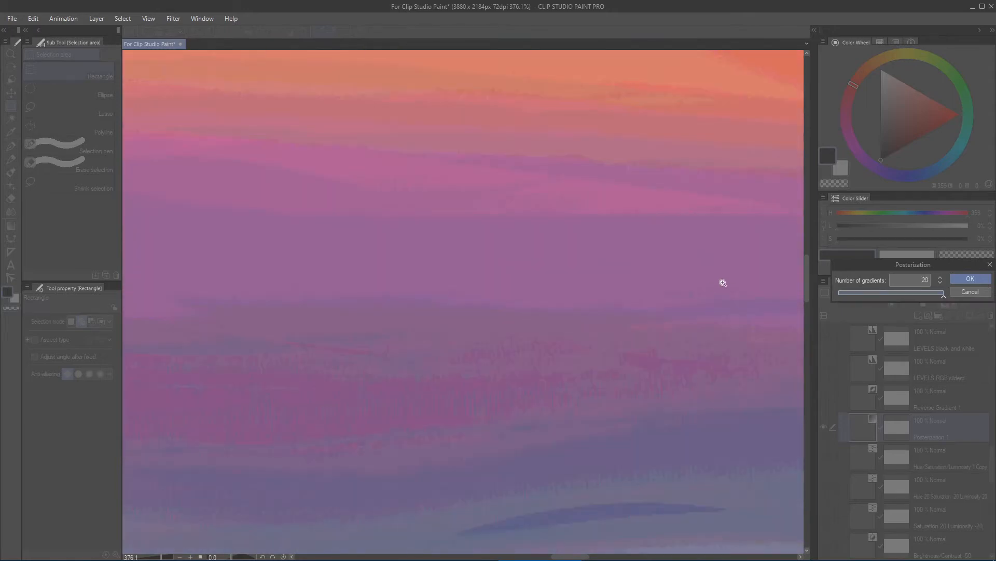
left_click_drag(721, 282, 676, 305)
left_click_drag(703, 309, 598, 282)
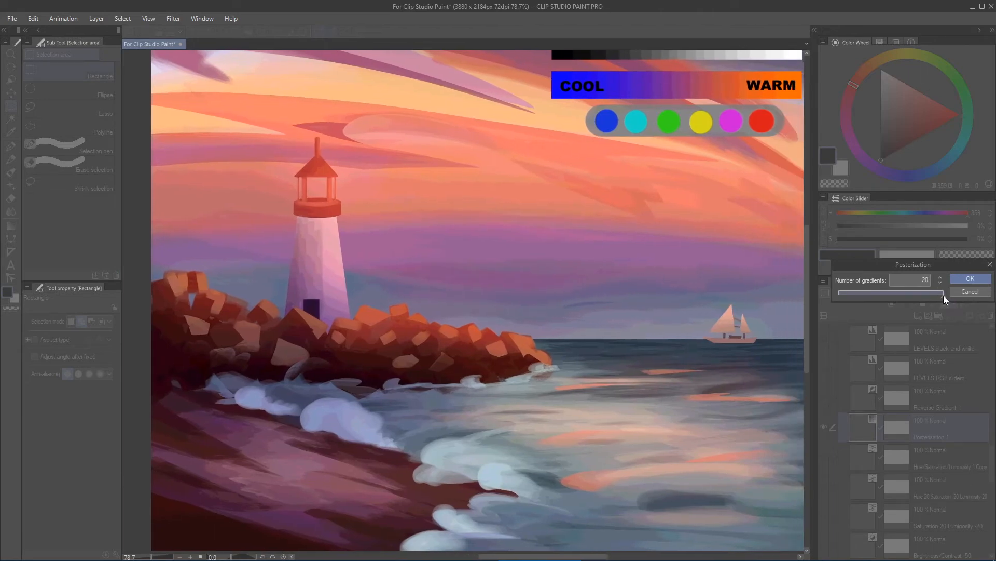
- Preview Posterization 1 with fewer gradients, then set the number to 20 and hide the layer
left_click_drag(943, 295, 879, 294)
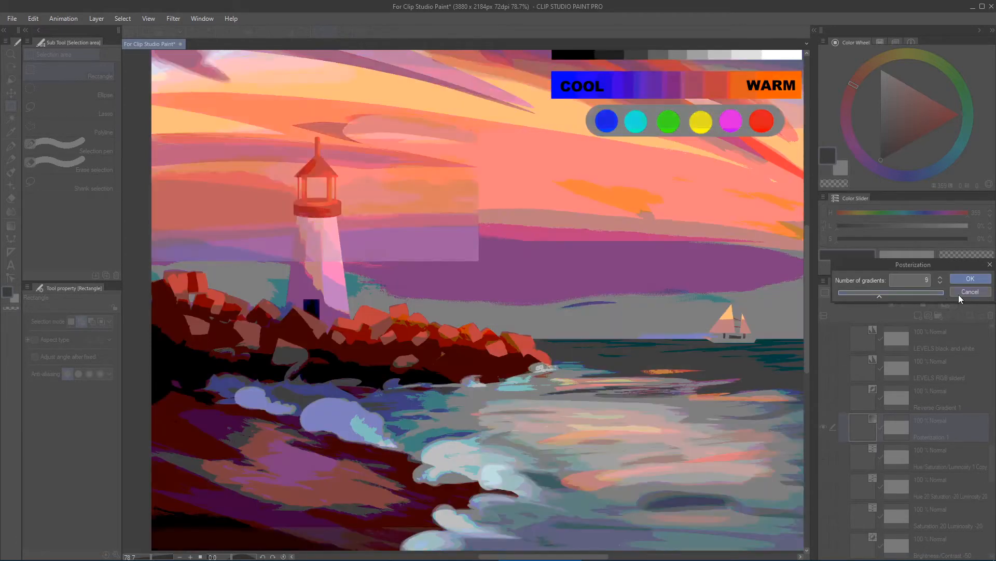
left_click(961, 293)
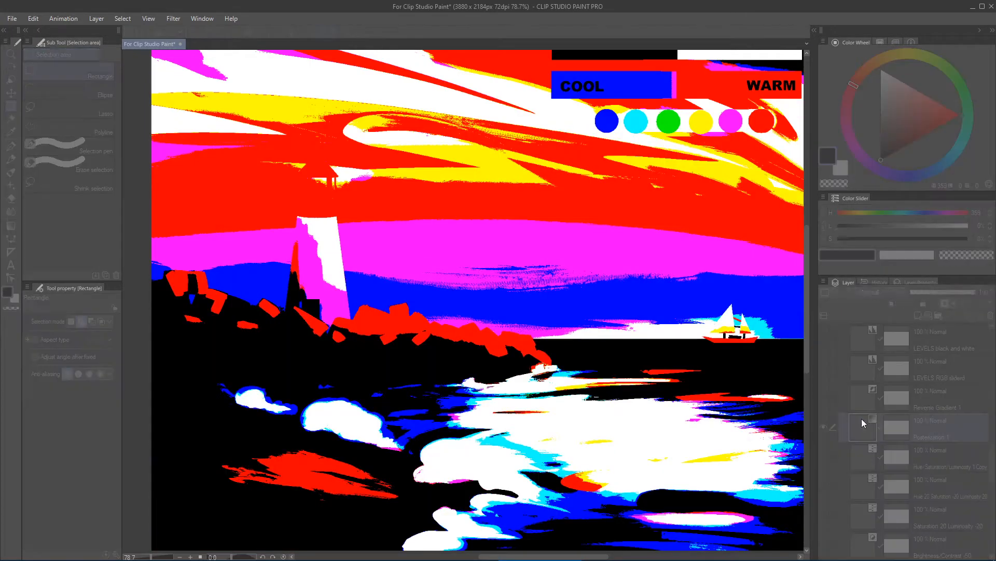
double_click(862, 422)
left_click_drag(839, 294, 961, 300)
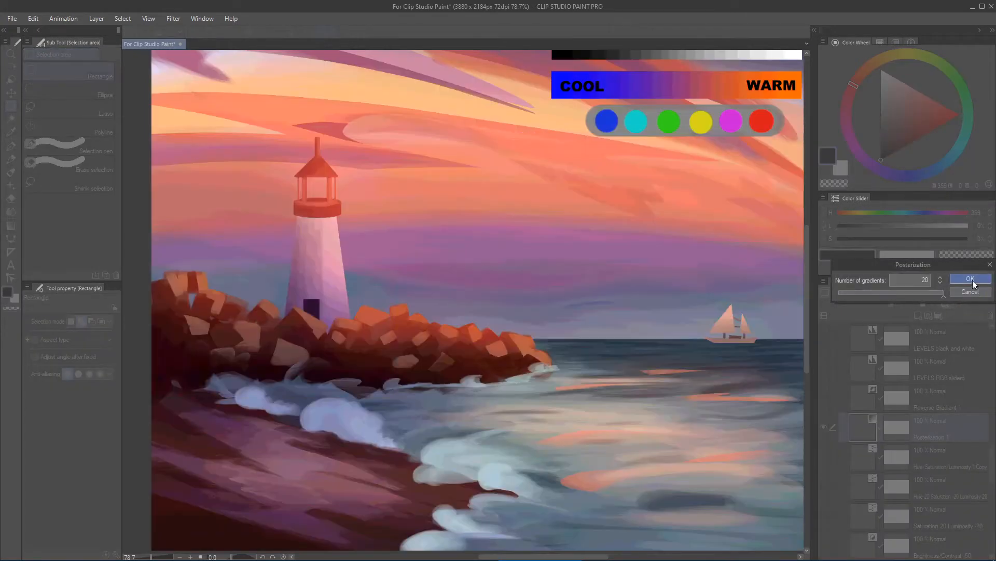
left_click(971, 280)
left_click(825, 424)
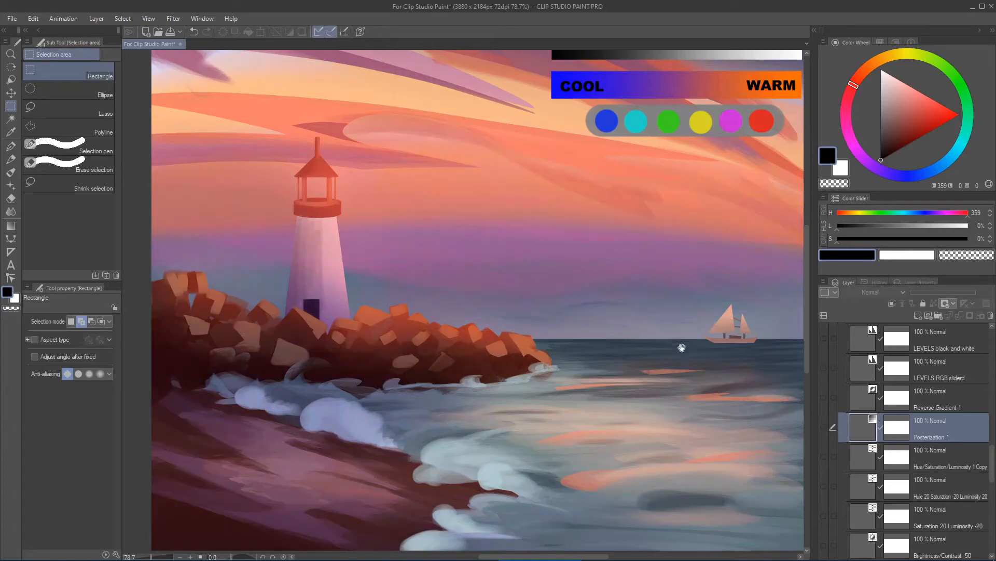
- Add a new raster layer above Posterization 1 and choose the Soft airbrush with pure red
left_click_drag(681, 348, 625, 328)
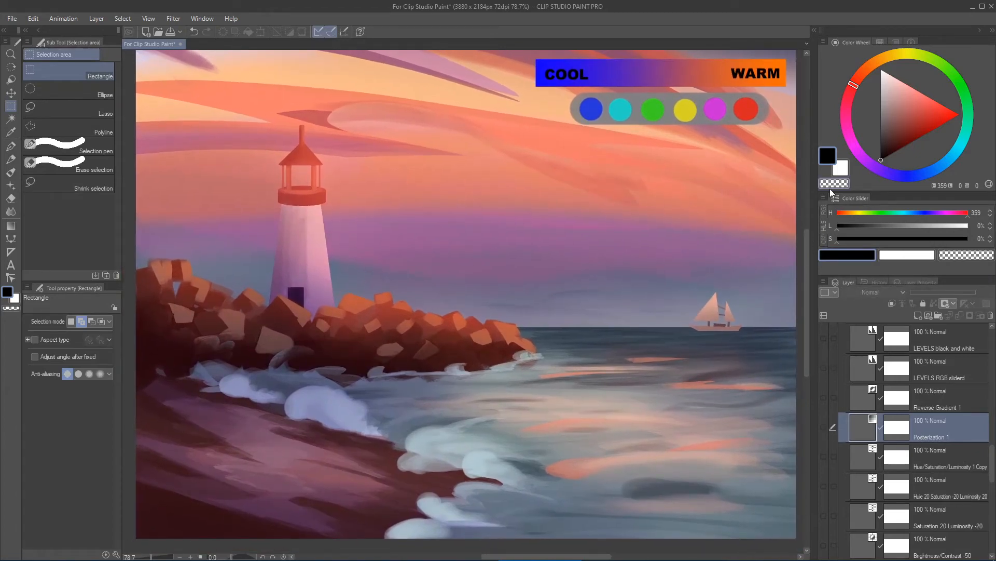
key("ctrl+shift+n")
key("b")
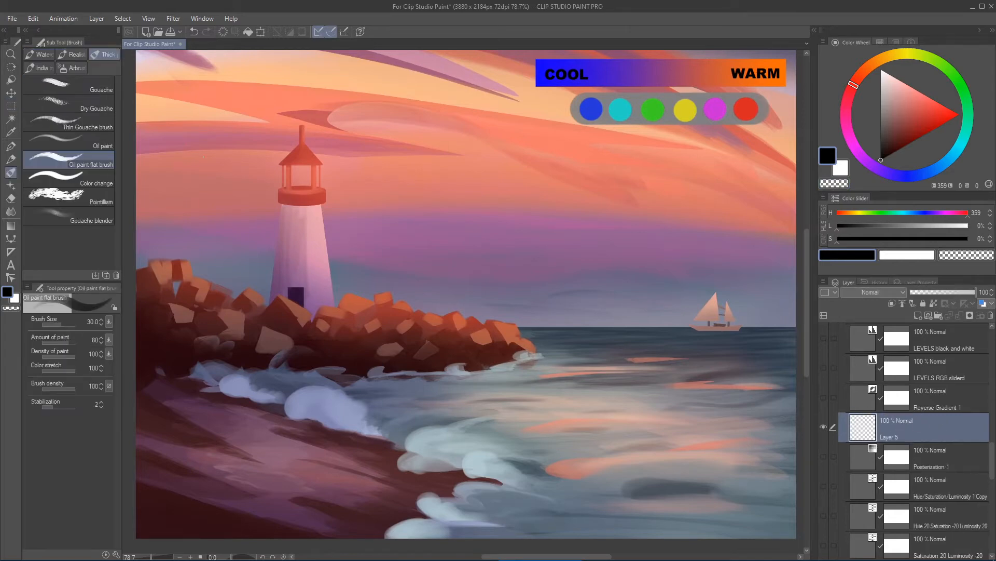
left_click(71, 67)
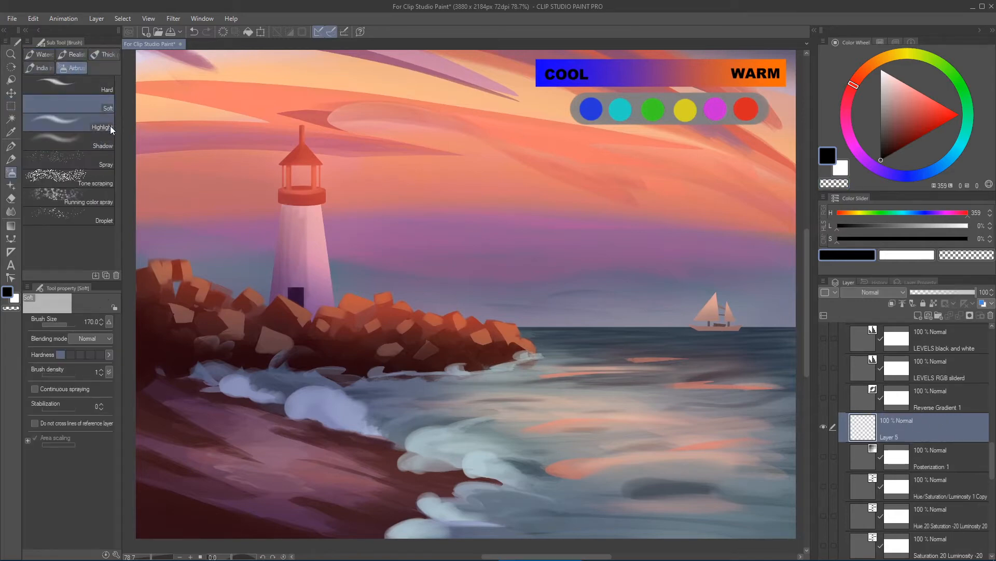
left_click(959, 115)
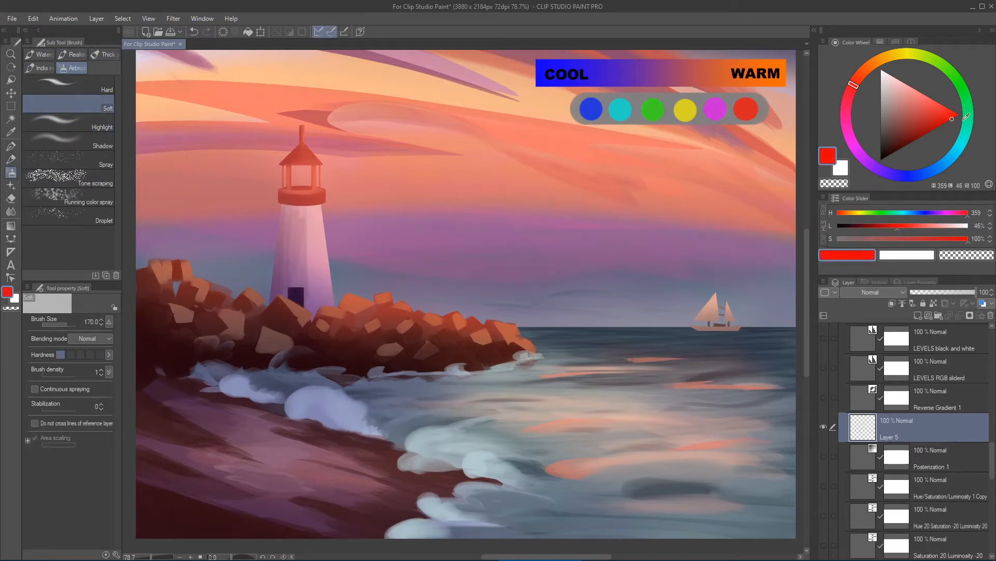
- Airbrush a faint red glow above the horizon beside the sailboat with brush size 500
key("bracketright")
key("bracketright")
key("bracketright")
key("bracketright")
key("bracketright")
mouse_move(544, 290)
left_mouse_down()
mouse_move(607, 285)
mouse_move(563, 326)
mouse_move(543, 285)
mouse_move(602, 264)
mouse_move(543, 311)
mouse_move(567, 300)
mouse_move(583, 322)
mouse_move(615, 284)
mouse_move(563, 325)
mouse_move(567, 280)
mouse_move(576, 275)
mouse_move(584, 314)
left_mouse_up()
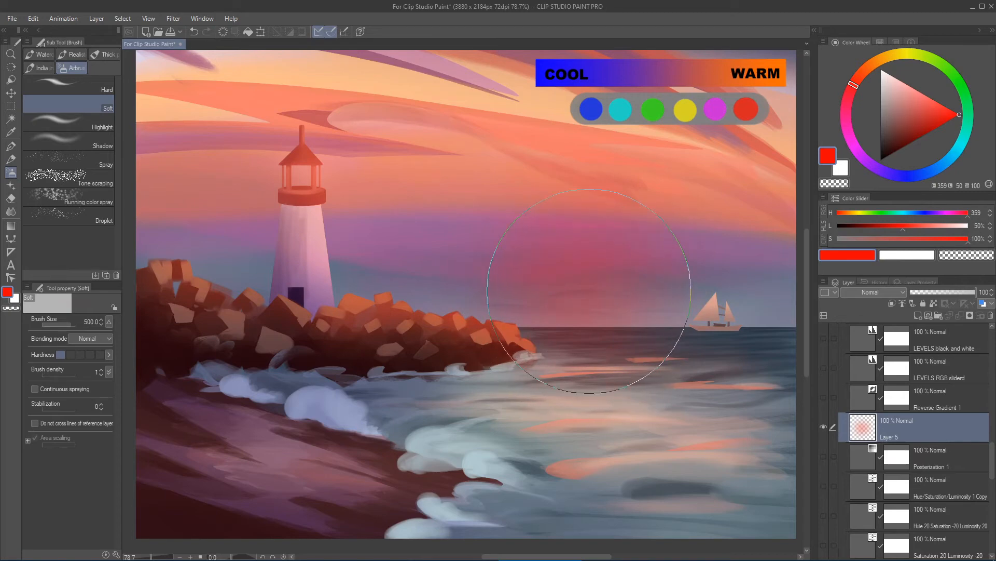
- Paint a solid soft-edged red sun on the horizon using brush size 300 and brush density 54
key("p")
key("b")
key("bracketleft")
key("bracketleft")
mouse_move(583, 300)
left_mouse_down()
mouse_move(595, 282)
mouse_move(574, 310)
mouse_move(602, 323)
mouse_move(588, 297)
mouse_move(593, 305)
mouse_move(601, 288)
mouse_move(577, 310)
left_mouse_up()
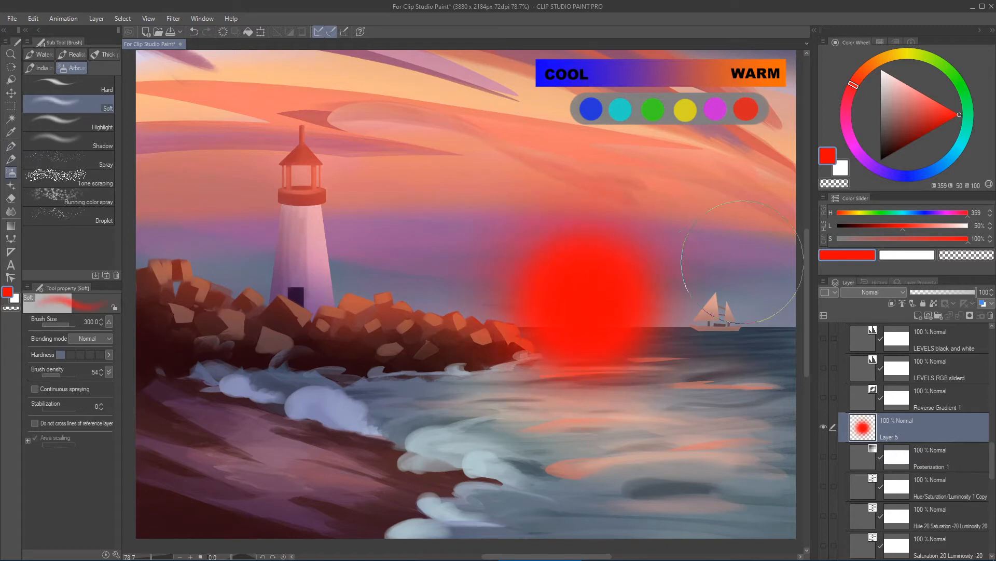
- Show Posterization 1 beneath the red sun layer and try reducing its number of gradients
left_click_drag(665, 313, 620, 281)
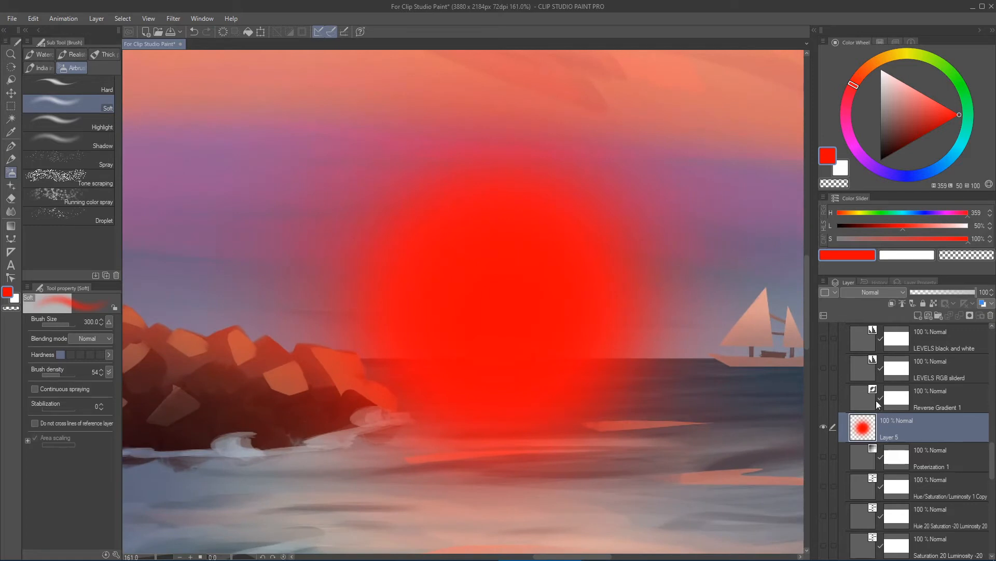
left_click(824, 455)
double_click(862, 455)
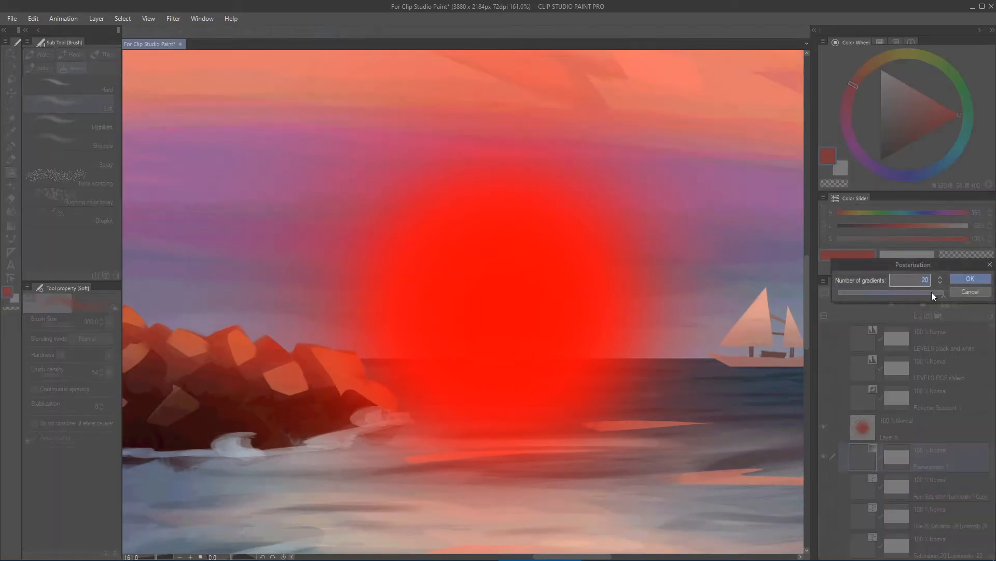
left_click(943, 295)
left_click_drag(930, 297, 924, 296)
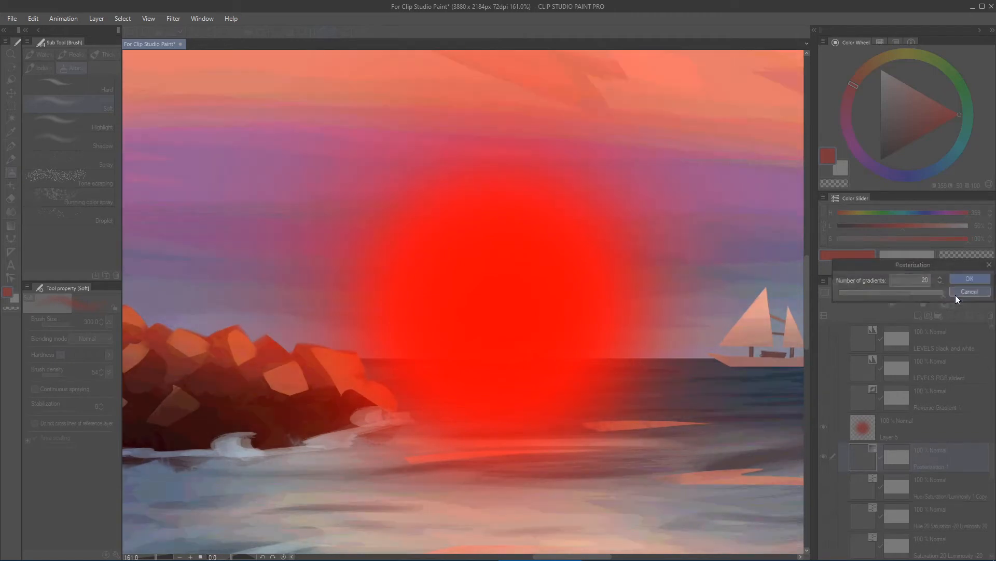
left_click(959, 291)
- Move Posterization 1 above the red sun layer and lower its number of gradients to 6
left_click(877, 431)
left_click_drag(863, 429, 886, 463)
double_click(857, 422)
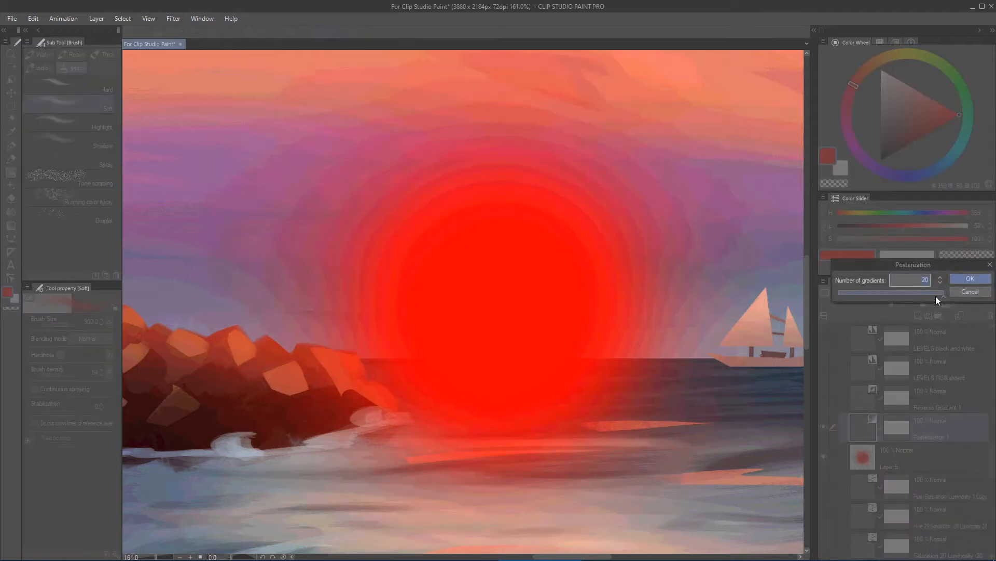
left_click_drag(945, 294, 902, 294)
left_click_drag(897, 294, 864, 295)
scroll(624, 296, "down", 6)
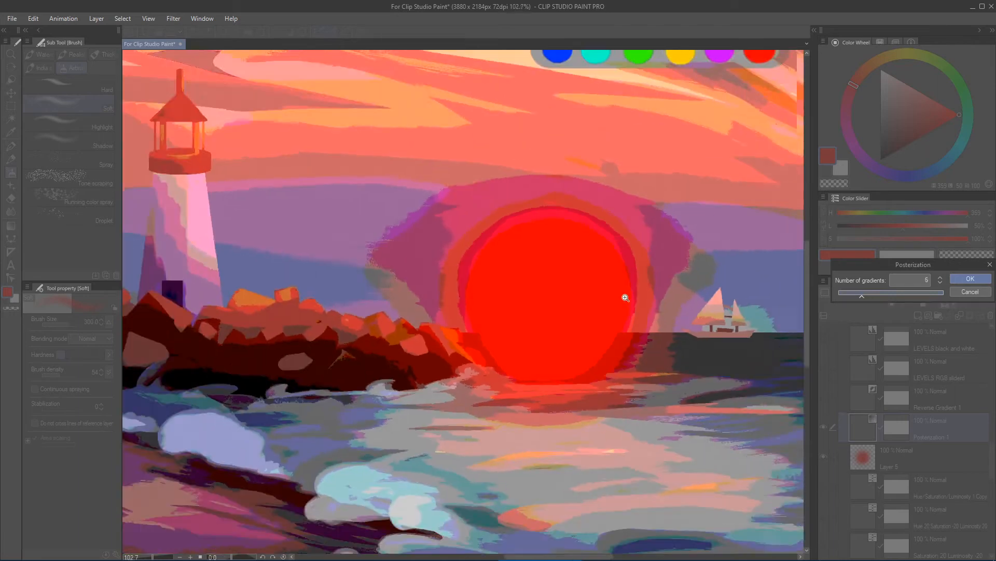
left_click_drag(614, 304, 623, 311)
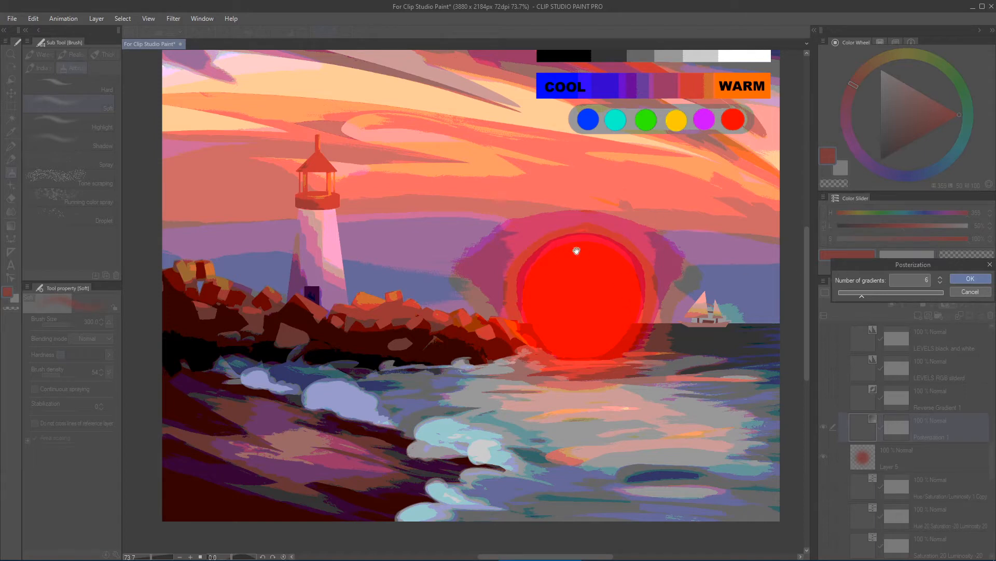
left_click(951, 291)
- Remove the red sun layer, show Posterization 1 again and set its number of gradients to 20
left_click(824, 426)
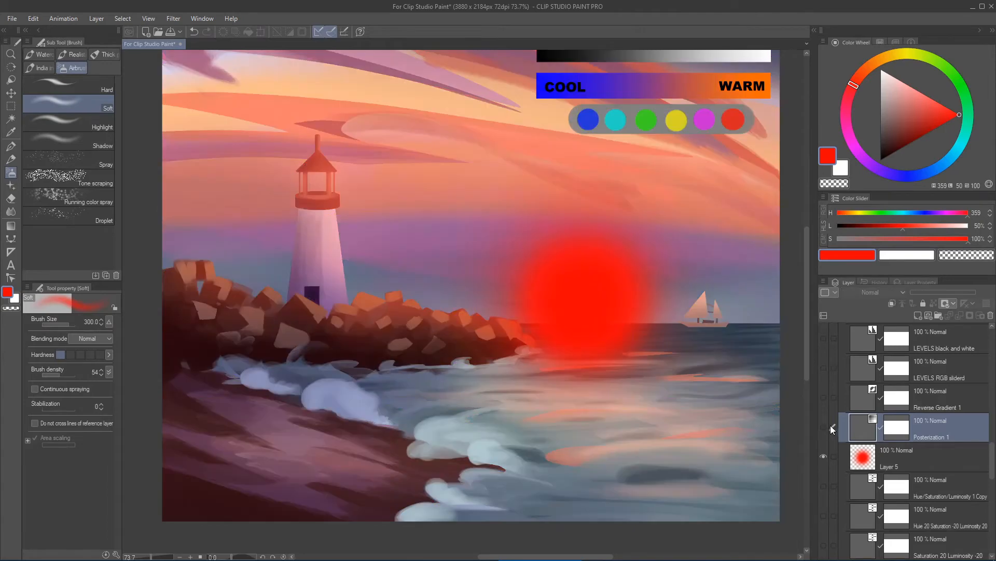
left_click(824, 425)
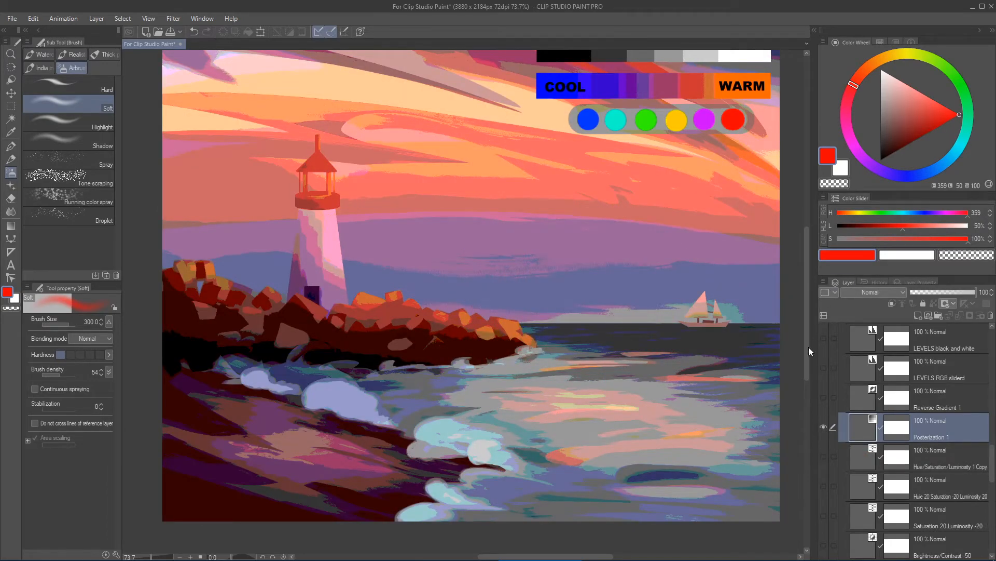
double_click(861, 425)
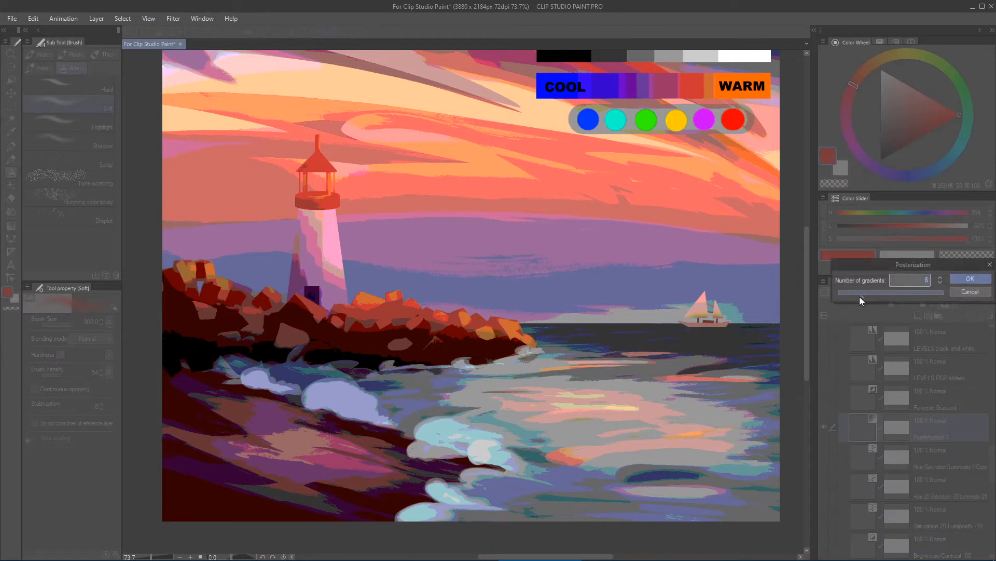
left_click_drag(859, 297, 957, 295)
left_click(970, 279)
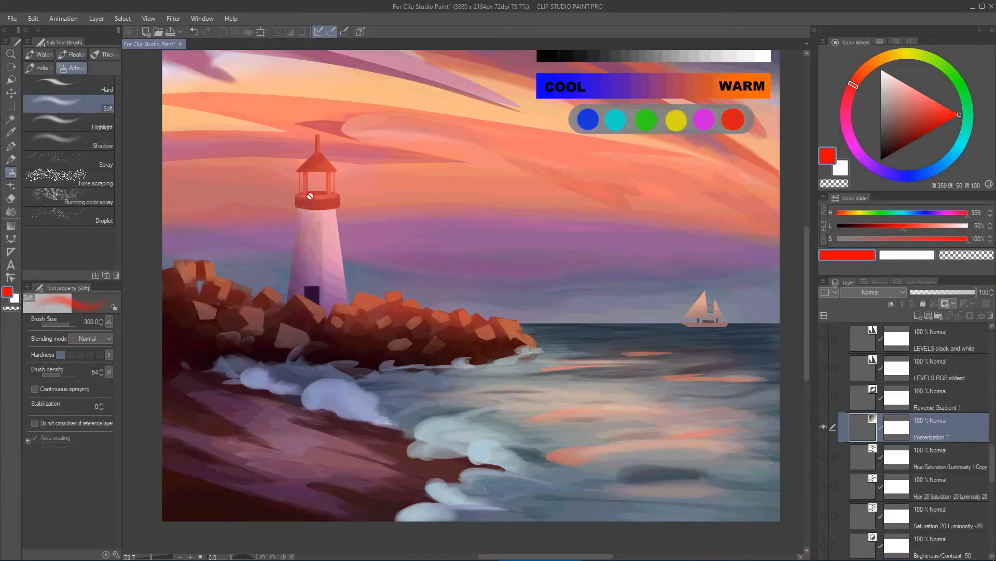
- Examine the posterized grayscale and cool-to-warm bars up close, then the lighthouse
left_click_drag(581, 162, 623, 136)
mouse_move(623, 136)
left_mouse_down()
mouse_move(509, 269)
mouse_move(434, 328)
left_mouse_up()
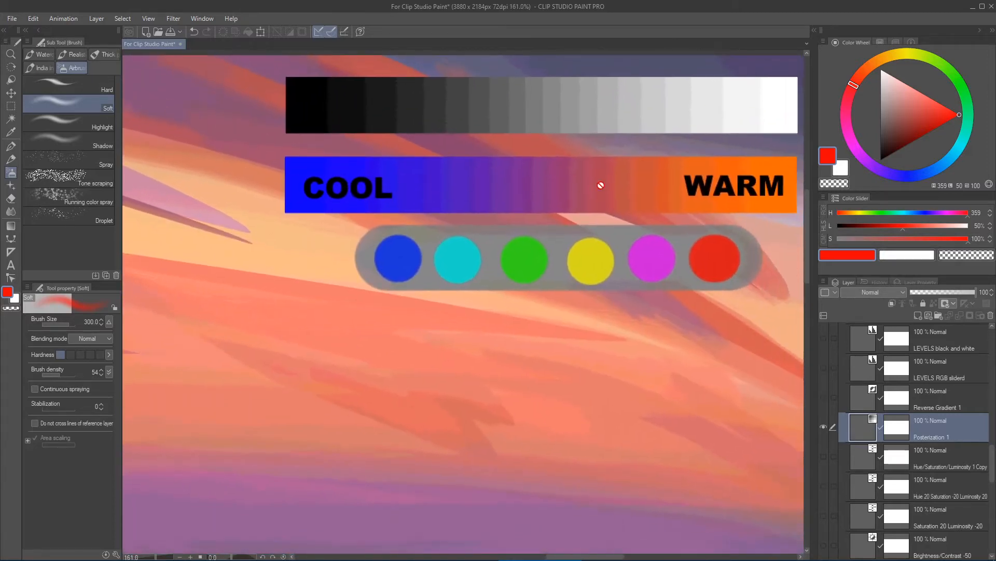
left_click_drag(626, 289, 556, 323)
mouse_move(556, 323)
left_mouse_down()
mouse_move(622, 266)
mouse_move(599, 269)
mouse_move(569, 243)
mouse_move(667, 221)
left_mouse_up()
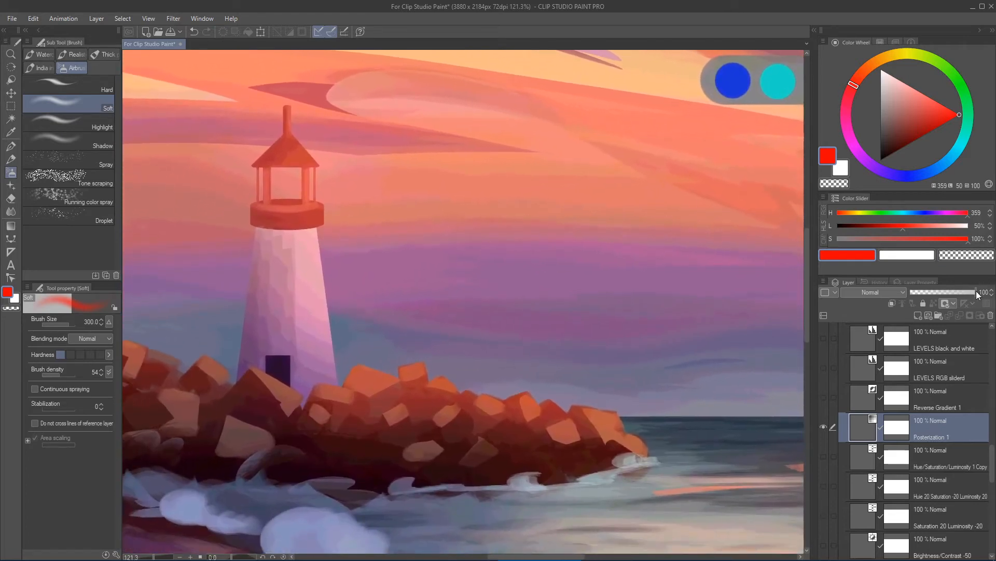
- Lower the Posterization 1 layer's opacity to 36% and inspect the lighthouse wall around the door up close
left_click_drag(976, 292, 935, 289)
left_click_drag(428, 330, 543, 307)
mouse_move(397, 264)
left_mouse_down()
mouse_move(422, 254)
mouse_move(410, 259)
left_mouse_up()
left_click_drag(345, 312, 373, 301)
left_click_drag(410, 324, 378, 240)
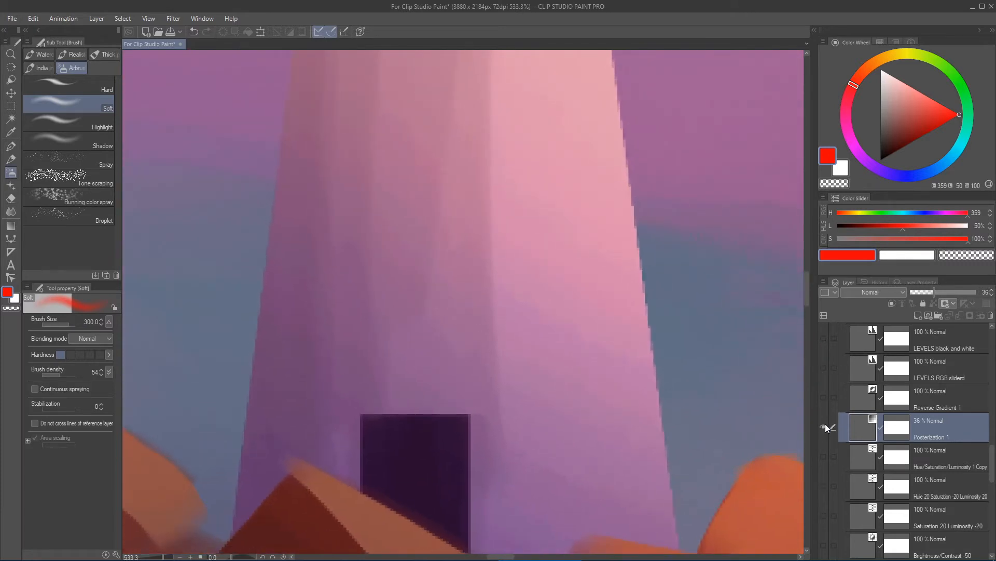
- Compare the lighthouse and water reflections up close with Posterization 1 shown and hidden
left_click_drag(562, 338, 427, 351)
left_click_drag(491, 362, 422, 247)
left_click_drag(765, 338, 583, 274)
left_click_drag(545, 347, 608, 314)
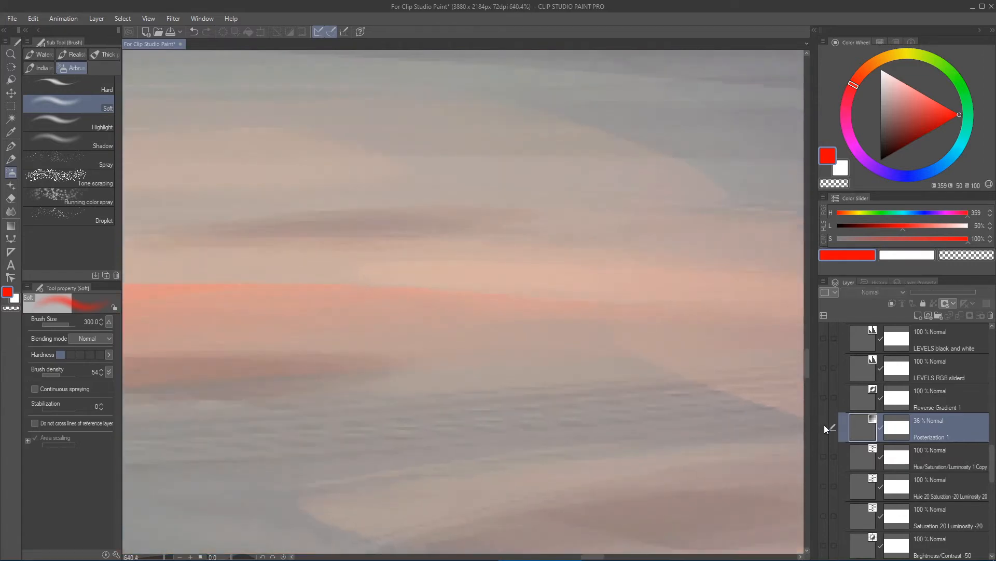
mouse_move(643, 358)
left_mouse_down()
mouse_move(612, 378)
mouse_move(616, 421)
left_mouse_up()
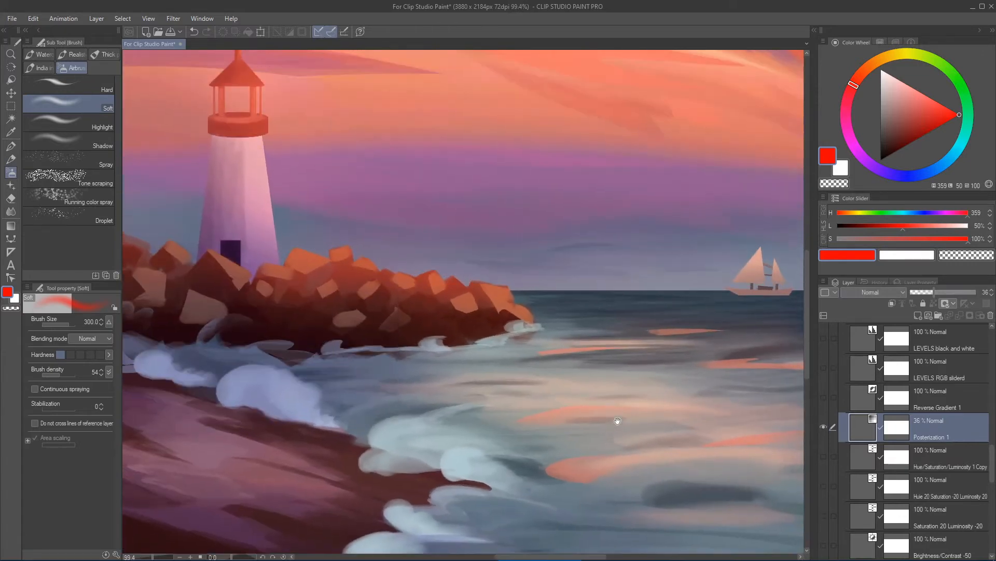
left_click_drag(664, 332, 638, 348)
left_click_drag(638, 349, 612, 377)
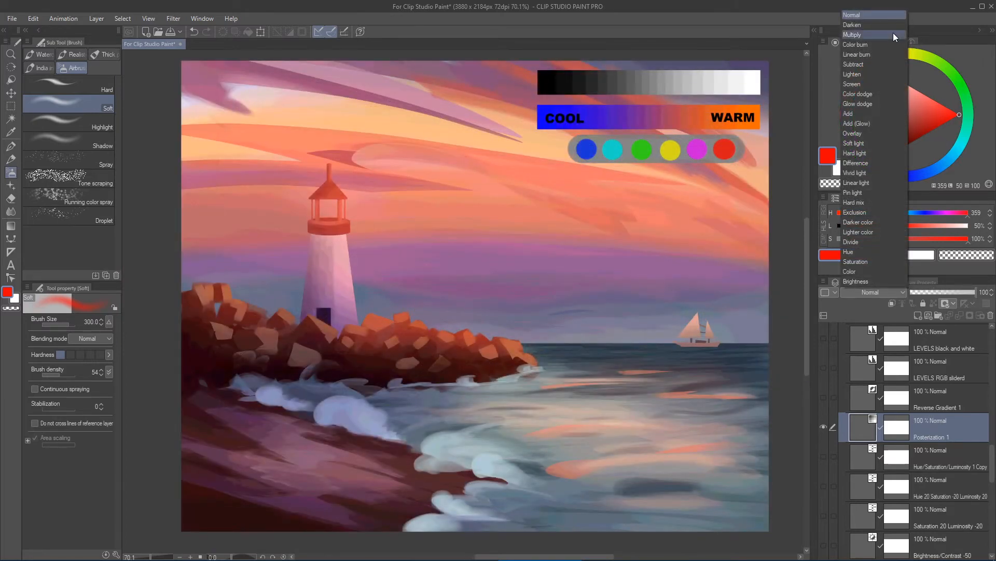
- Set Posterization 1 to 100% opacity with Lighten blending and change its number of gradients to 18
left_click(868, 74)
left_click_drag(540, 233, 581, 231)
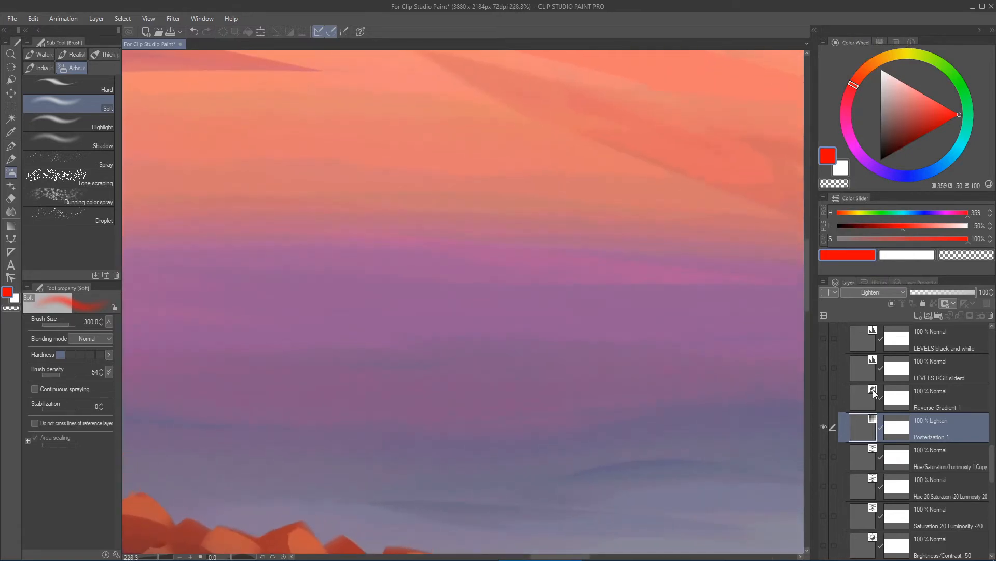
double_click(858, 419)
left_click_drag(935, 292, 932, 295)
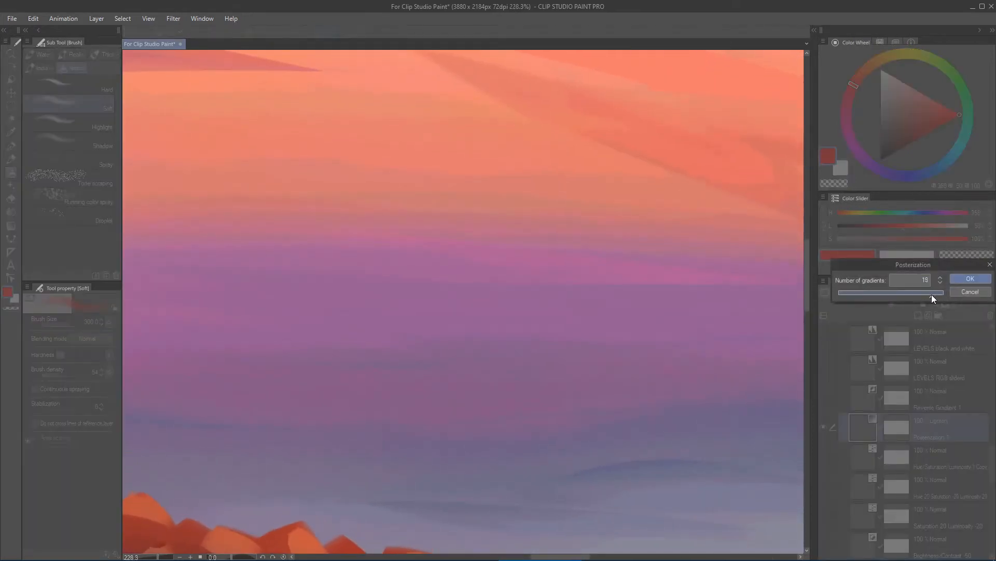
left_click(968, 279)
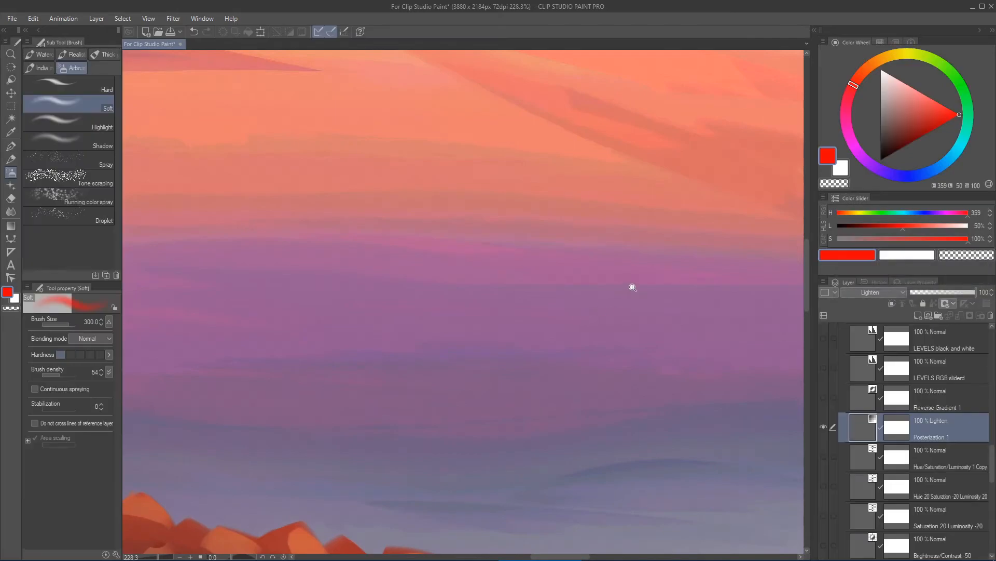
- Examine the effect of Lighten blending on the sea, rocks and breaking waves up close, comparing with Posterization 1 hidden
scroll(618, 299, "down", 5)
scroll(604, 313, "up", 4)
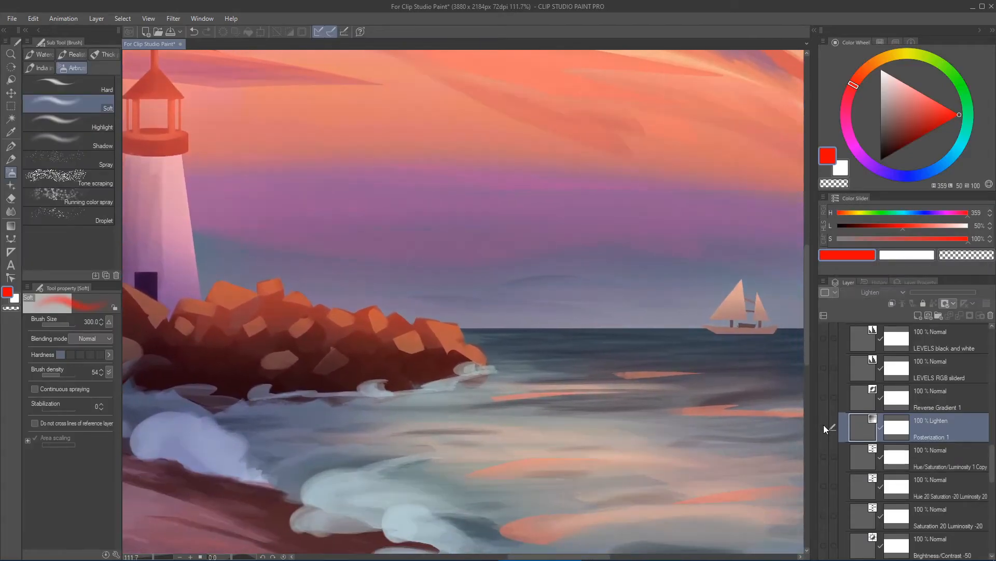
scroll(316, 305, "up", 6)
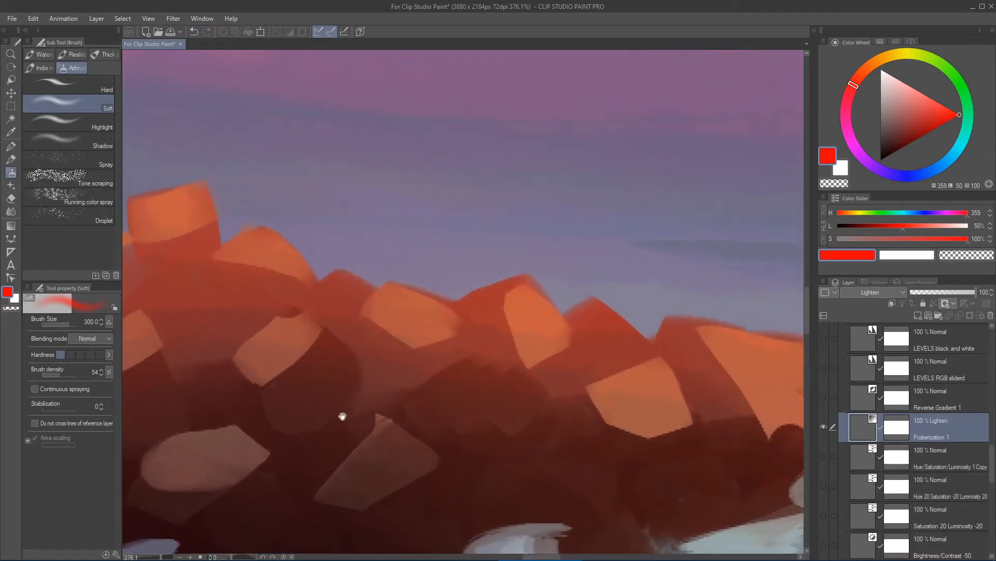
scroll(340, 413, "down", 10)
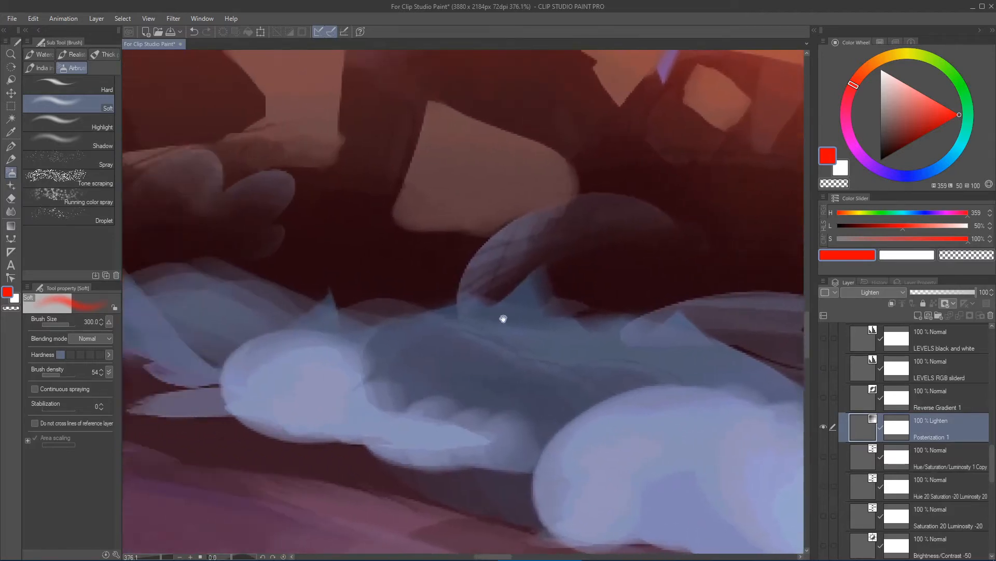
left_click_drag(503, 318, 649, 378)
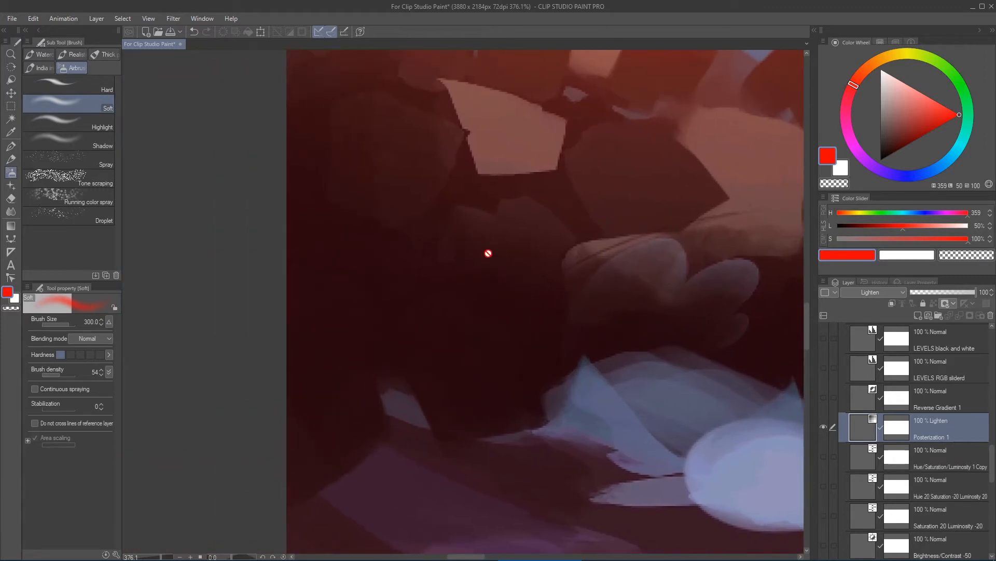
left_click_drag(554, 251, 444, 329)
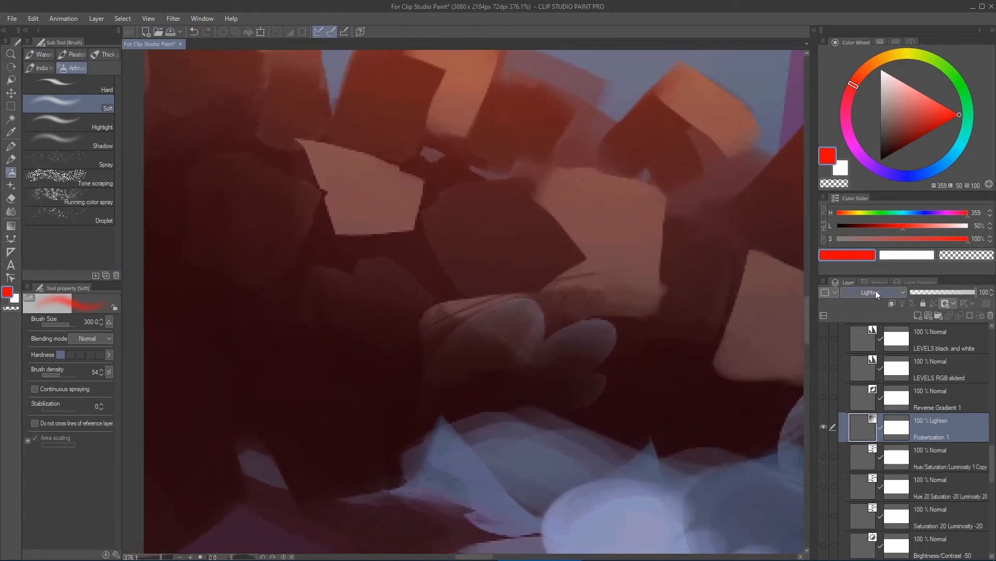
- Switch Posterization 1's blending mode to Darken and check the dark rocks beside the lighthouse
left_click(879, 292)
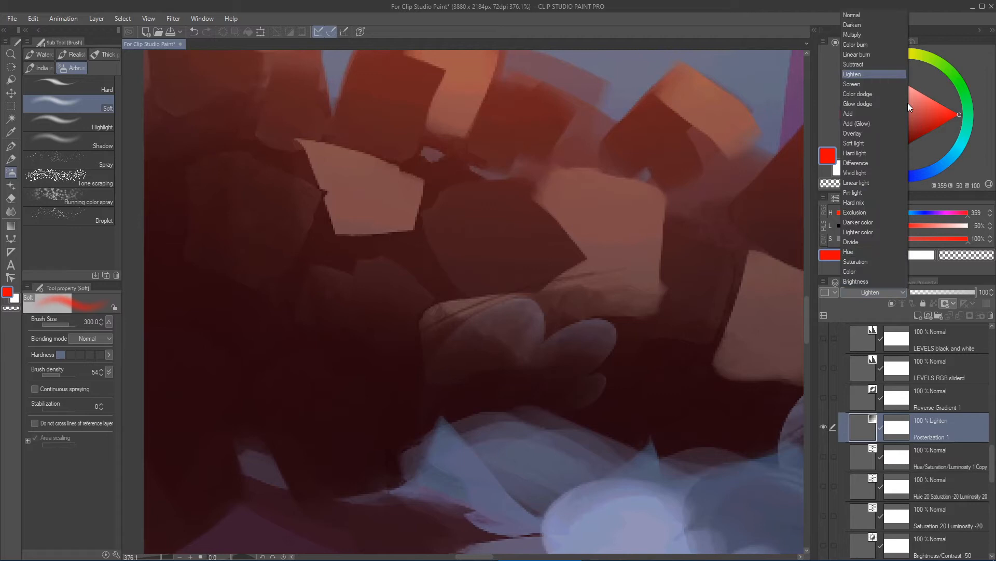
left_click(867, 26)
scroll(491, 267, "down", 3)
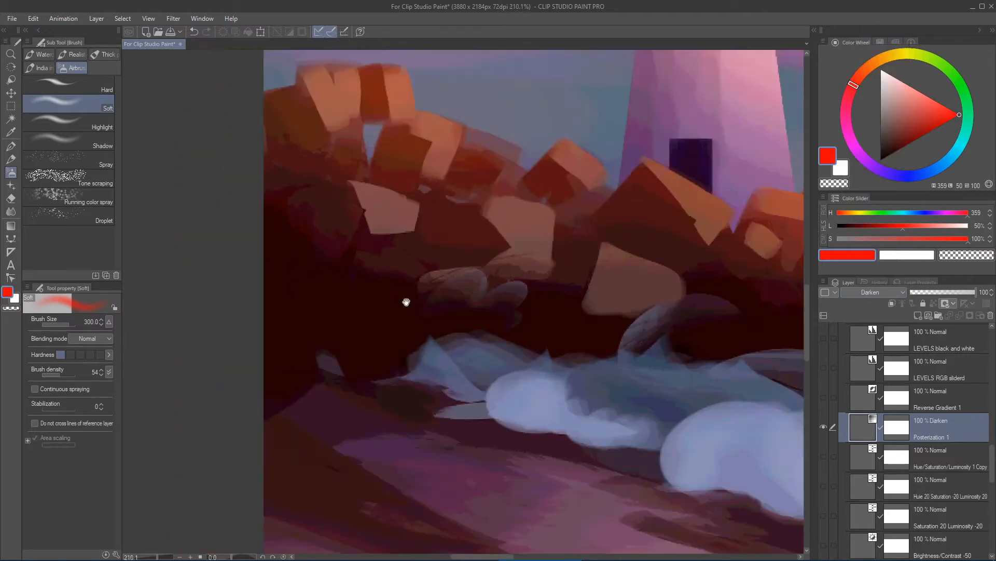
left_click_drag(407, 302, 352, 338)
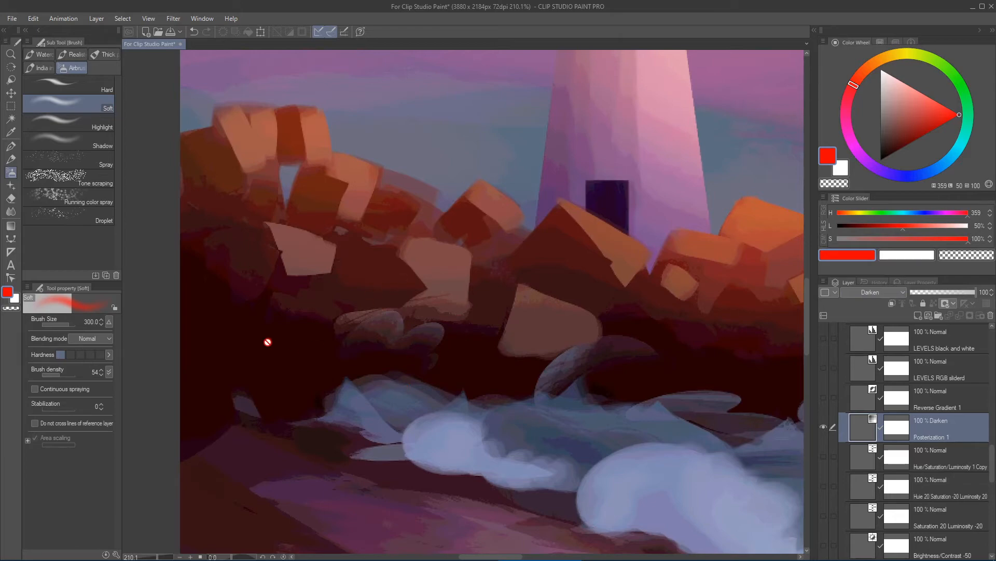
- Examine the sky, the grayscale and cool-to-warm bars and the color dots up close under Darken blending
left_click_drag(582, 244, 287, 415)
left_click_drag(580, 249, 214, 430)
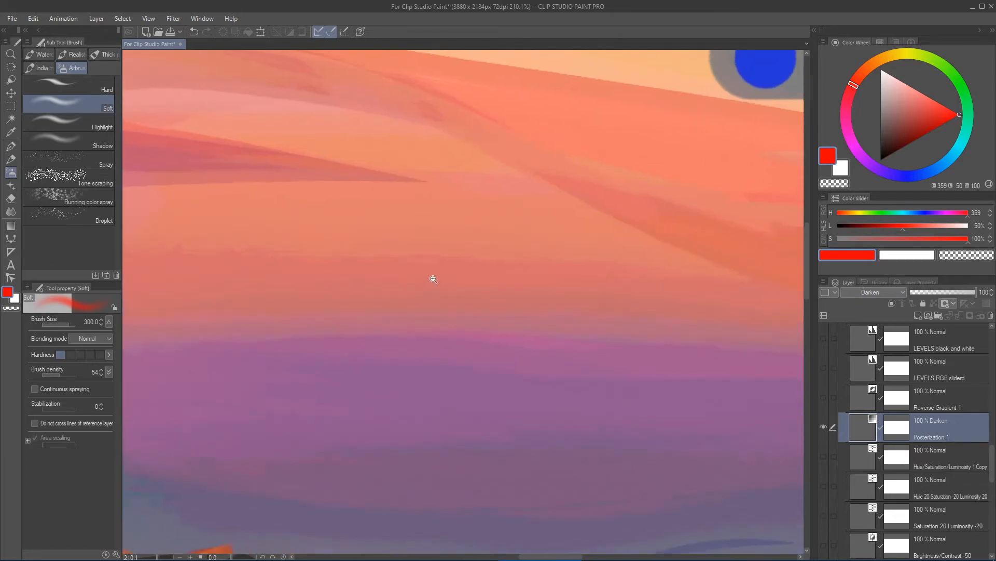
left_click_drag(433, 279, 404, 278)
left_click_drag(501, 288, 457, 301)
left_click_drag(389, 196, 412, 193)
left_click_drag(712, 155, 550, 246)
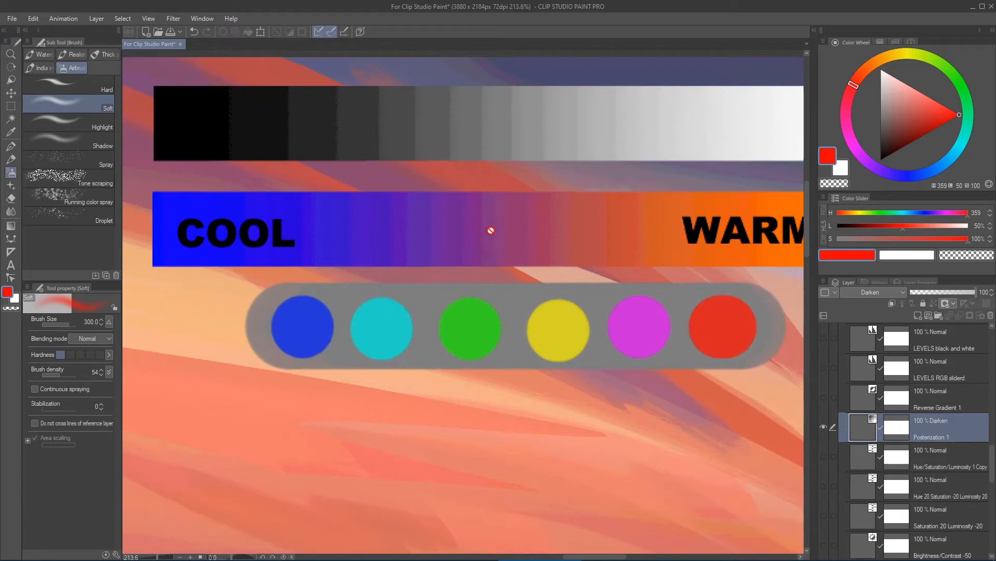
left_click_drag(564, 246, 527, 240)
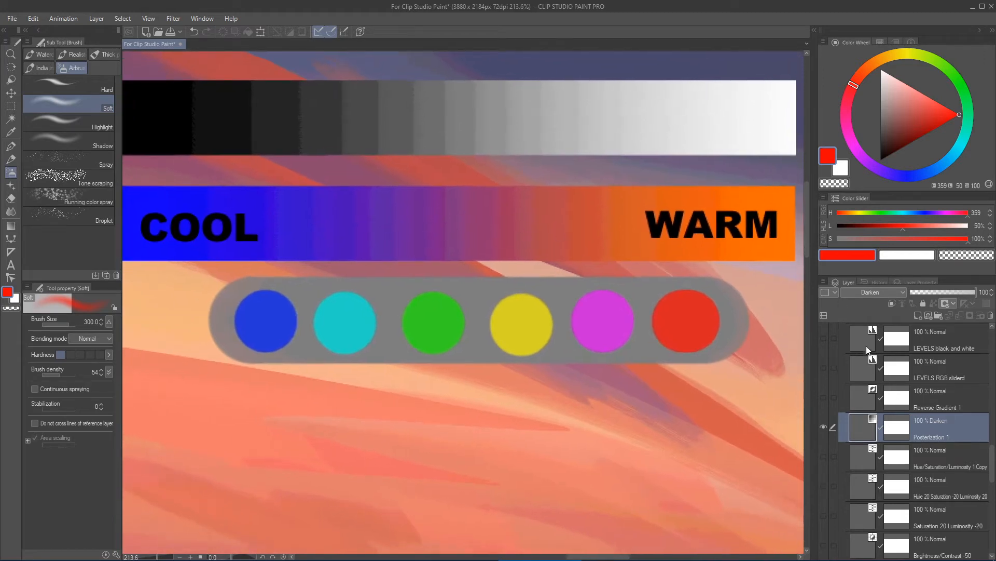
- Set Posterization 1's blending mode back to Lighten, check the grayscale and cool-to-warm bars, and hide the layer
left_click(898, 293)
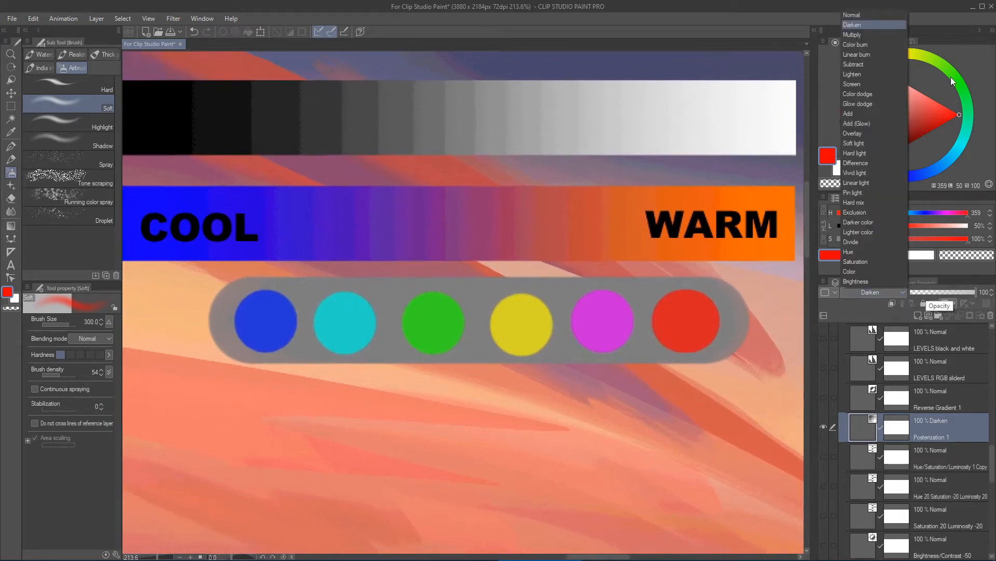
left_click(899, 74)
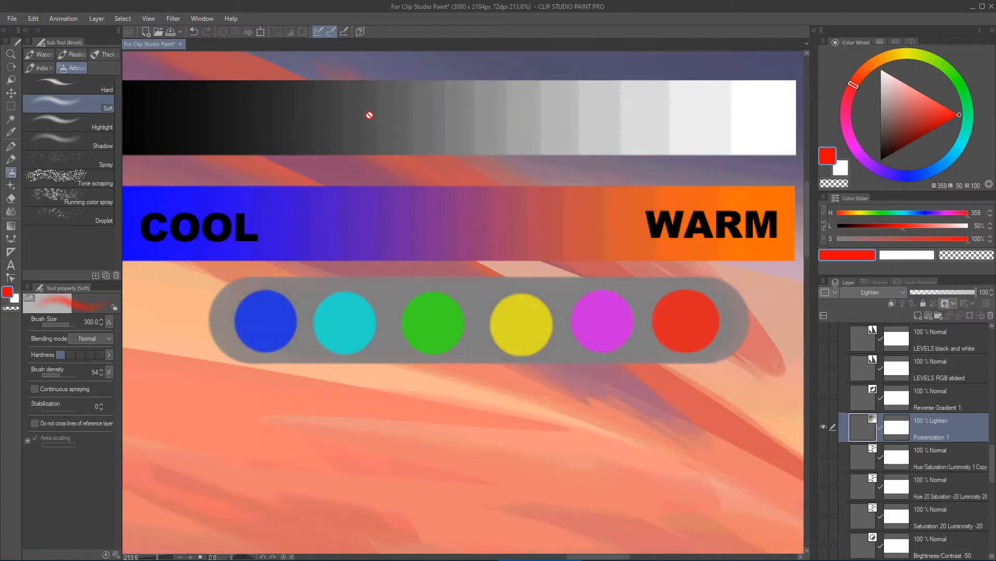
left_click_drag(427, 158, 504, 164)
scroll(634, 190, "down", 5)
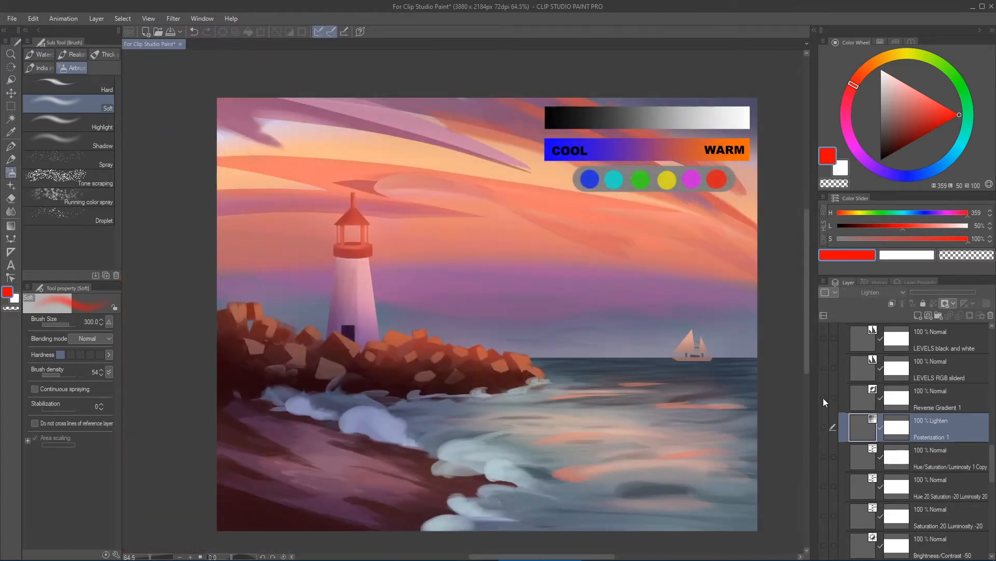
- Select the Reverse Gradient 1 layer and toggle its visibility to compare the inverted colors and values with the original painting
left_click(823, 397)
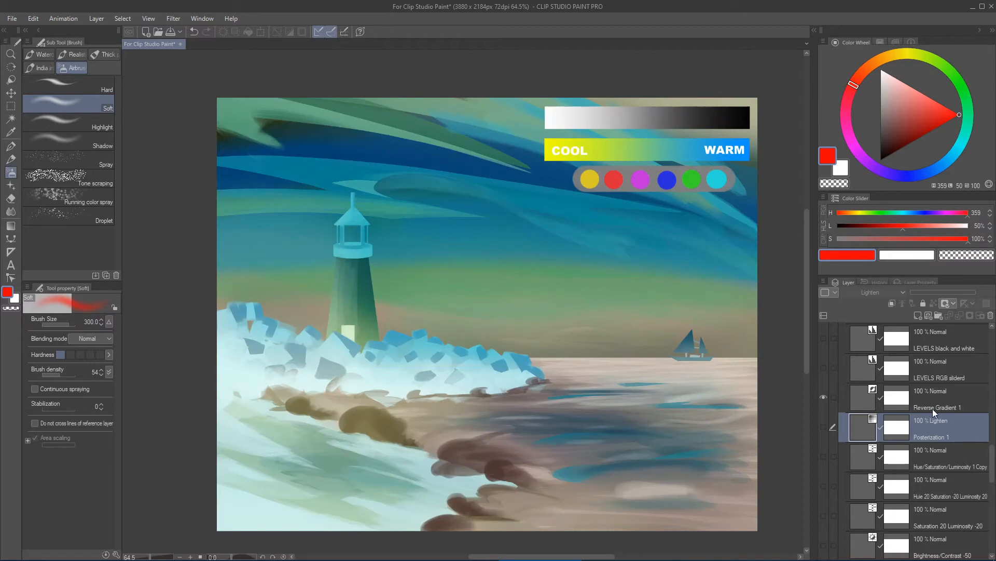
left_click(868, 397)
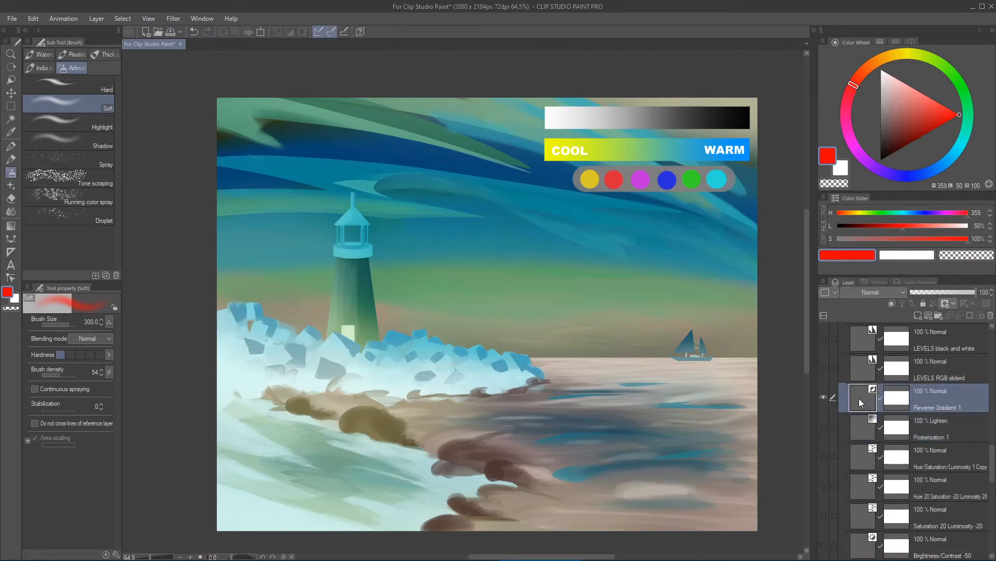
mouse_move(696, 394)
left_mouse_down()
mouse_move(694, 373)
mouse_move(694, 390)
mouse_move(662, 382)
mouse_move(680, 382)
left_mouse_up()
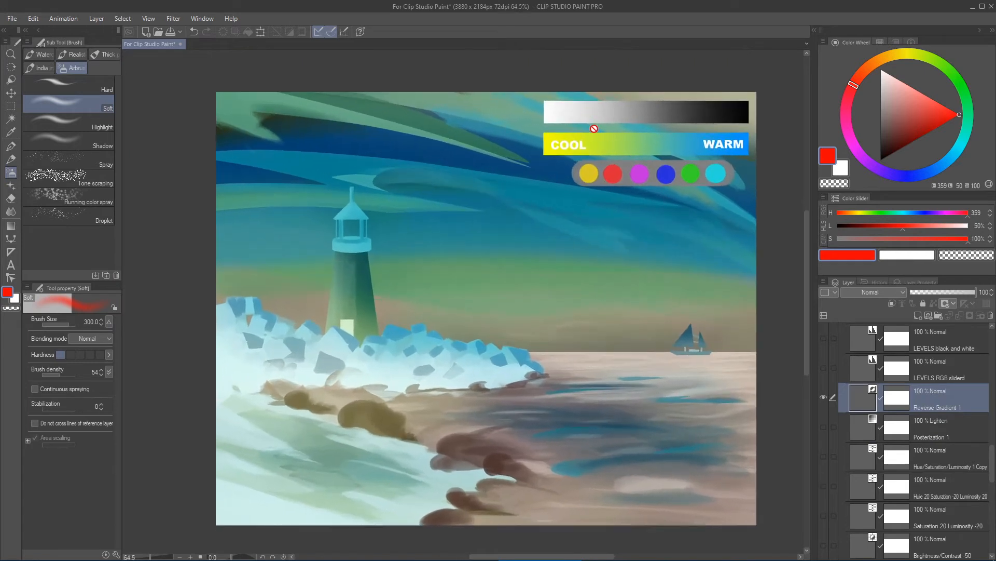
left_click(823, 396)
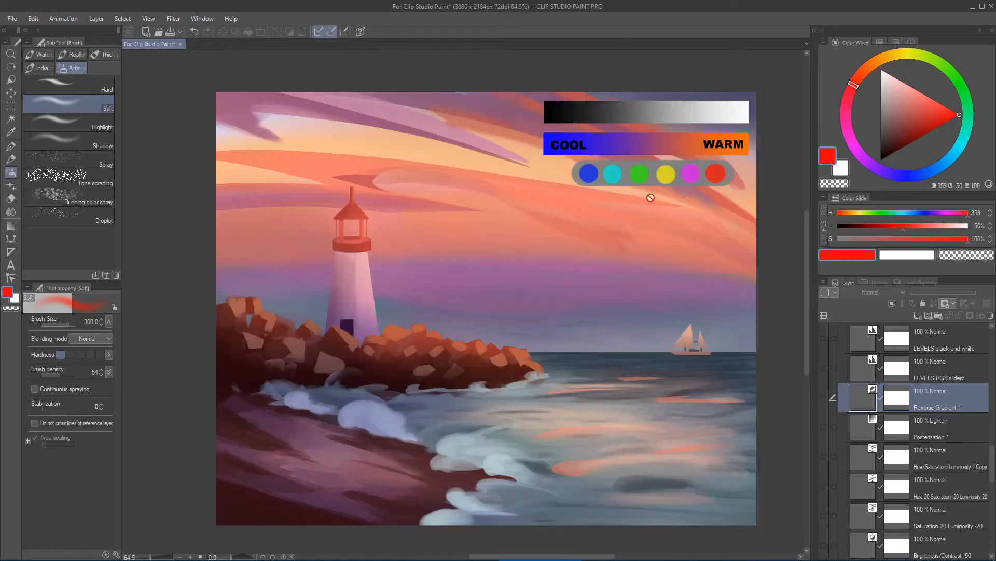
left_click(824, 397)
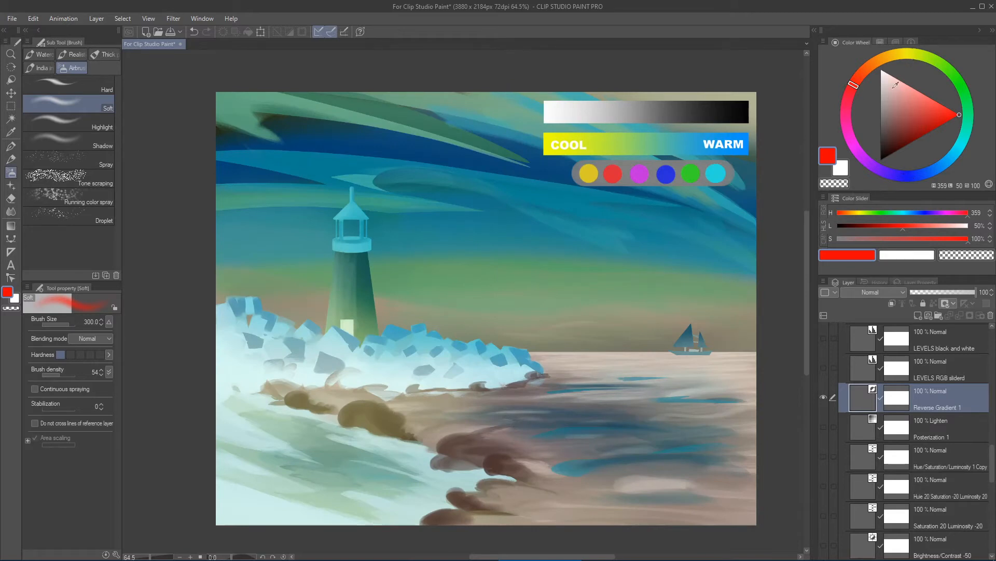
left_click(823, 397)
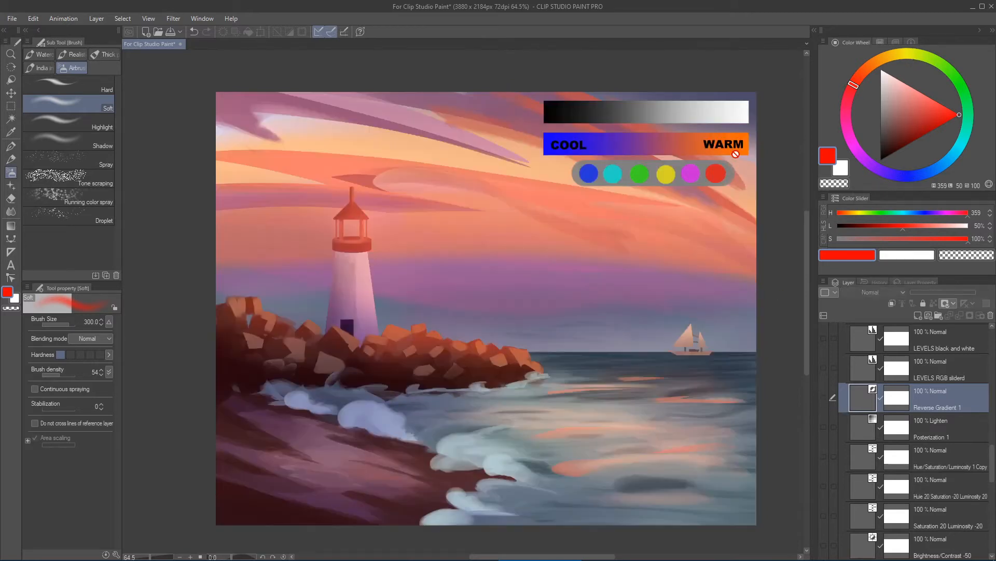
left_click(823, 397)
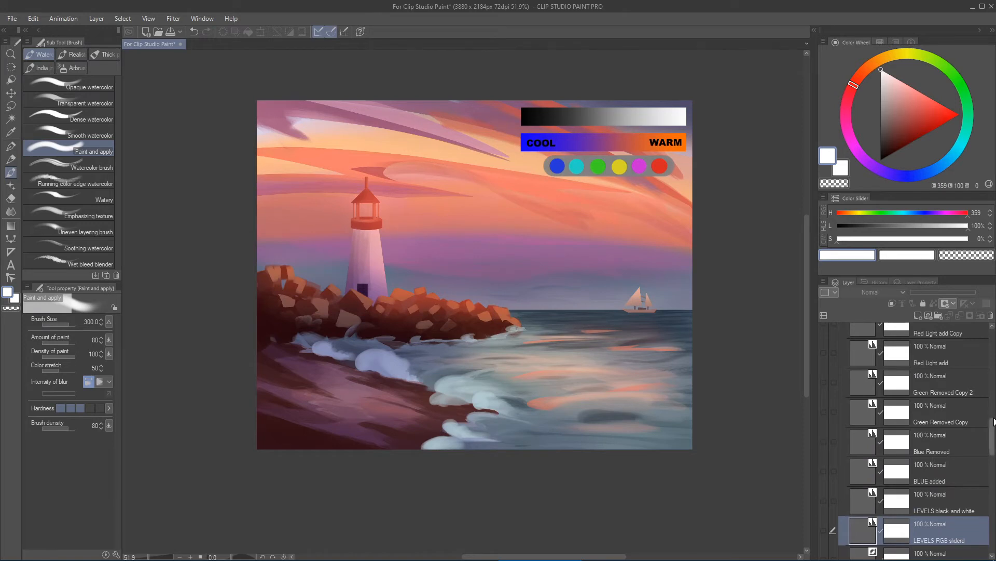
mouse_move(994, 422)
left_mouse_down()
mouse_move(987, 362)
mouse_move(987, 441)
mouse_move(982, 435)
left_mouse_up()
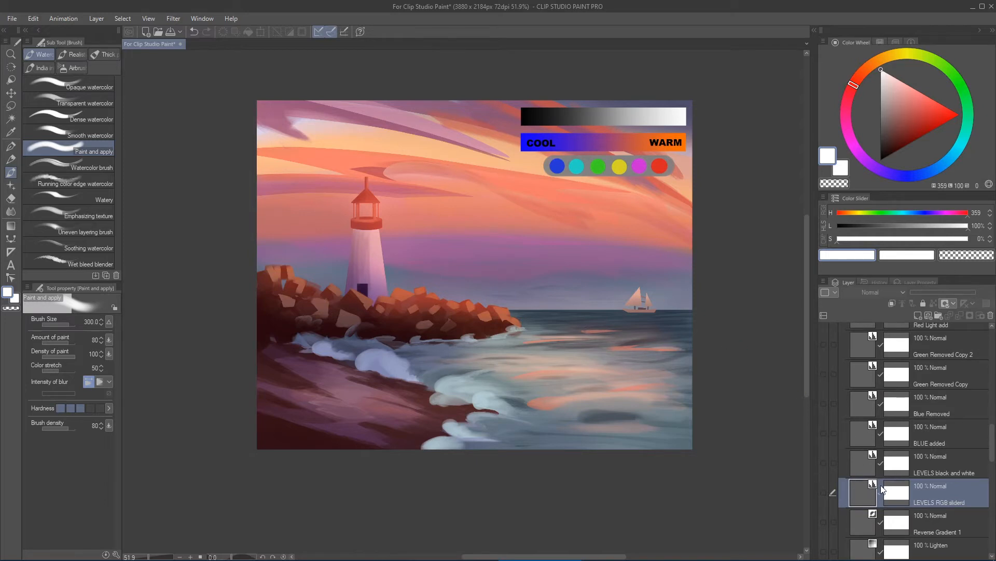
left_click(97, 18)
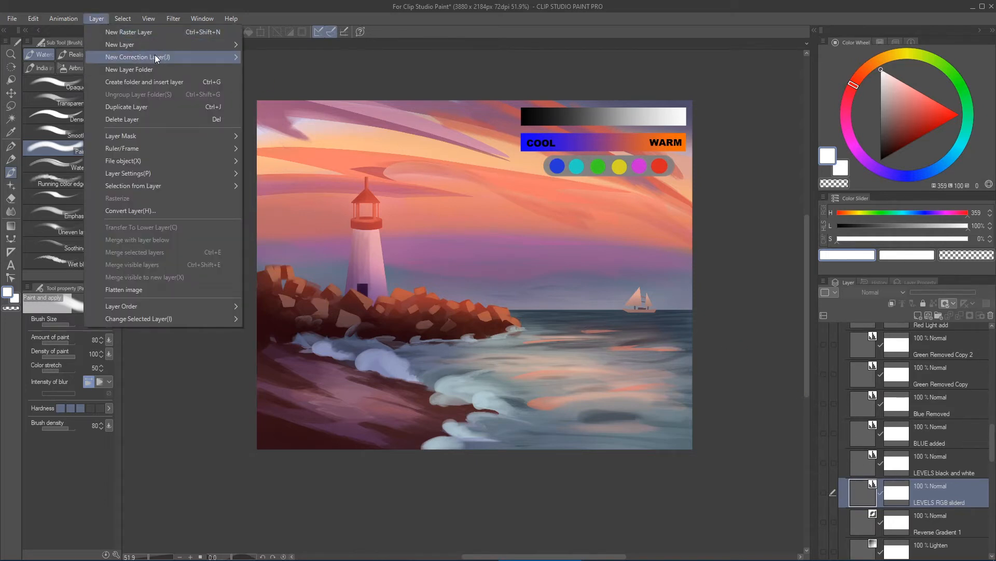
mouse_move(154, 55)
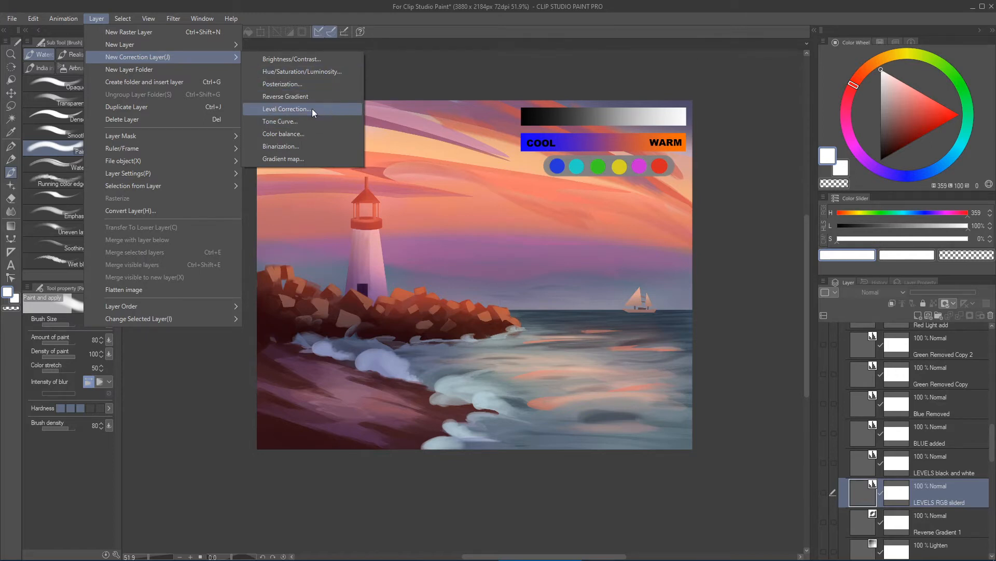
left_click(415, 19)
scroll(618, 317, "up", 3)
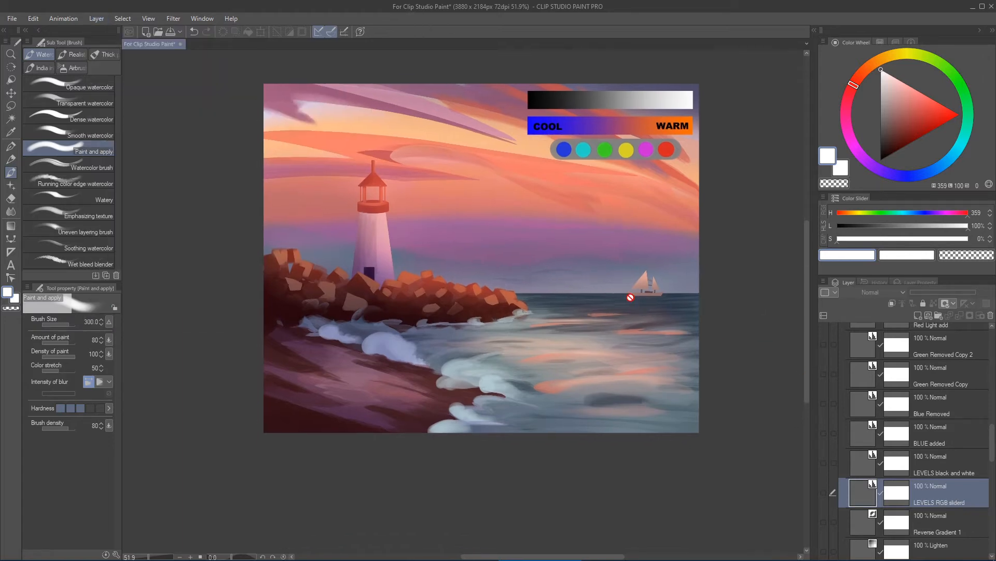
scroll(618, 317, "down", 2)
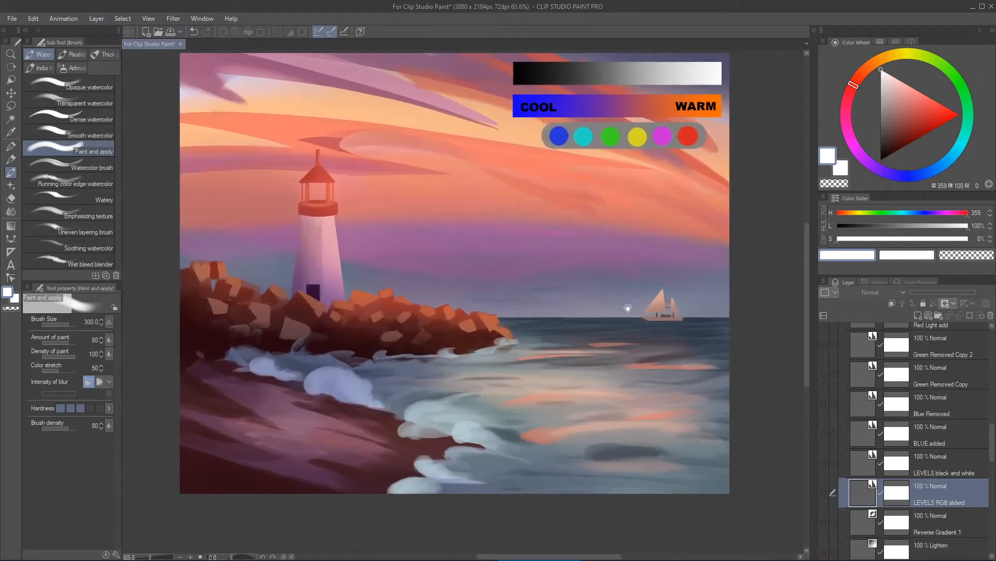
- Add a Level Correction layer above the LEVELS RGB sliderd layer and check its channel choices, keeping RGB
left_click(97, 19)
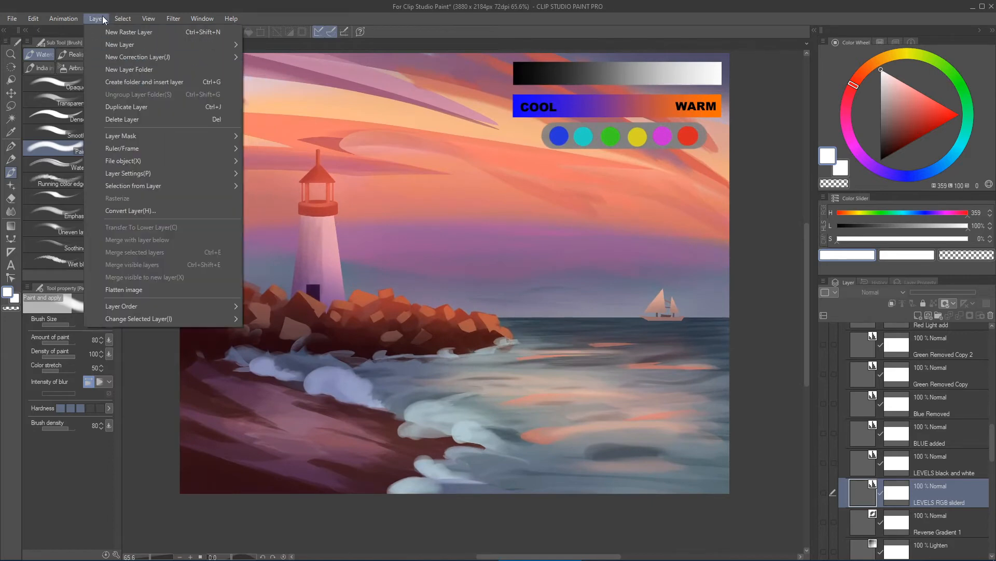
mouse_move(185, 56)
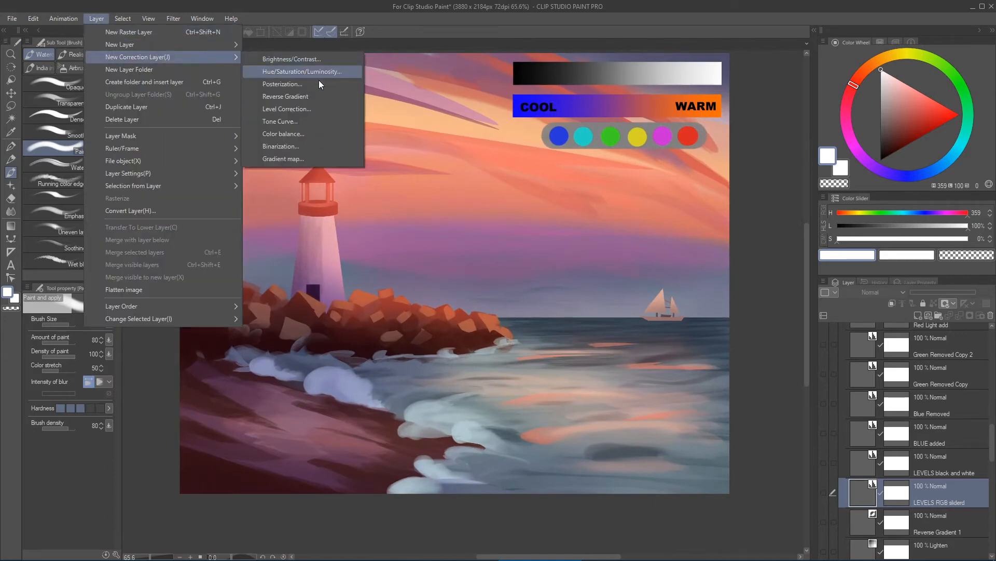
left_click(314, 109)
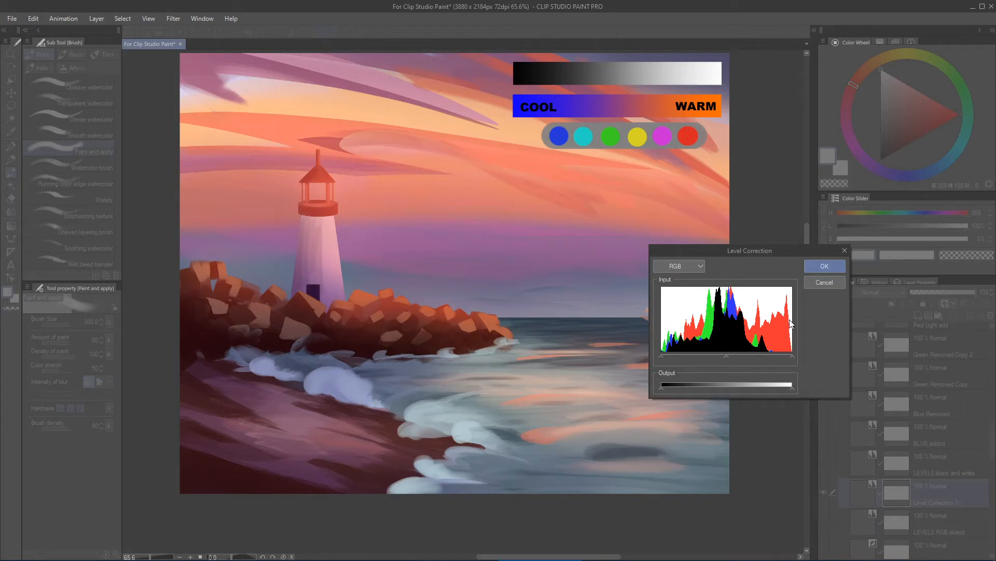
left_click(687, 266)
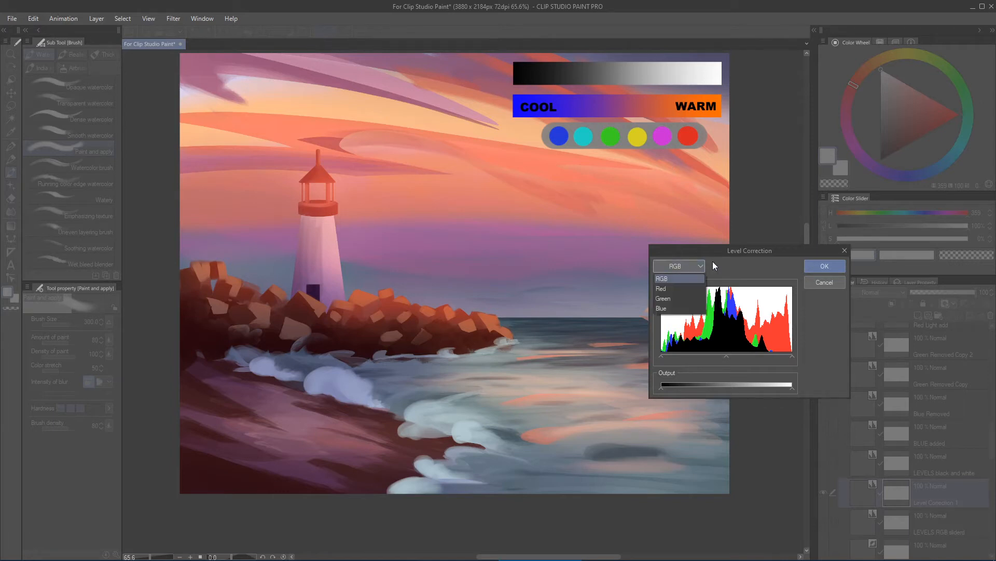
left_click(693, 264)
left_click_drag(752, 252, 755, 247)
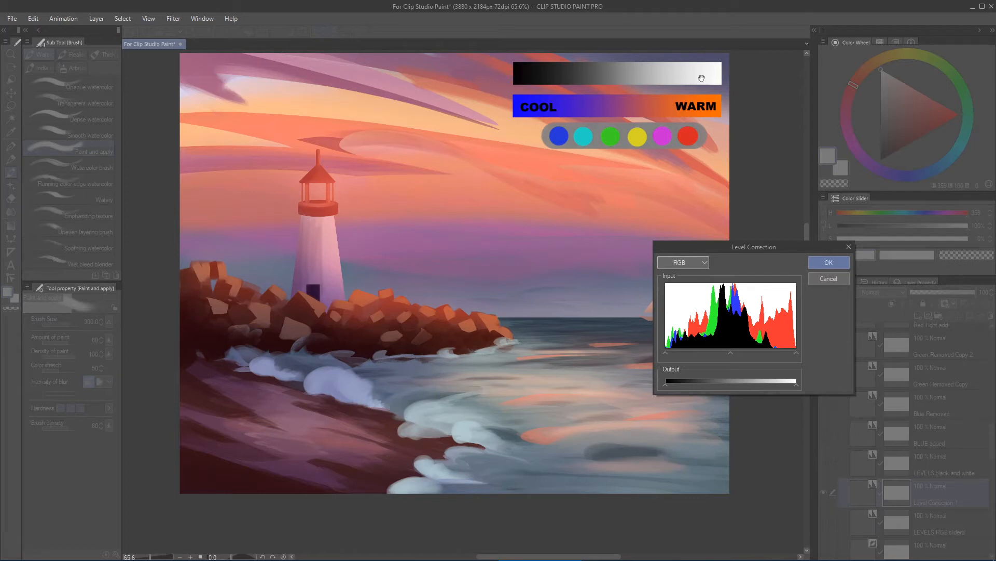
- Try deepening the shadows with the RGB black input level, restore it, try the white input level, and cancel the new correction layer
left_click(665, 353)
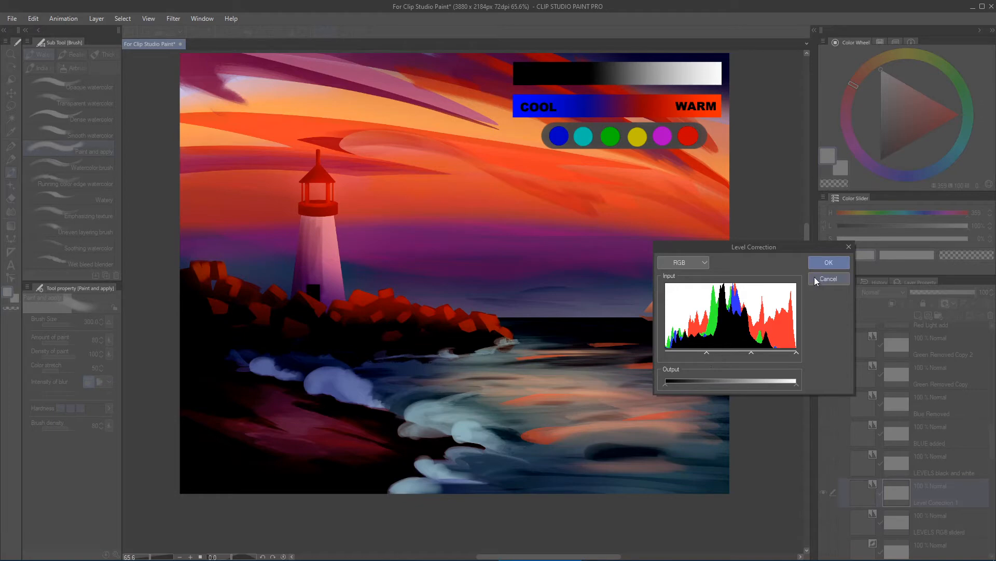
left_click_drag(704, 353, 669, 352)
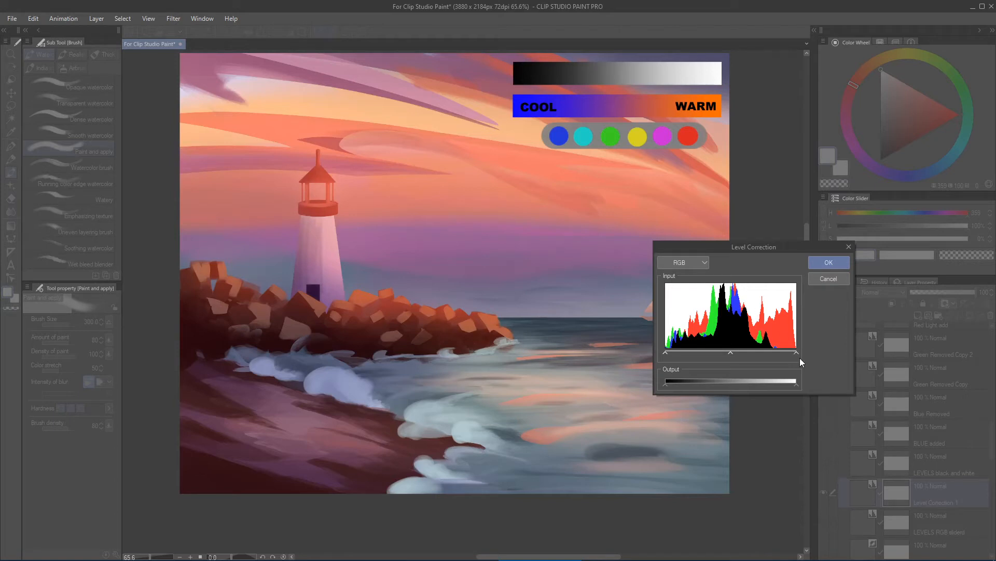
left_click_drag(796, 353, 787, 353)
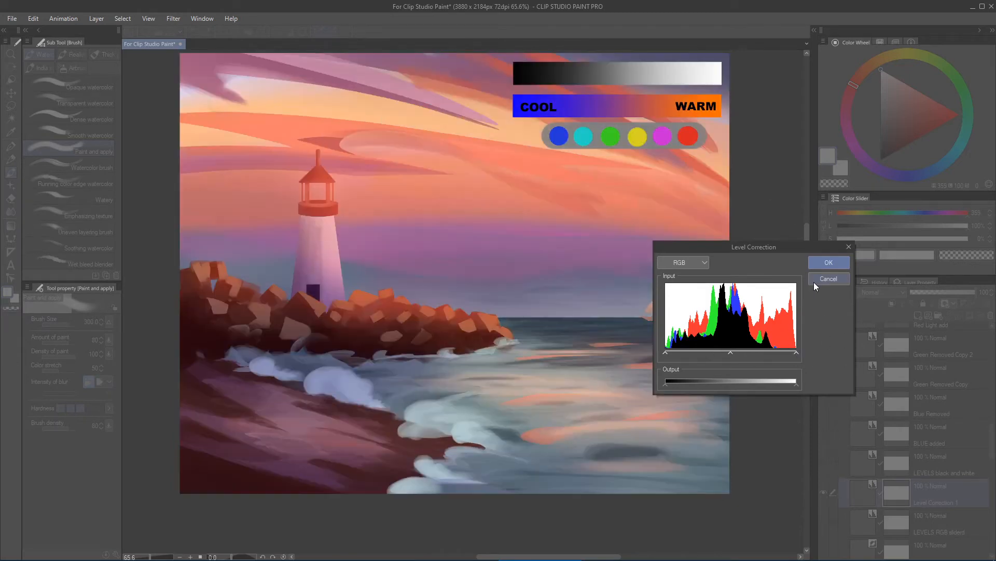
left_click(815, 281)
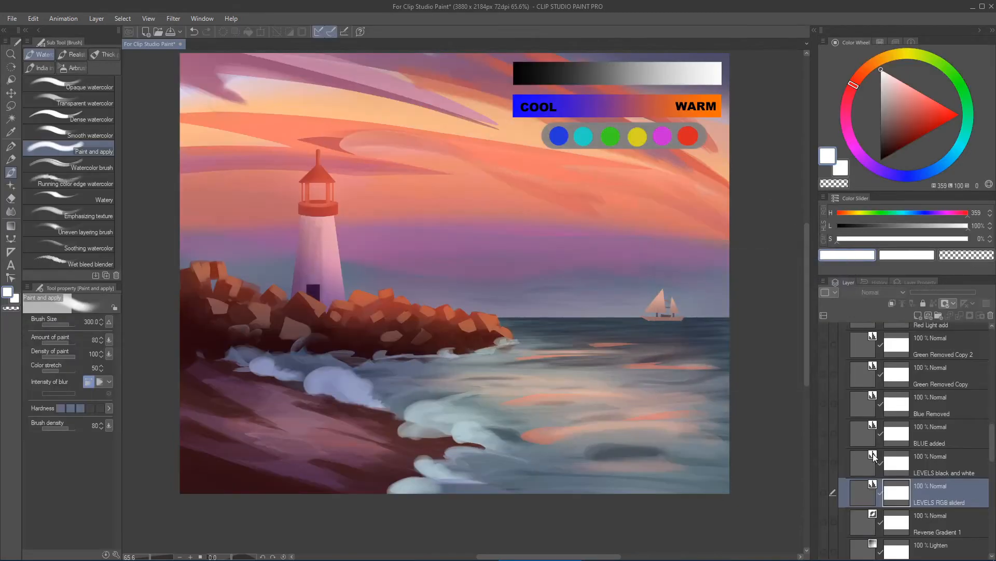
- Show the LEVELS RGB sliderd layer and check the channel choices in its Level Correction settings without changing them
left_click(853, 493)
left_click(823, 493)
double_click(876, 483)
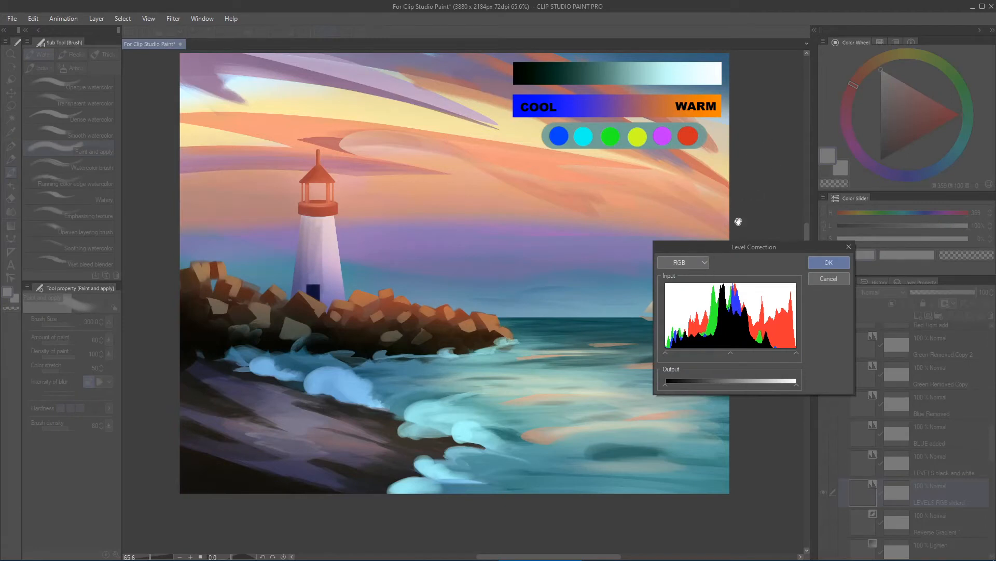
left_click(704, 263)
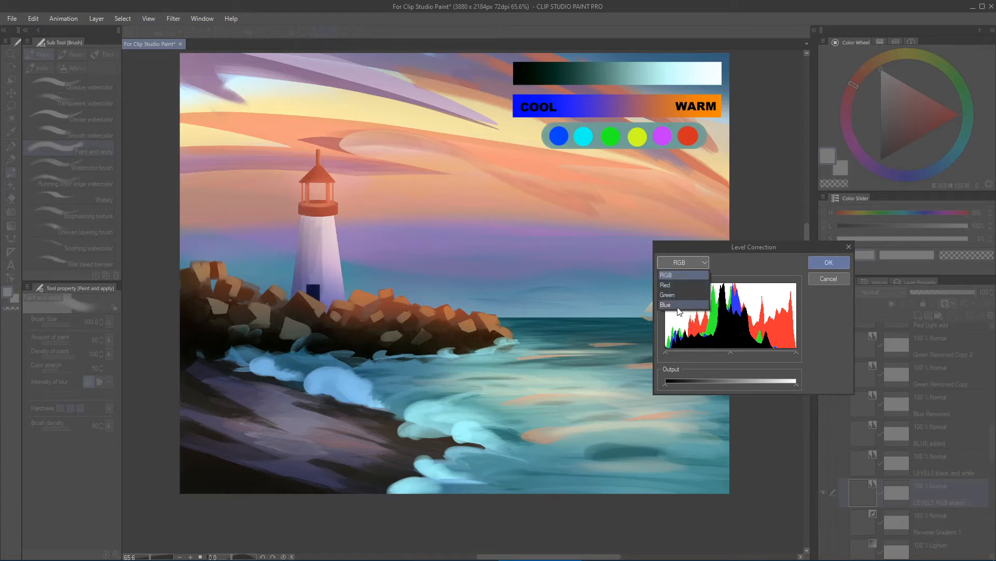
left_click(775, 269)
left_click(832, 280)
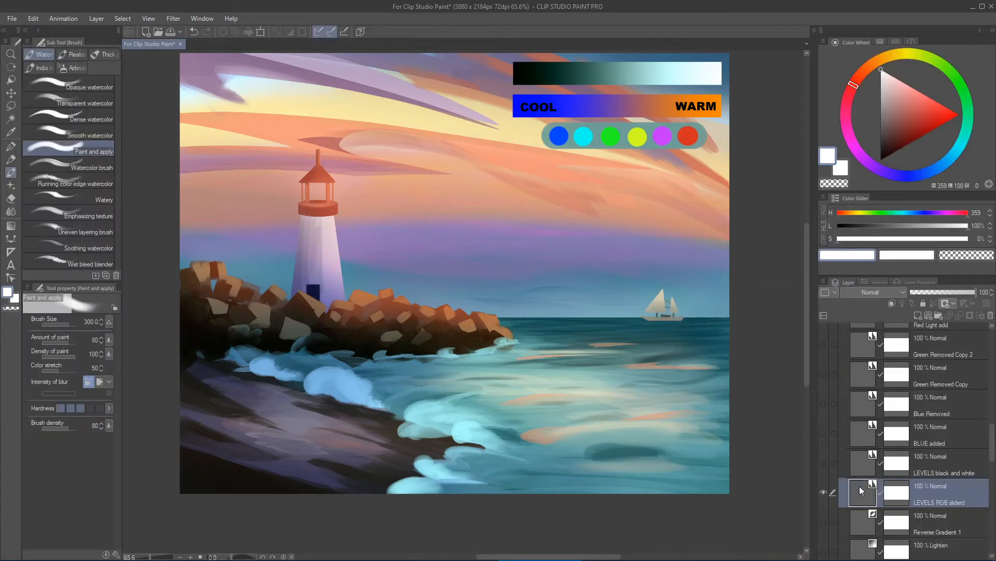
- Try brightening the painting by lowering the layer's RGB white input level, and discard the change
double_click(860, 485)
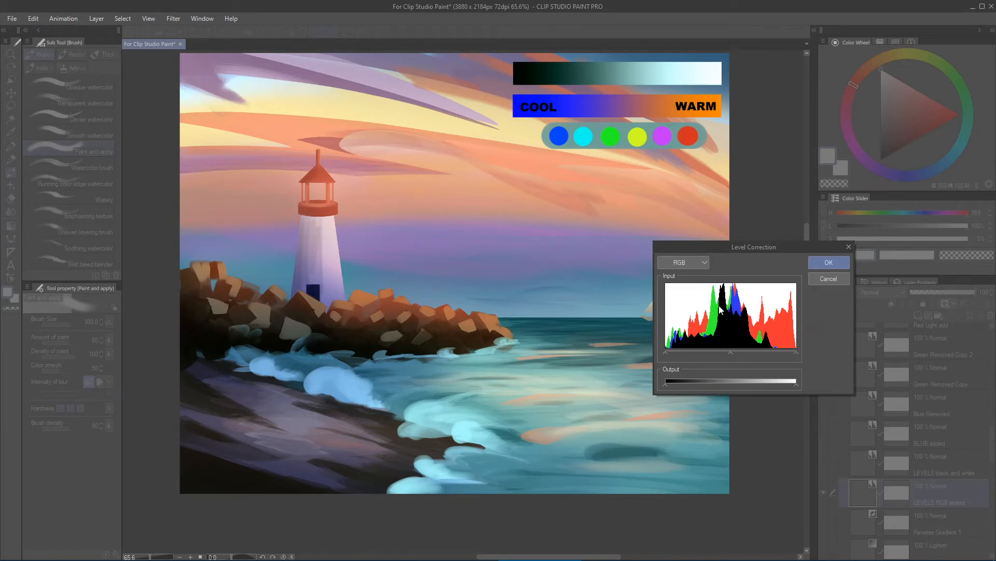
left_click_drag(797, 353, 780, 353)
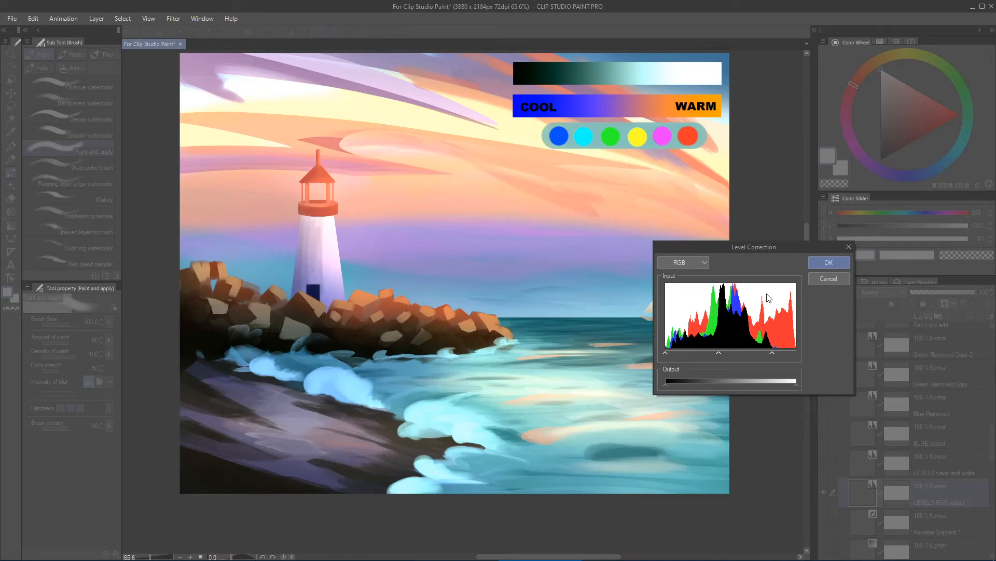
left_click(815, 277)
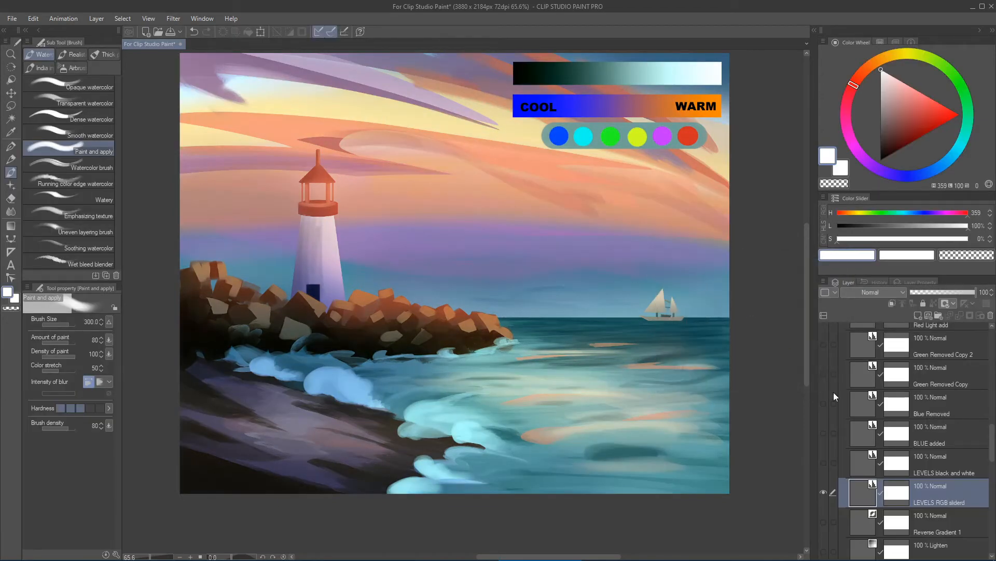
- Inspect the Red channel's histogram and input levels on the LEVELS RGB sliderd layer, leaving them as they are
double_click(864, 500)
left_click(695, 263)
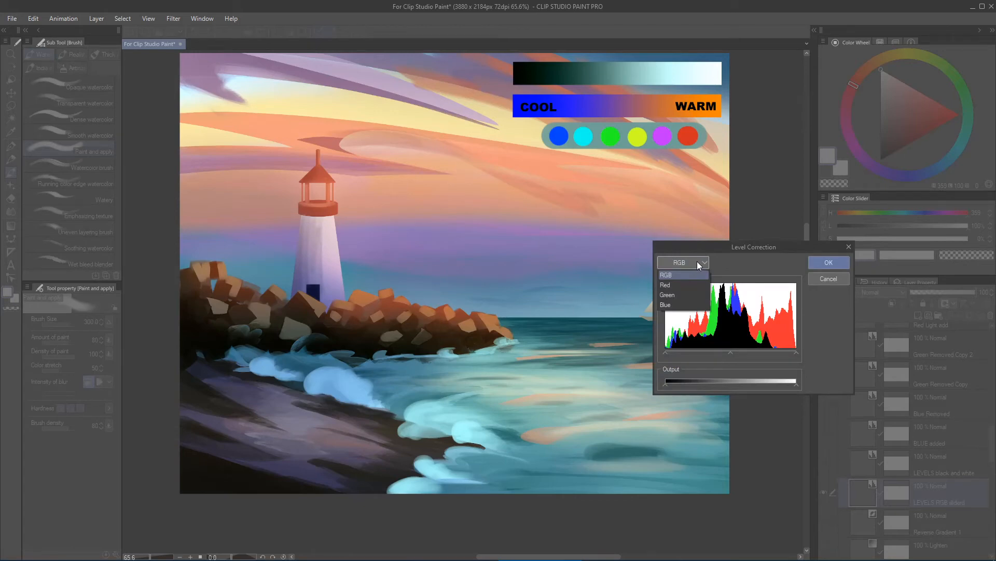
left_click(683, 285)
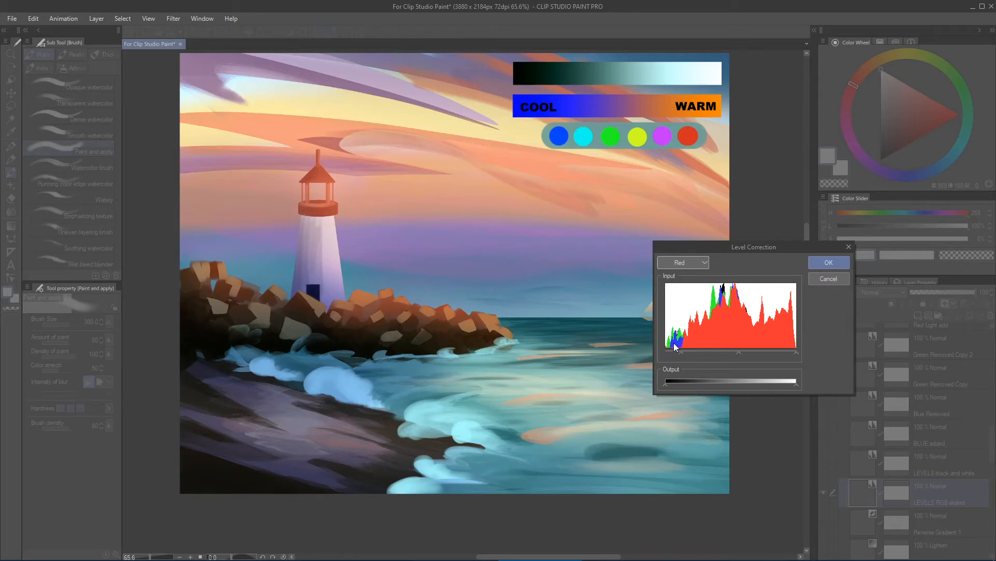
left_click(829, 279)
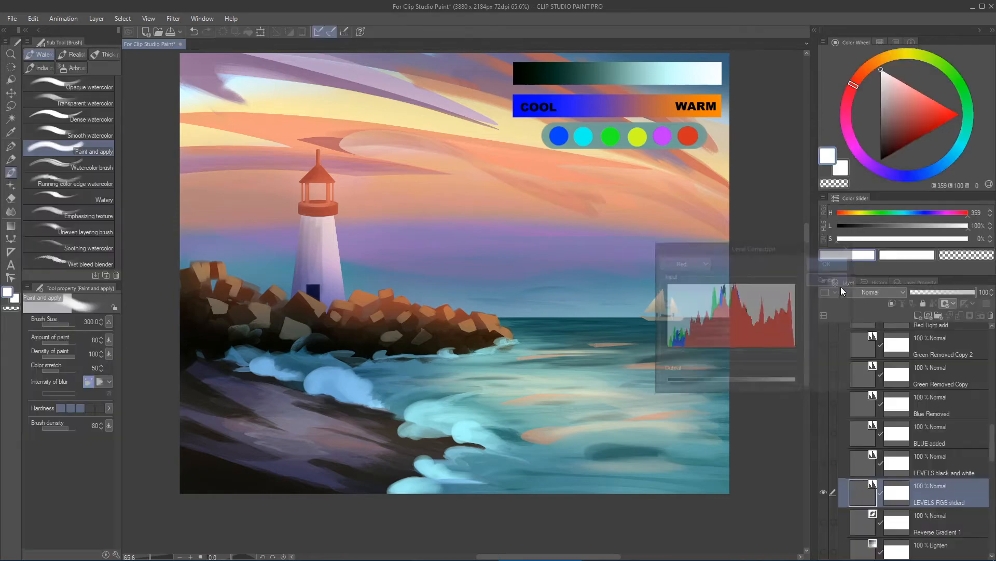
- Reopen the layer's Level Correction settings and compare the Green and Blue channel histograms and input levels
double_click(851, 481)
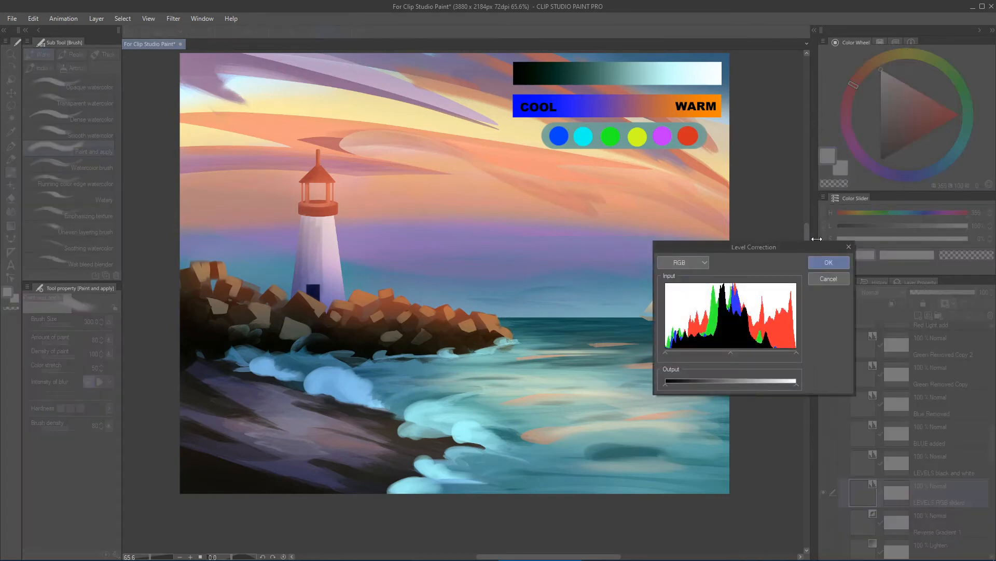
left_click(683, 262)
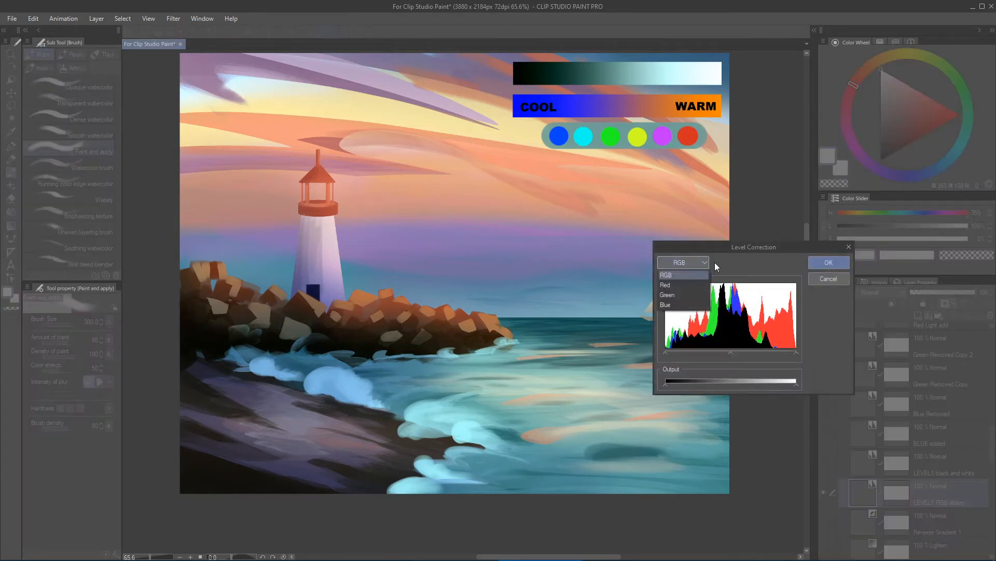
left_click(687, 283)
left_click(684, 264)
left_click(680, 286)
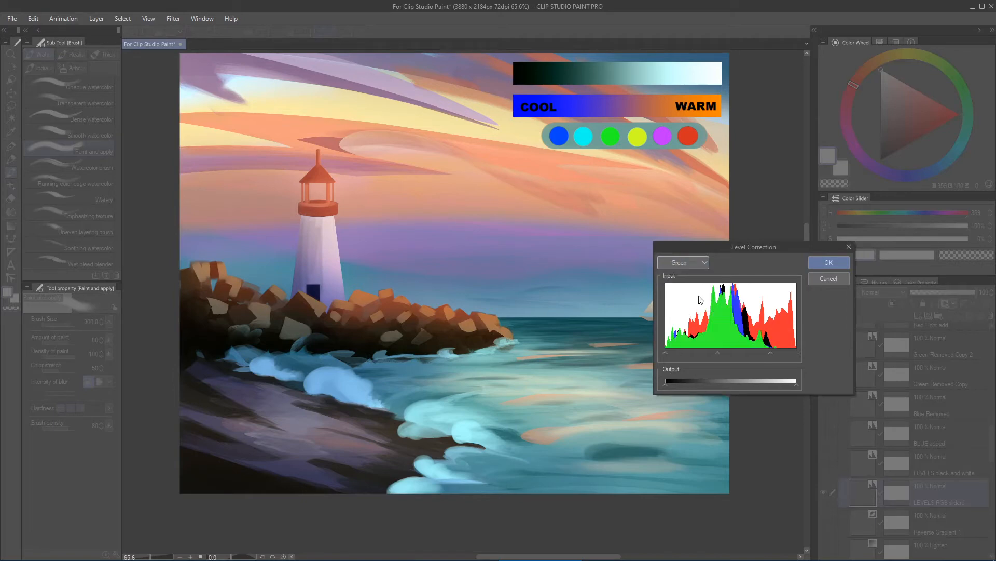
left_click(683, 262)
left_click(689, 295)
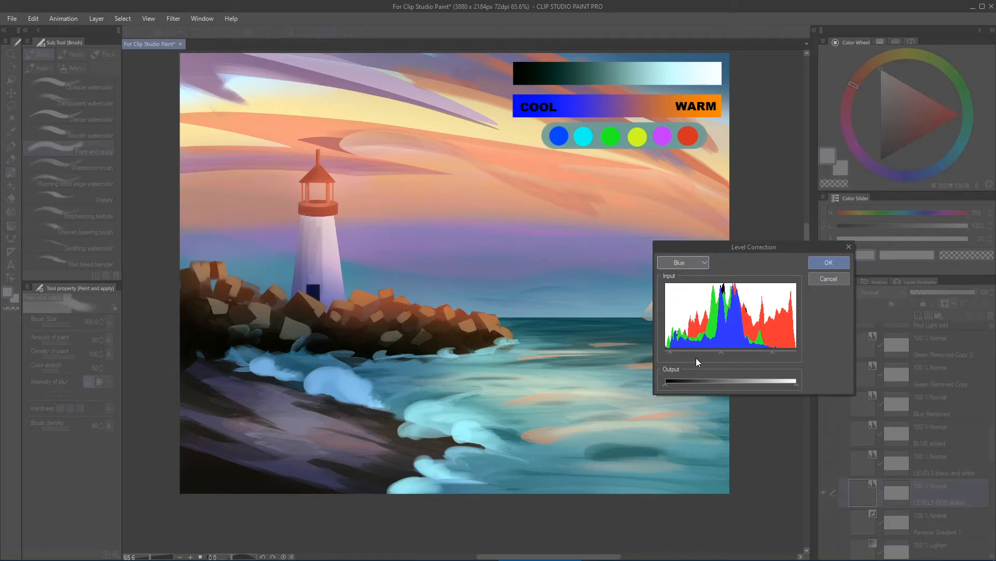
- Return to the Red channel, try a slight adjustment of its black input level, and discard it
left_click(684, 264)
left_click(692, 279)
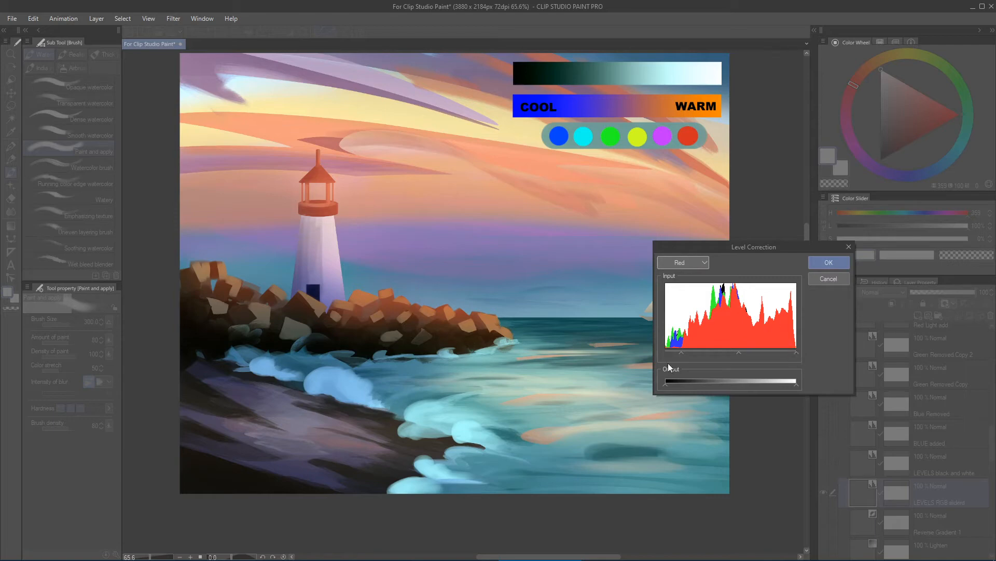
mouse_move(683, 352)
left_mouse_down()
mouse_move(670, 355)
mouse_move(681, 352)
left_mouse_up()
left_click(695, 262)
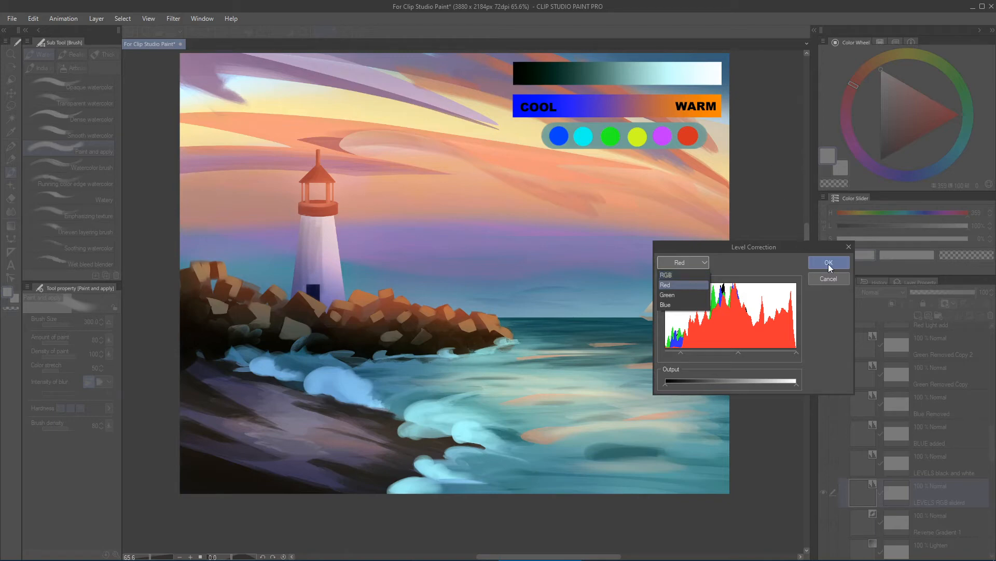
left_click(858, 229)
left_click(829, 279)
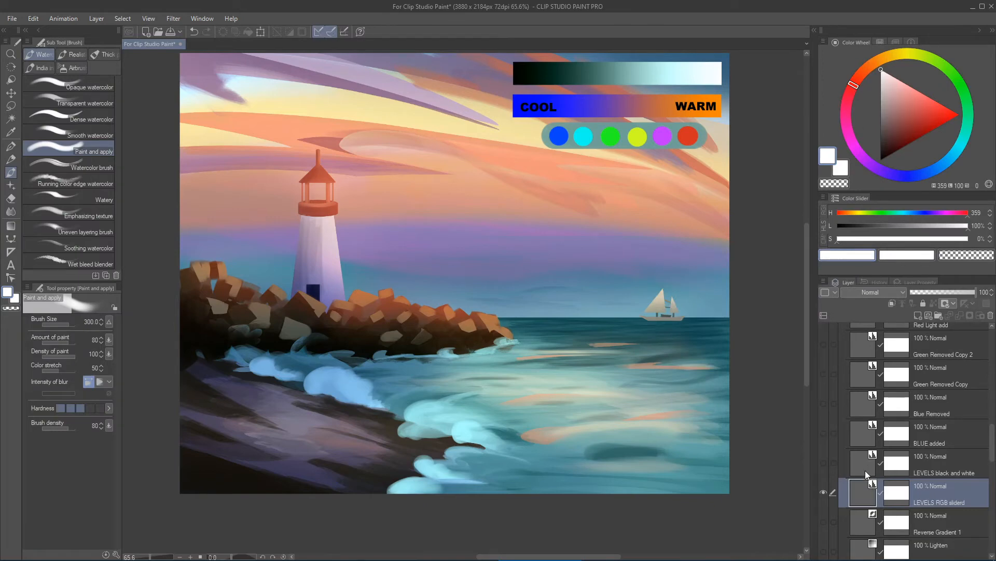
- Review the Green and Blue channels' white input levels in the LEVELS RGB sliderd settings and close them without changes
double_click(865, 486)
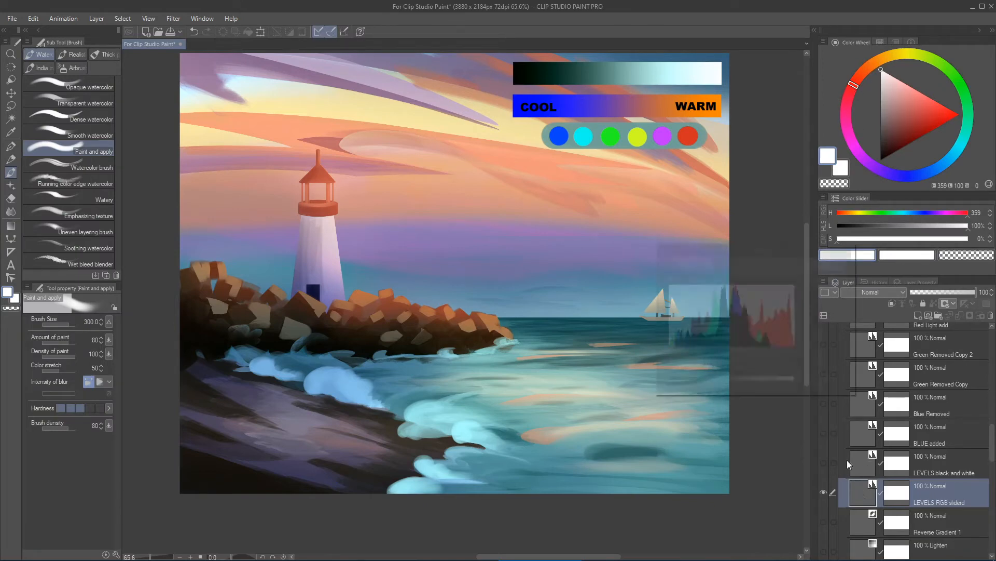
left_click(686, 262)
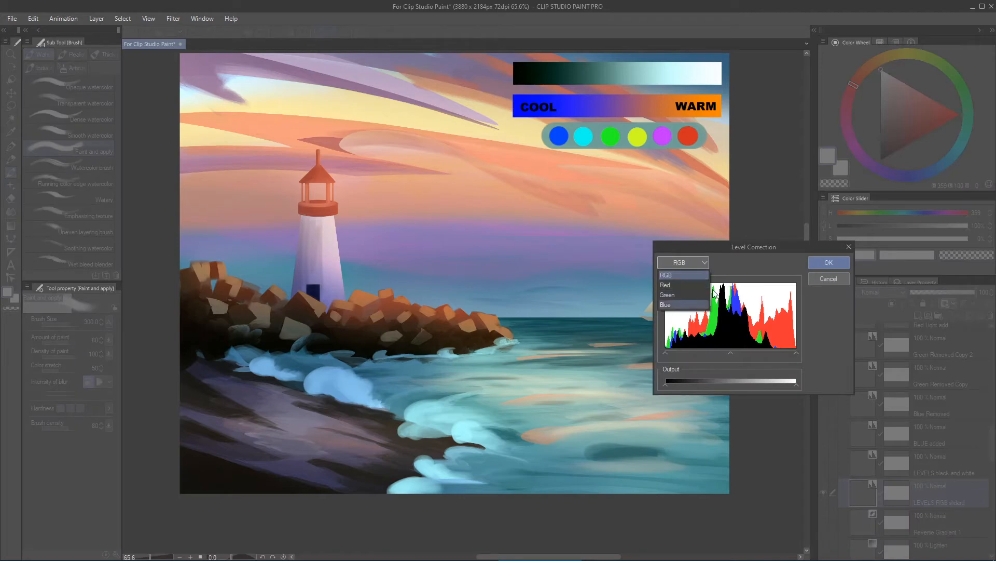
left_click(820, 277)
left_click(830, 267)
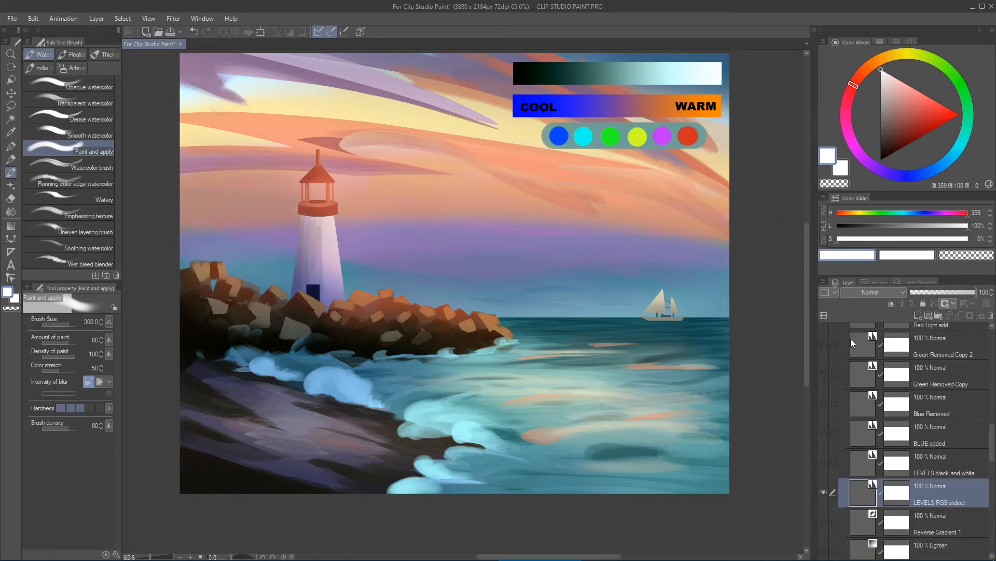
double_click(852, 487)
left_click(688, 263)
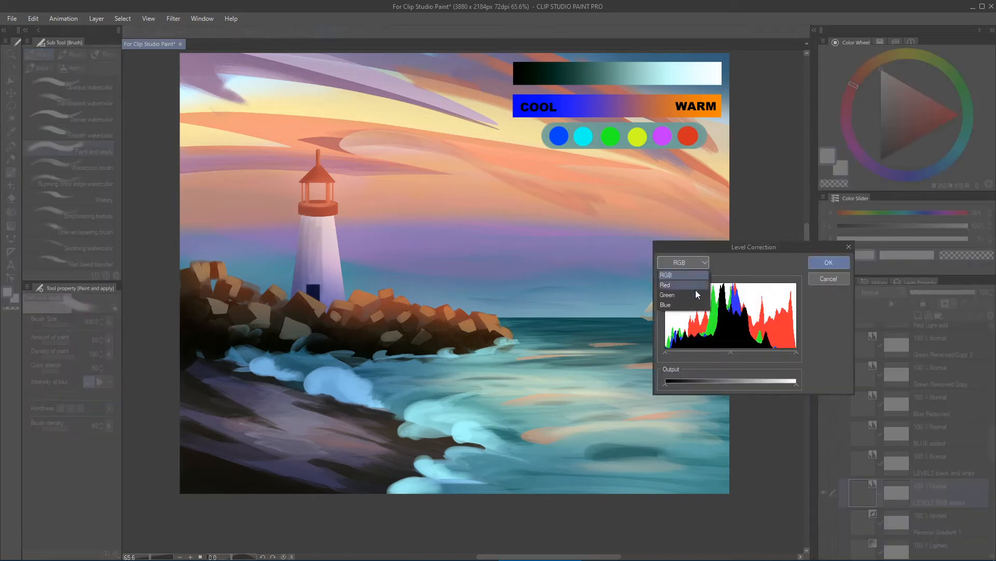
left_click(690, 295)
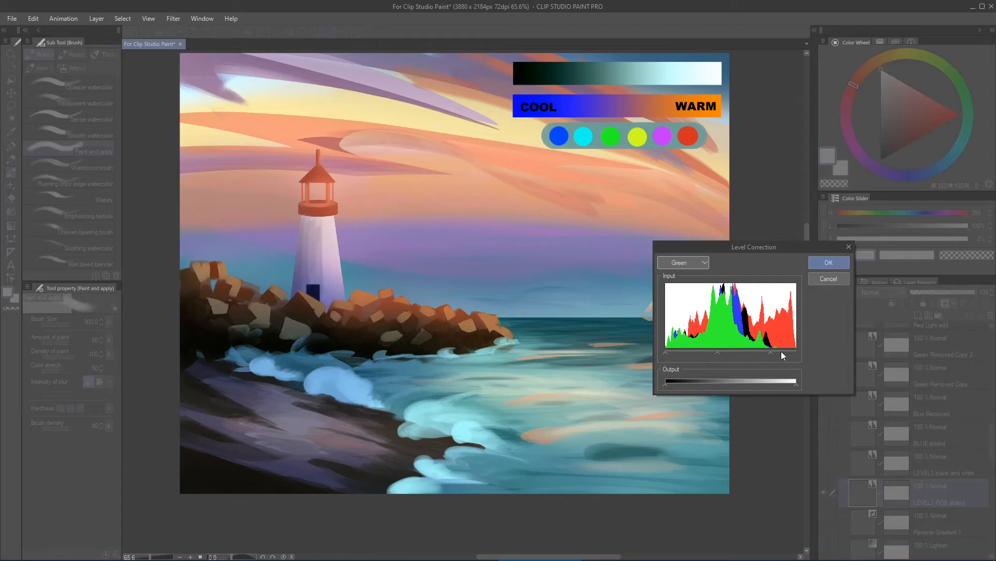
left_click(705, 262)
left_click(670, 305)
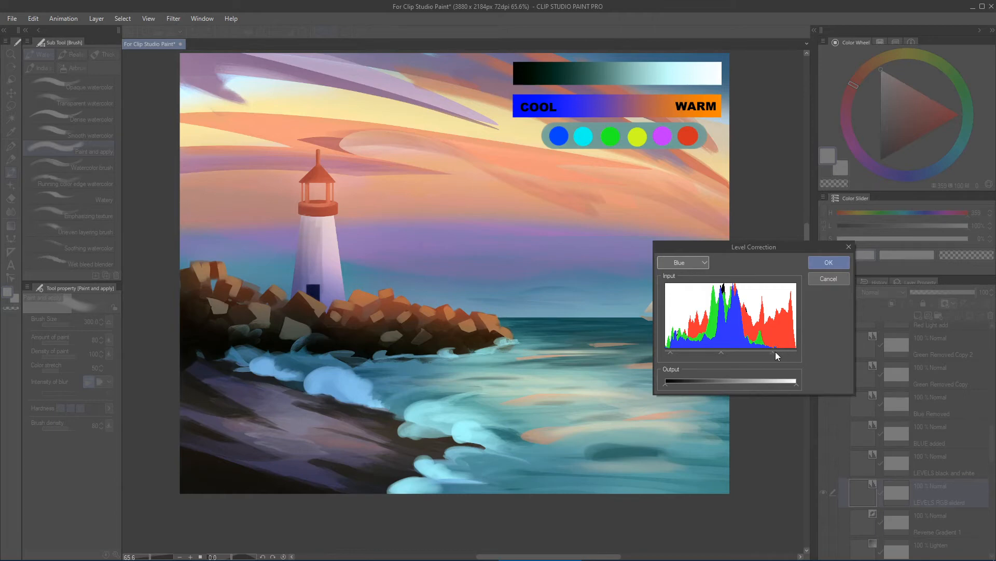
left_click(826, 280)
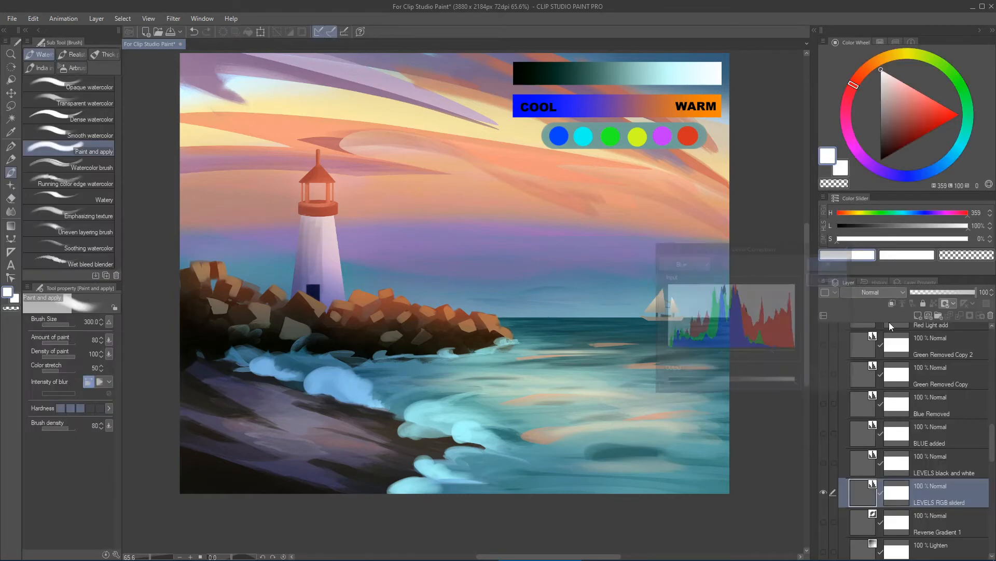
- Toggle the LEVELS RGB sliderd layer's visibility to compare its color shift with the original painting, leaving it hidden
left_click(824, 492)
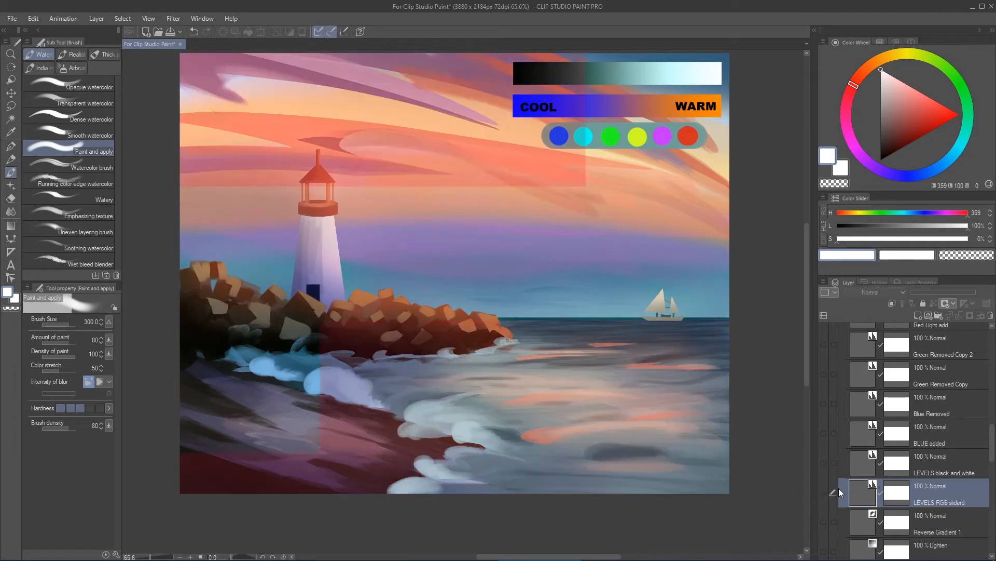
left_click(824, 493)
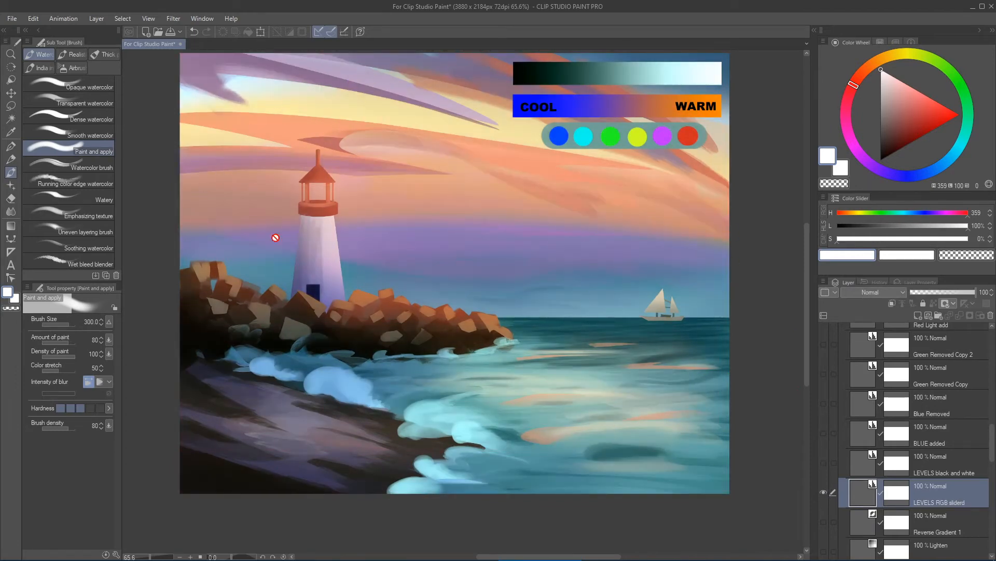
left_click(823, 493)
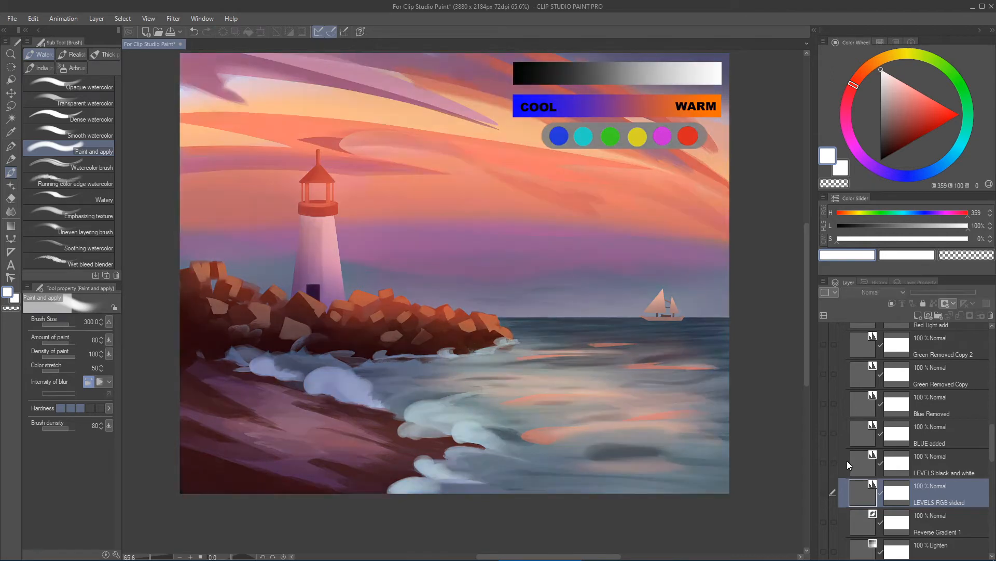
- Show the LEVELS black and white layer and slightly darken the midtone input level of its combined RGB channel
left_click(824, 463)
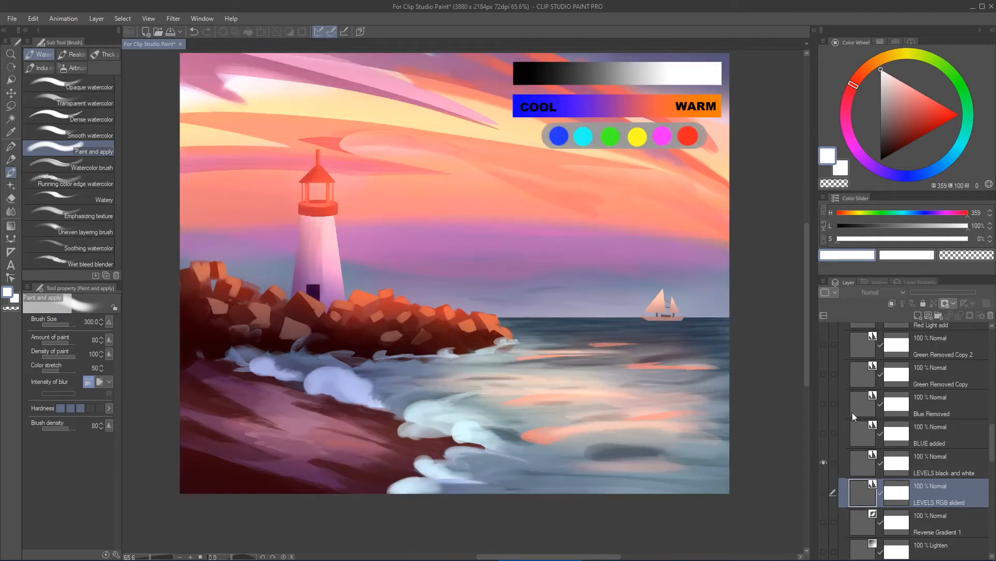
double_click(862, 459)
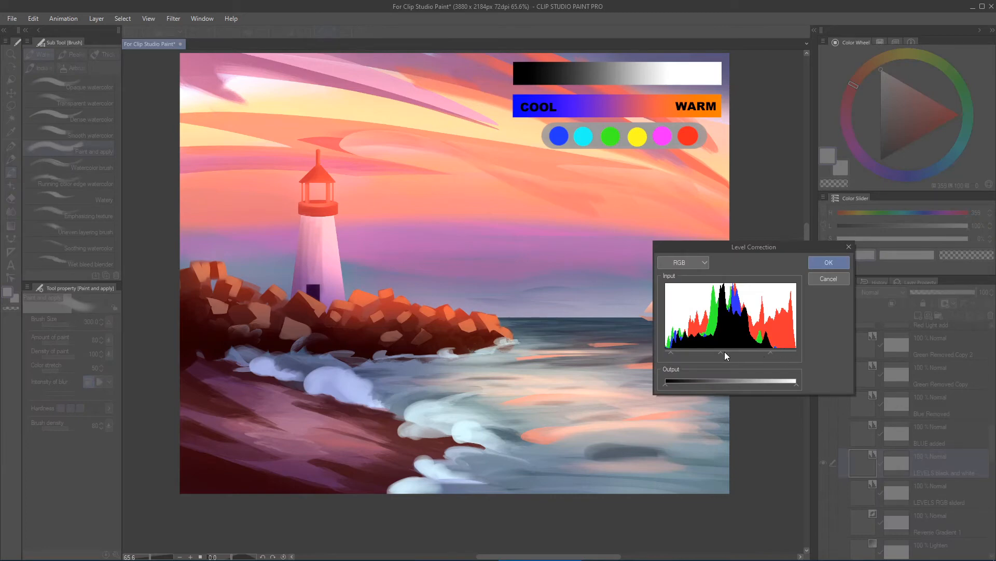
left_click(704, 262)
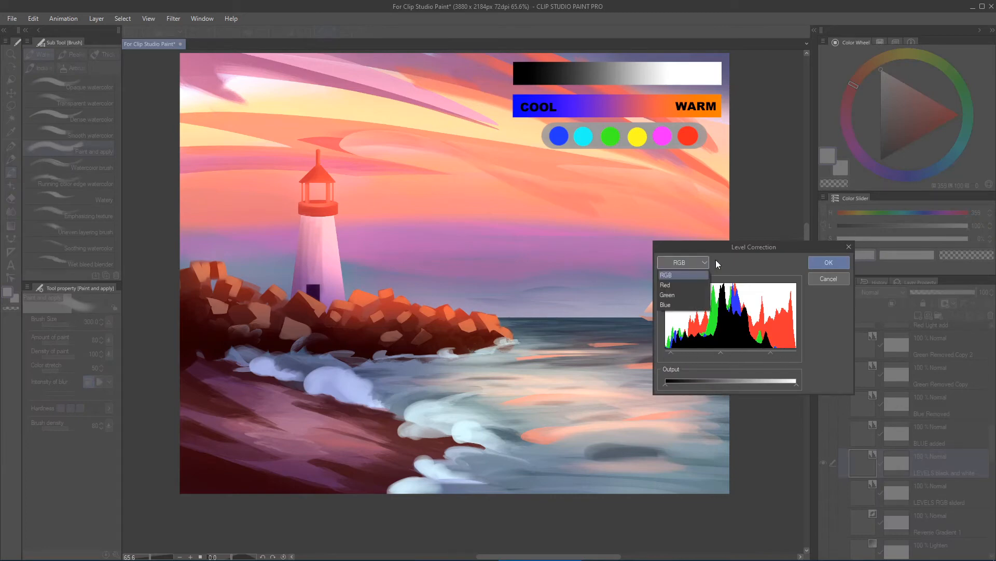
left_click(677, 274)
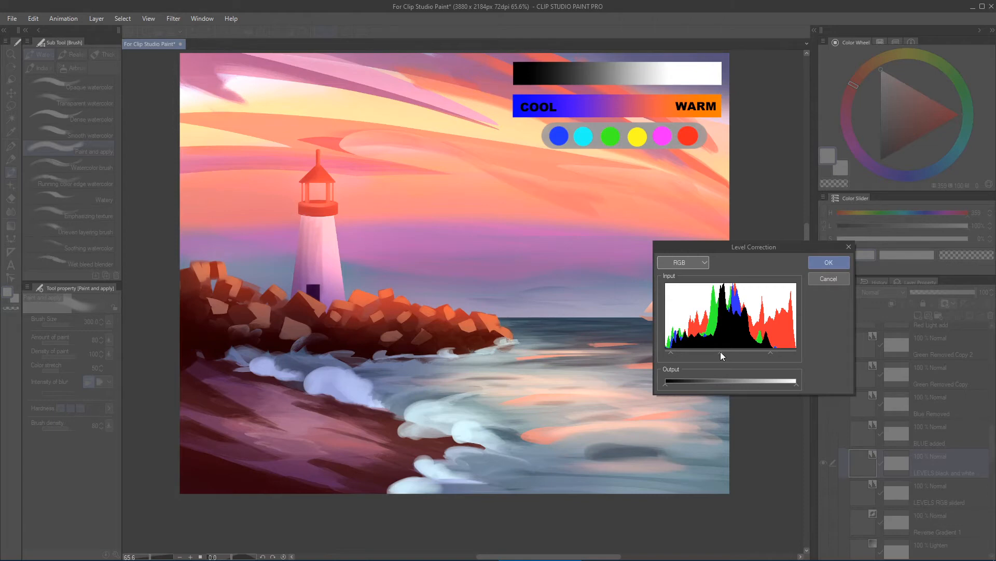
left_click_drag(720, 351, 727, 331)
left_click_drag(725, 353, 727, 290)
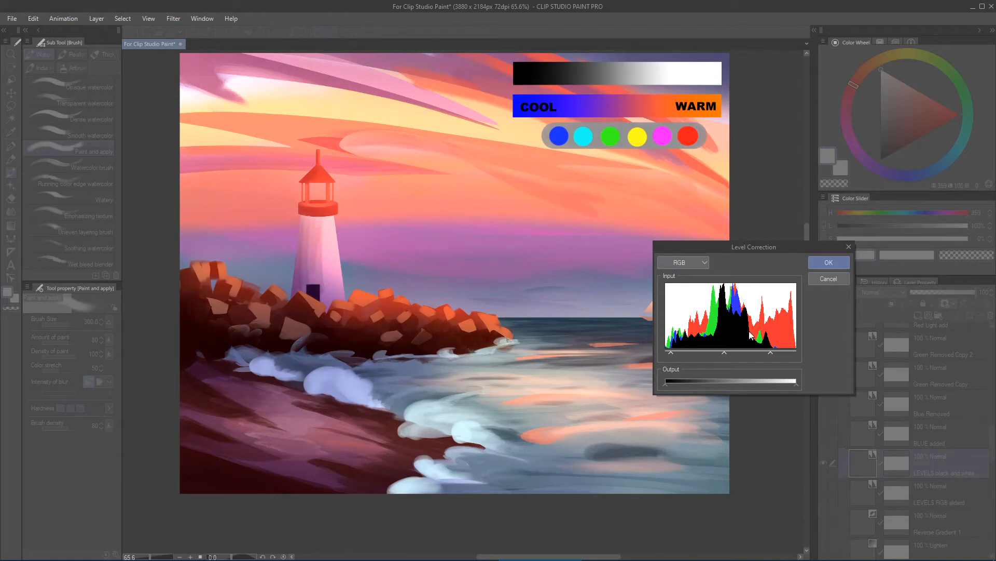
left_click(819, 263)
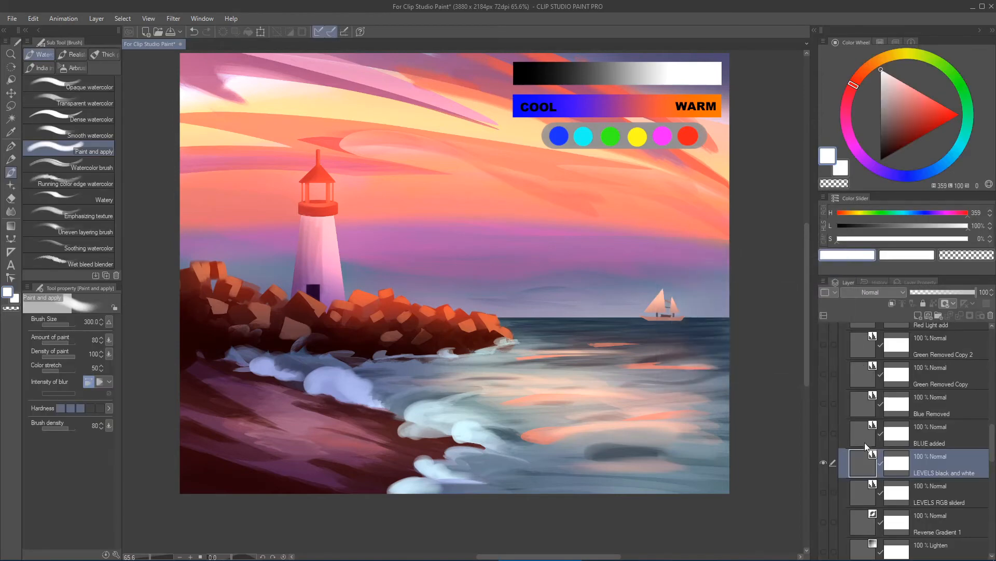
- Test the layer's RGB midtone input level toward light, apply a strongly darkened midtone, and hide the layer
double_click(863, 462)
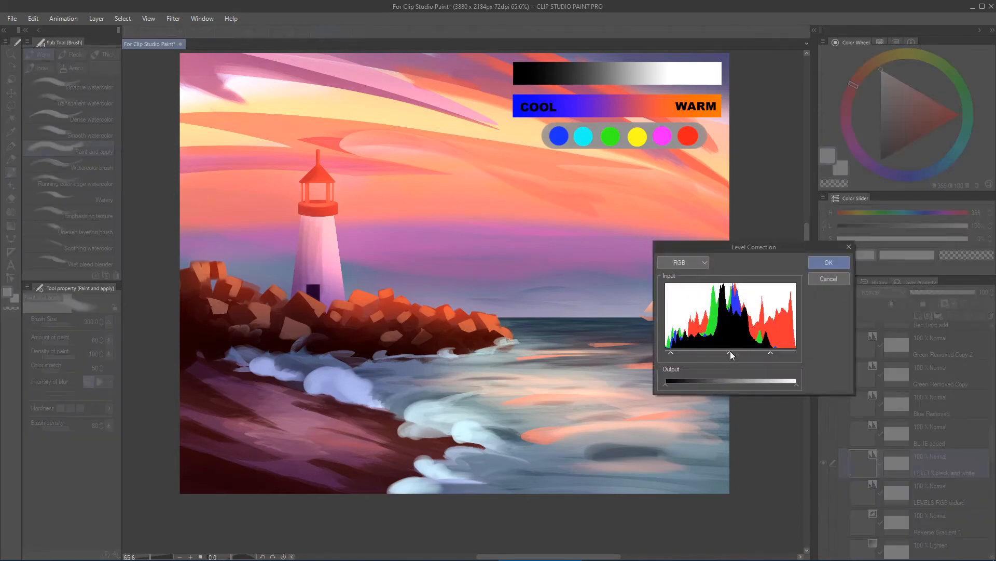
left_click_drag(762, 351, 755, 351)
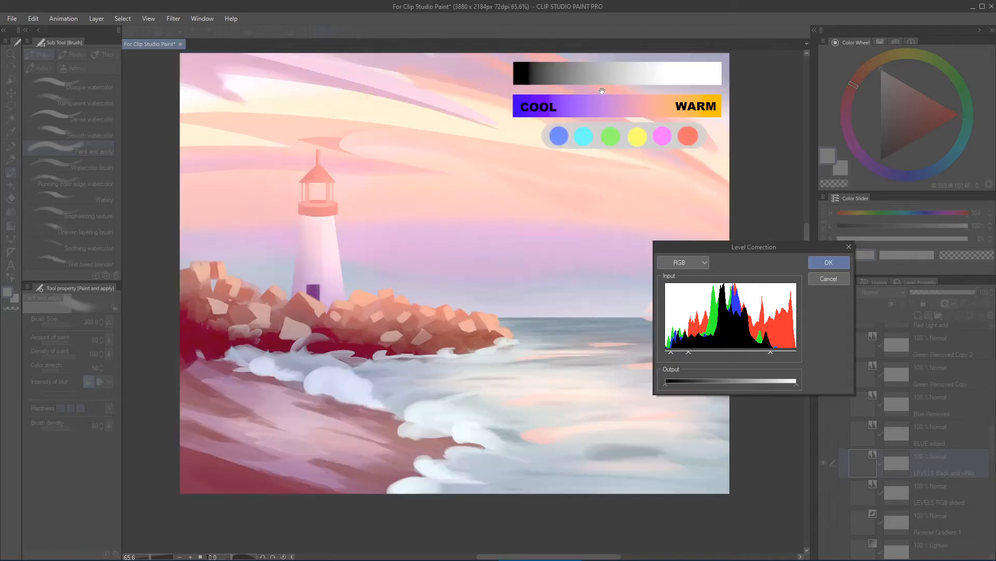
left_click_drag(684, 352, 681, 353)
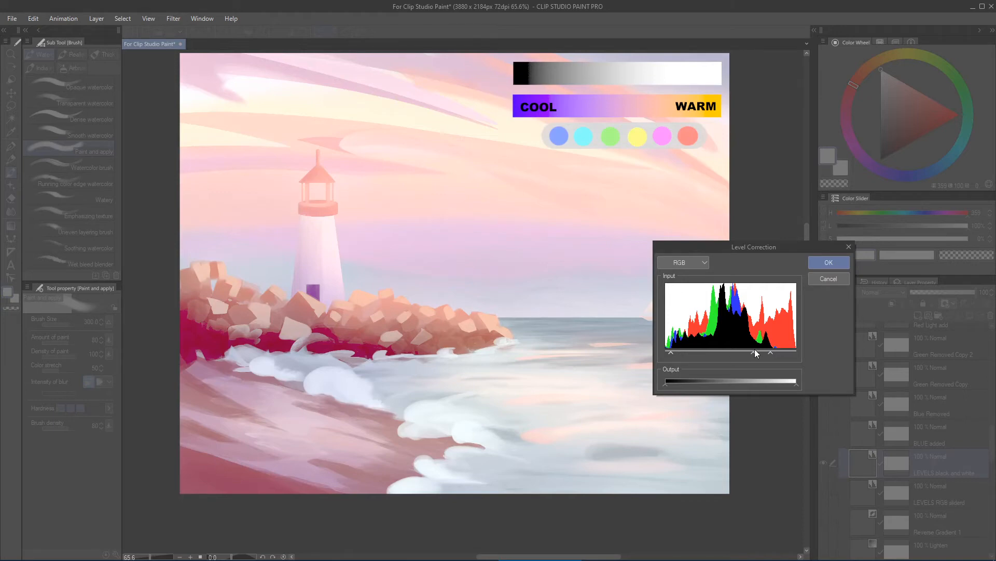
left_click_drag(756, 353, 762, 353)
left_click(825, 263)
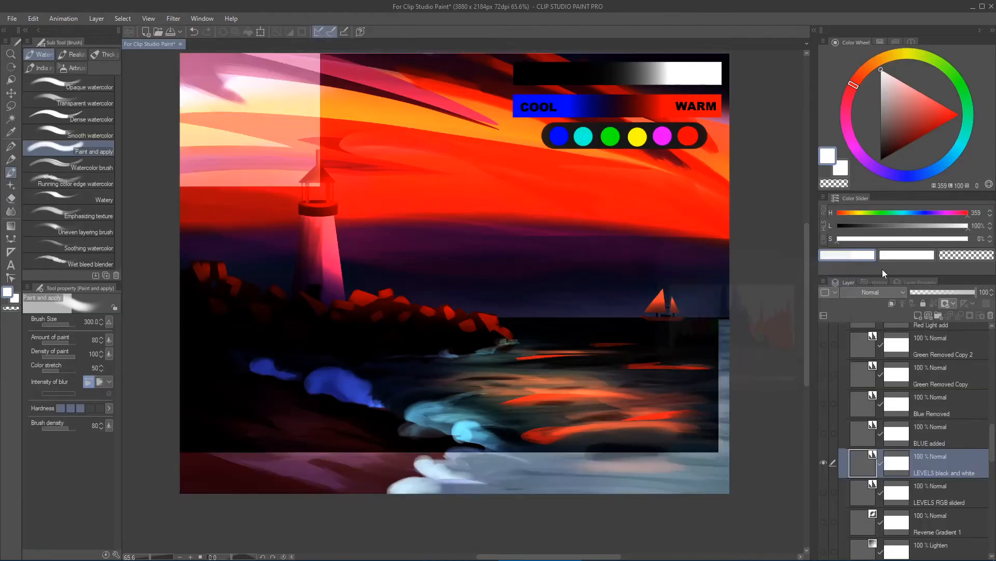
left_click(824, 461)
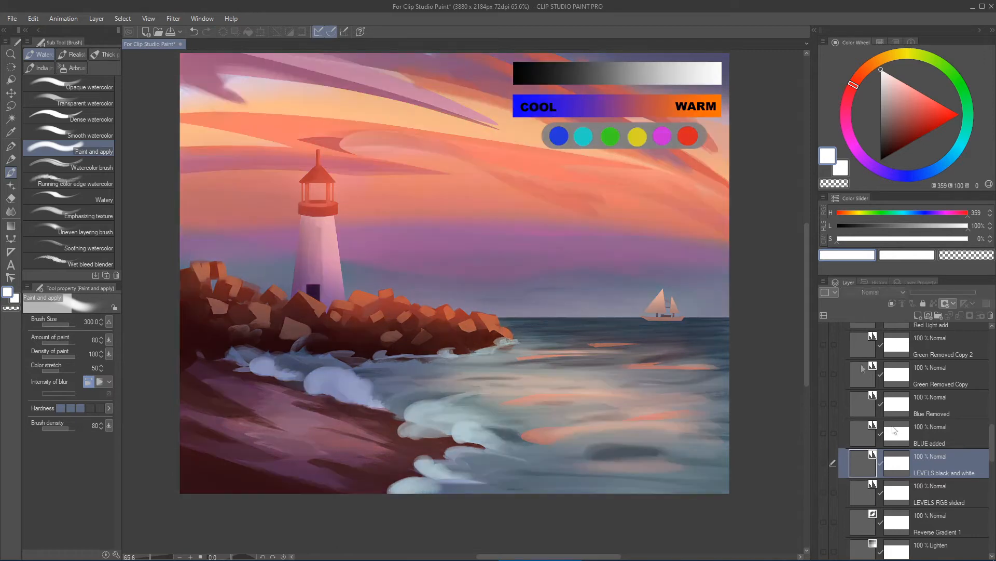
- Show the BLUE added layer and open its Level Correction settings to view the combined RGB levels, closing them without changes
left_click(905, 437)
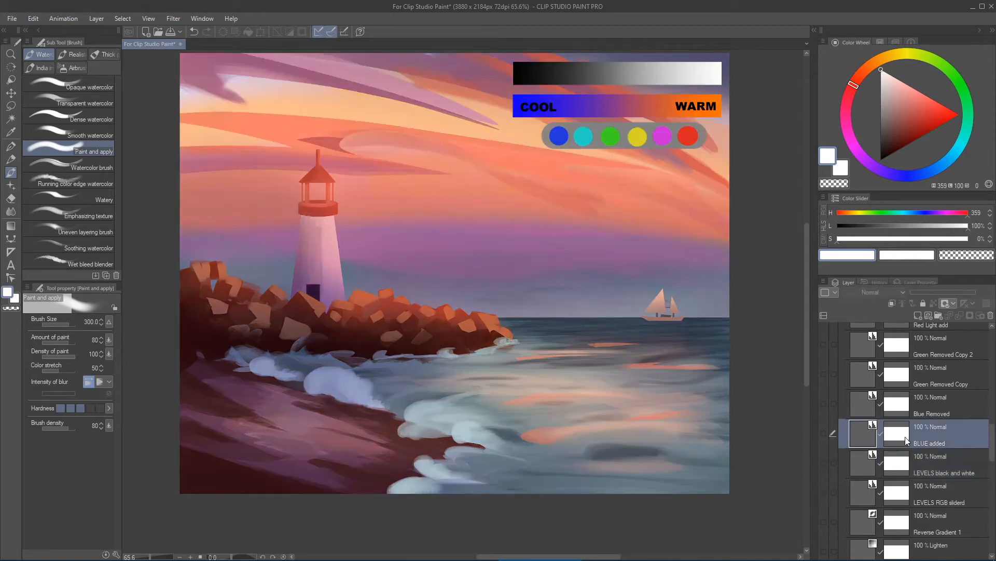
left_click(824, 435)
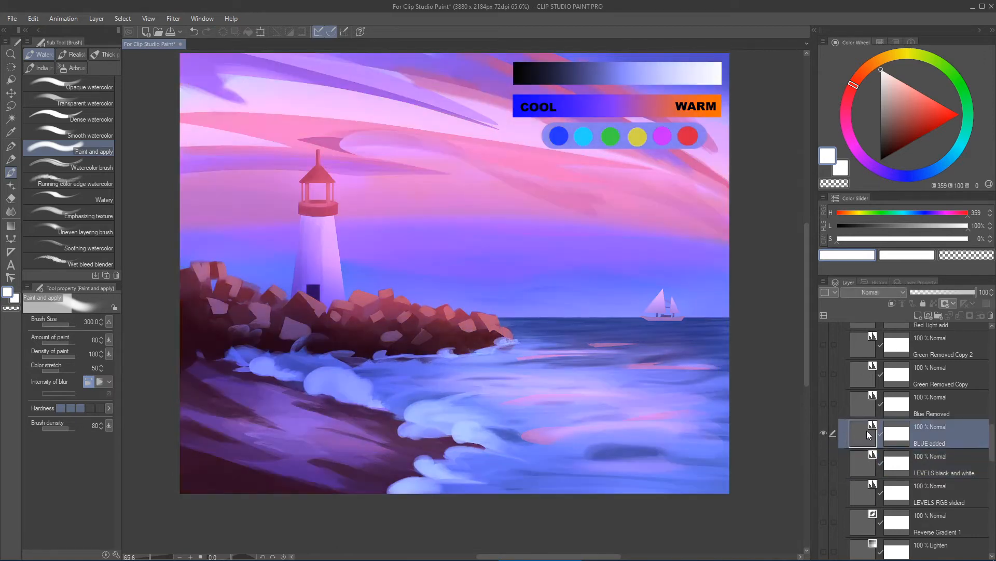
double_click(863, 433)
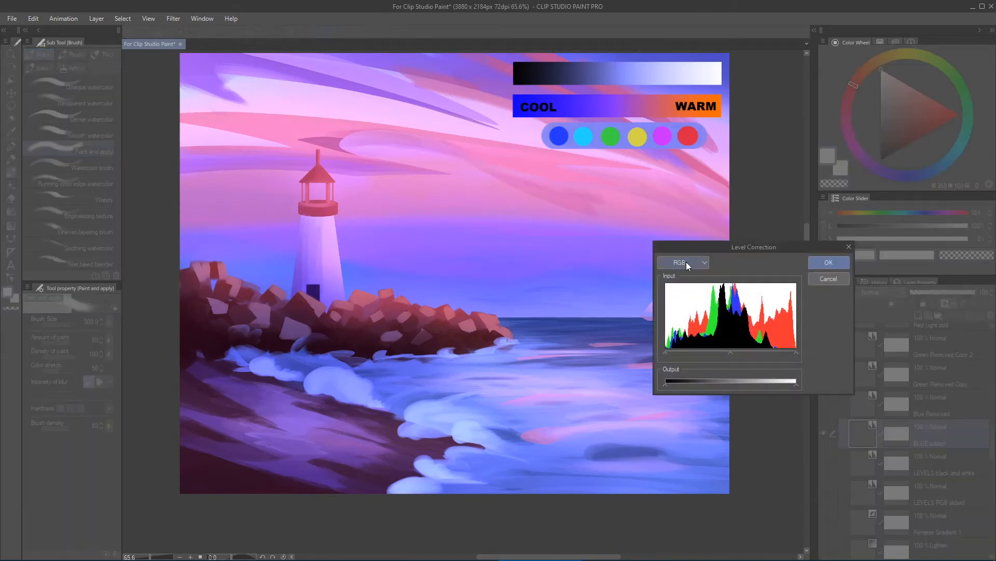
left_click(703, 263)
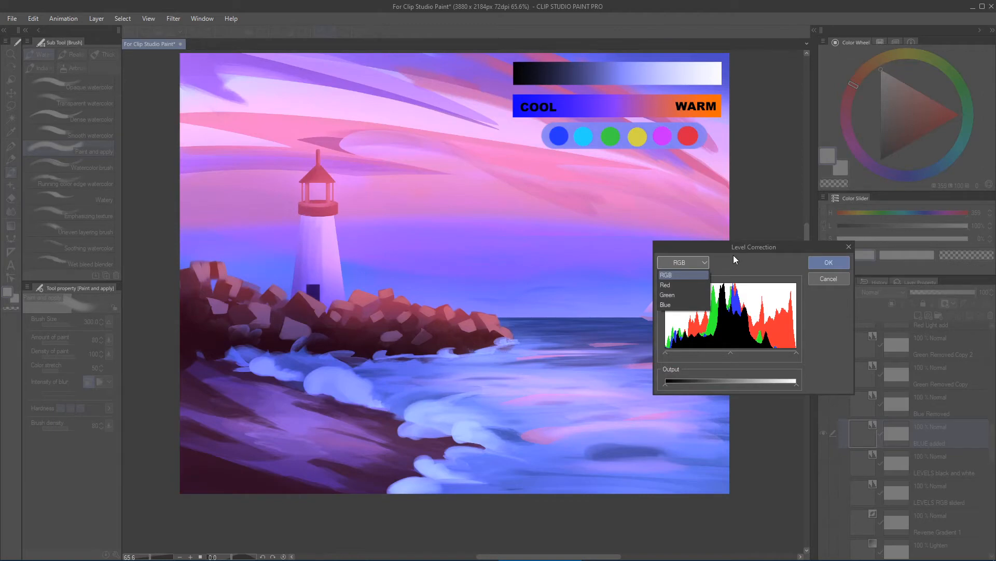
left_click(845, 279)
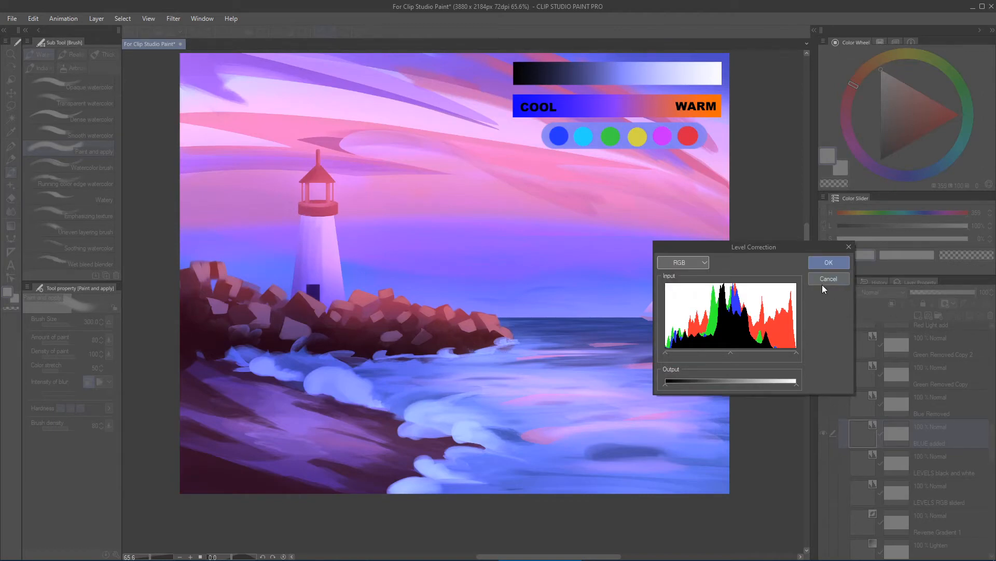
left_click(826, 279)
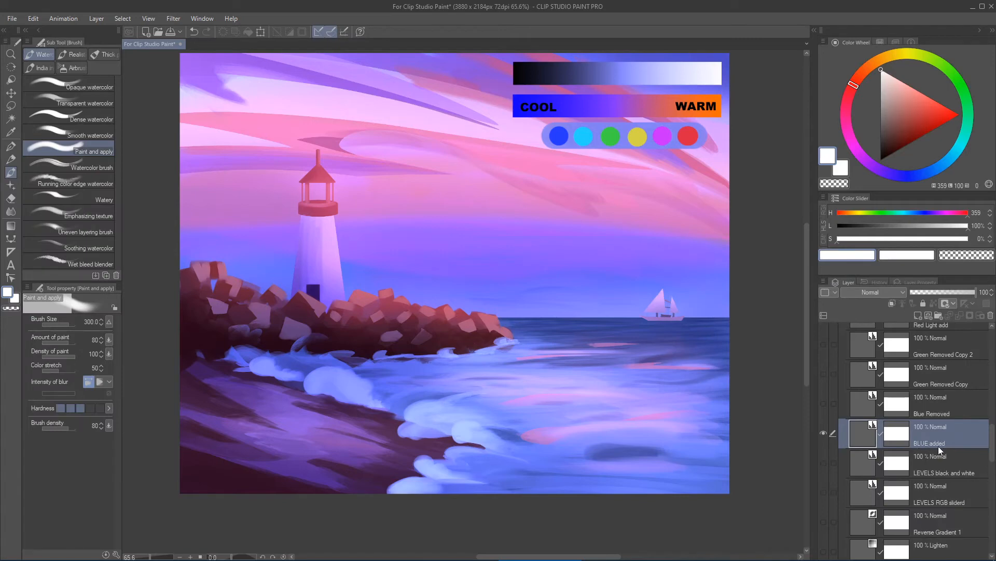
- Reopen BLUE added's Level Correction settings and review the Blue channel's white and midtone input levels
double_click(860, 429)
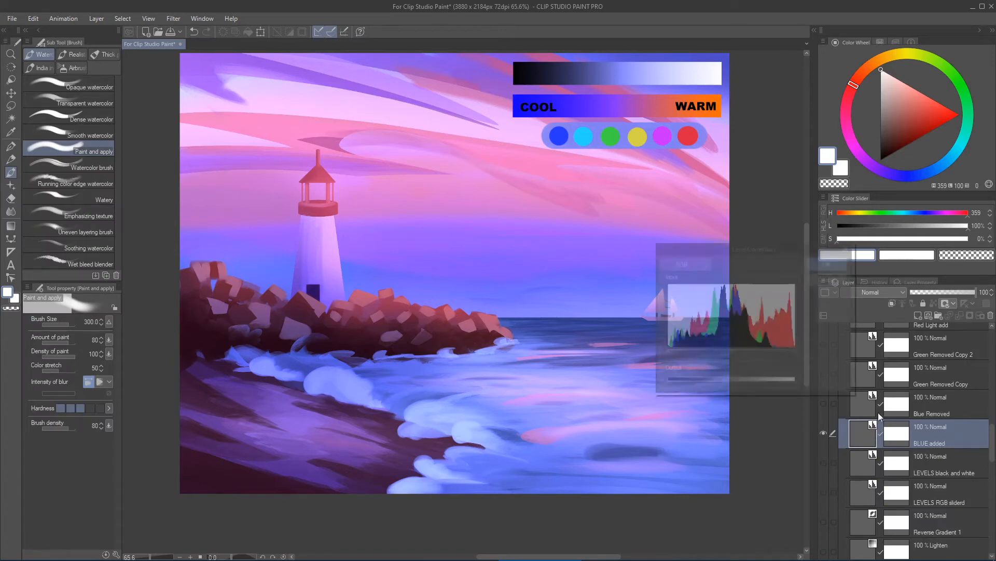
left_click(696, 263)
left_click(687, 298)
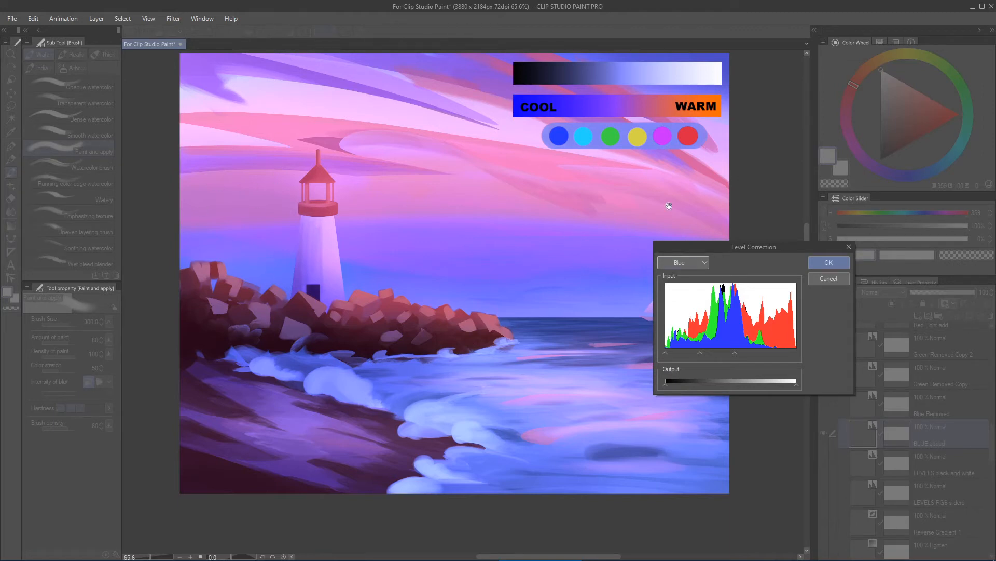
left_click(690, 263)
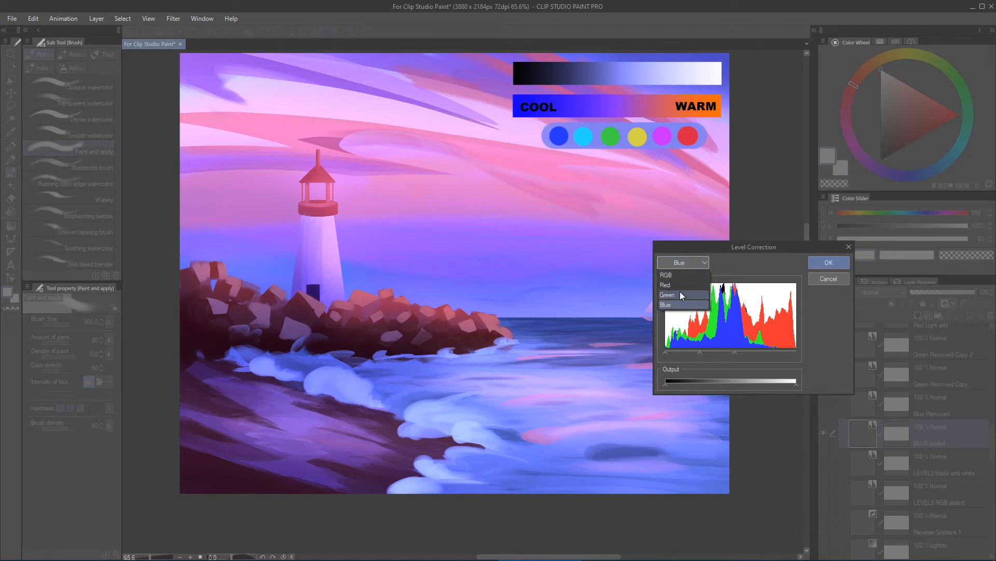
left_click(720, 263)
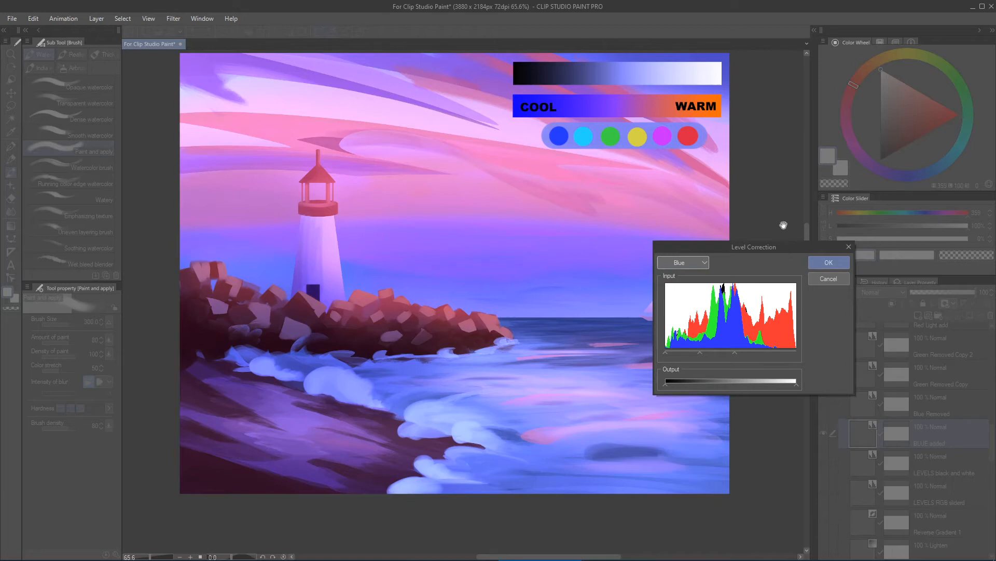
left_click(826, 262)
- Toggle the BLUE added layer and sample colors along the grayscale bar to examine its tint, leaving the layer hidden
left_click(824, 432)
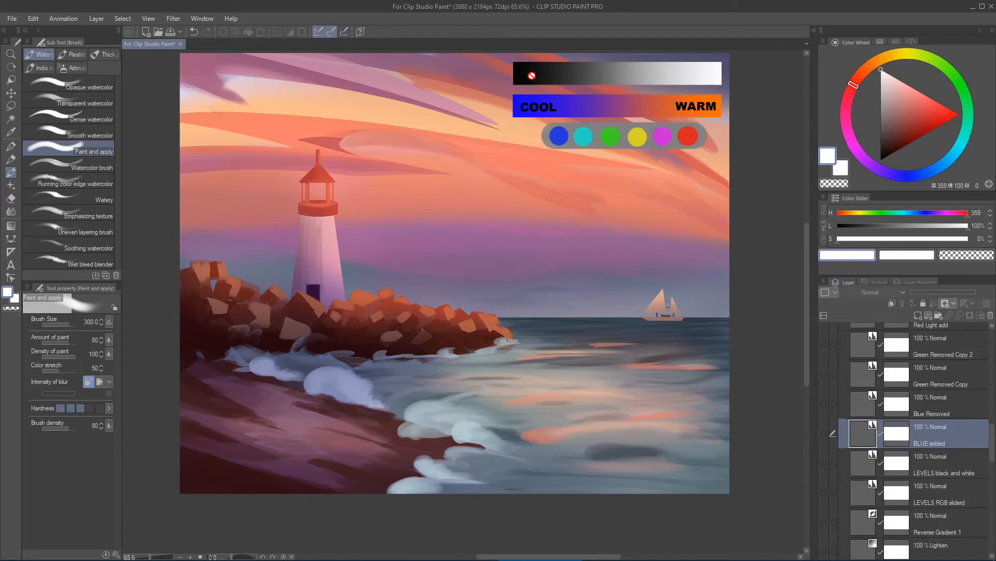
left_click(825, 431)
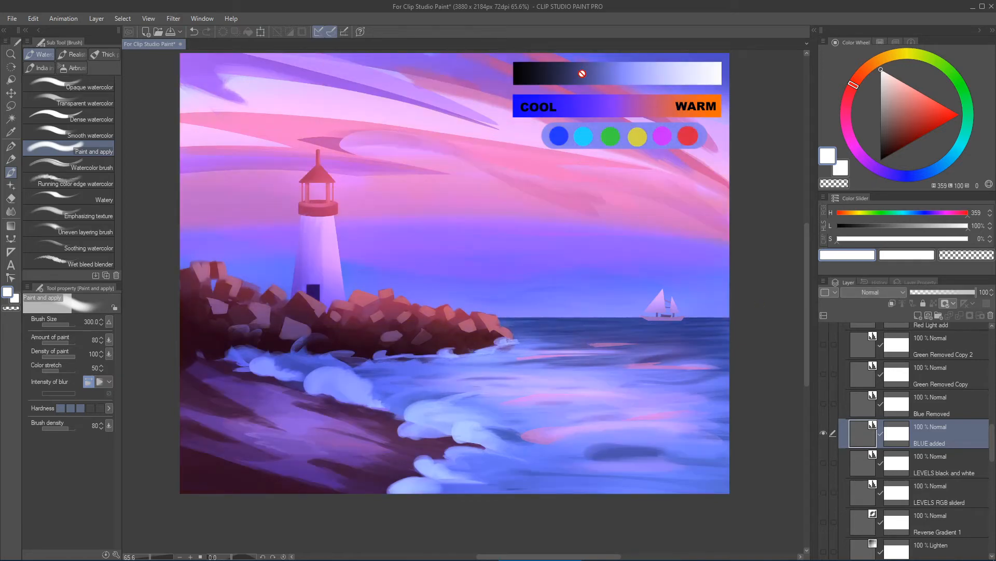
key("b")
left_click(605, 71, "alt")
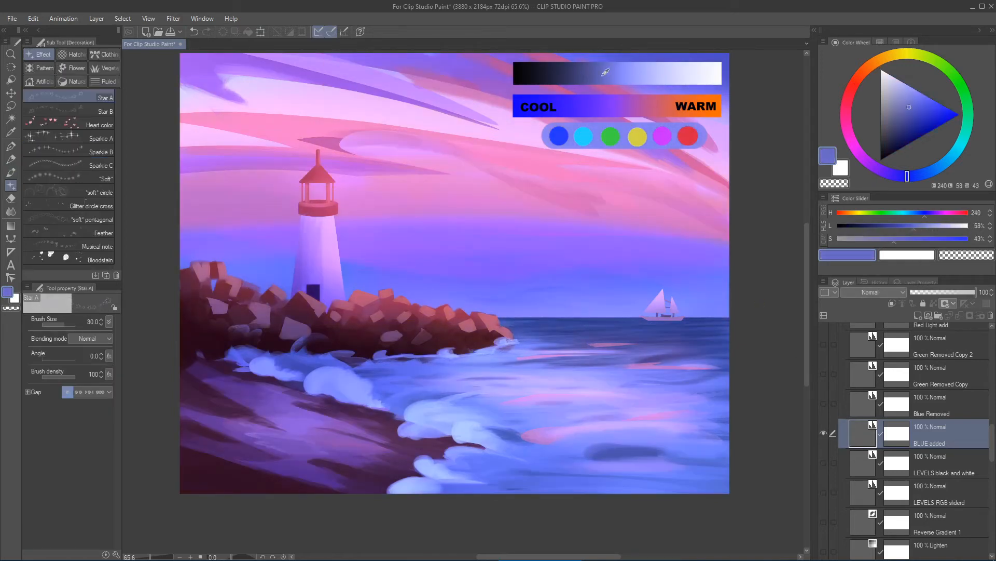
left_click_drag(605, 72, 696, 71)
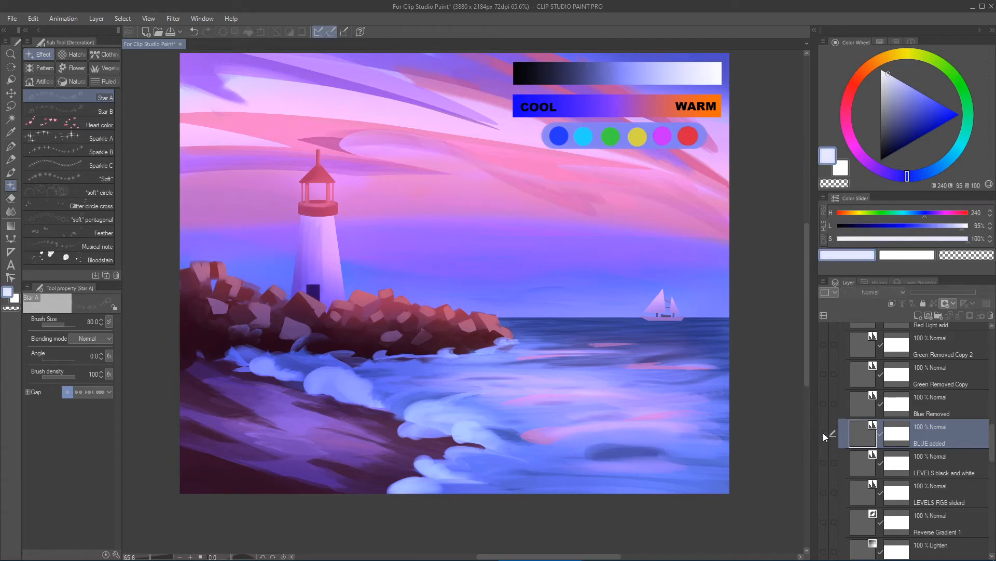
left_click(823, 432)
- Show the Blue Removed layer and examine its Blue channel's black input level, closing the Level Correction settings without saving changes
left_click(852, 400)
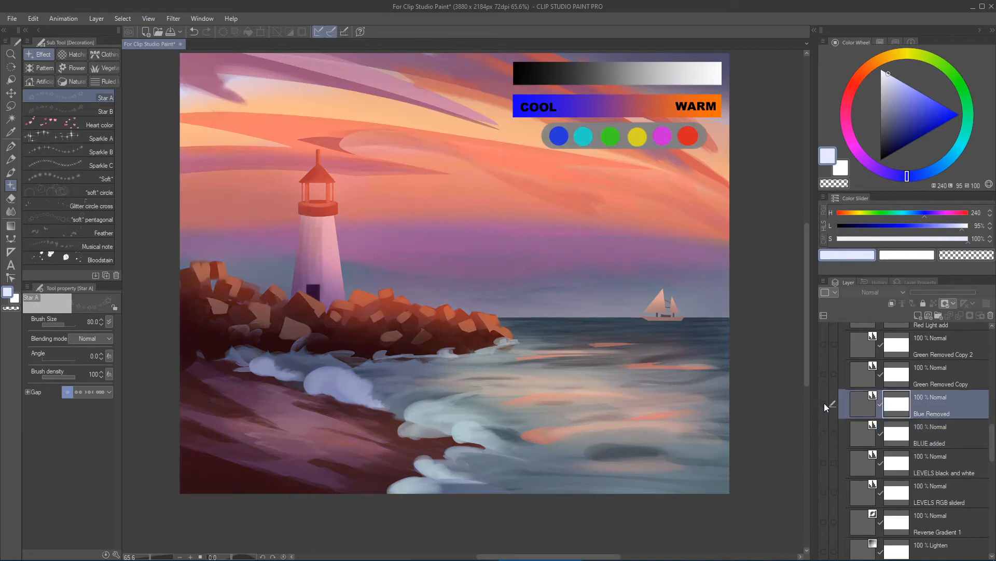
left_click(824, 403)
double_click(861, 404)
left_click(680, 261)
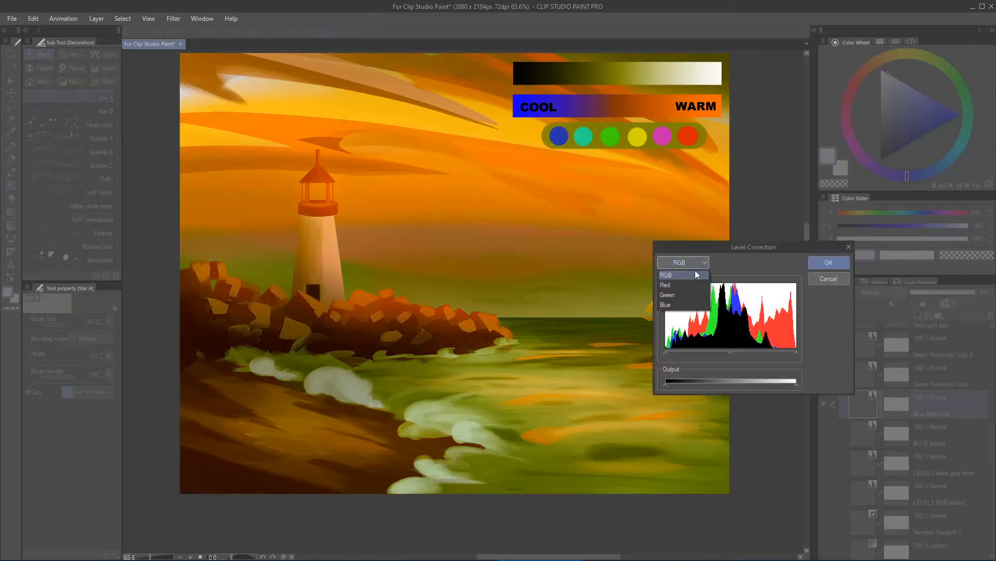
left_click(692, 310)
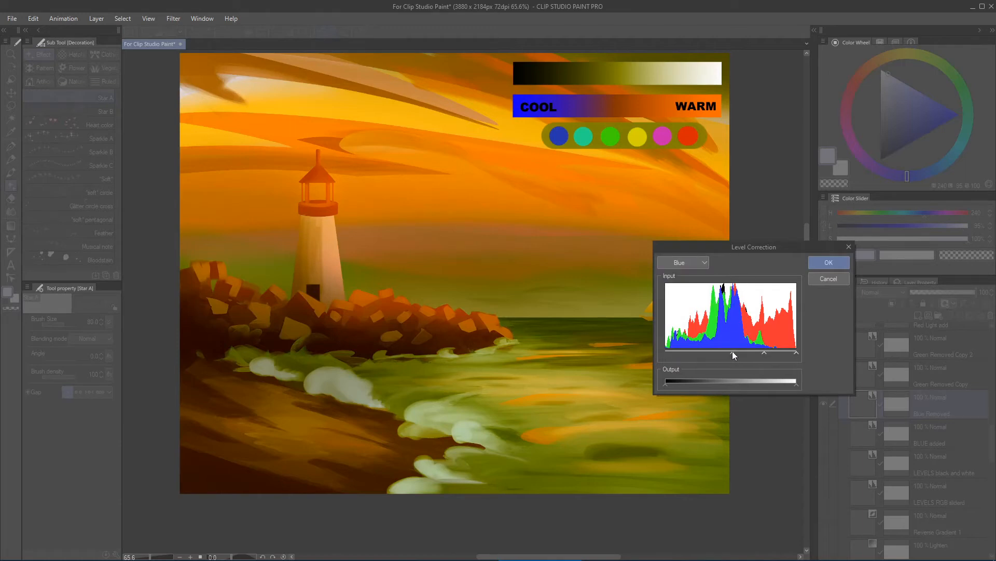
left_click_drag(668, 353, 708, 352)
left_click(684, 261)
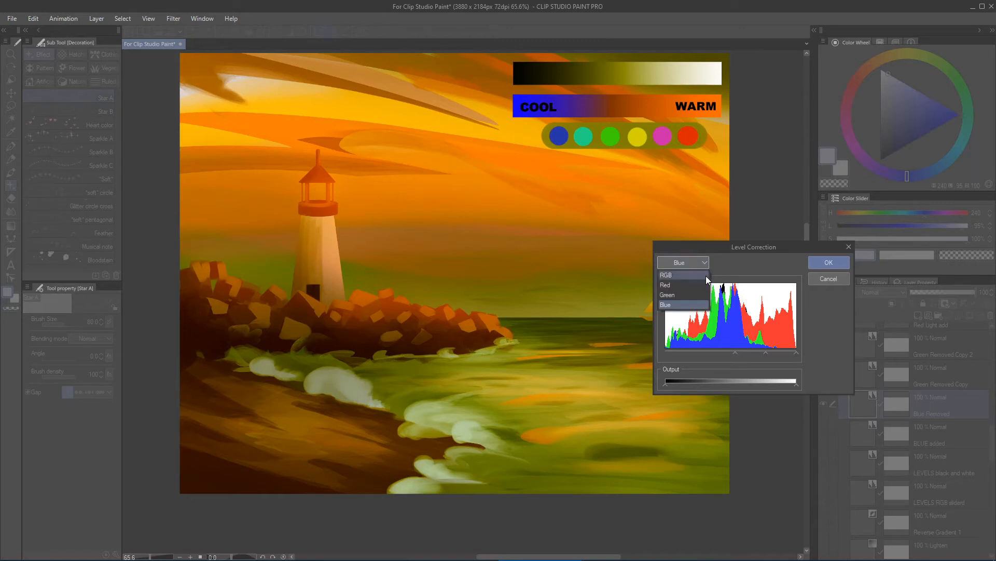
left_click(733, 266)
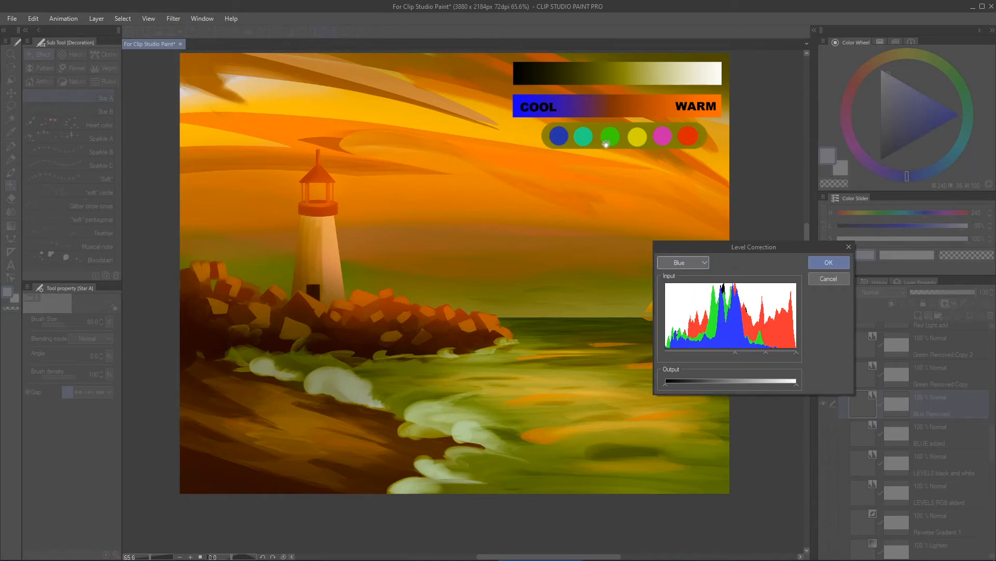
left_click(817, 278)
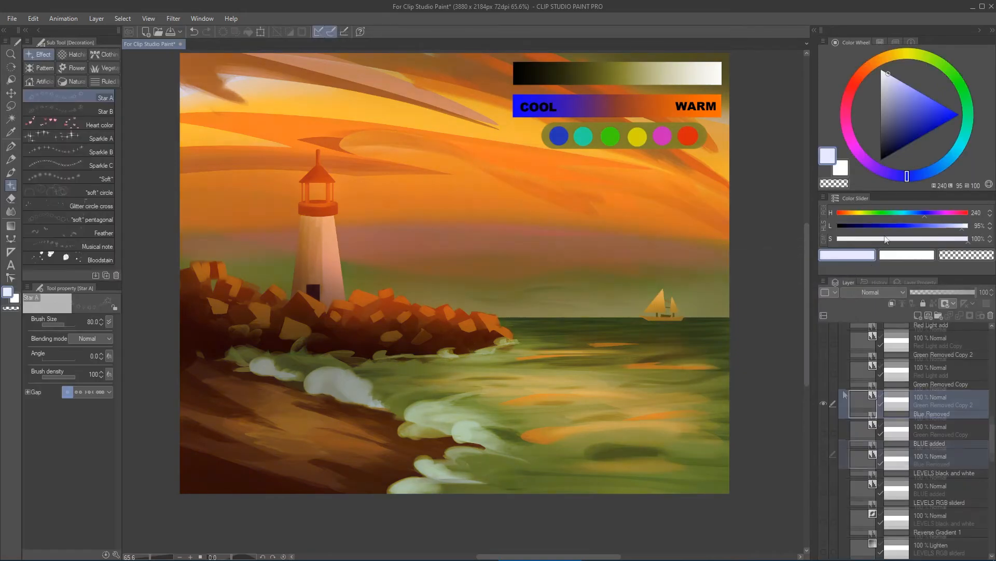
- Show the Green Removed Copy layer in place of Blue Removed and review its Green channel input levels
left_click(823, 424)
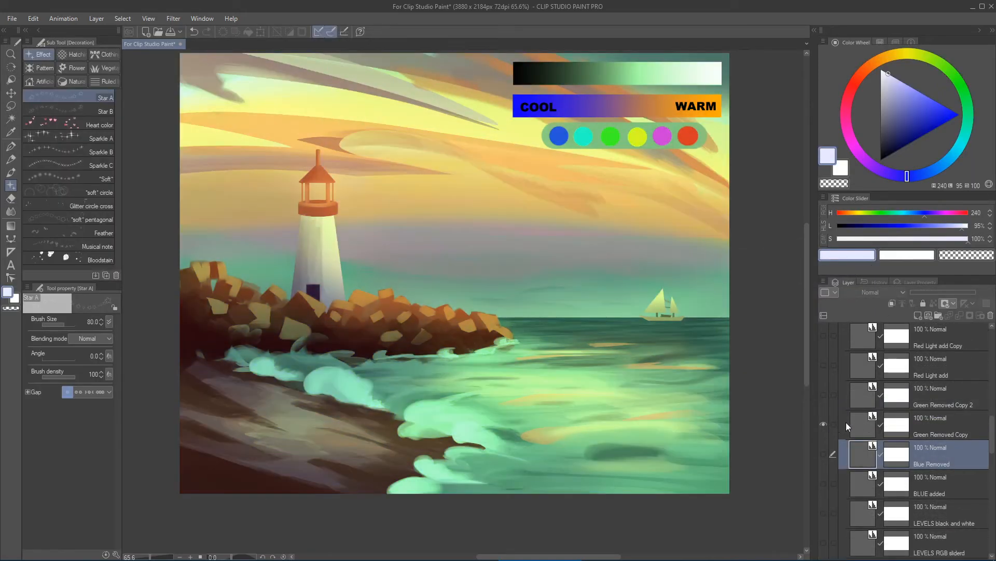
double_click(864, 422)
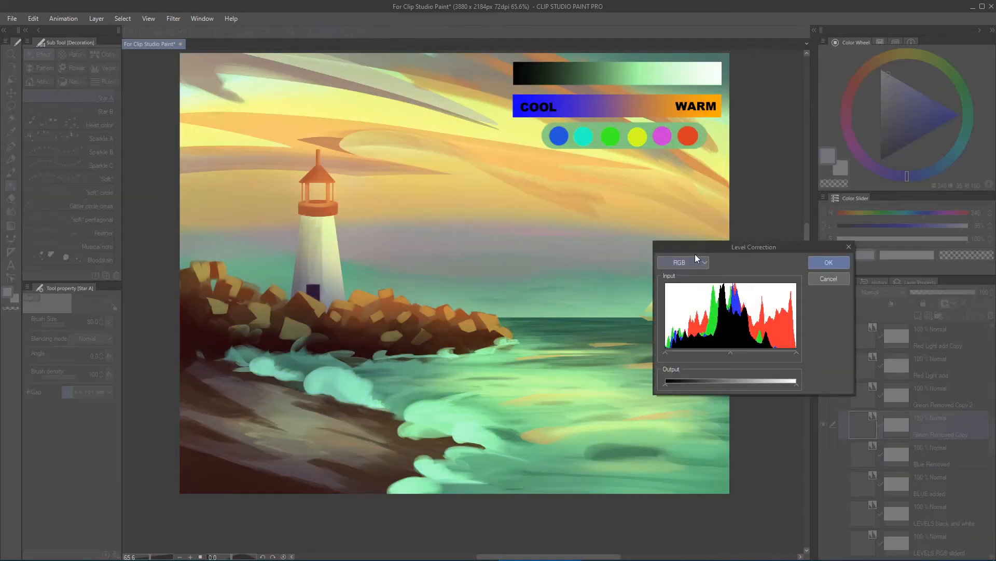
left_click(697, 263)
left_click(685, 295)
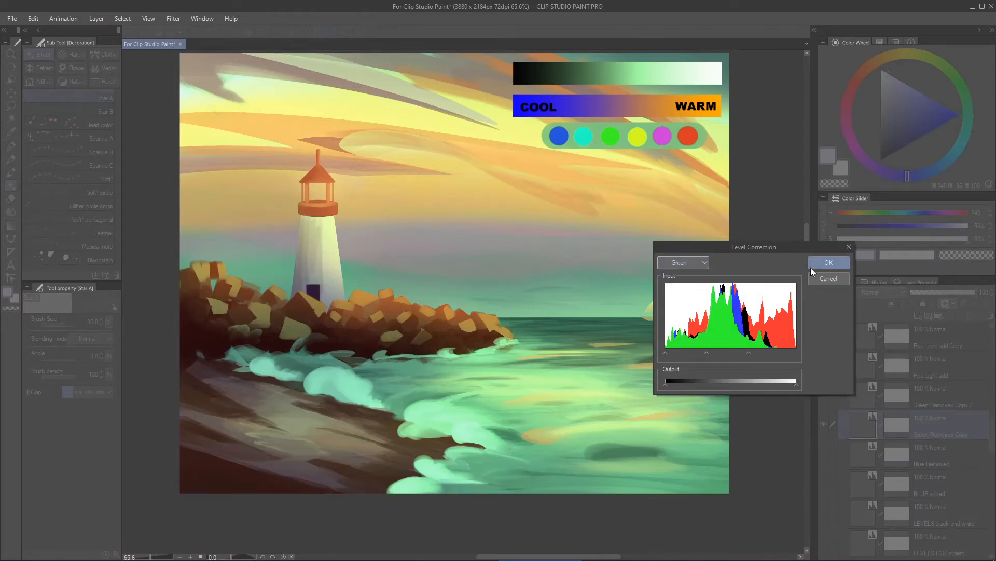
left_click(839, 263)
- Show the Green Removed Copy 2 layer, review its Green channel input levels, and close the settings without saving, leaving the layer hidden
left_click(824, 394)
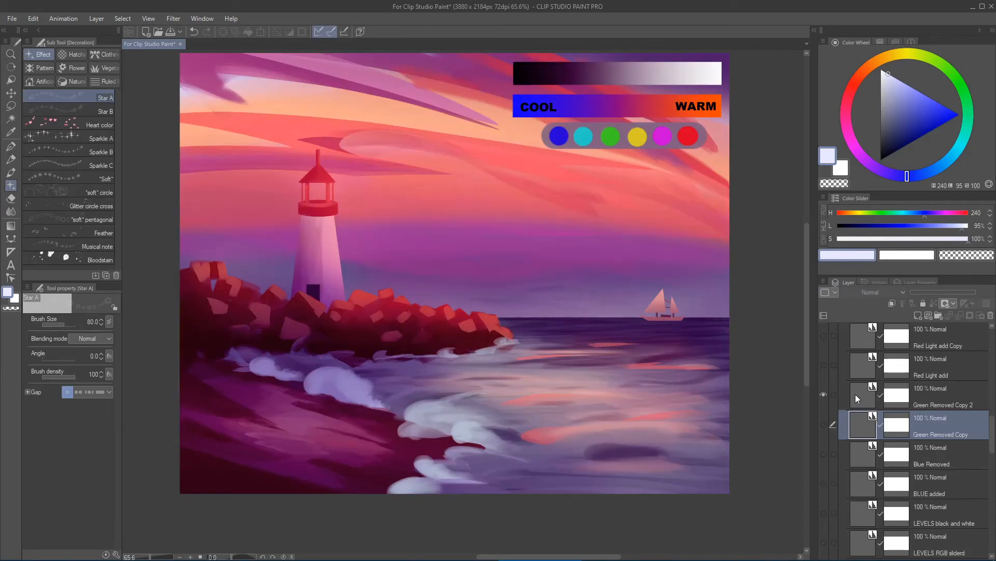
double_click(858, 397)
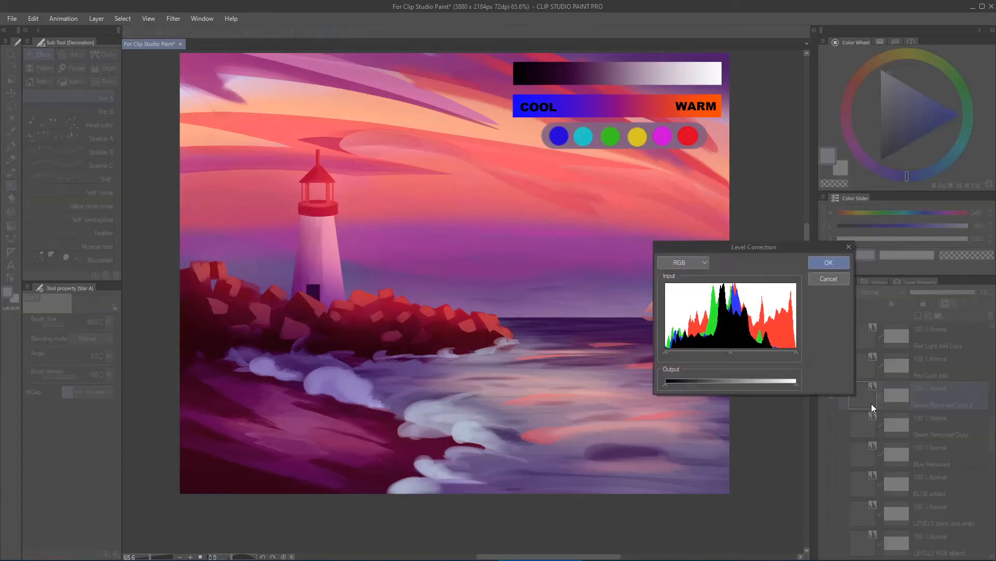
left_click(690, 263)
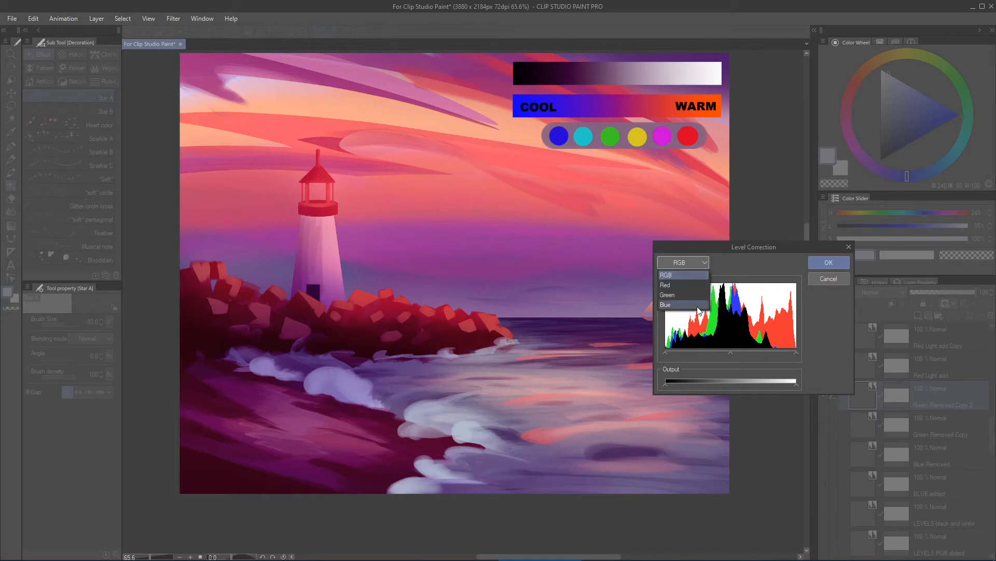
left_click(688, 295)
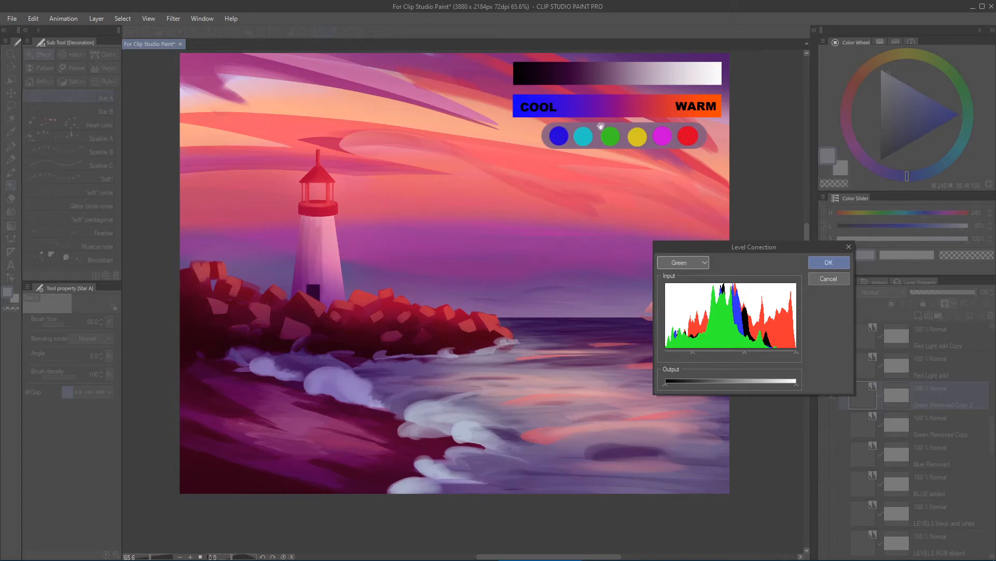
left_click(819, 276)
left_click(823, 394)
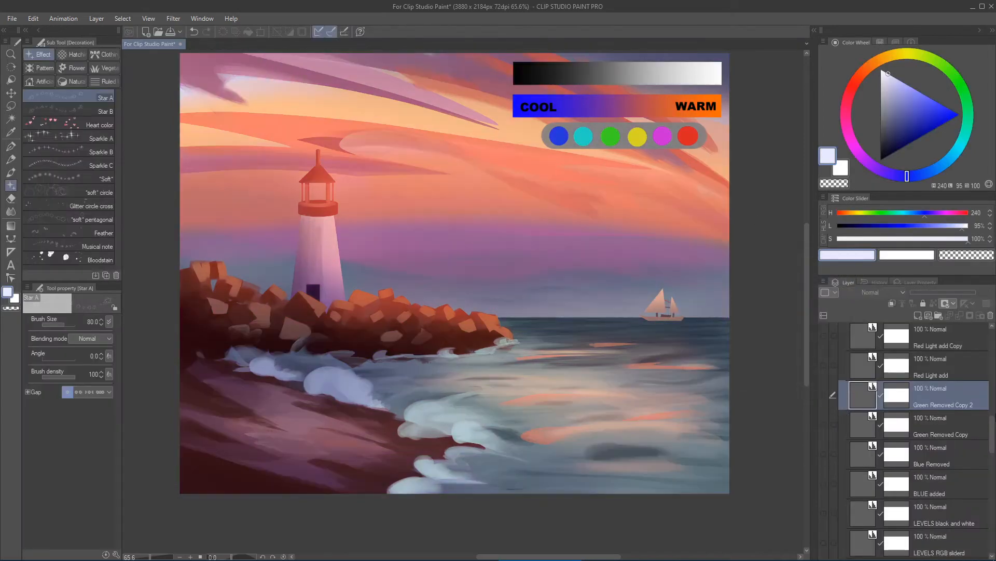
- Preview the Red Light add and Red Light add Copy layers one at a time on the painting, leaving both hidden
left_click_drag(991, 441, 990, 415)
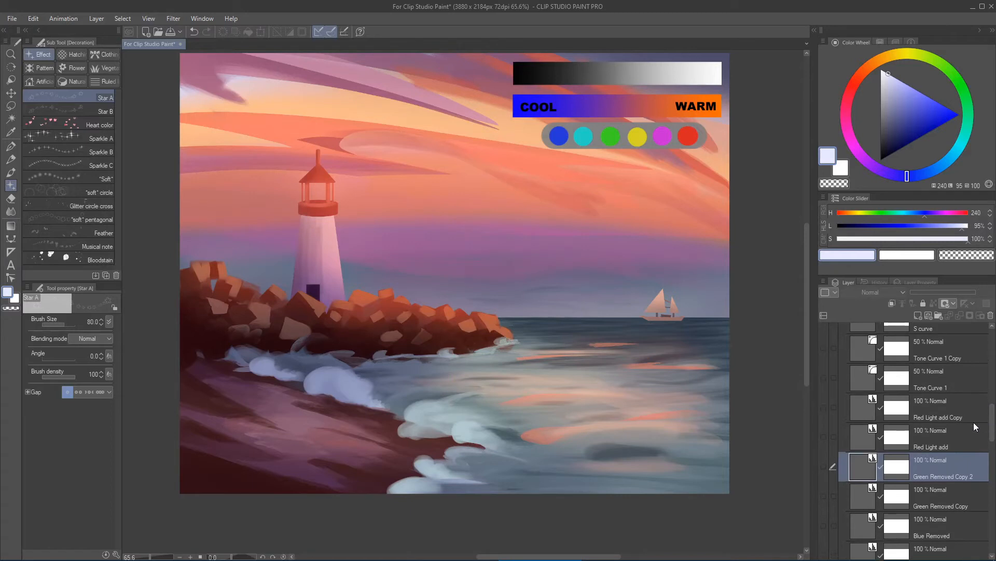
left_click(823, 437)
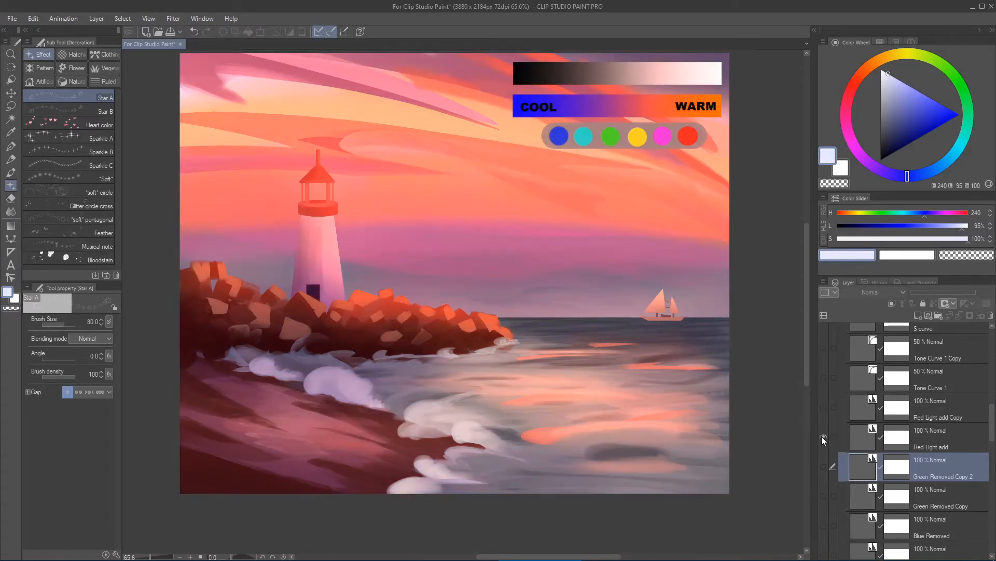
left_click(824, 437)
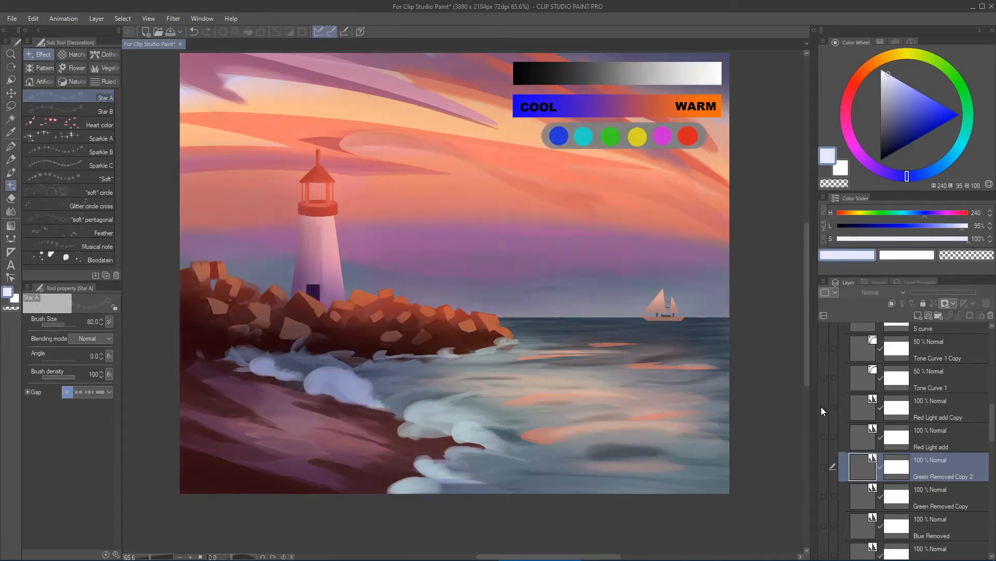
left_click(824, 406)
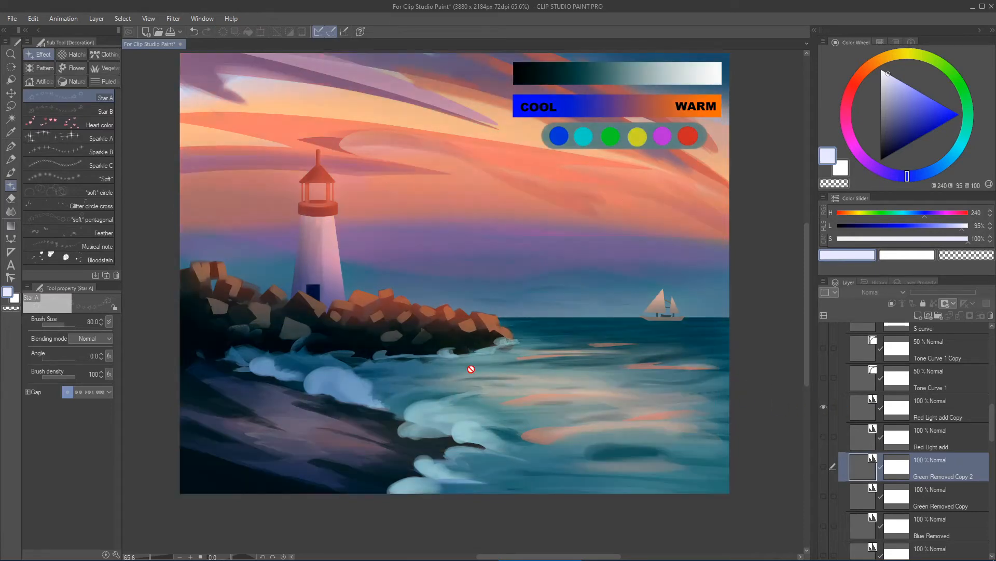
left_click(824, 408)
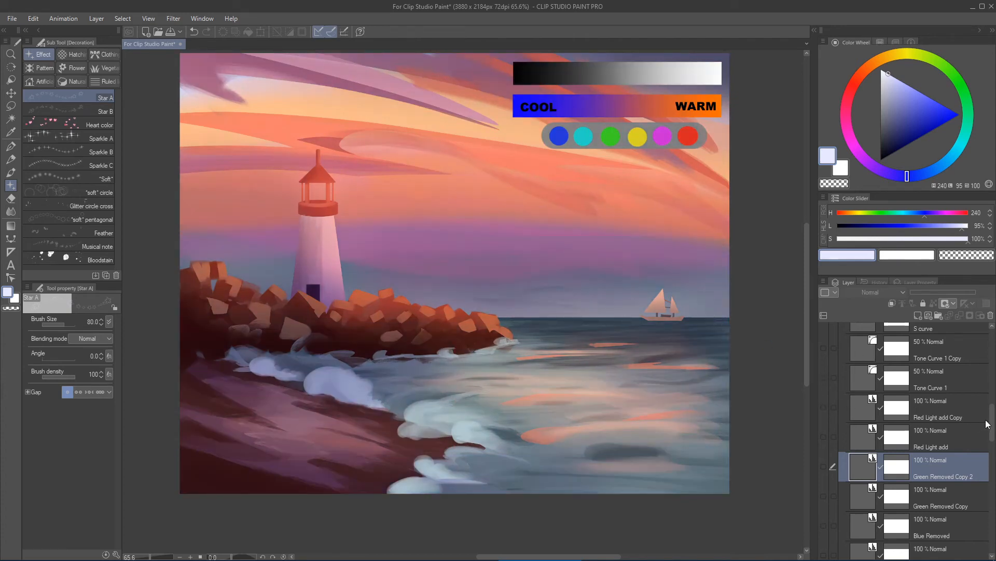
scroll(913, 395, "up", 2)
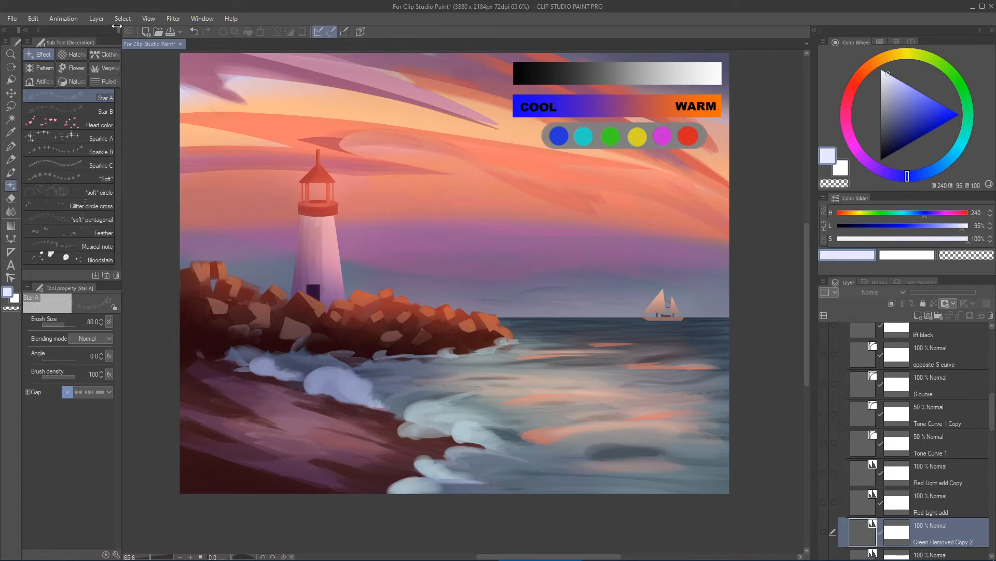
left_click(97, 18)
mouse_move(187, 57)
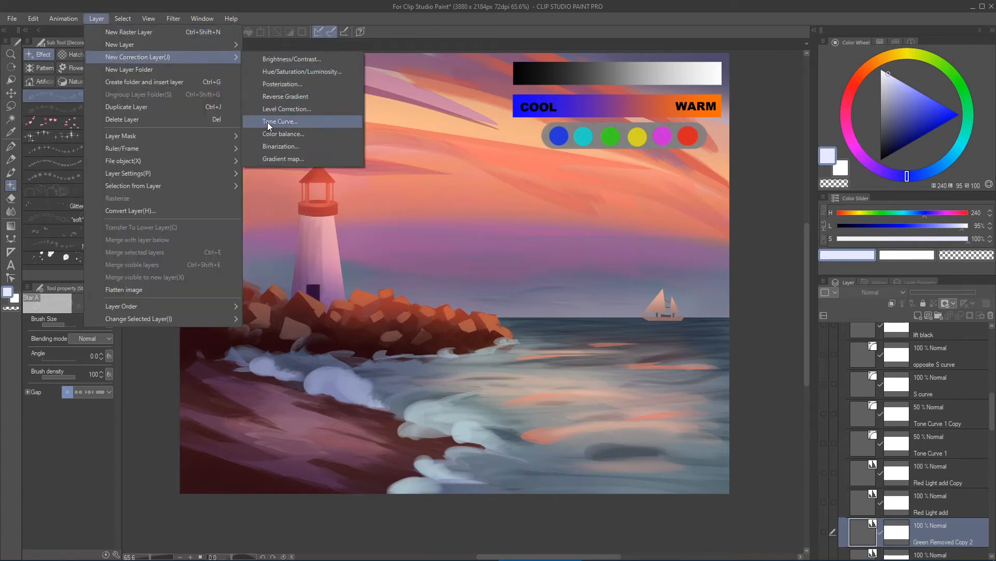
left_click(428, 11)
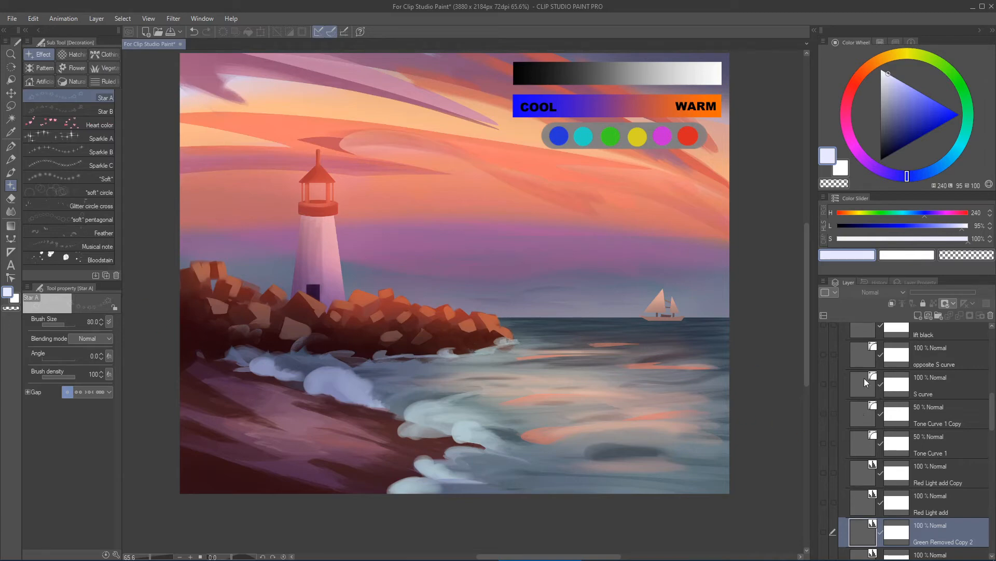
- Show the Tone Curve 1 correction layer and examine its RGB curve without changing it
left_click(825, 443)
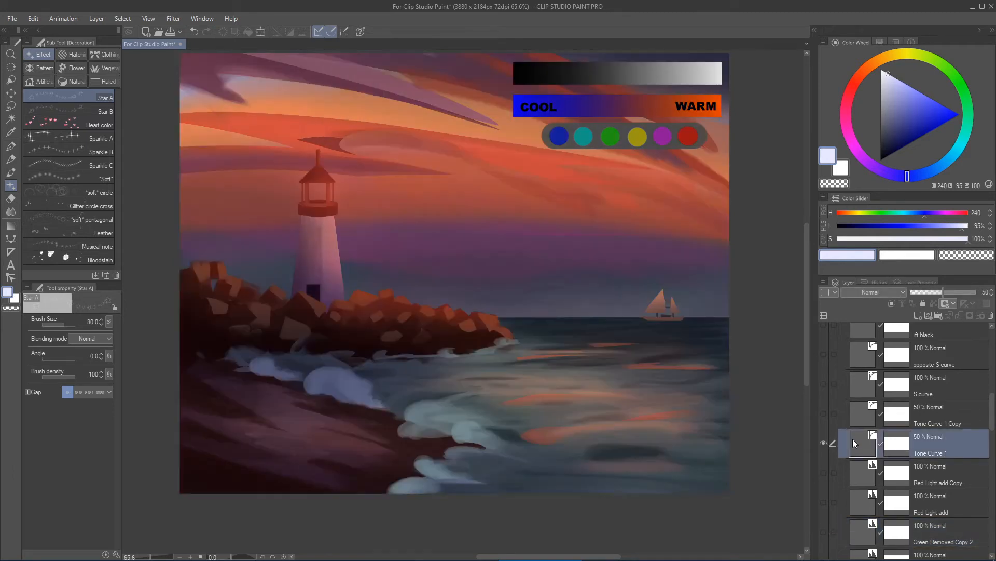
double_click(861, 438)
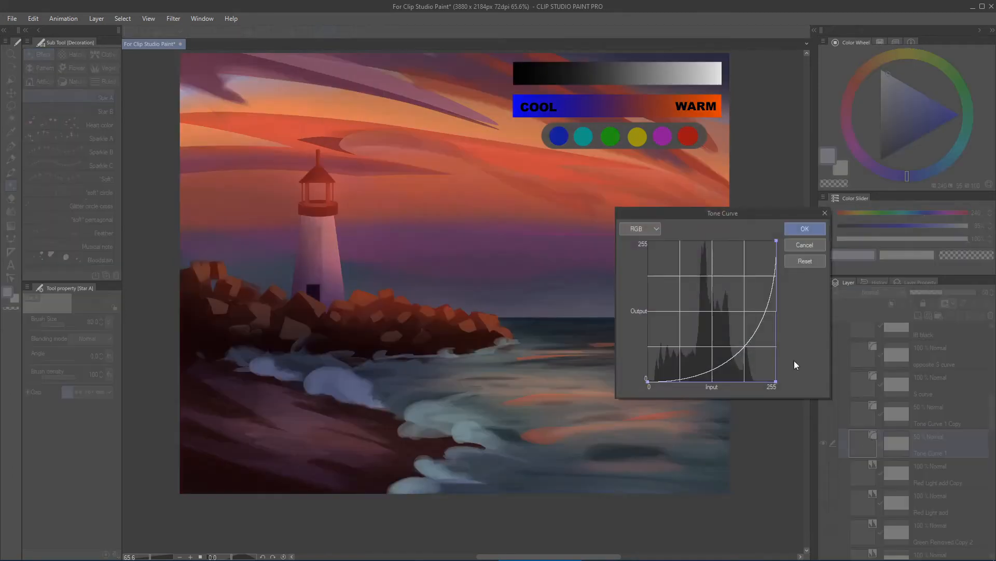
left_click(798, 247)
- Try resetting Tone Curve 1 to a straight line and adding and removing midtone and shadow points, view the channel options, and discard the edits
double_click(859, 438)
left_click(795, 265)
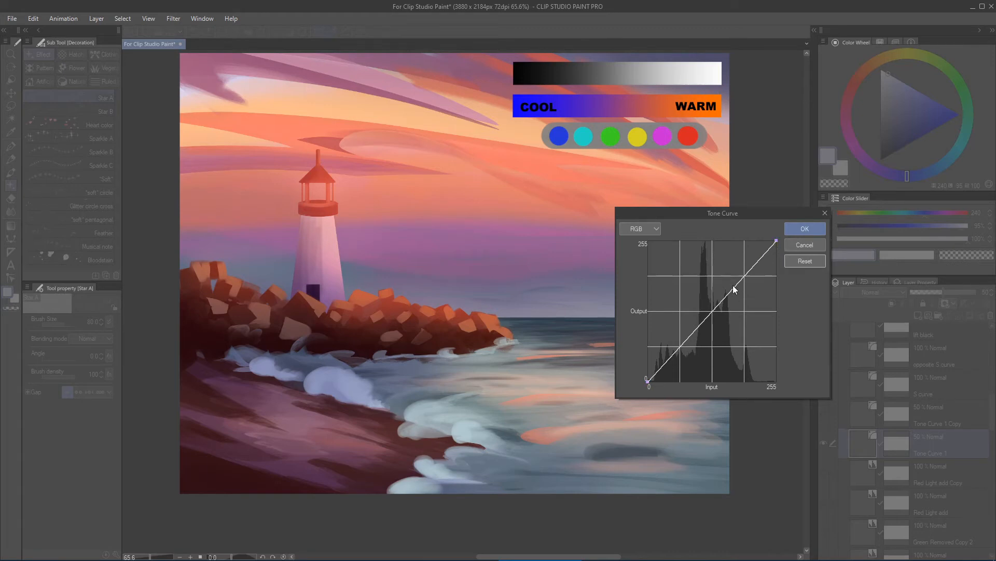
left_click_drag(713, 315, 634, 305)
left_click(679, 345)
left_click_drag(679, 346, 615, 313)
left_click(710, 313)
left_click_drag(709, 316, 585, 224)
left_click_drag(681, 345, 539, 282)
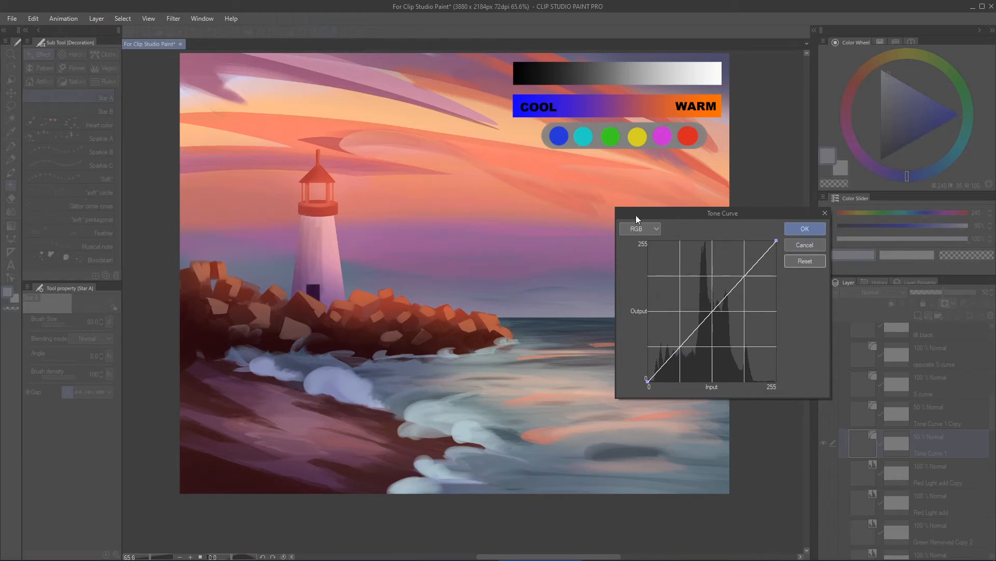
left_click(648, 231)
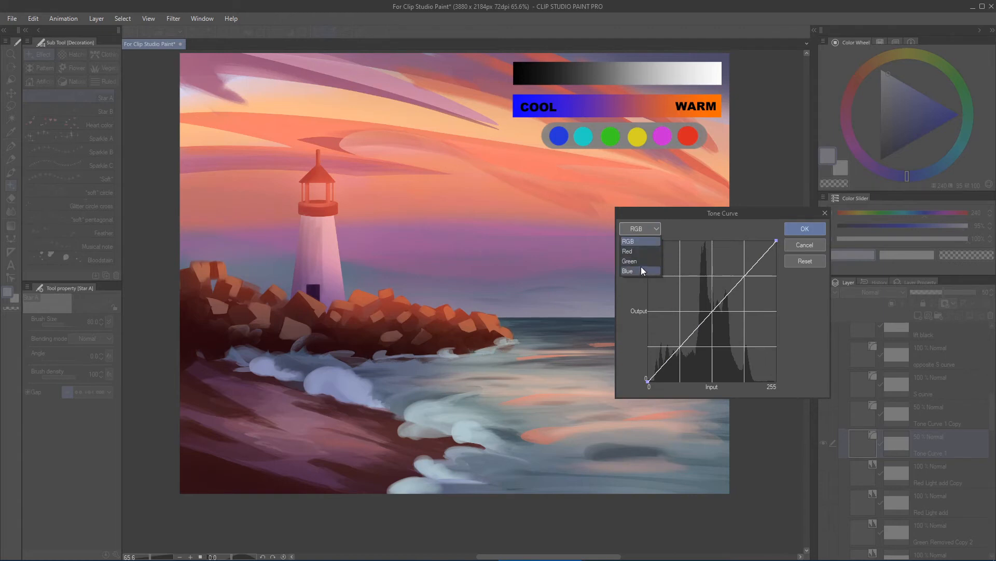
left_click(793, 244)
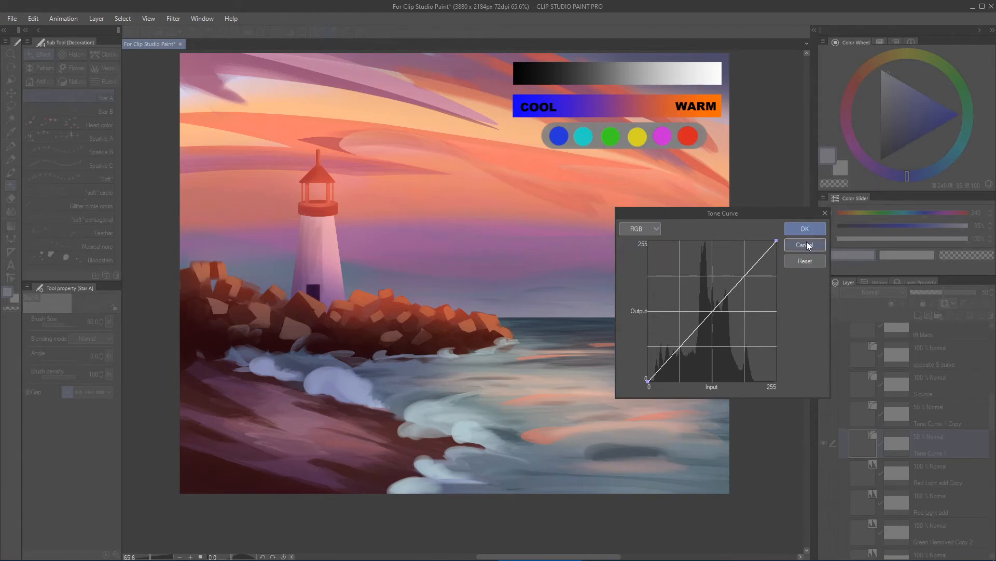
left_click(808, 245)
- Compare the painting with the Tone Curve 1 layer hidden and shown, and examine its darkening curve again
left_click(826, 442)
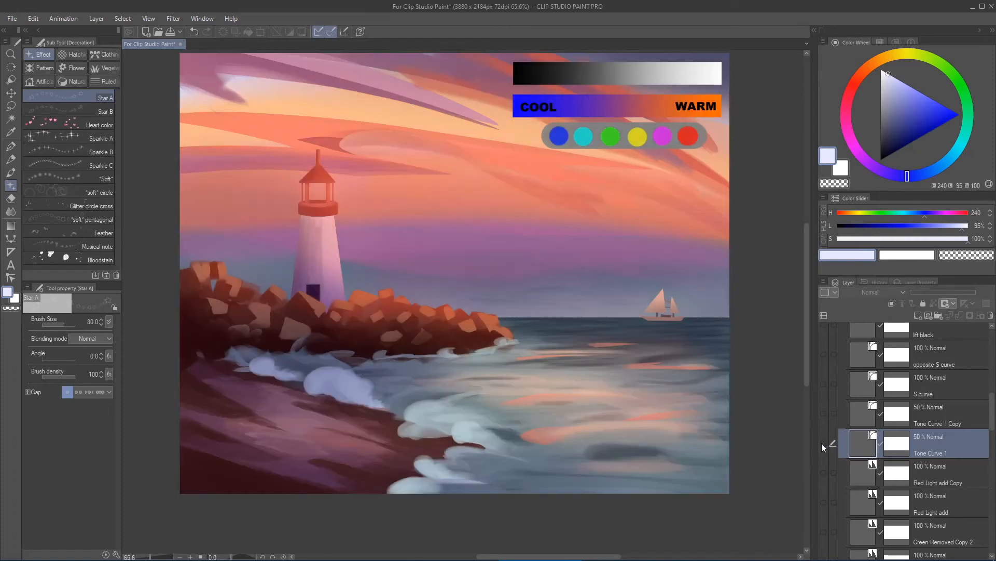
left_click(823, 444)
left_click(827, 443)
left_click(824, 442)
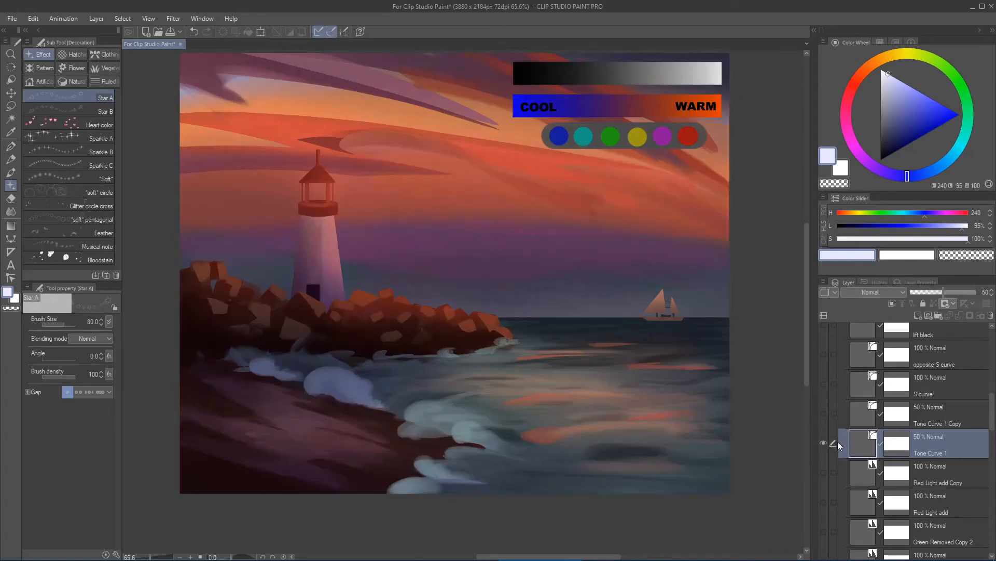
left_click(827, 443)
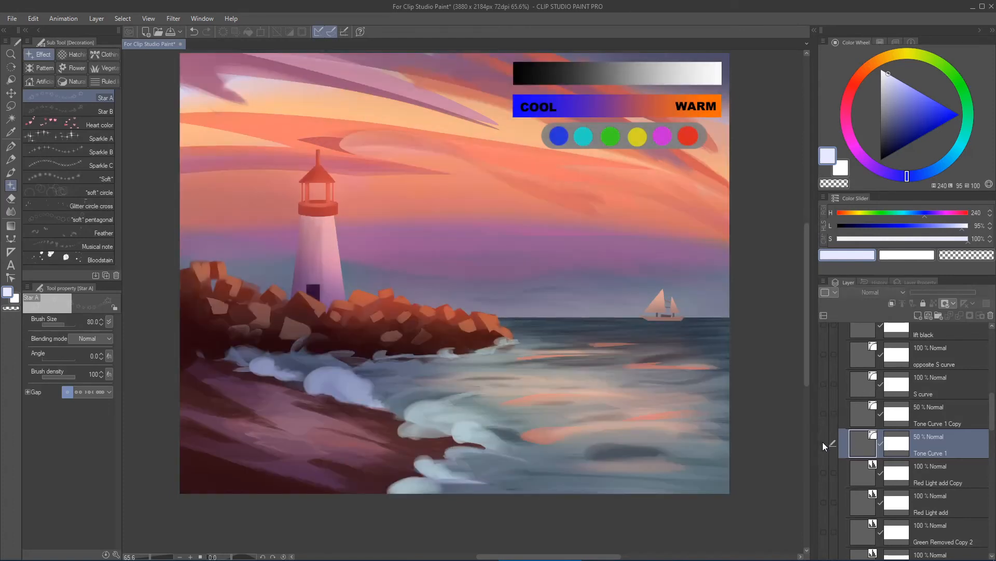
left_click(823, 442)
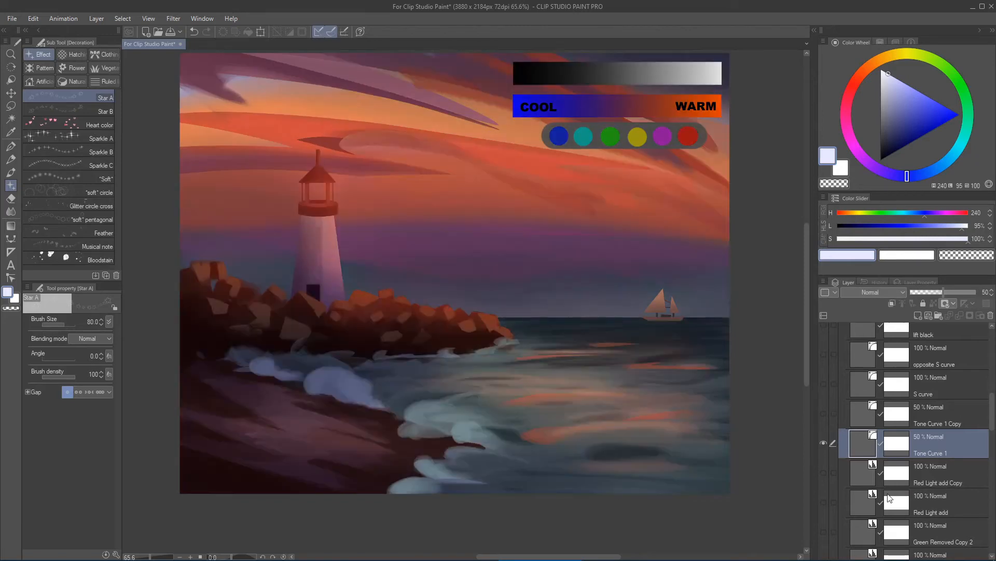
double_click(862, 448)
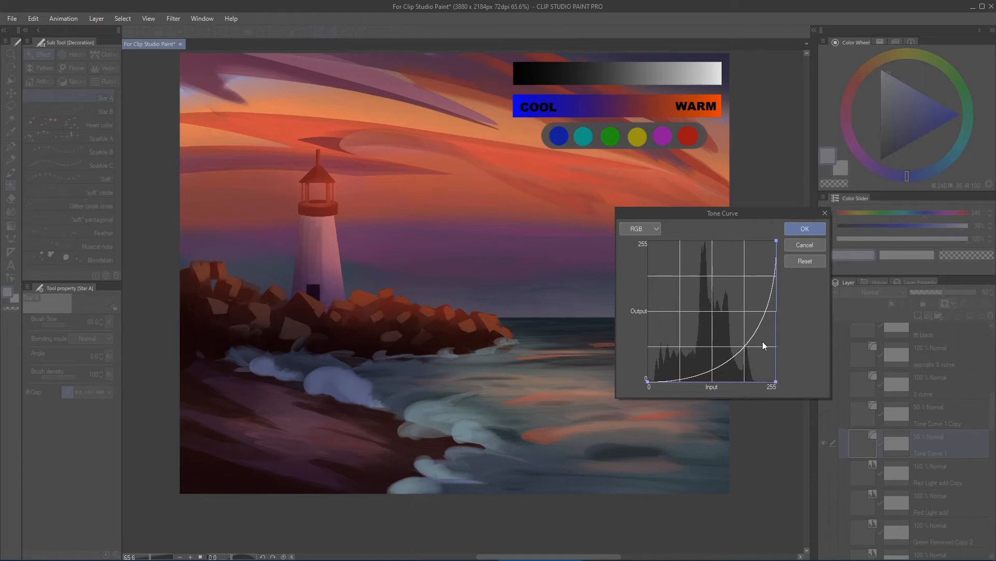
left_click(811, 245)
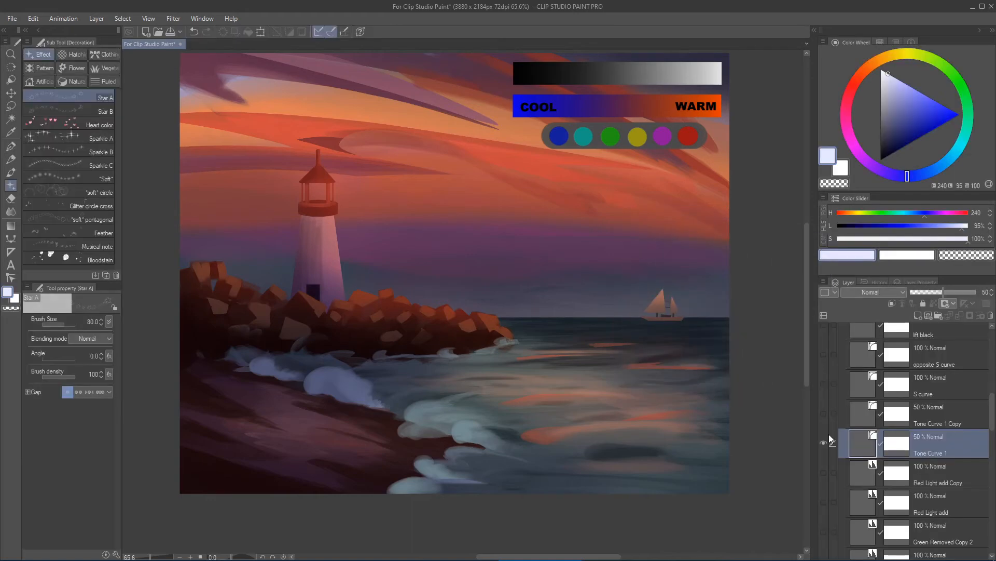
- Show the Tone Curve 1 Copy layer, examine its brightening curve, and hide the layer again
left_click(824, 413)
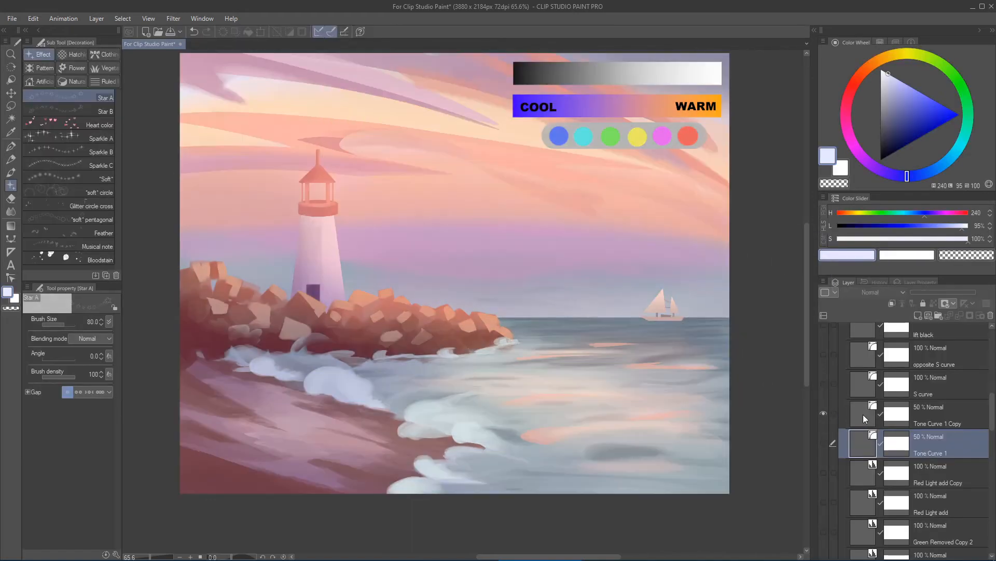
double_click(864, 414)
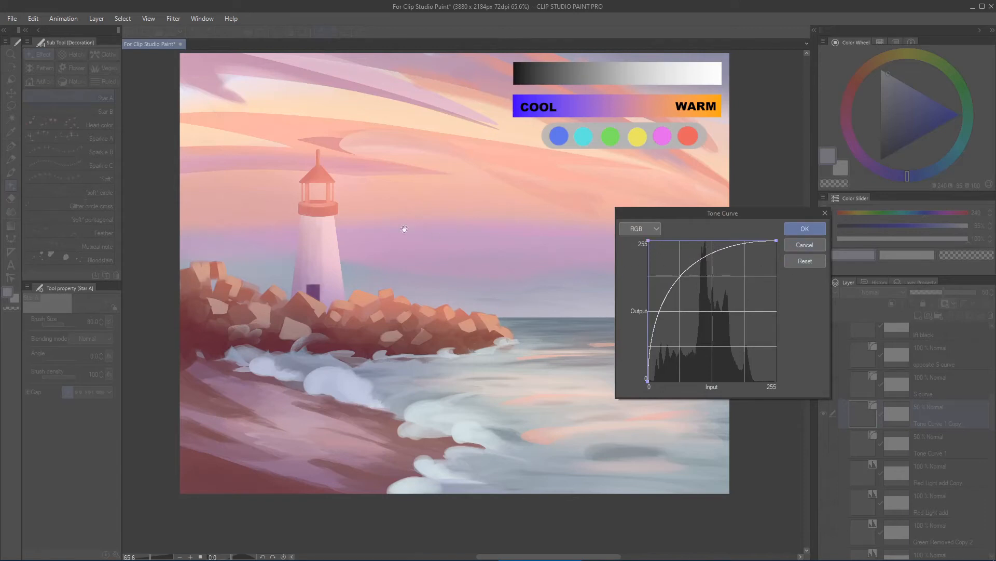
left_click(792, 244)
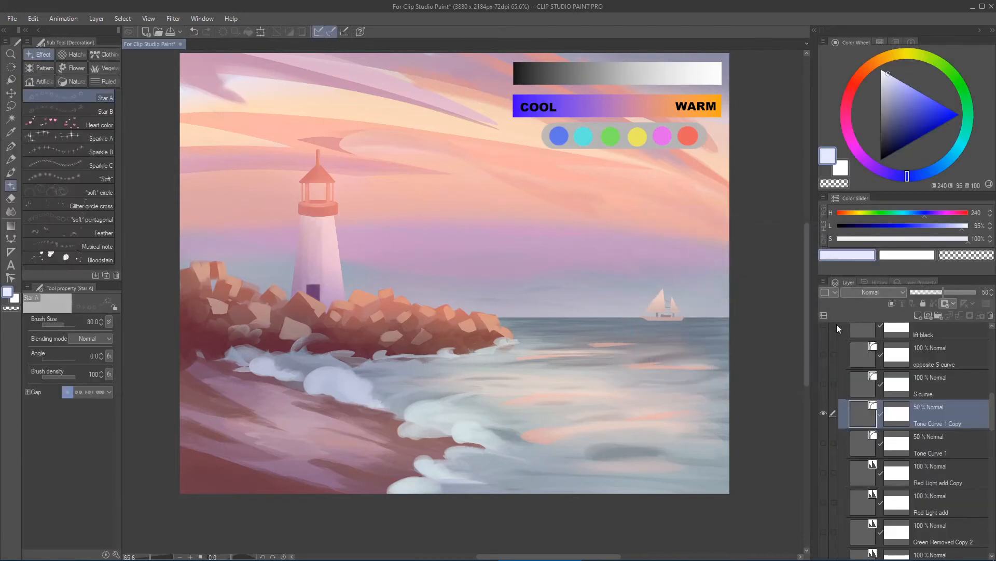
left_click(824, 412)
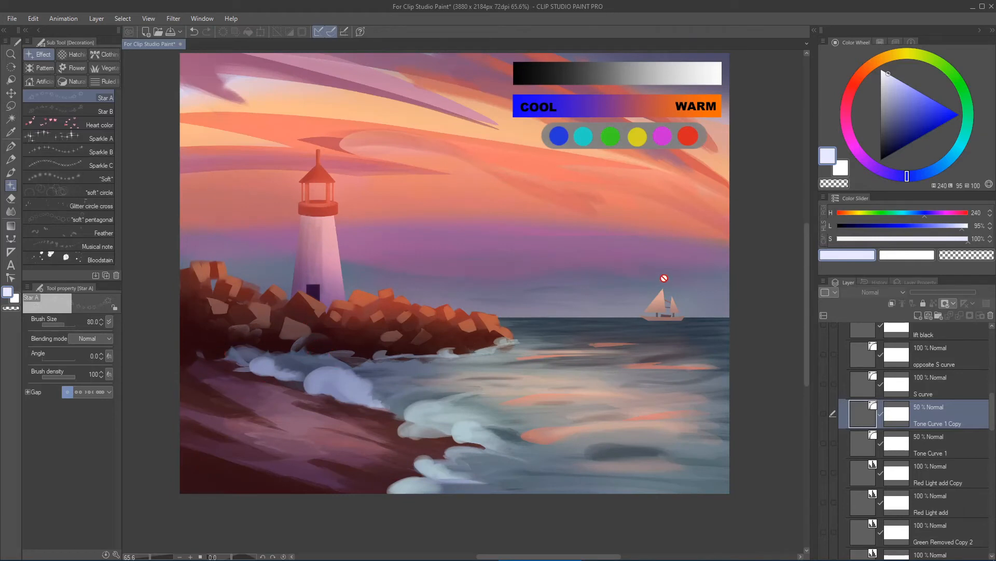
- Show the S curve correction layer and examine its shadow and highlight points in the tone curve
scroll(991, 410, "up", 2)
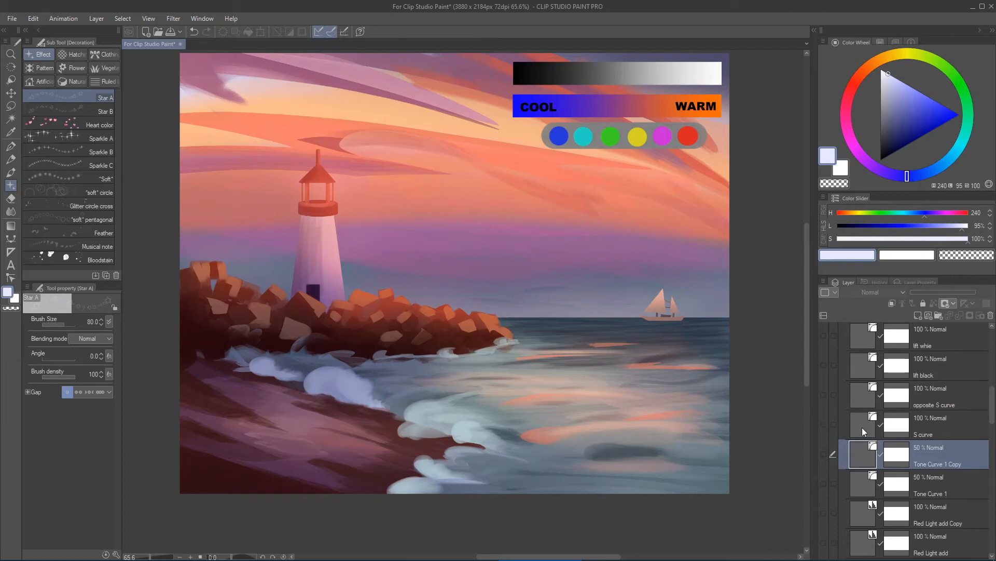
left_click(927, 435)
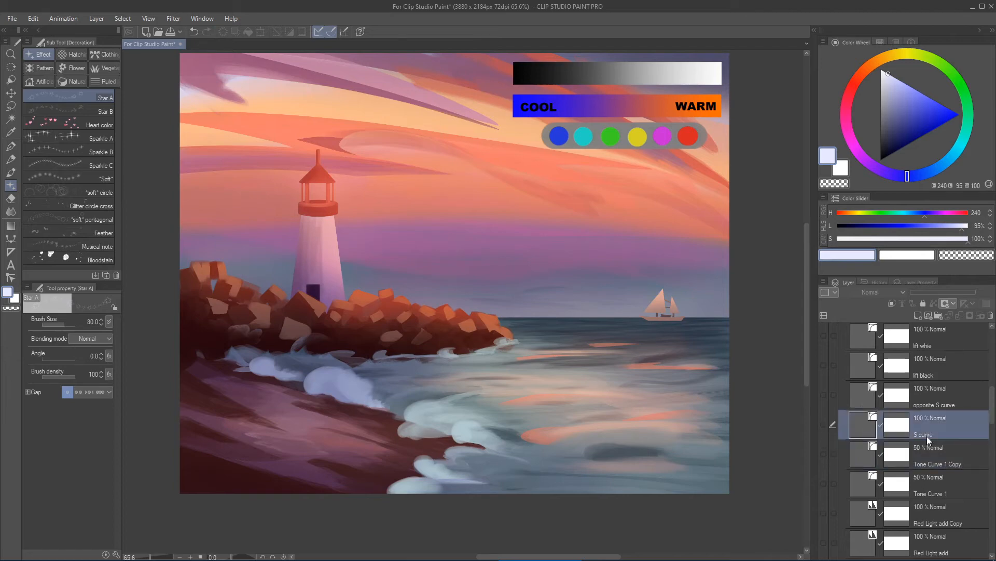
left_click(823, 425)
double_click(873, 418)
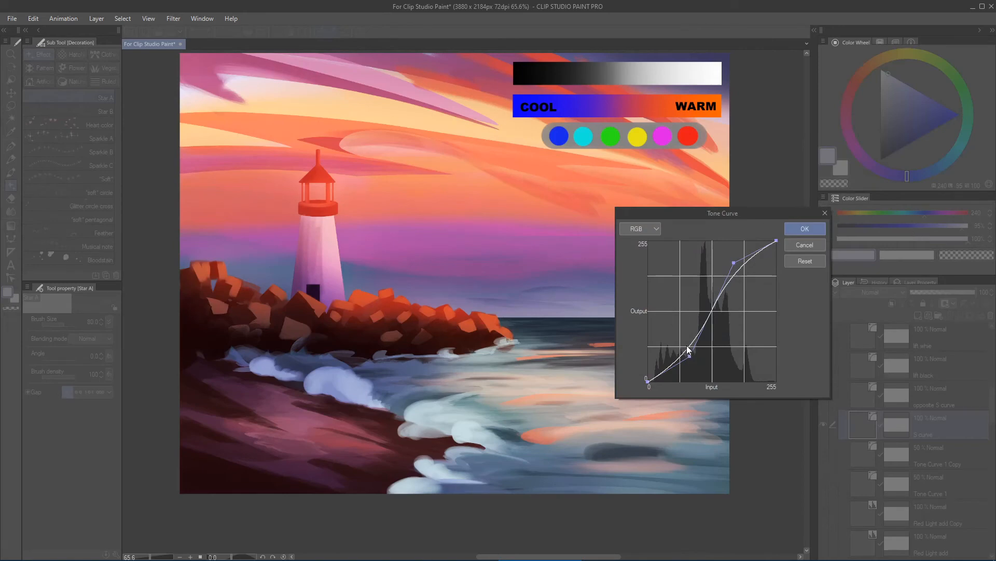
left_click(734, 265)
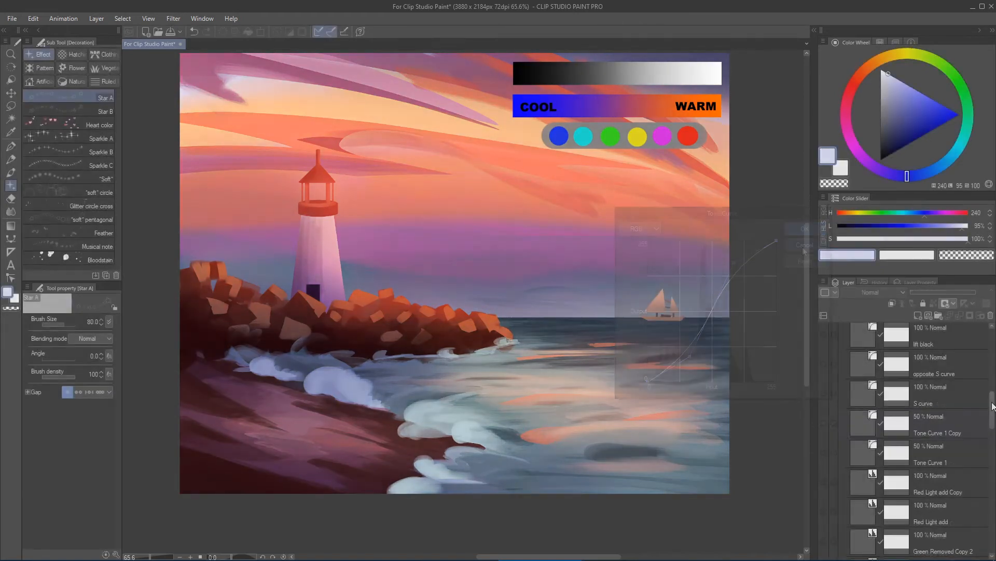
- Show the opposite S curve layer, examine its tone curve, and close it without changes
left_click(826, 409)
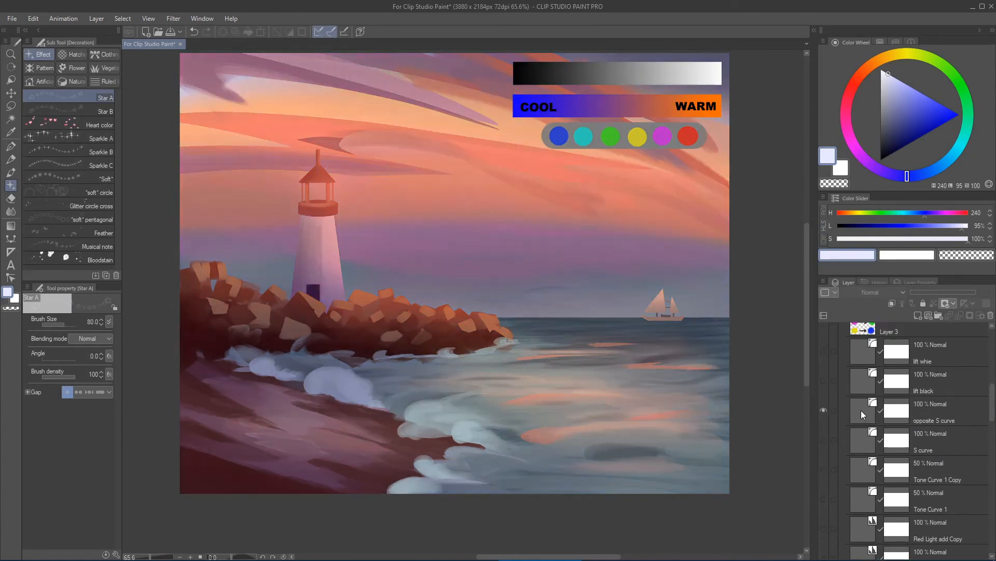
double_click(861, 410)
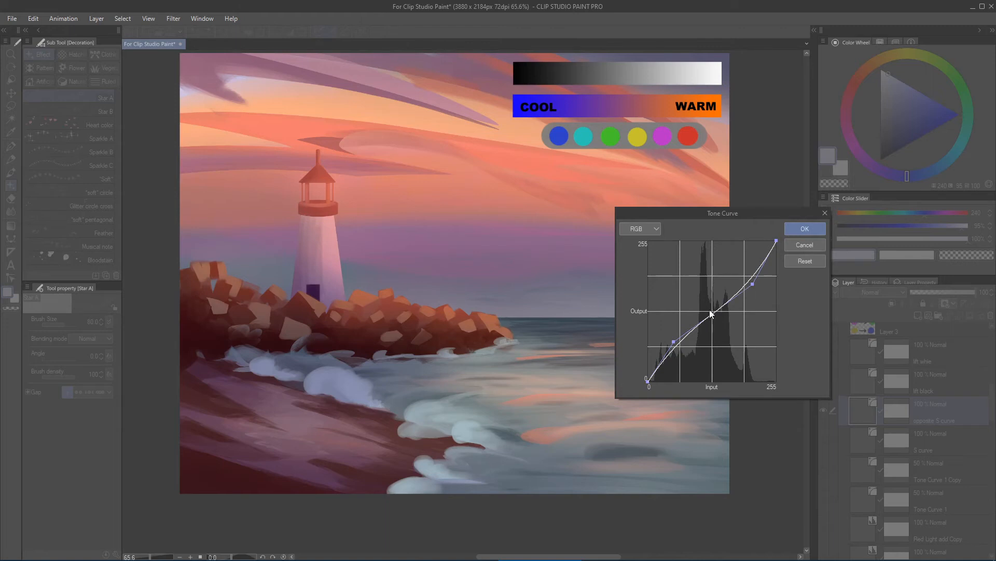
left_click(804, 245)
- Try returning the black point of the lift black layer's tone curve to zero output, and discard the change
double_click(862, 380)
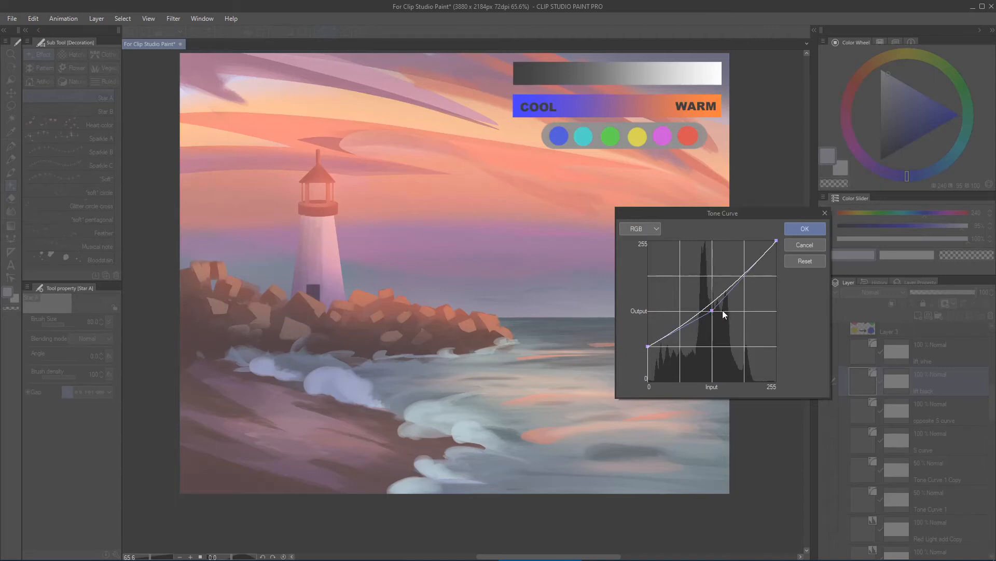
left_click_drag(649, 347, 648, 381)
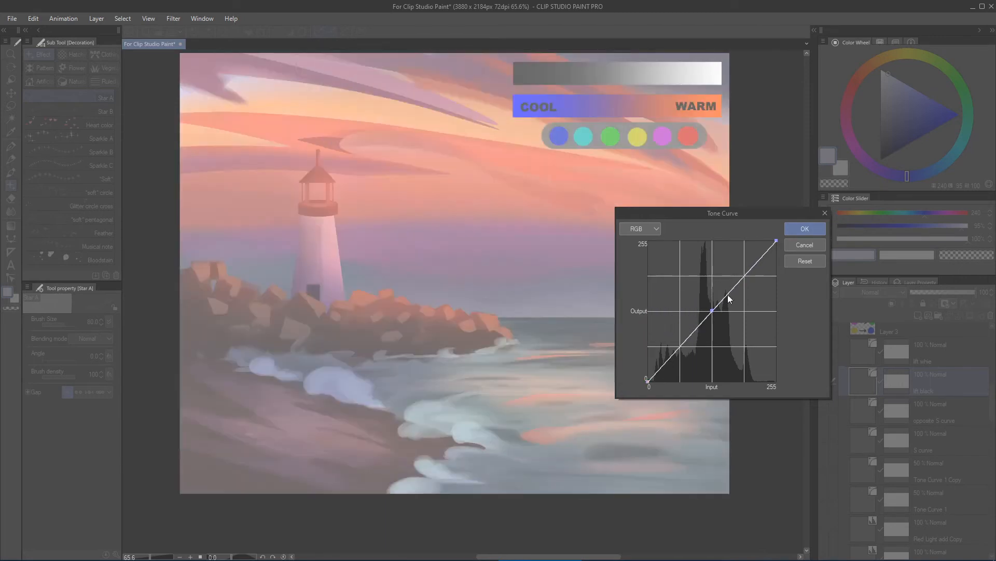
left_click(797, 246)
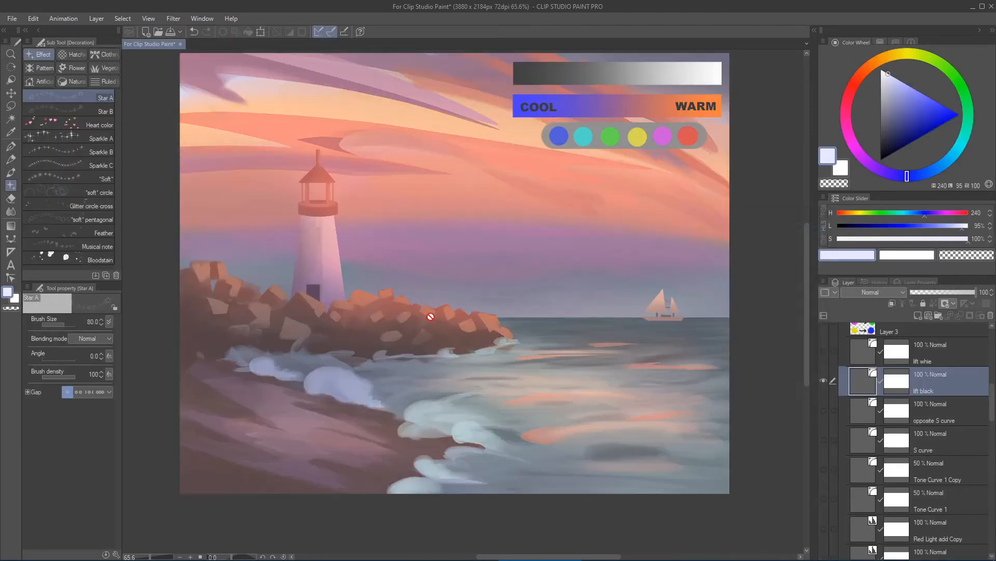
- Compare the painting with the lift black layer shown and hidden, leaving it hidden
left_click(824, 380)
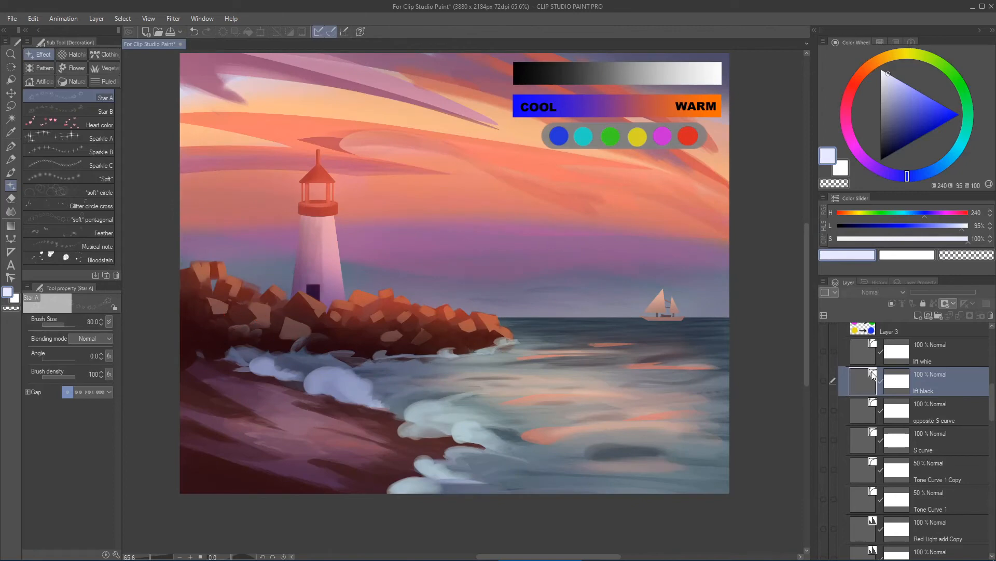
left_click(824, 381)
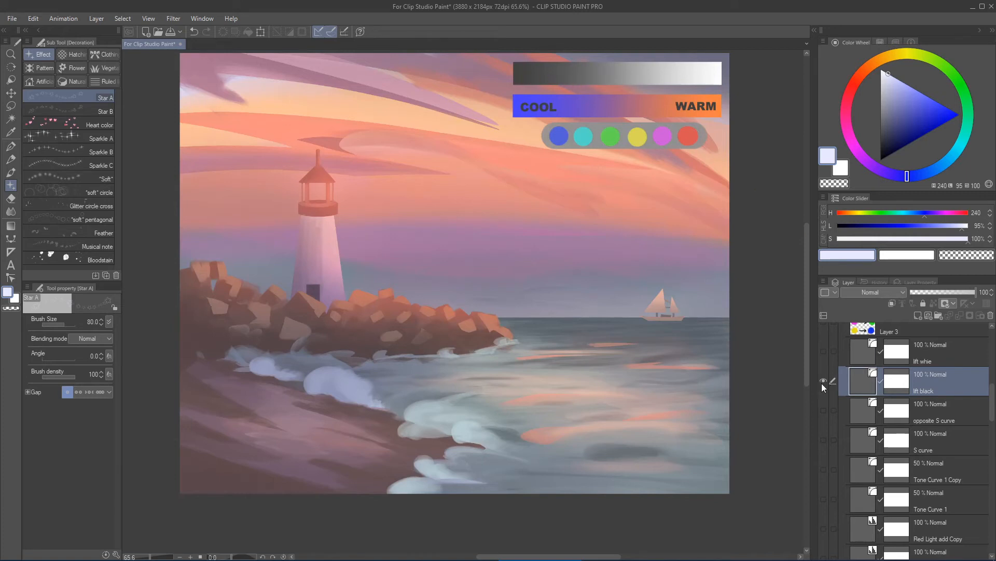
left_click(824, 381)
- Show the lift whie correction layer, examine the white point in its tone curve, and close it without changes
left_click(858, 358)
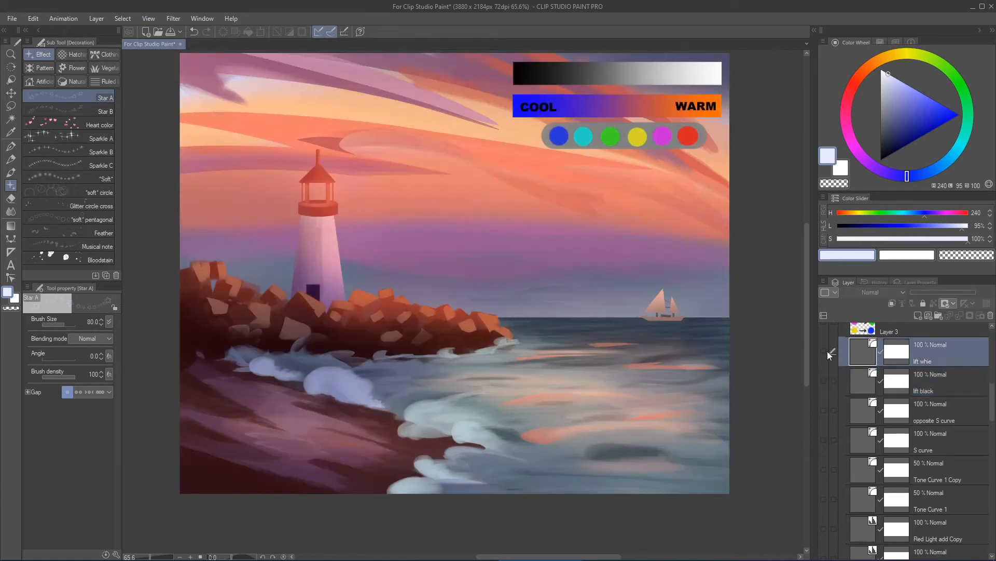
left_click(828, 351)
double_click(858, 354)
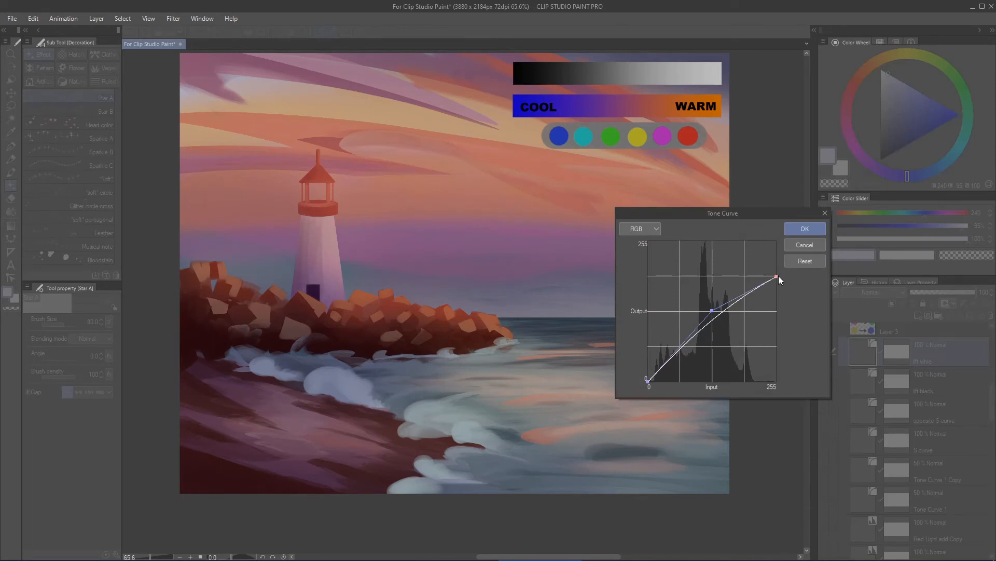
left_click(804, 244)
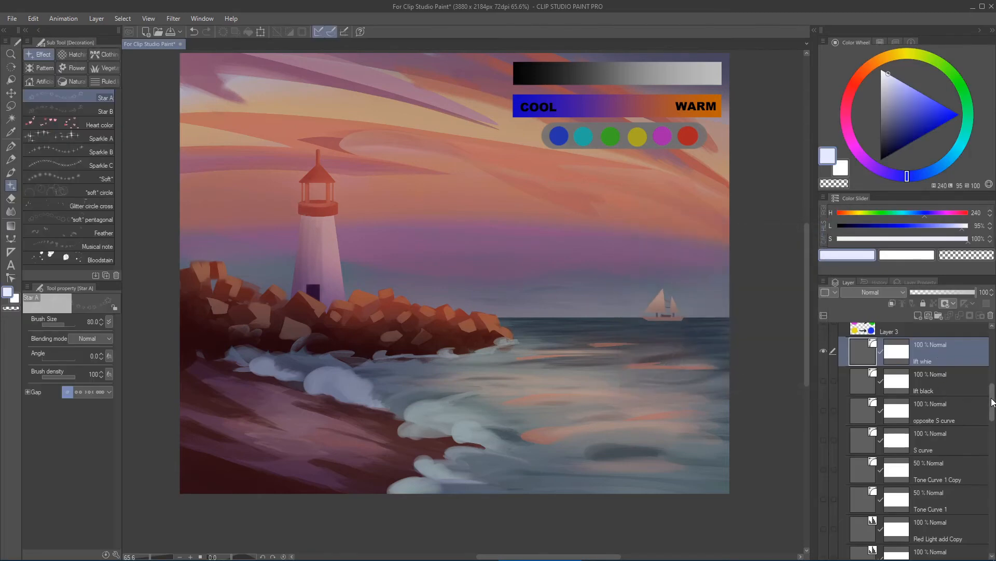
- Try returning the white point of the lift whie layer's tone curve to an output of 255
mouse_move(992, 398)
left_mouse_down()
mouse_move(991, 384)
mouse_move(991, 399)
left_mouse_up()
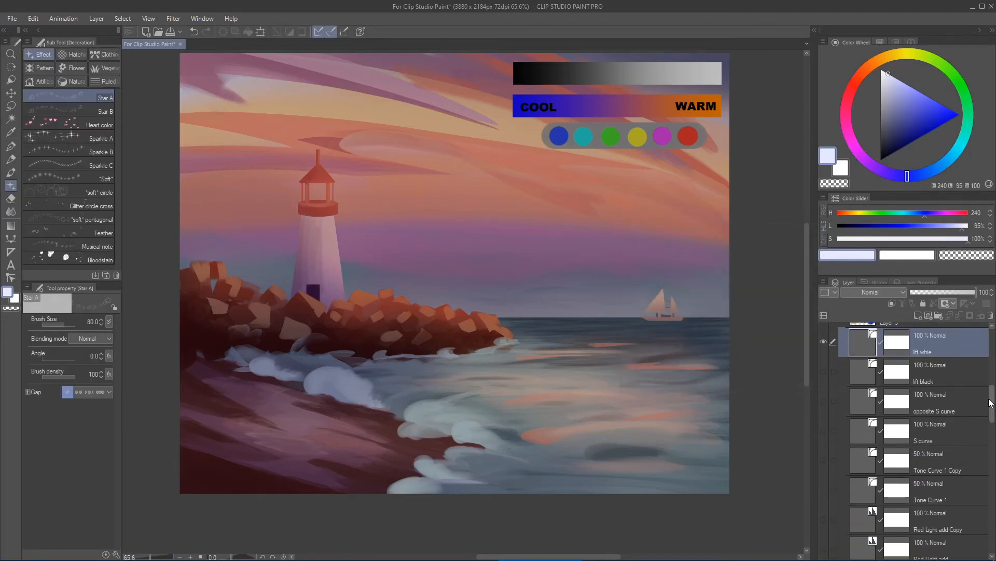
double_click(858, 343)
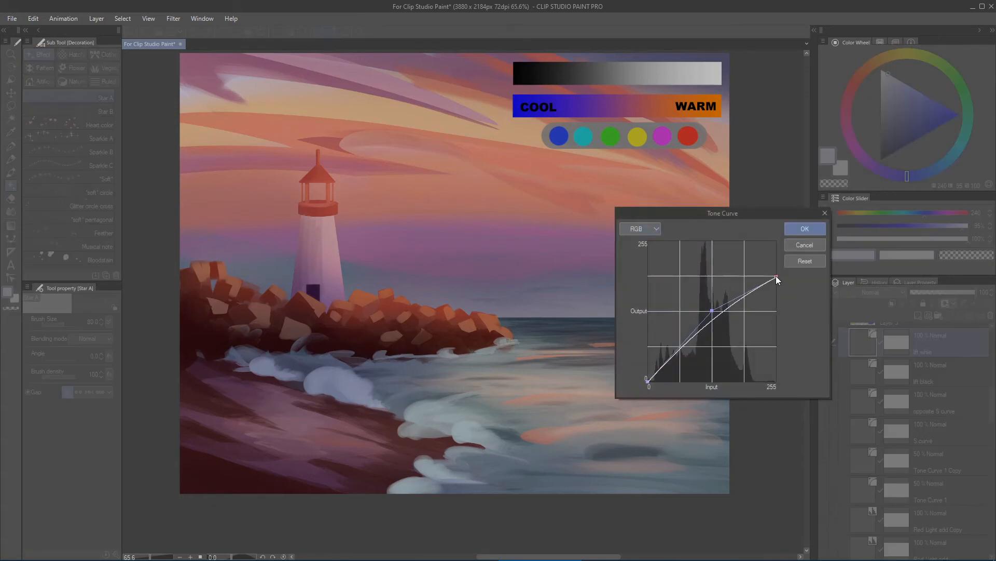
left_click_drag(776, 276, 776, 241)
- Try lowering the midtones of the red channel's tone curve, and discard the changes
left_click(646, 230)
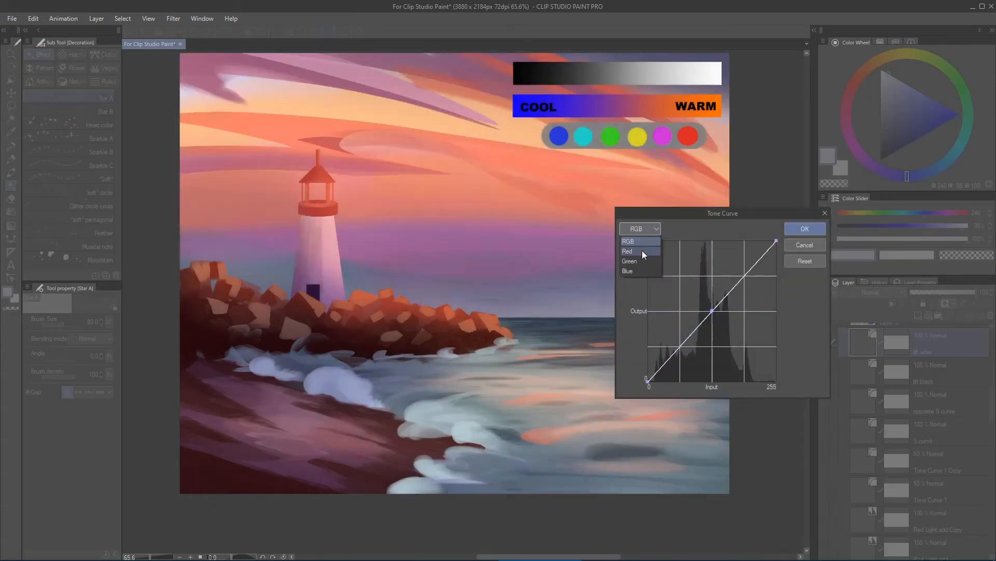
left_click(643, 251)
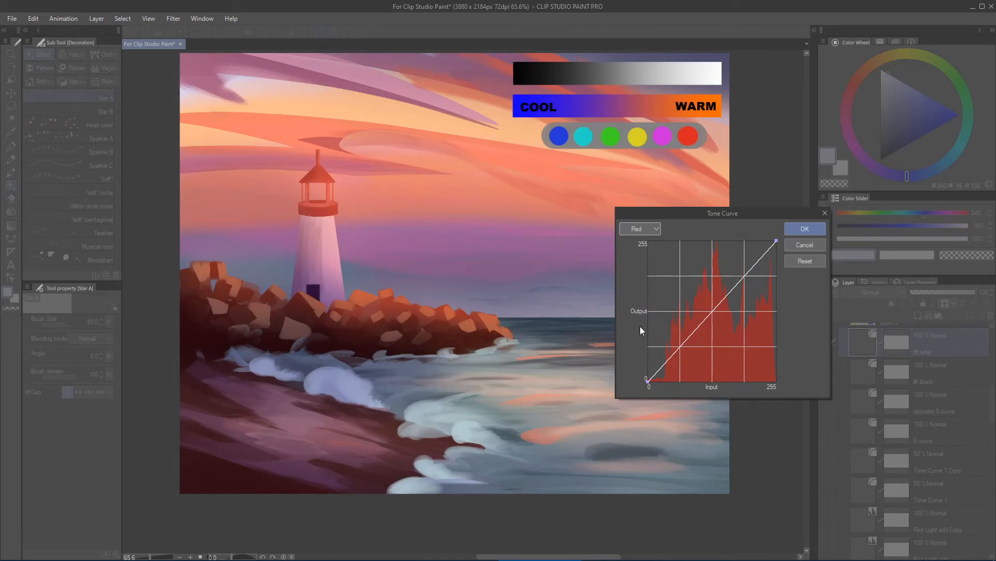
left_click(656, 229)
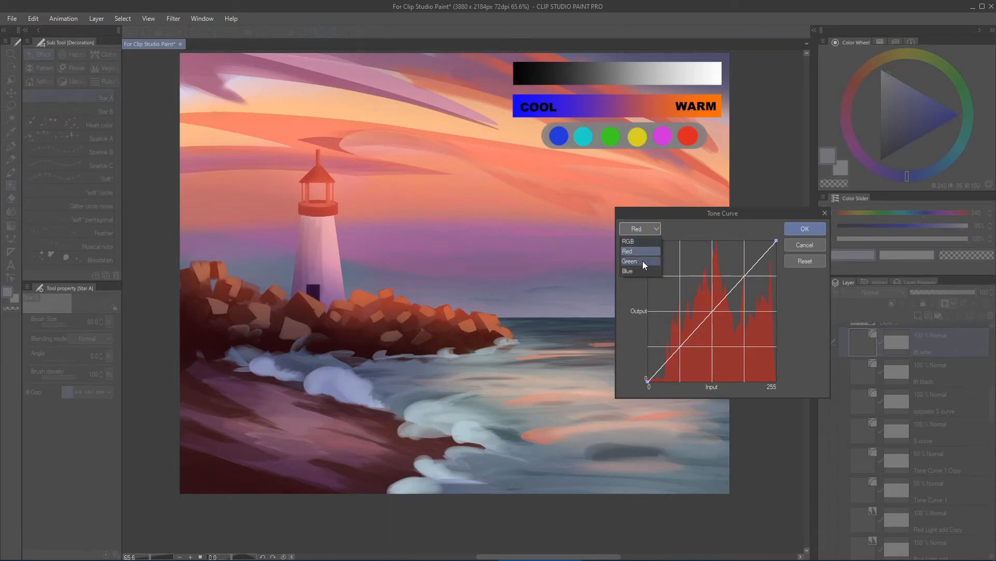
left_click(642, 251)
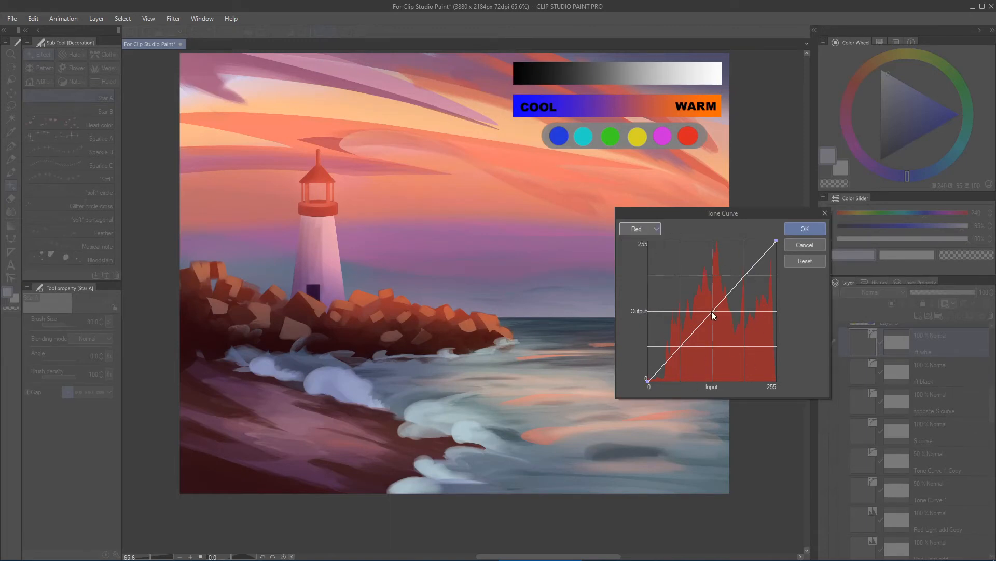
left_click_drag(712, 311, 731, 326)
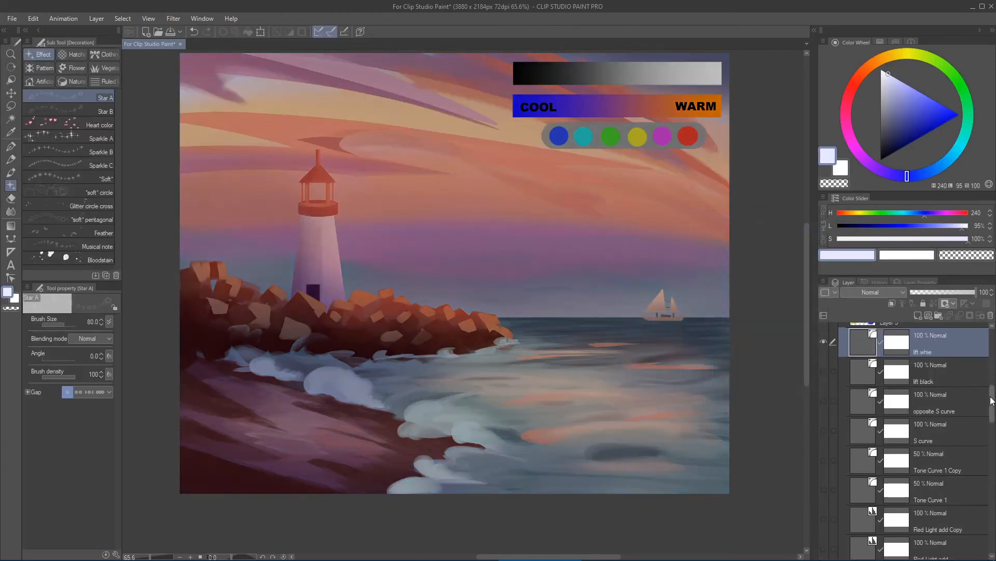
- Hide the lift whie correction layer
scroll(992, 390, "up", 2)
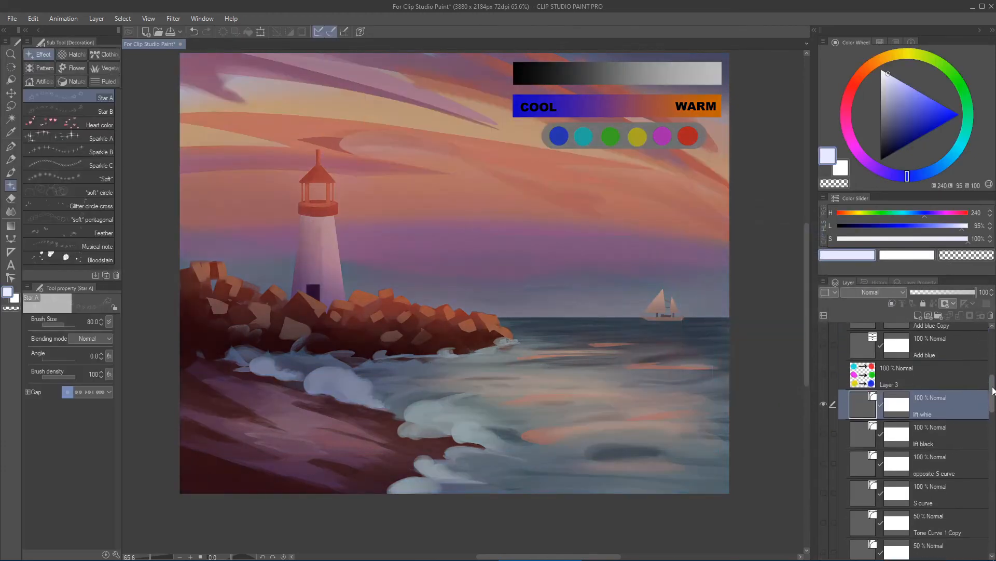
left_click_drag(992, 387, 992, 386)
left_click(824, 406)
scroll(955, 374, "up", 2)
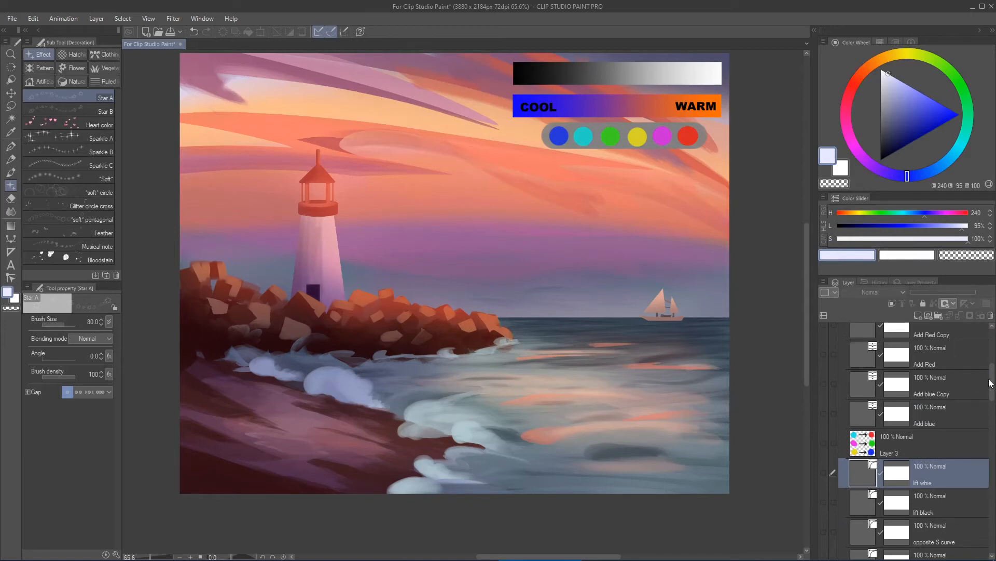
mouse_move(991, 384)
left_mouse_down()
mouse_move(990, 354)
mouse_move(977, 384)
left_mouse_up()
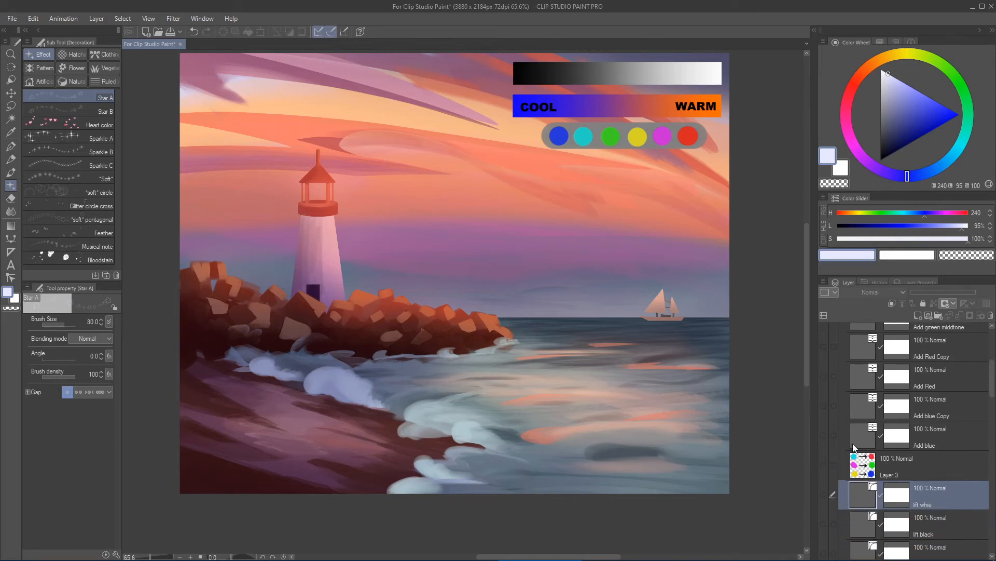
- Locate the Color balance option among the new correction layer types, without creating a layer
left_click(98, 19)
mouse_move(185, 56)
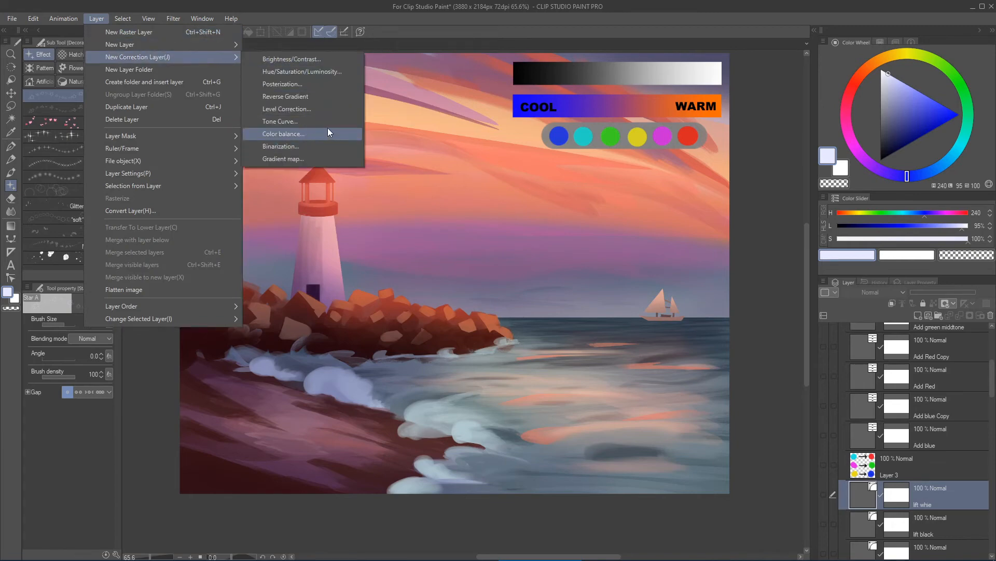
left_click(589, 7)
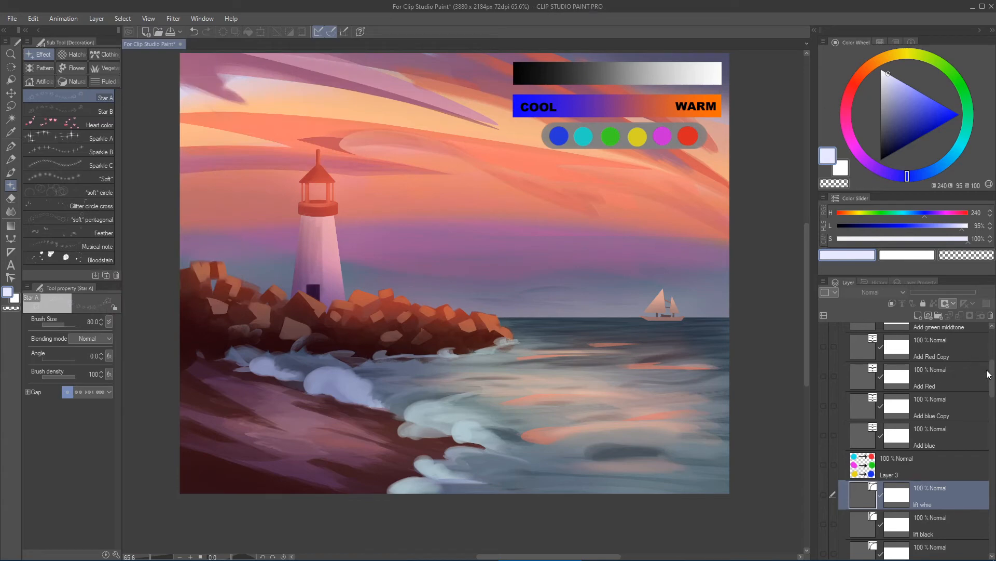
scroll(993, 376, "down", 3)
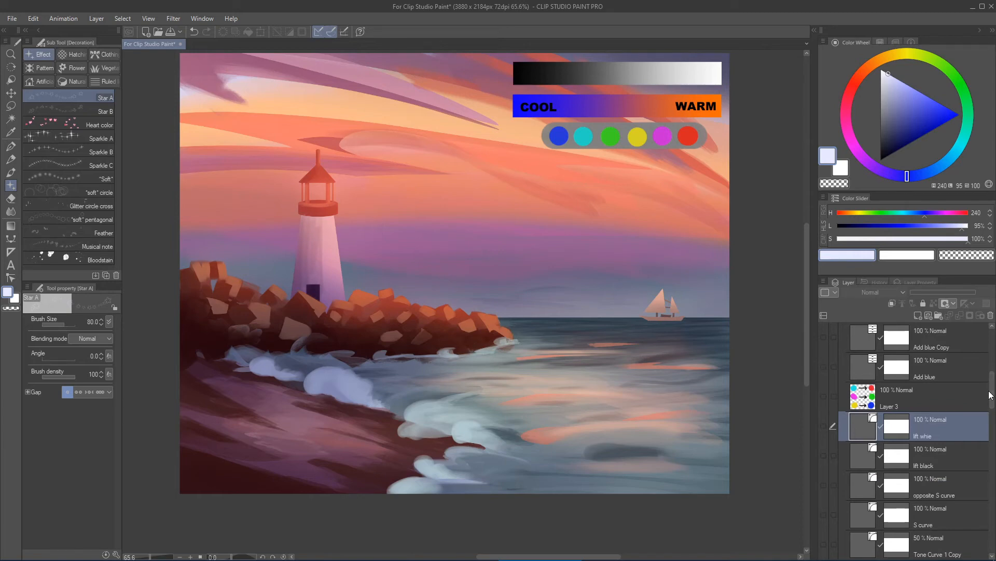
left_click_drag(993, 394, 990, 387)
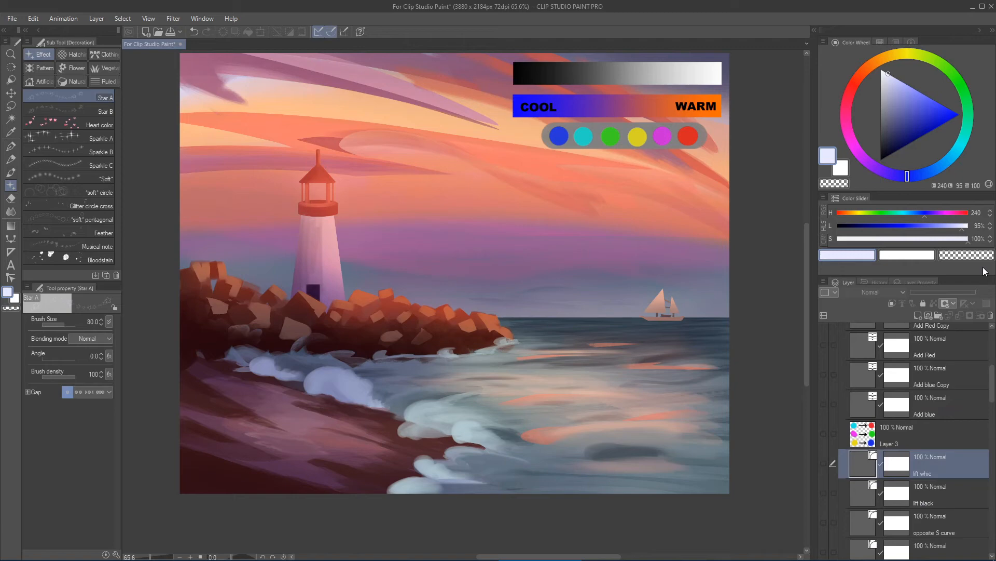
- Examine the color balance sliders of the Add blue layer, close them without changes, and hide the layer
double_click(860, 403)
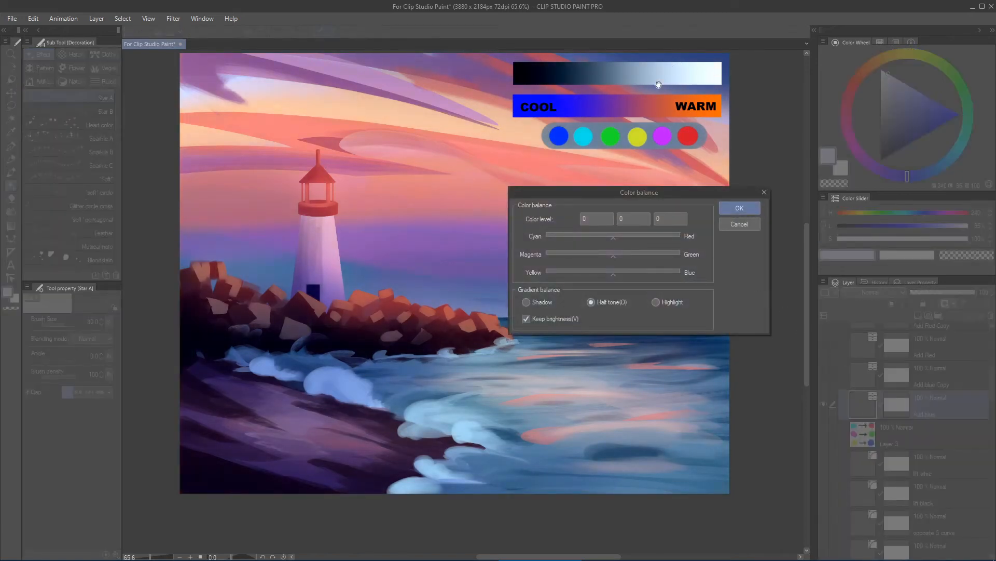
left_click_drag(641, 194, 743, 202)
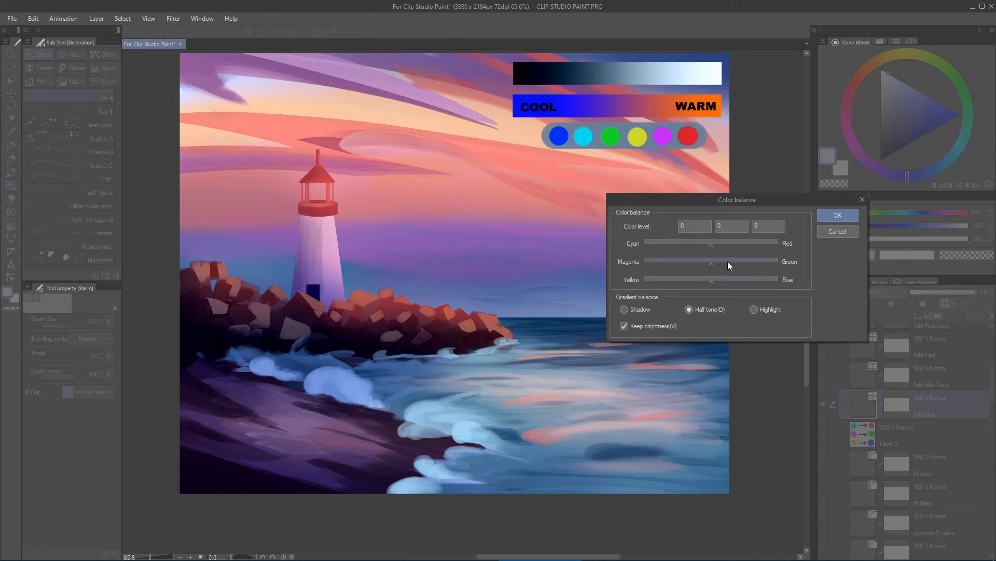
left_click(825, 233)
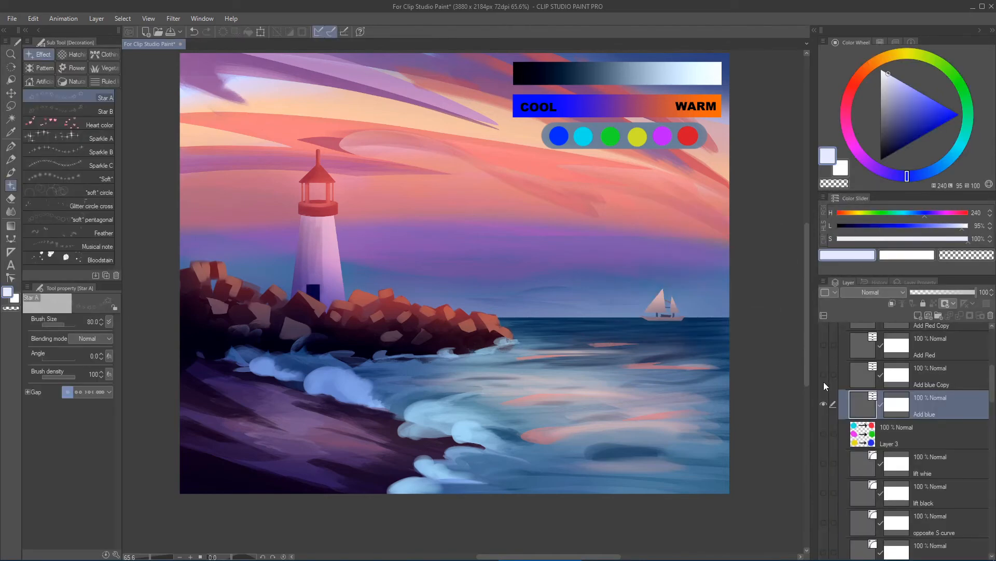
left_click(824, 404)
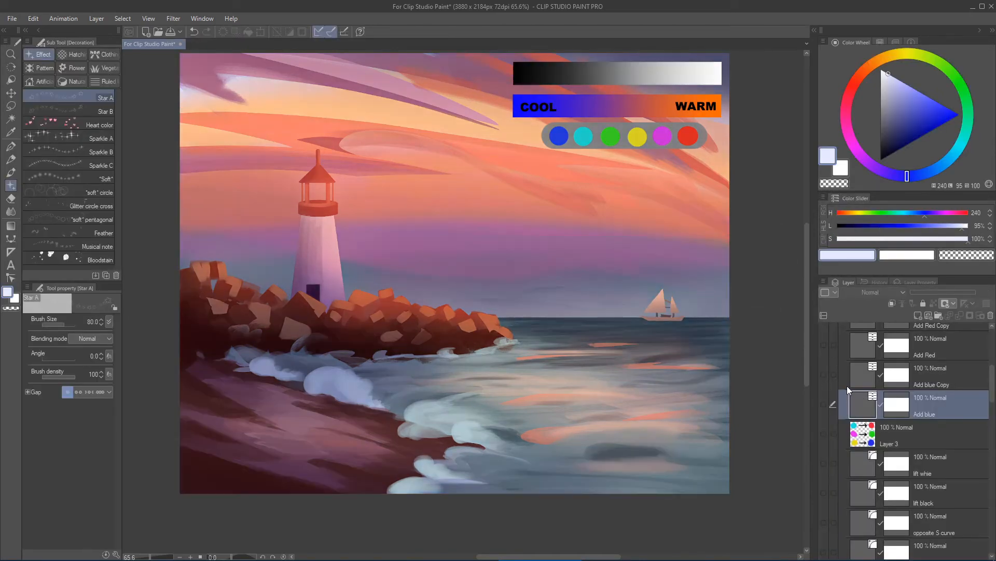
- Show the chart of opposite color pairs on Layer 3 together with the Add blue correction layer
left_click(860, 435)
left_click(826, 433)
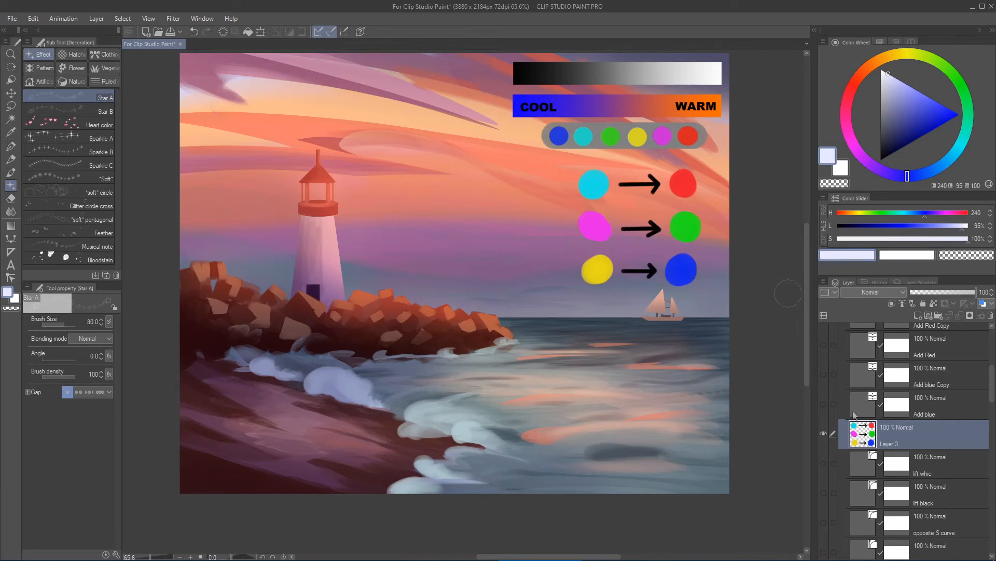
left_click(829, 409)
left_click(824, 404)
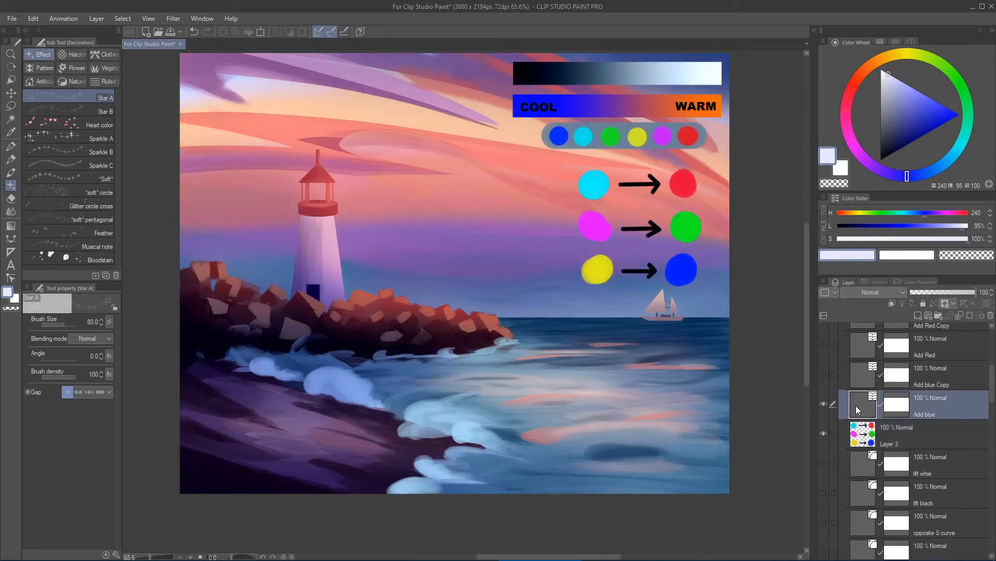
- Compare the Add blue layer's color balance sliders with the chart's color pairs, and close the settings without changes
double_click(875, 403)
left_click_drag(700, 203, 695, 298)
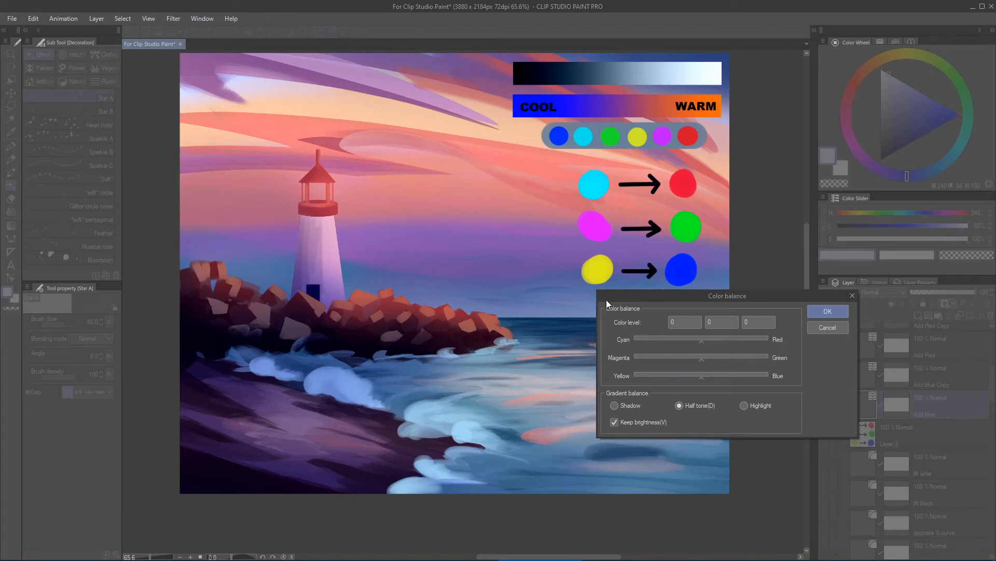
left_click(830, 327)
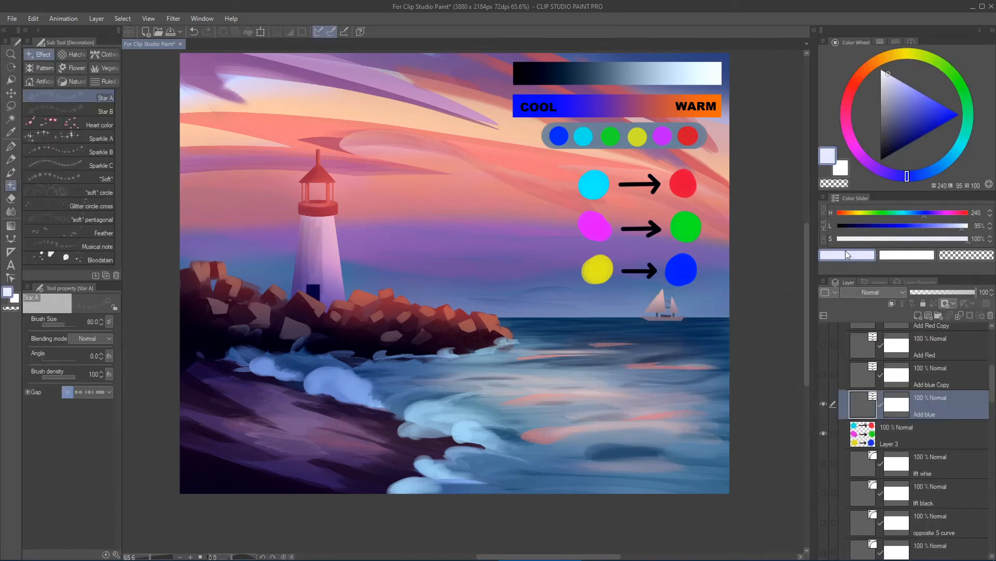
- Compare the painting with the Add blue layer hidden, recheck its color balance without changes, and hide Layer 3
left_click(825, 405)
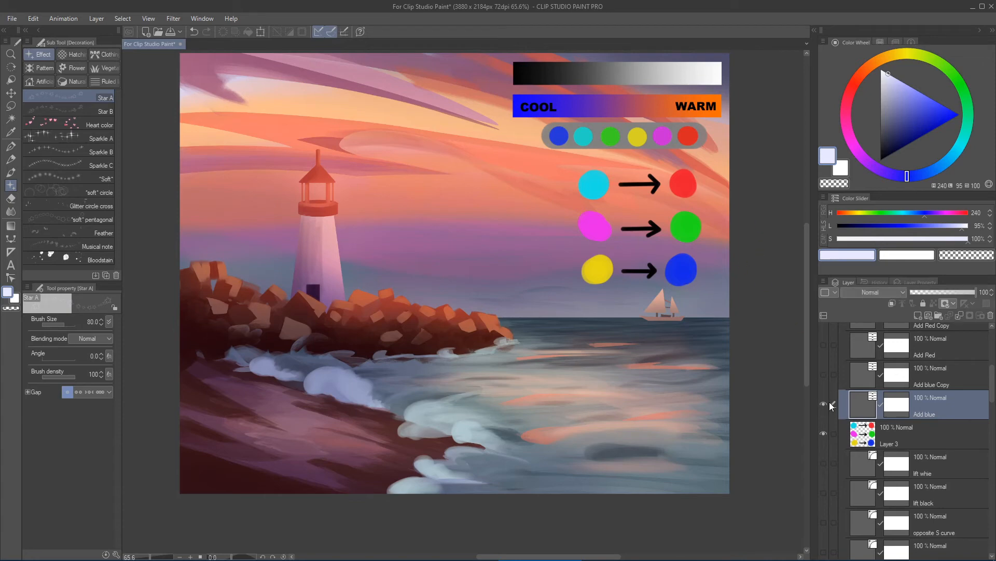
double_click(863, 404)
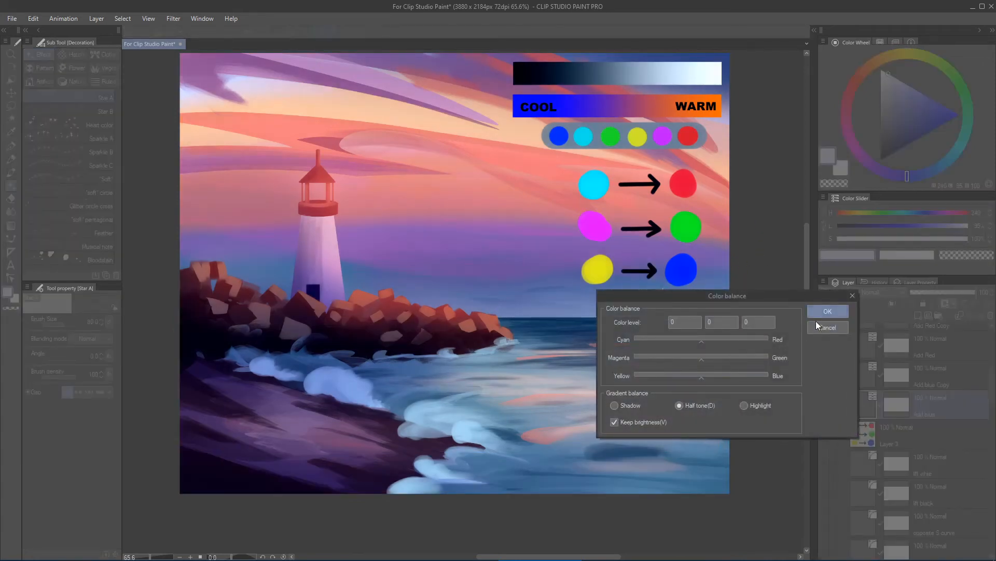
left_click(829, 328)
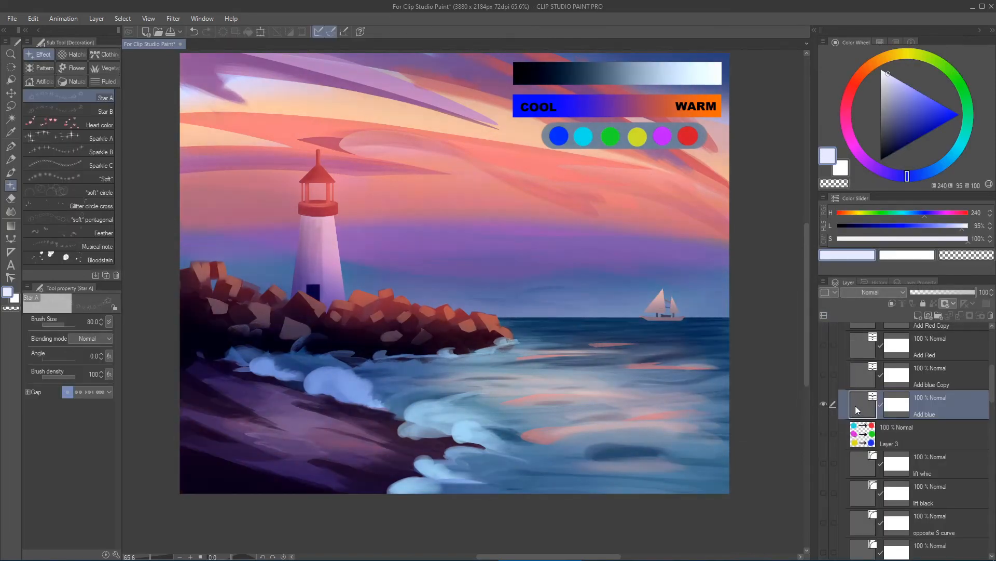
- Examine the Add blue layer's color levels for shadows and highlights, and close the color balance settings
double_click(863, 405)
left_click_drag(726, 296, 776, 264)
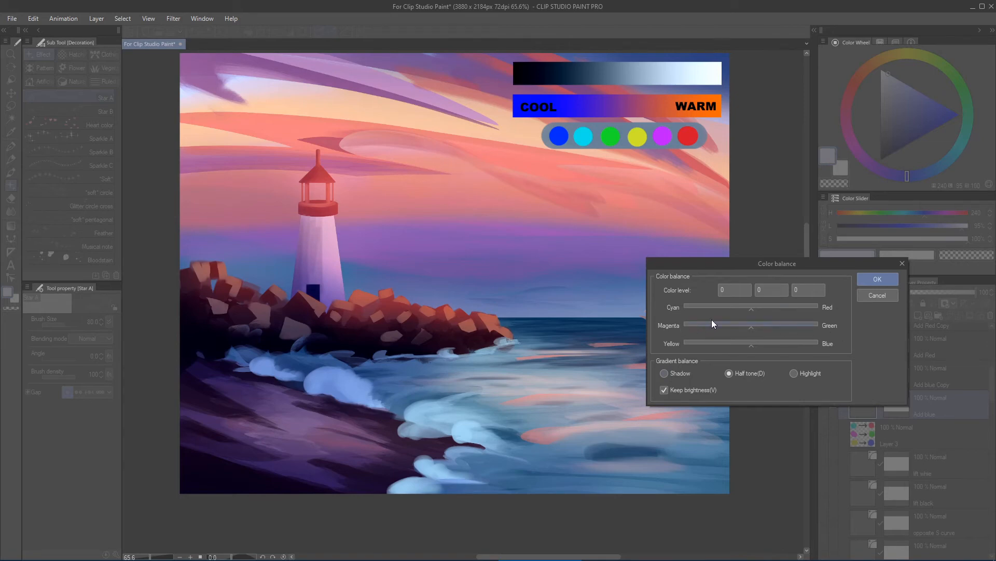
left_click(665, 374)
left_click_drag(727, 267, 751, 259)
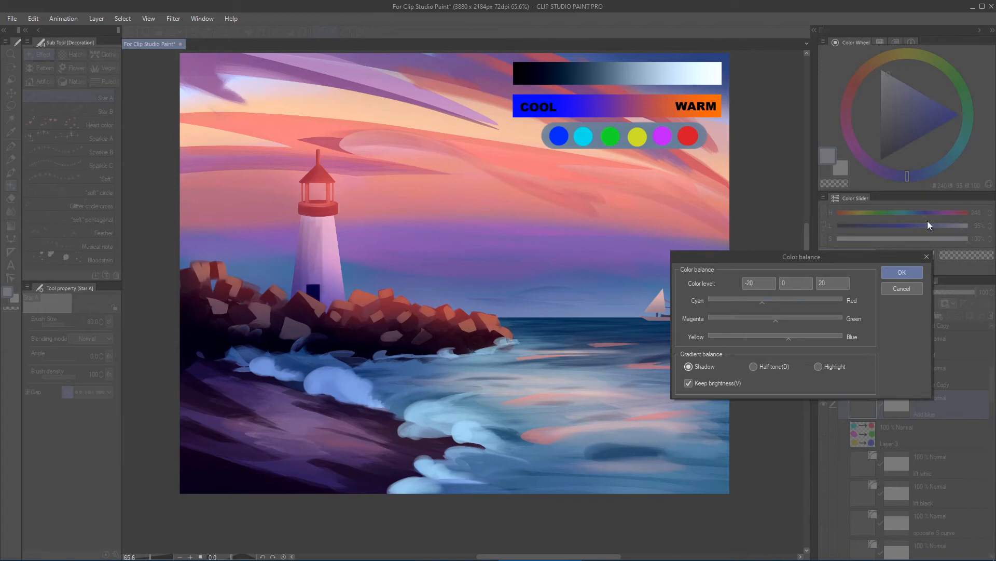
left_click(825, 366)
left_click(902, 272)
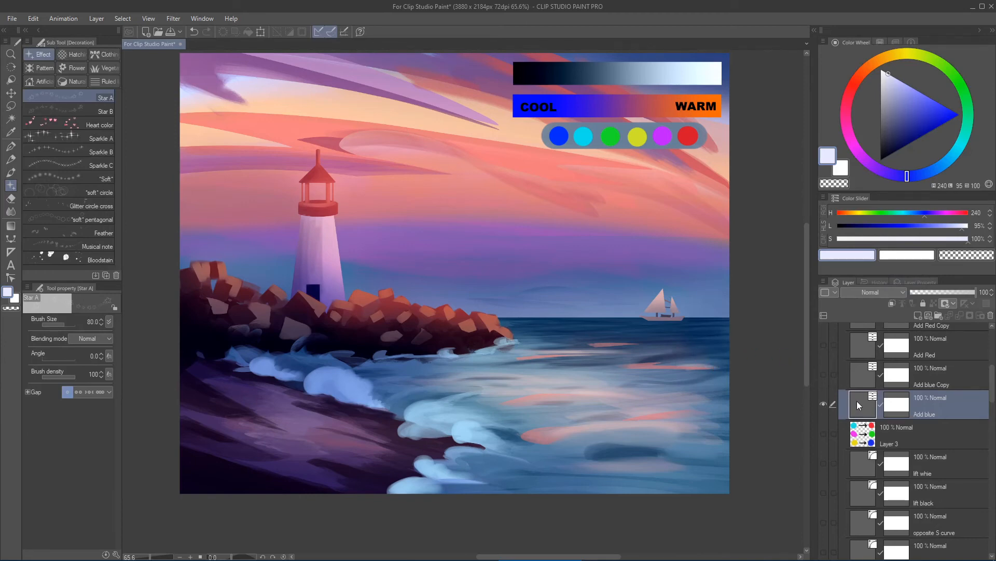
- Compare the painting with the Add blue layer shown and hidden, leaving it hidden
key("ctrl+b")
left_click(888, 292)
left_click(825, 403)
left_click(825, 403)
left_click(824, 403)
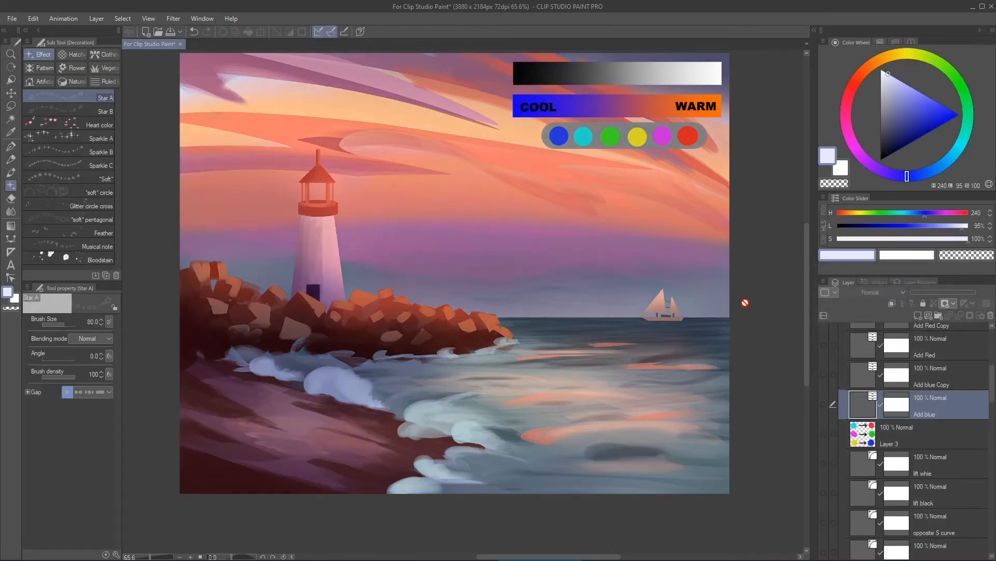
left_click(824, 403)
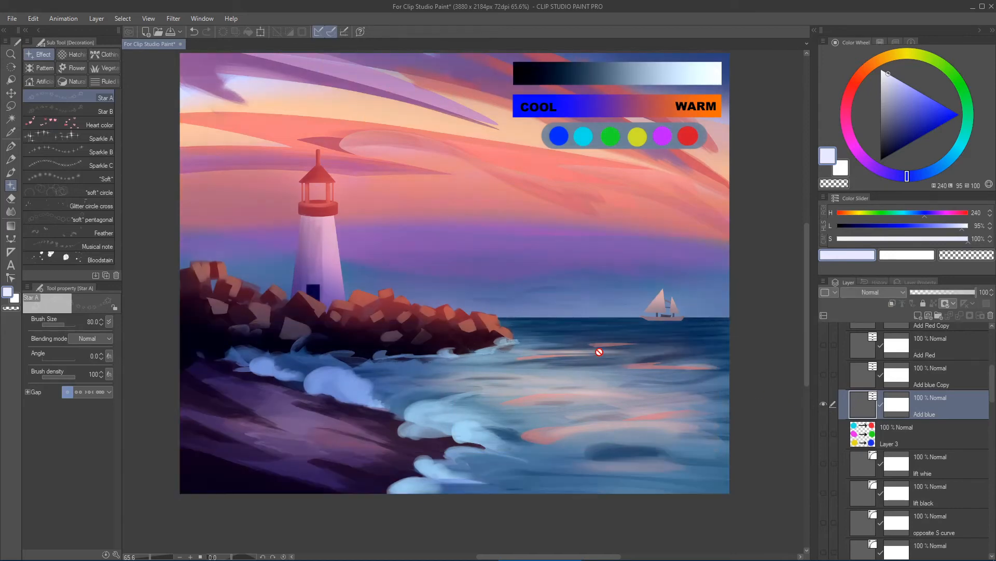
left_click(824, 403)
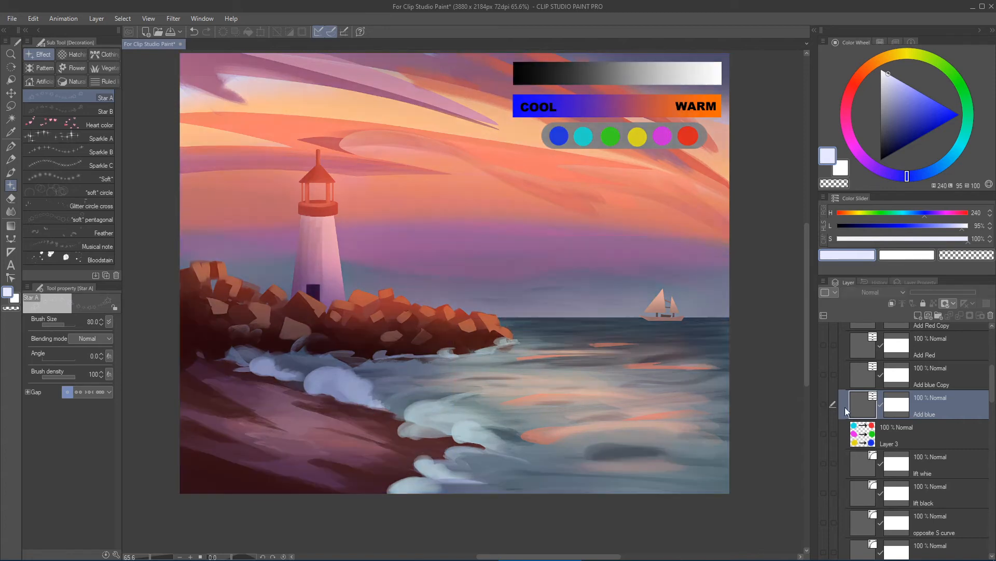
- Open the Add blue layer's color balance settings and compare the painting with Keep brightness on and off
double_click(861, 404)
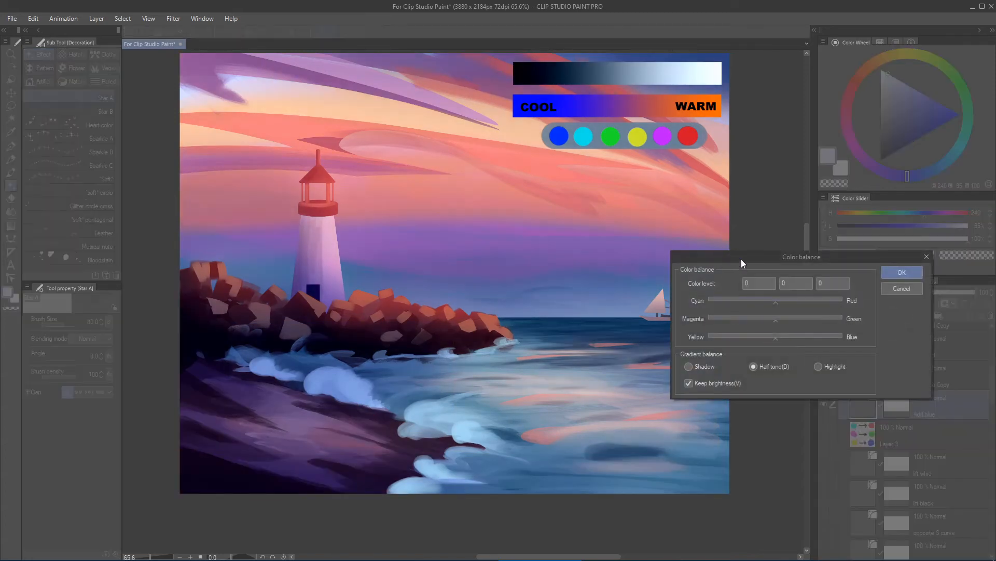
left_click_drag(741, 260, 731, 250)
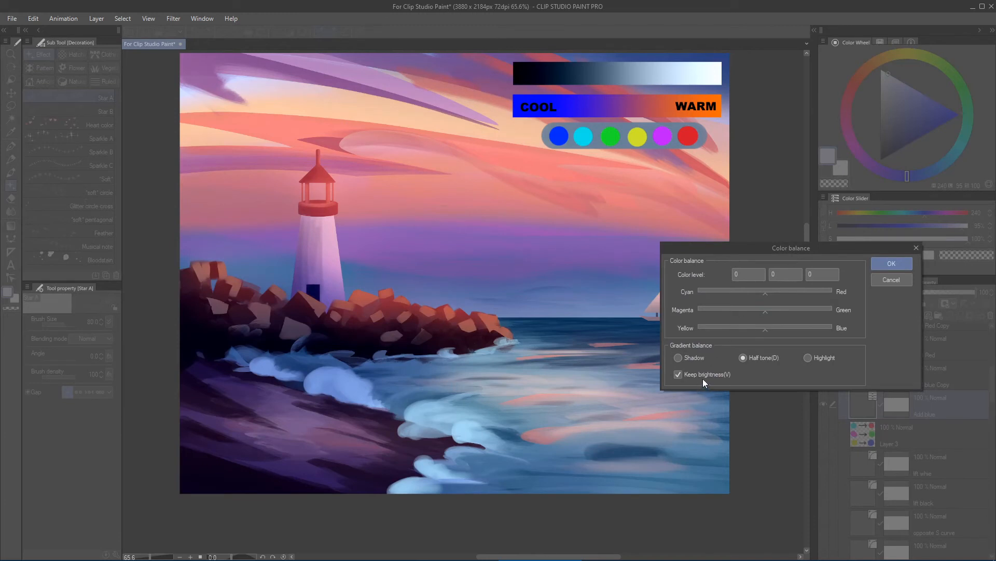
left_click(678, 374)
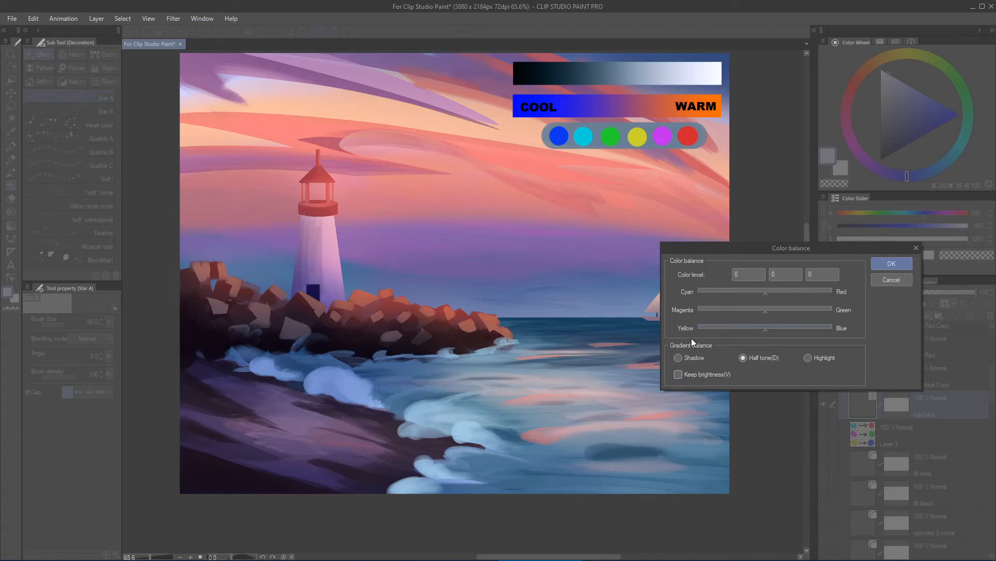
left_click(677, 375)
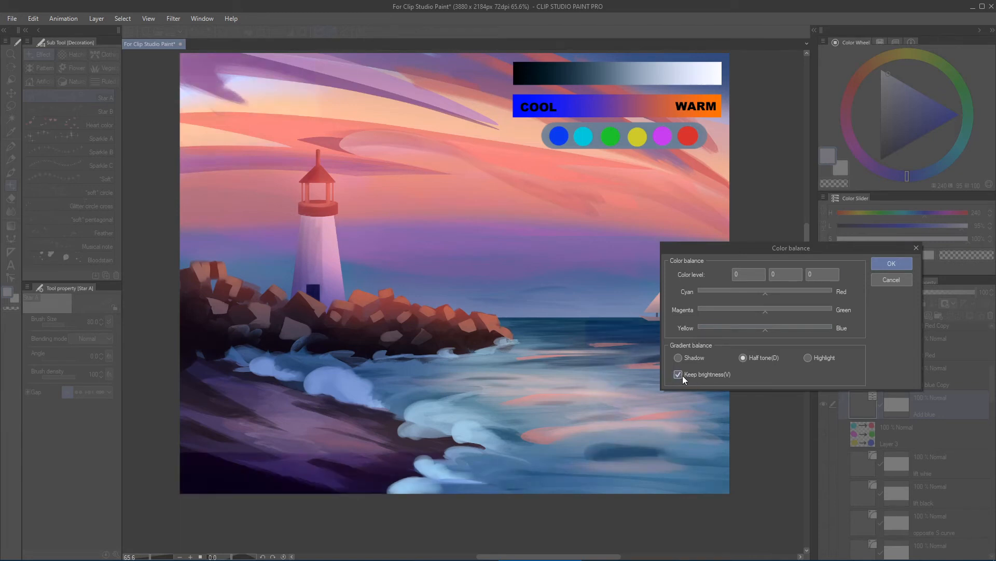
left_click(683, 375)
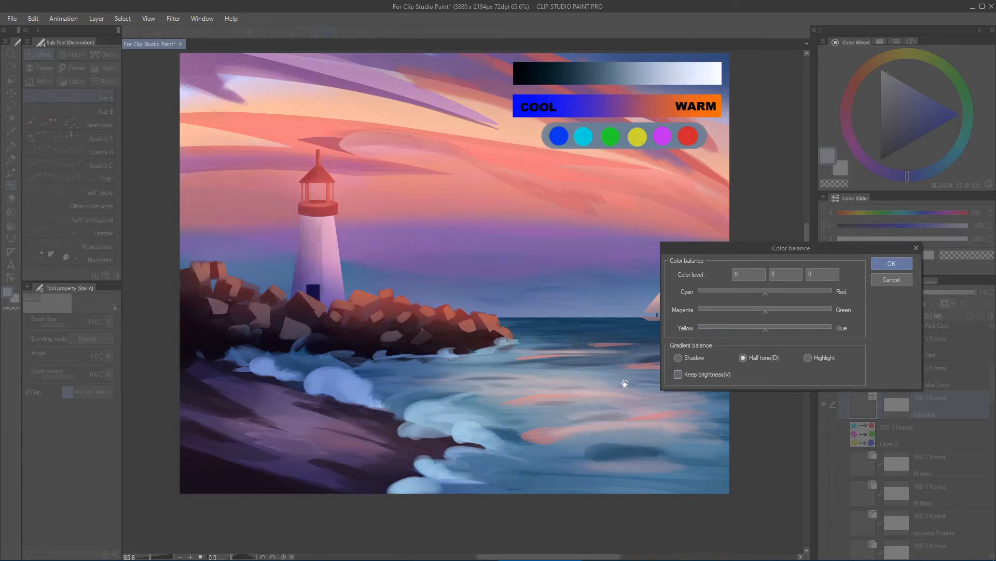
- Try shadow color levels of -100, 0, 100 on the Add blue layer with Keep brightness on and off, and cancel the changes
left_click(678, 358)
left_click_drag(750, 294, 680, 291)
left_click_drag(774, 329, 832, 335)
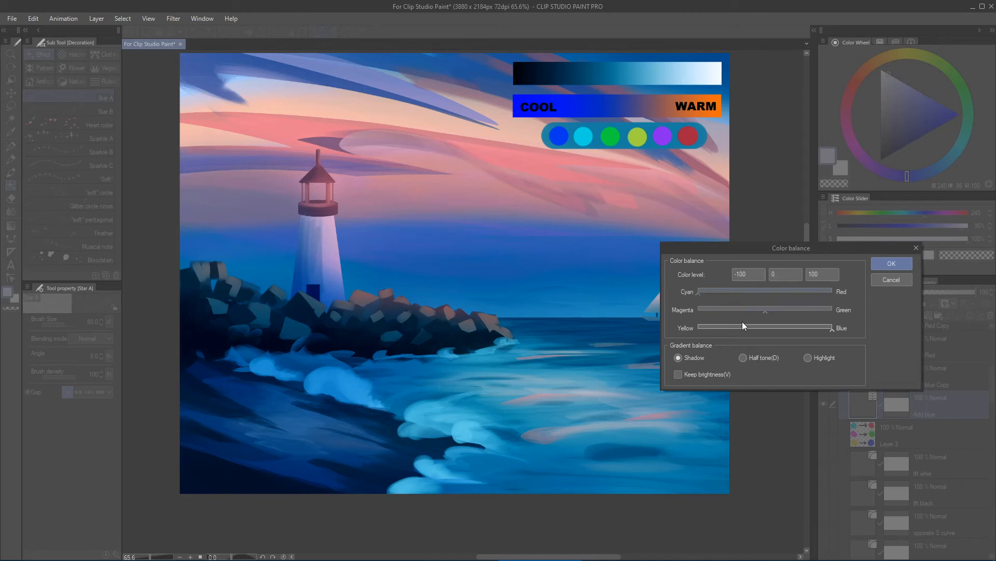
left_click(679, 374)
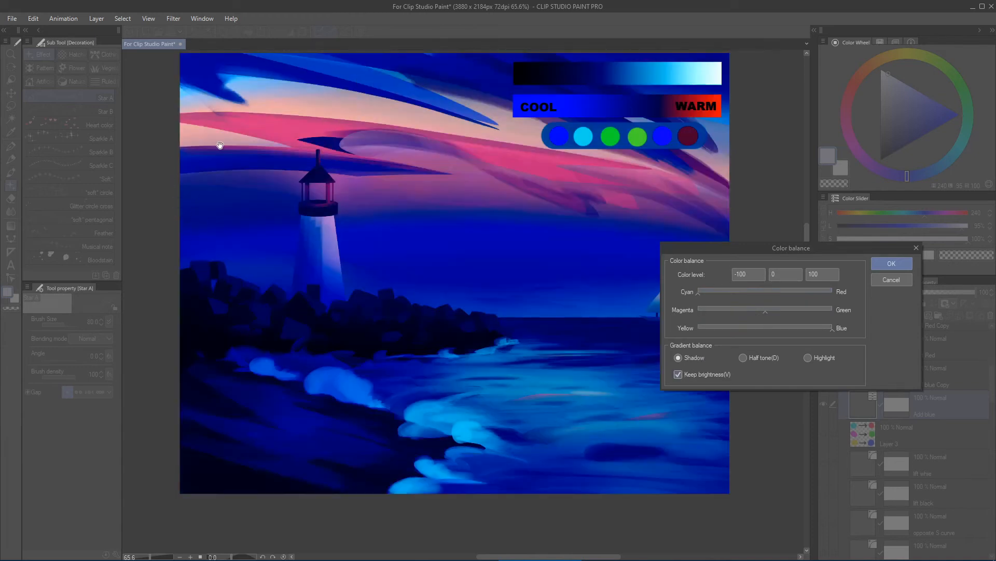
left_click(679, 375)
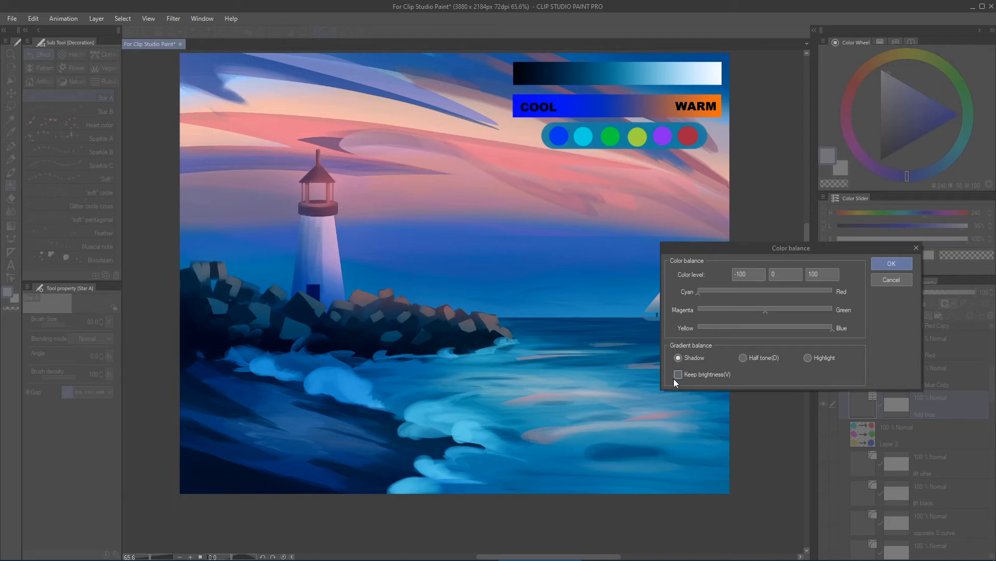
left_click(673, 377)
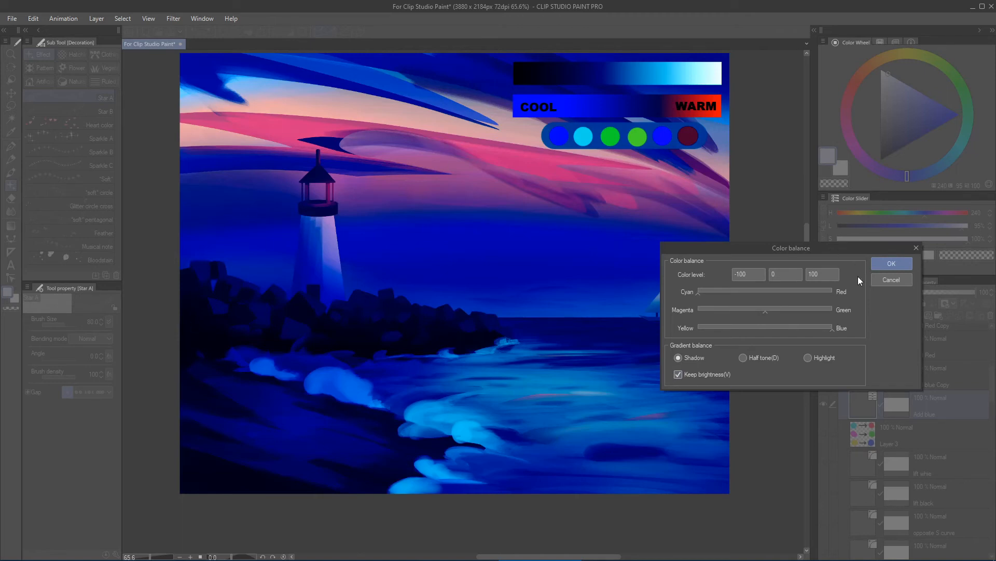
left_click(890, 279)
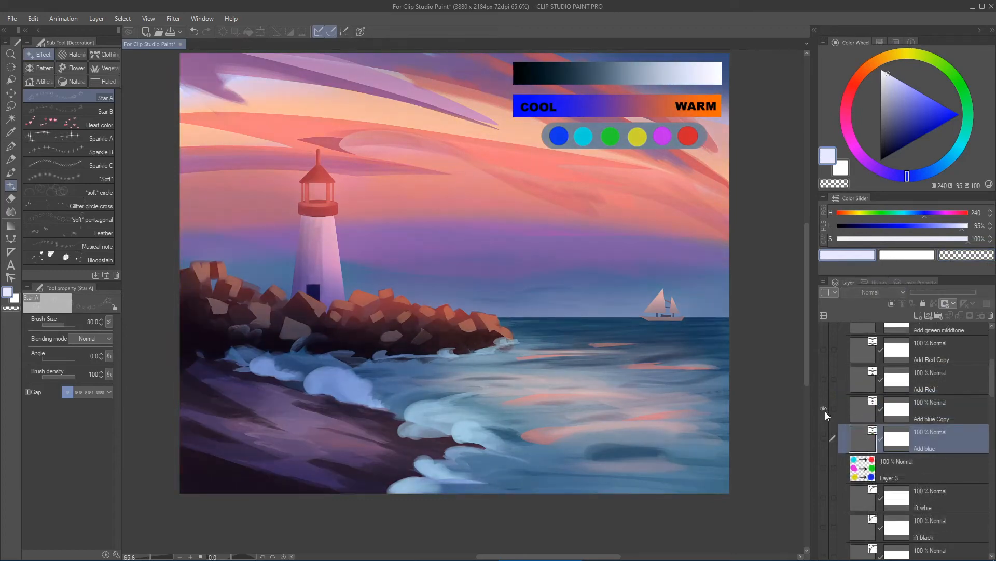
- Show the Add blue layer, check its Keep brightness setting without changes, and hide the layer
left_click(824, 438)
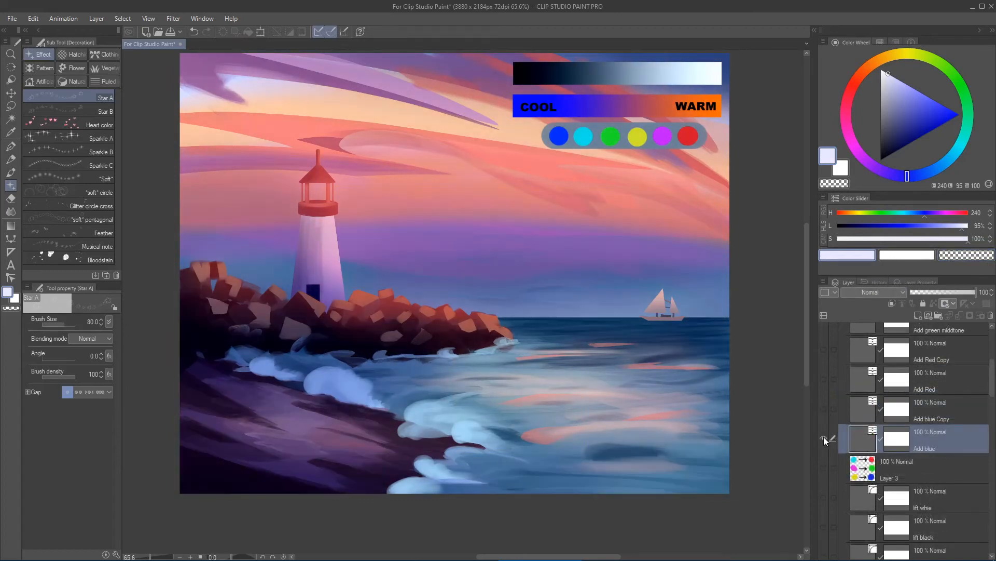
double_click(861, 437)
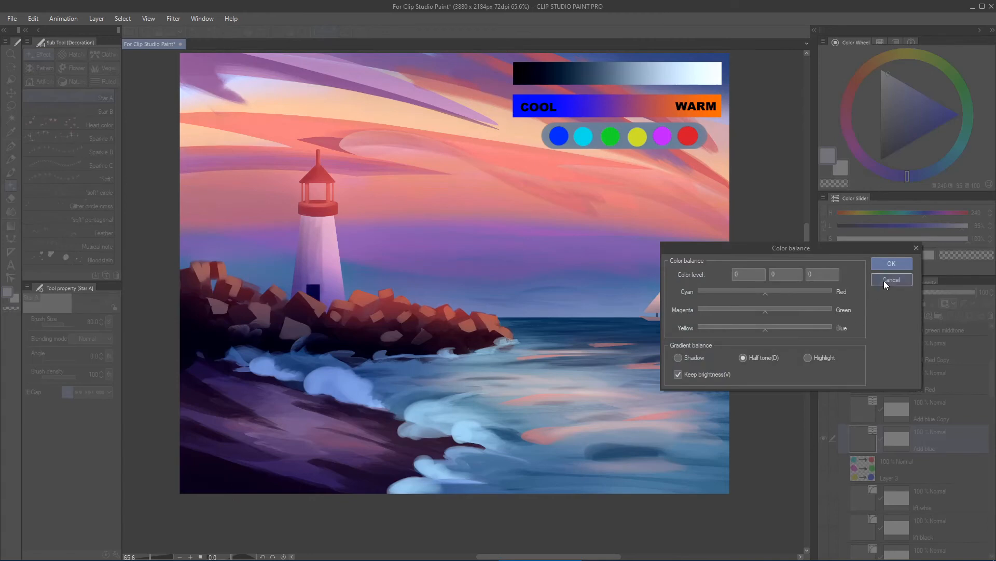
left_click(892, 280)
left_click(823, 431)
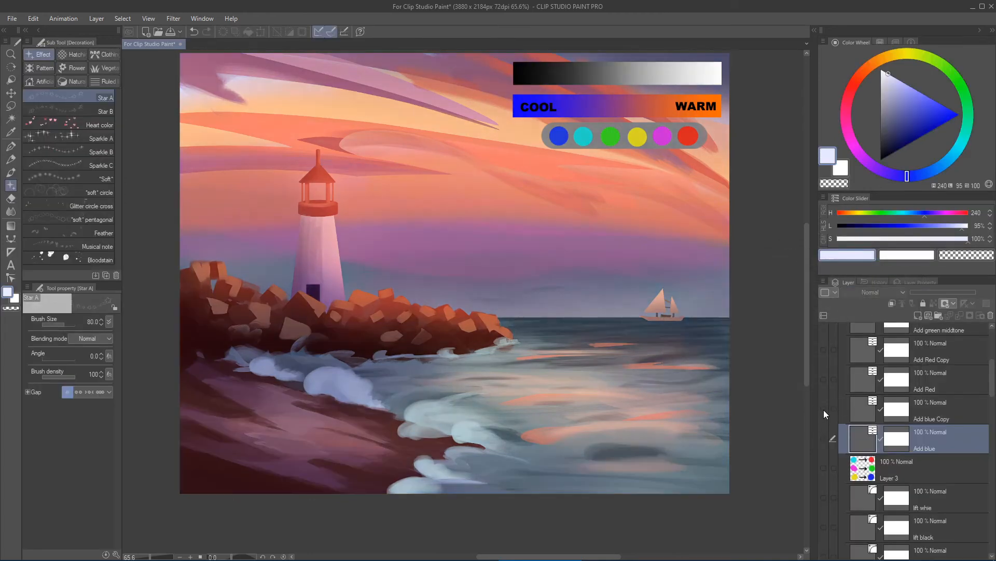
- Show the Add blue Copy layer, check its Keep brightness setting without changes, and hide the layer
left_click(824, 410)
left_click(856, 408)
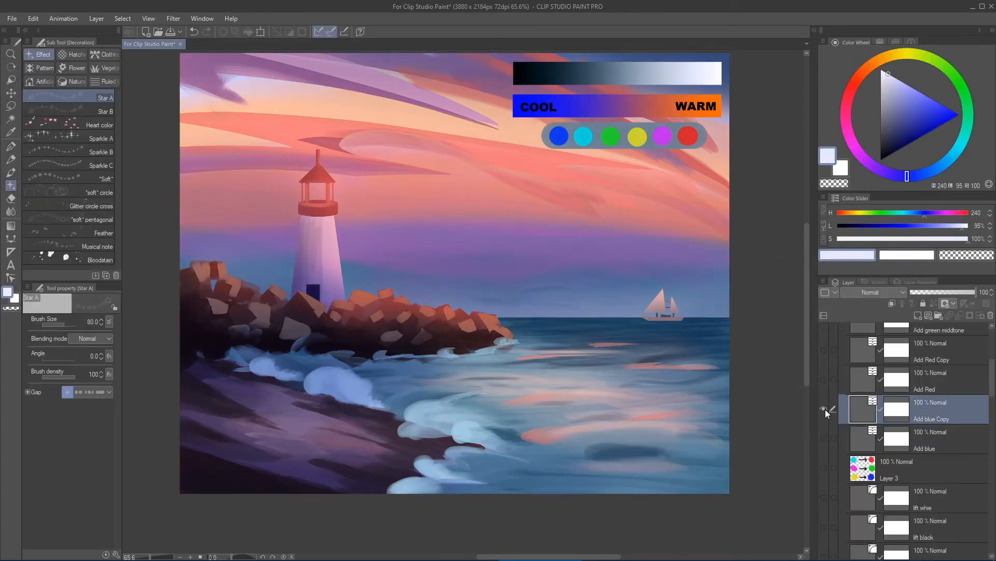
double_click(861, 409)
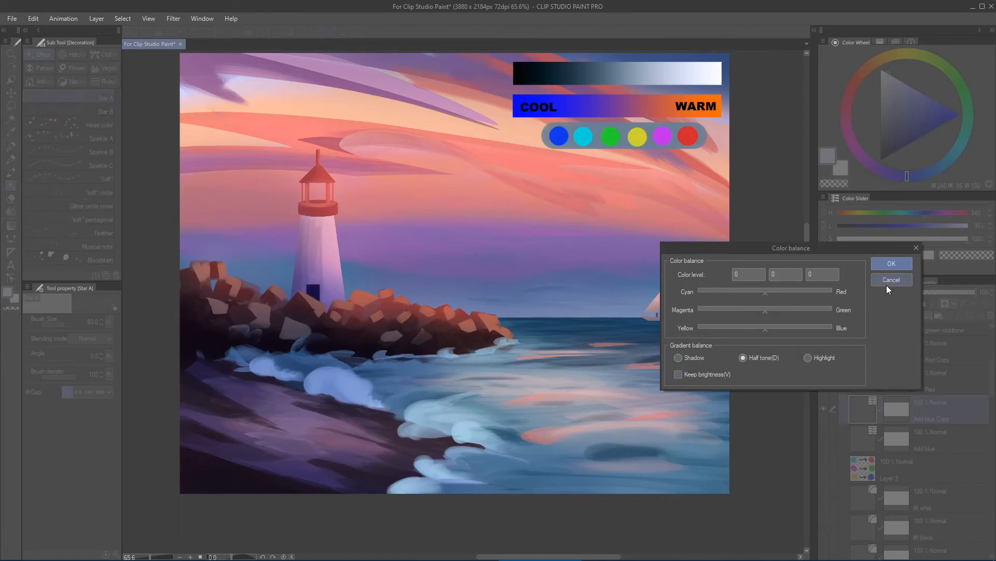
left_click(886, 285)
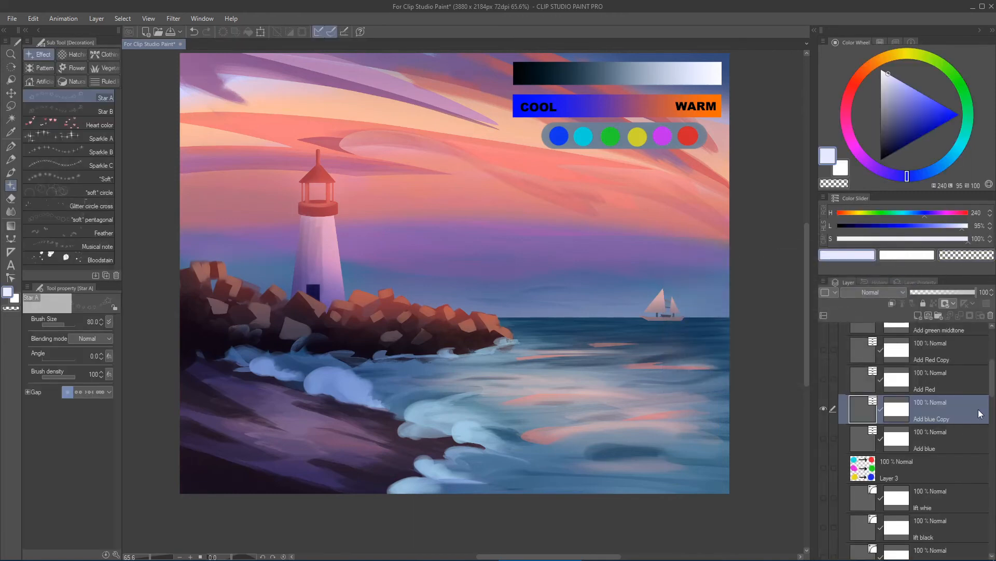
scroll(908, 410, "up", 2)
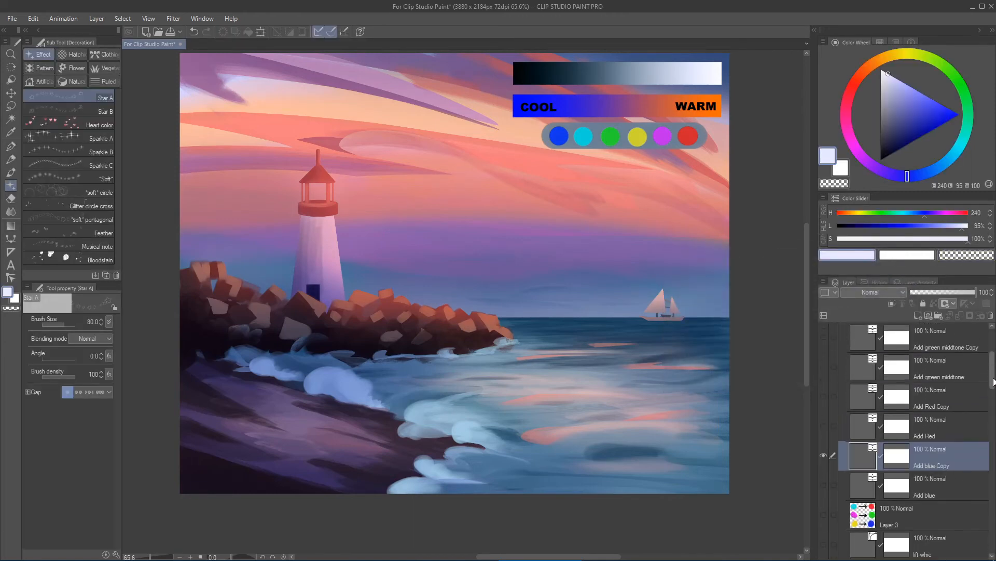
left_click(824, 458)
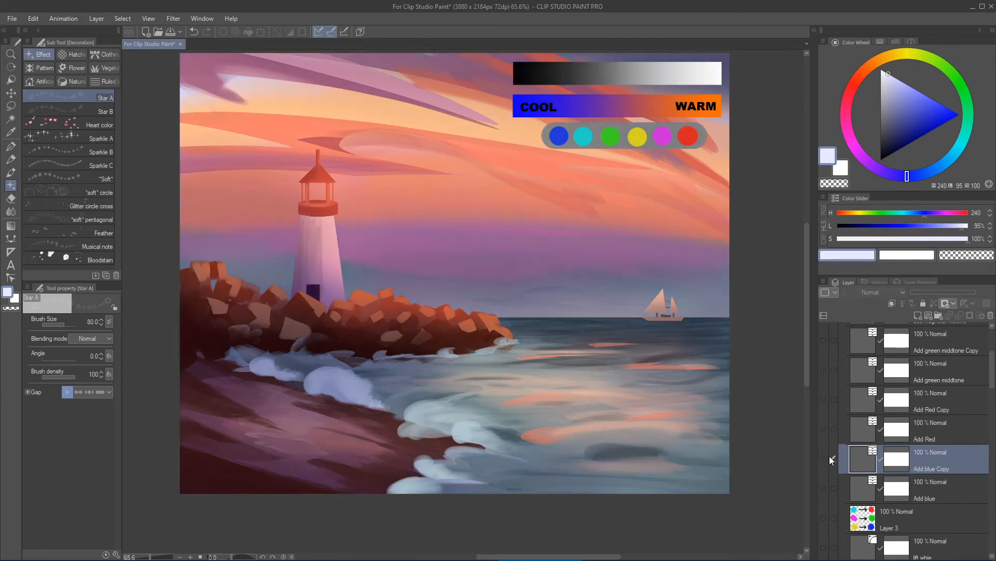
- Show the Add Red layer, examine its color levels for shadows and highlights without changes, and hide the layer
left_click(824, 430)
double_click(855, 428)
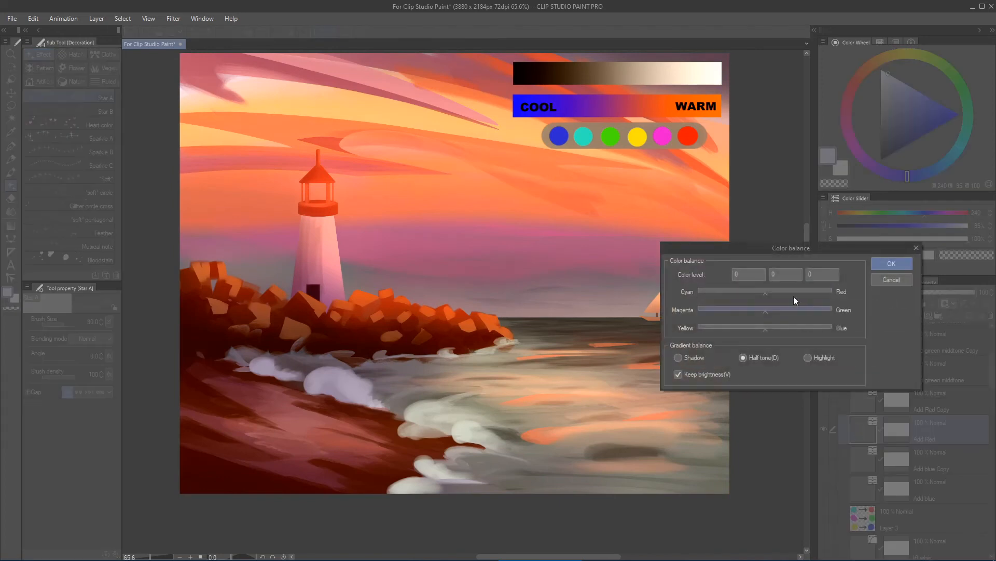
left_click(678, 357)
left_click(809, 358)
left_click(876, 281)
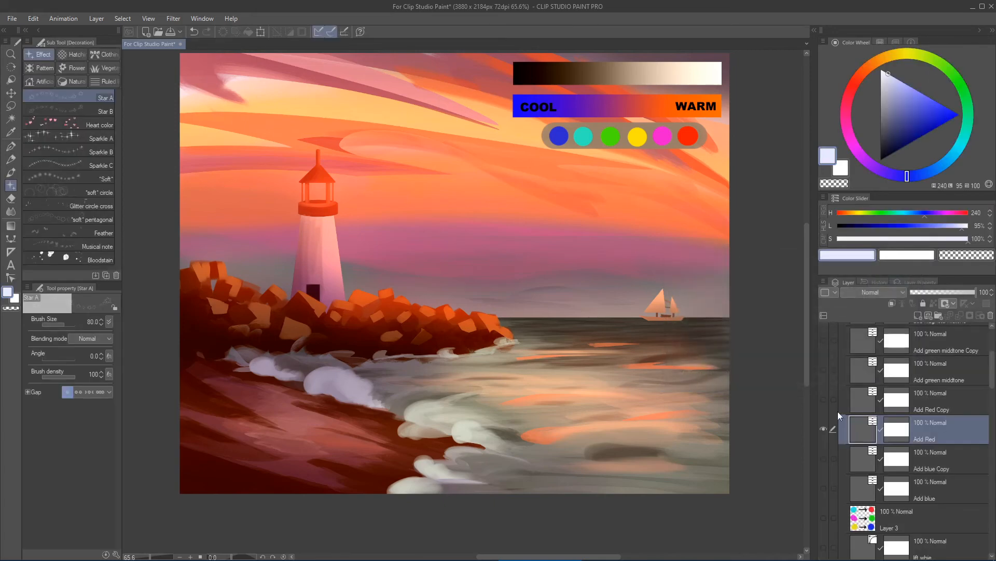
left_click(824, 430)
- Show the Add Red Copy layer and check its Keep brightness setting, closing the color balance settings without changes
left_click(824, 400)
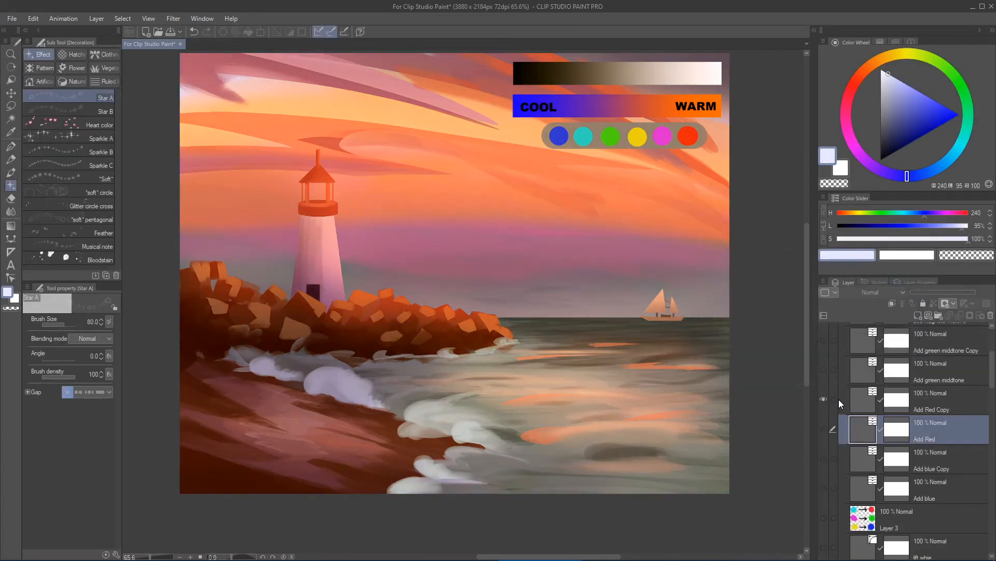
left_click(860, 399)
key("ctrl+b")
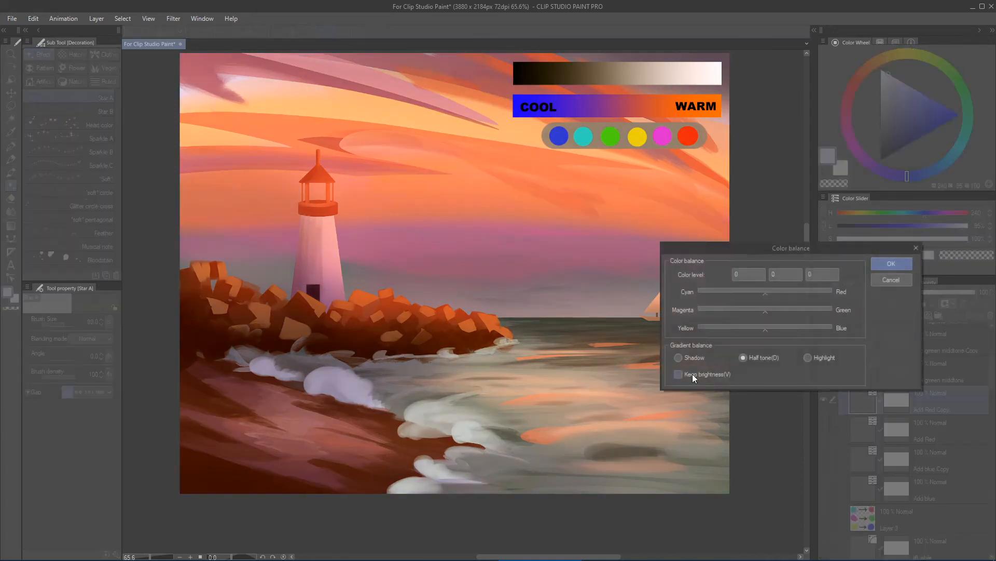
left_click(878, 283)
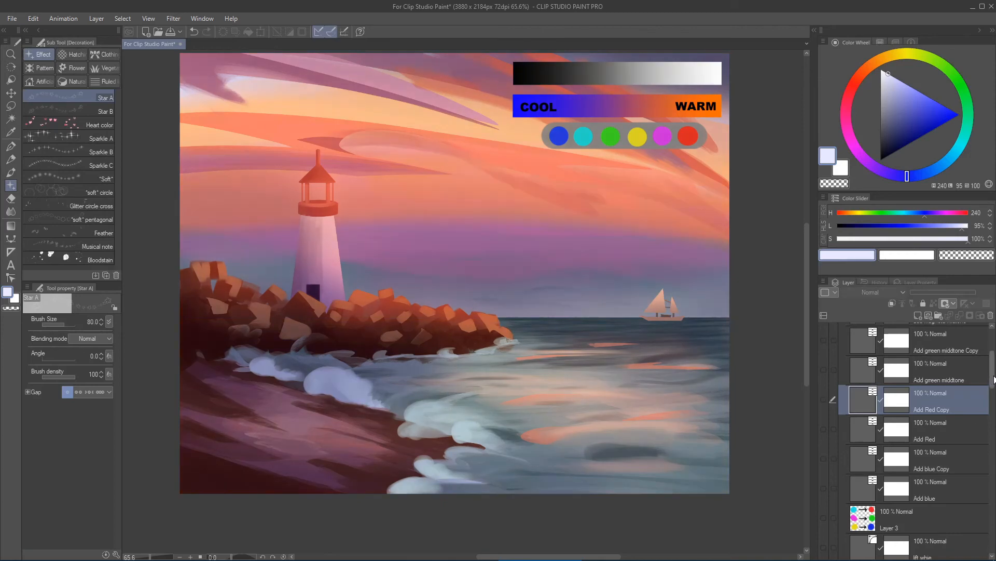
- Show the Add green middtone layer and try shifting its half tones between magenta and green, cancelling the color balance changes
scroll(968, 380, "up", 2)
left_click(823, 420)
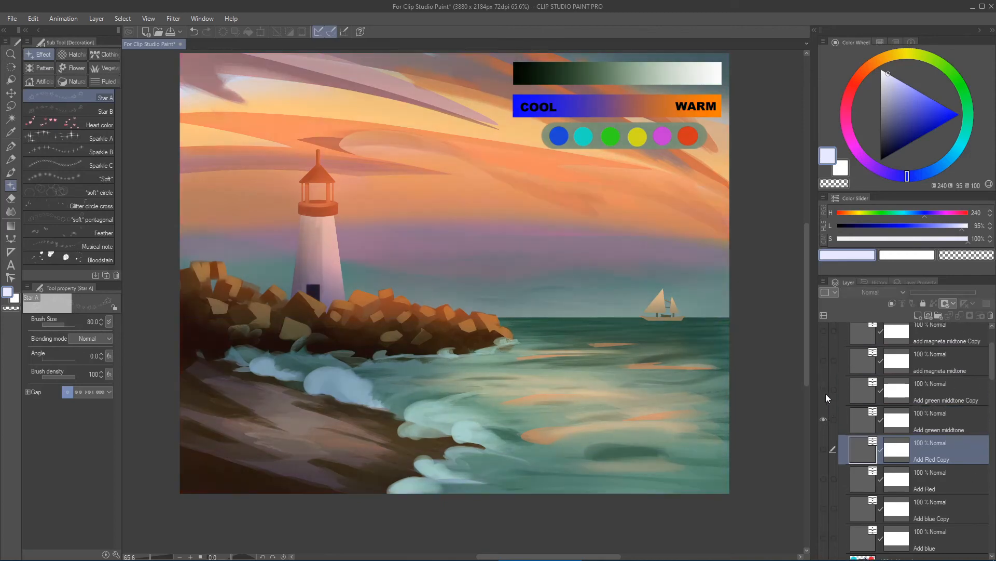
left_click(858, 416)
key("ctrl+b")
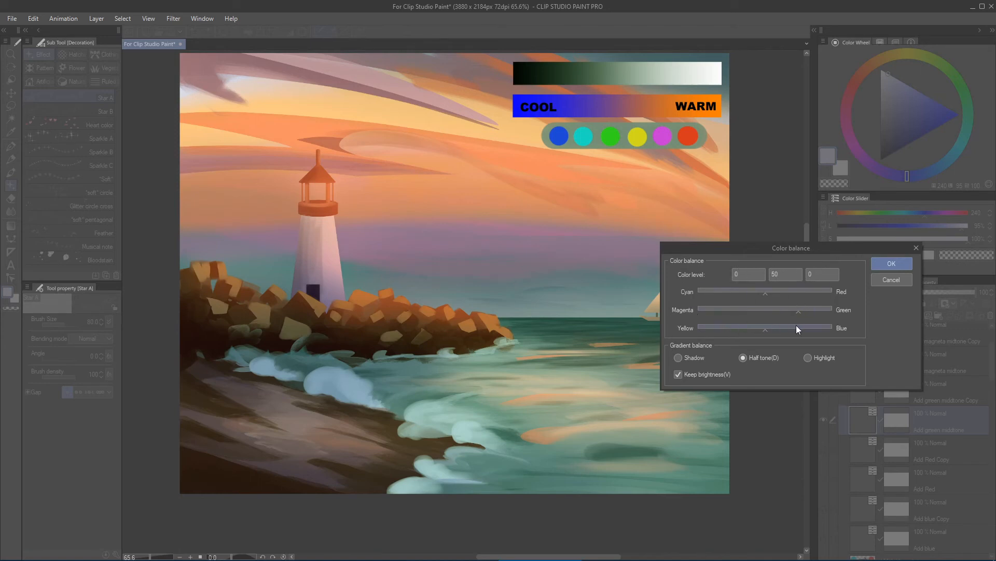
left_click(884, 276)
left_click(822, 359)
left_click(757, 360)
left_click_drag(797, 313, 690, 315)
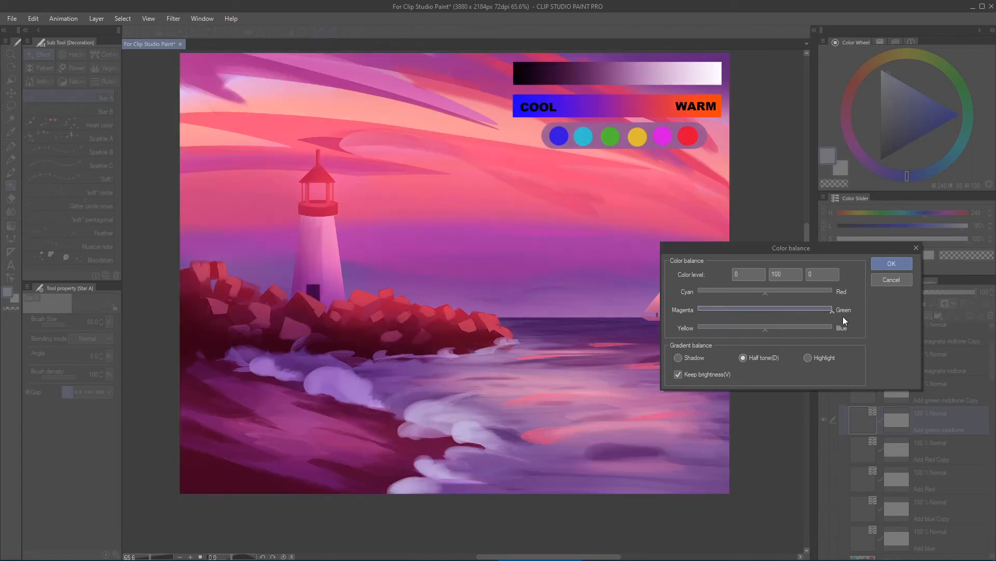
left_click(876, 282)
- Compare the painting with the Add green middtone layer shown and hidden, leaving it hidden
left_click(823, 421)
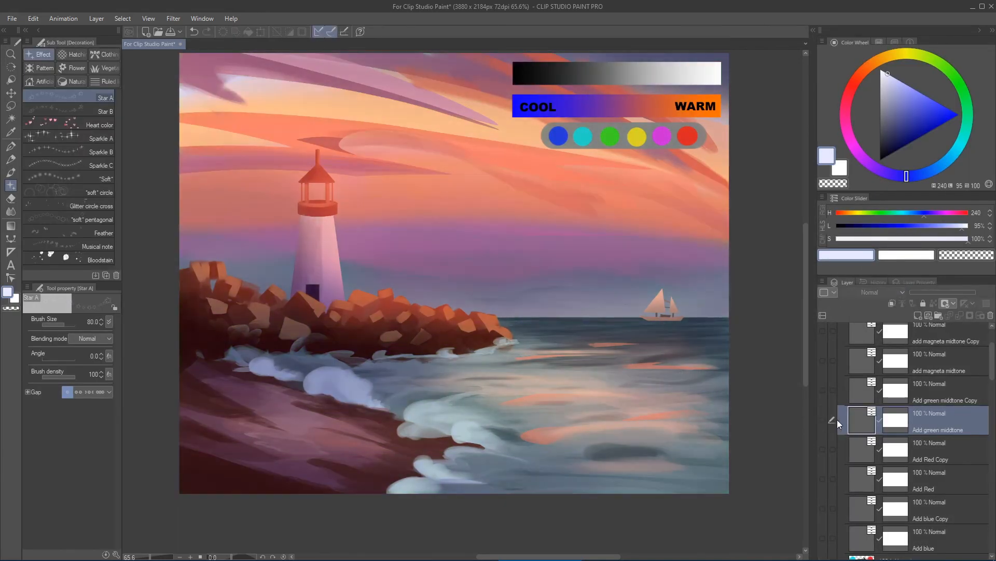
left_click(823, 421)
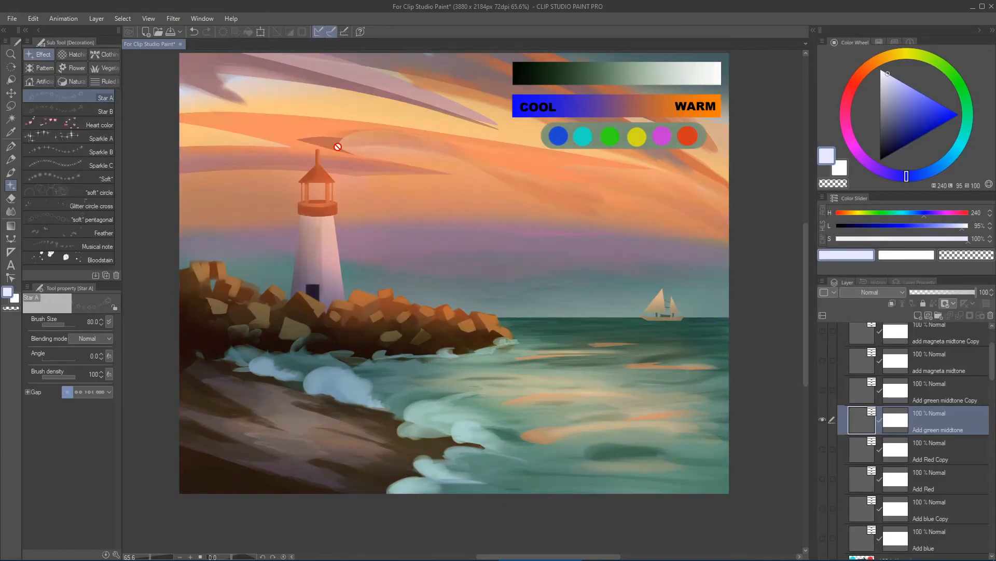
left_click(824, 419)
- Show the Add green middtone Copy layer, check its color balance settings without changes, and hide the layer
left_click(822, 391)
double_click(855, 390)
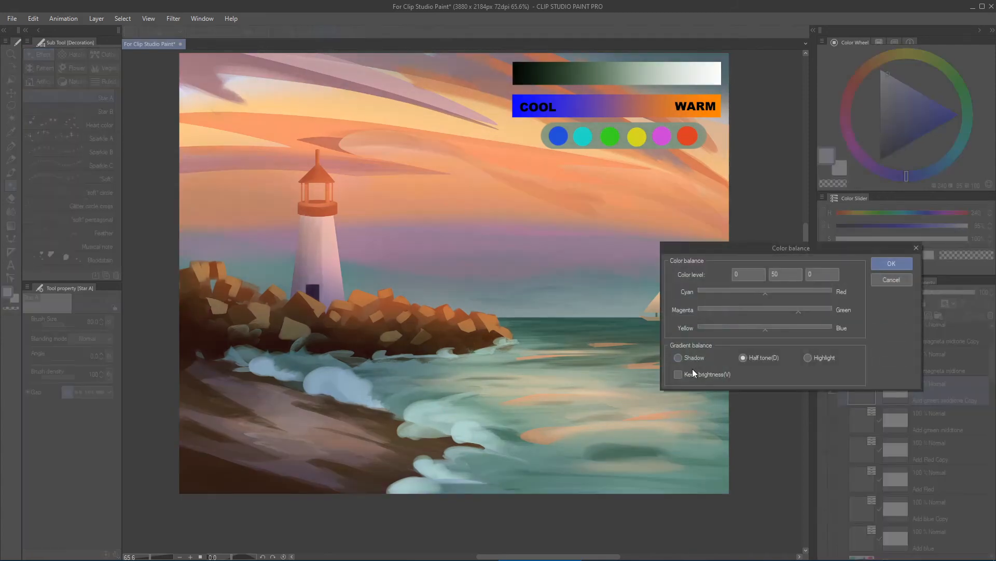
left_click(891, 279)
left_click(822, 390)
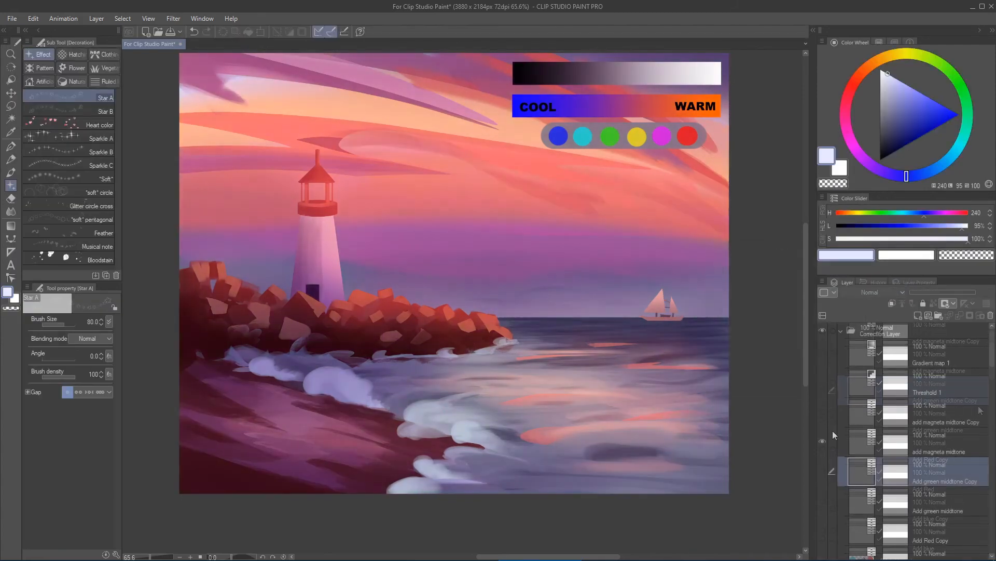
- Compare the painting's colors under the add magneta midtone layer and its copy, leaving both layers hidden
left_click(821, 440)
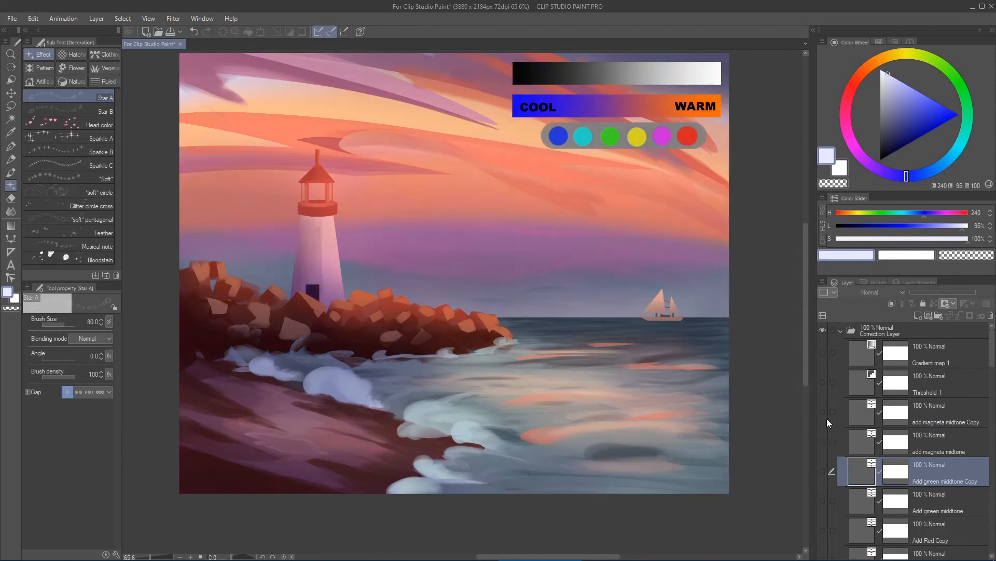
left_click(823, 412)
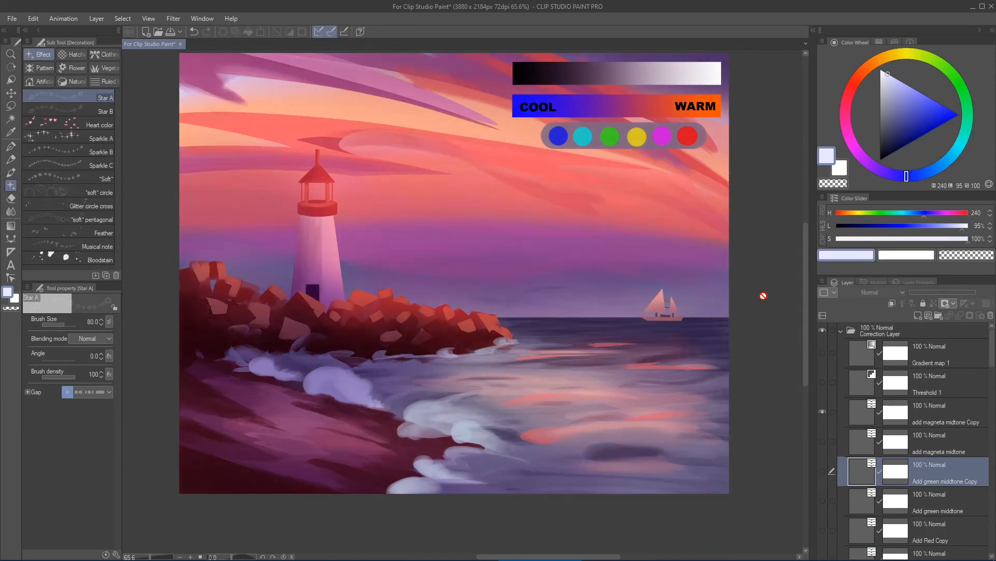
left_click(823, 411)
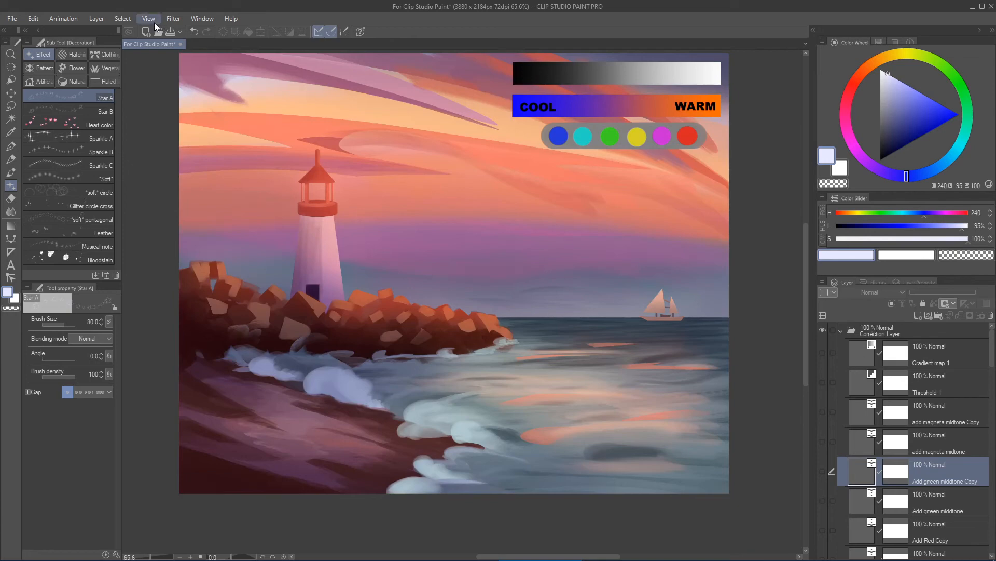
left_click(96, 18)
mouse_move(171, 57)
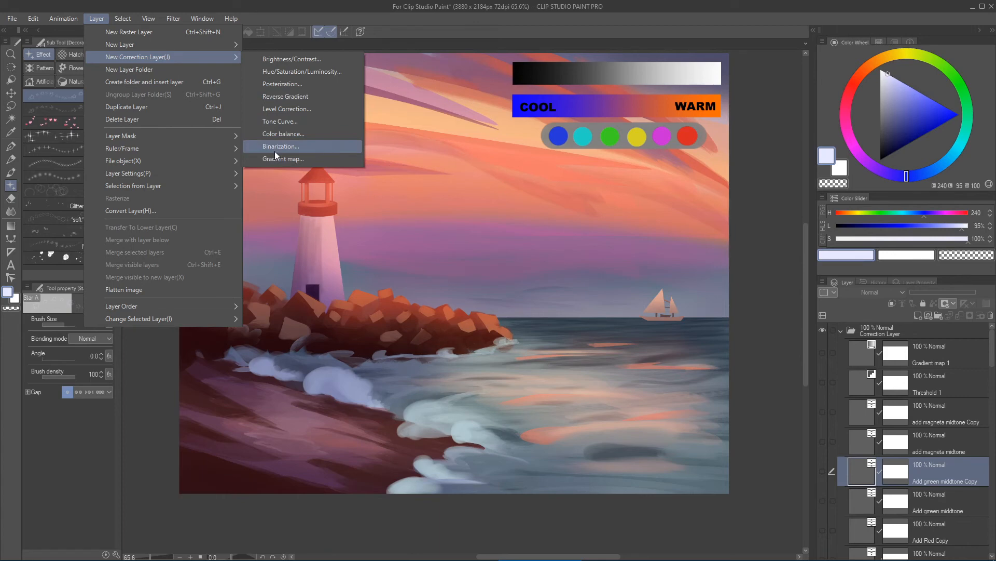
left_click(405, 21)
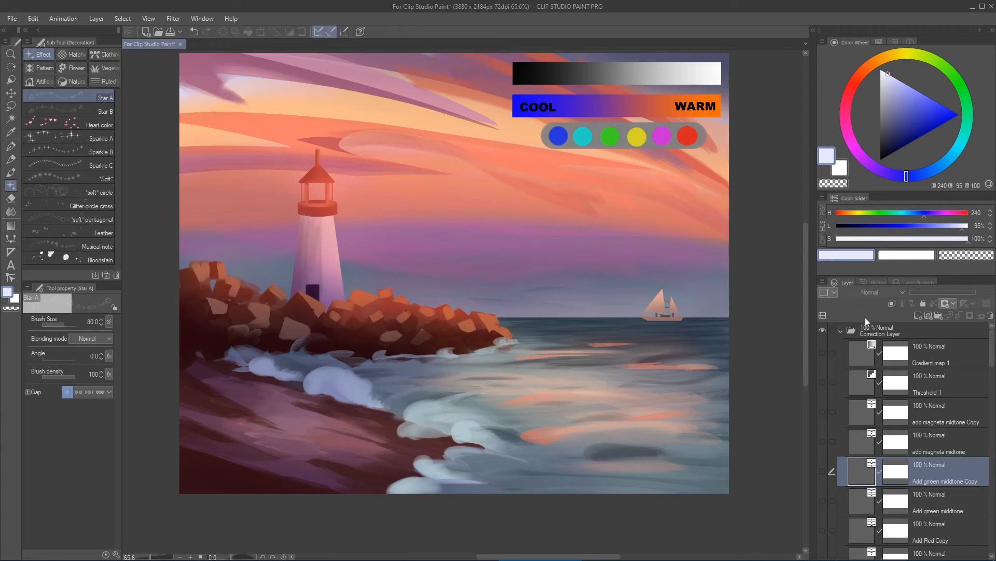
- Show the Threshold 1 layer and try threshold values of 49 and 144, cancelling the binarization changes
left_click(939, 390)
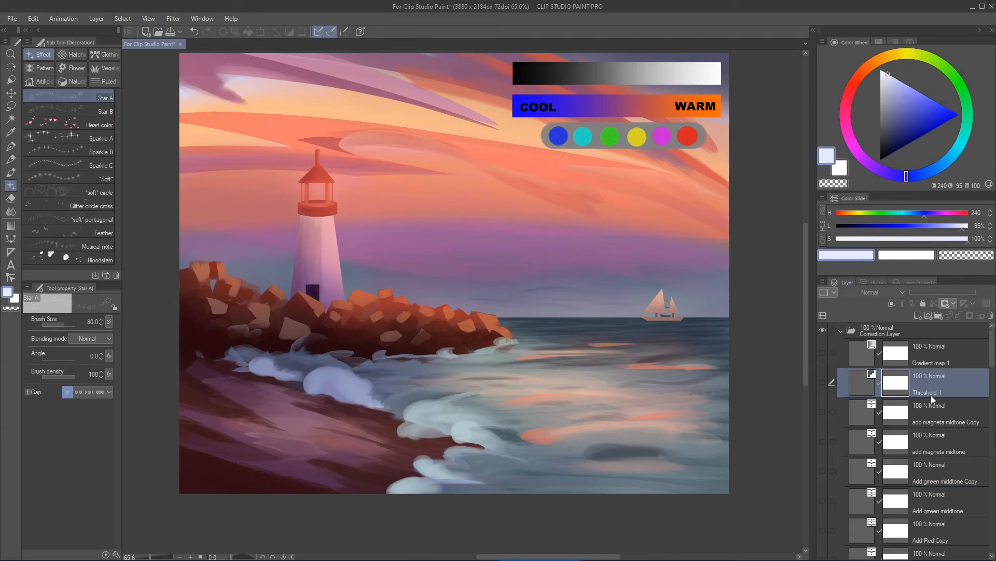
left_click(823, 382)
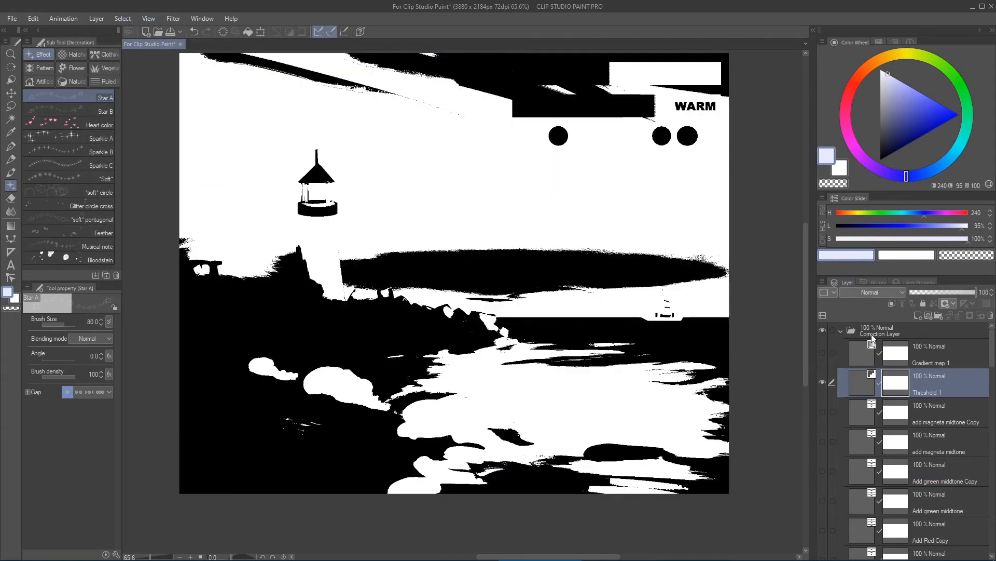
double_click(861, 391)
left_click_drag(459, 266, 725, 286)
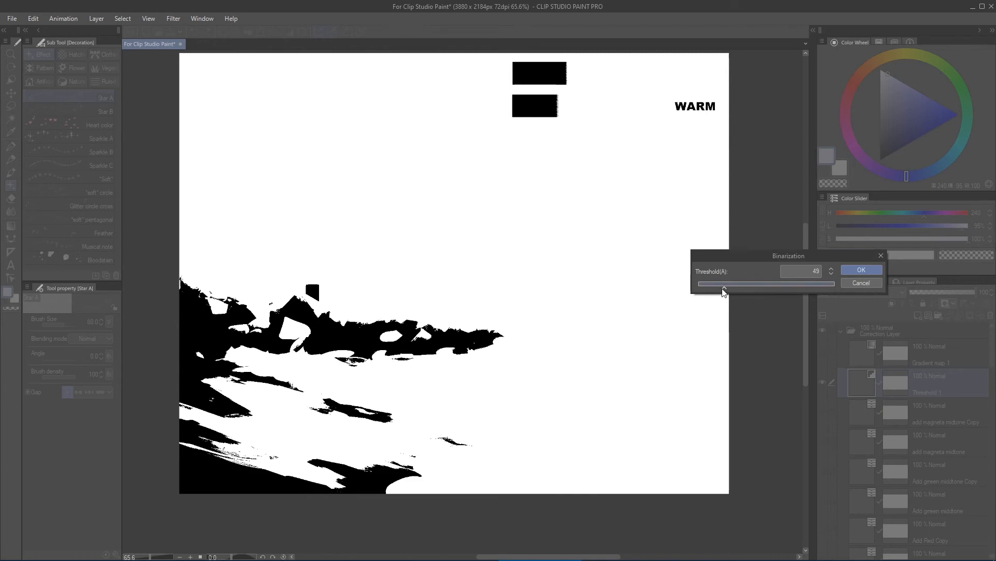
left_click_drag(734, 288, 770, 288)
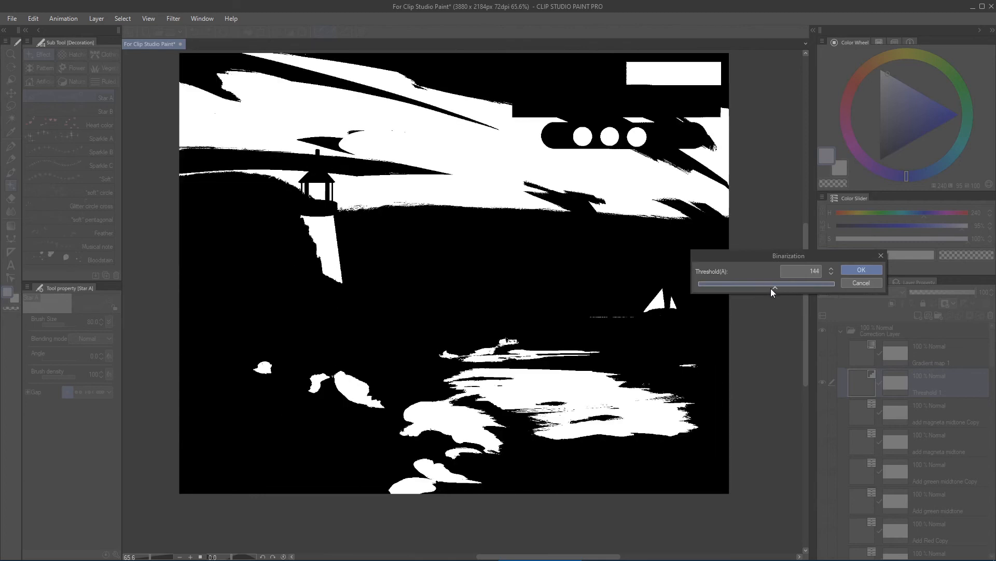
left_click(845, 281)
- Compare the painting with the Threshold 1 layer shown and hidden, leaving the layer hidden
left_click(823, 380)
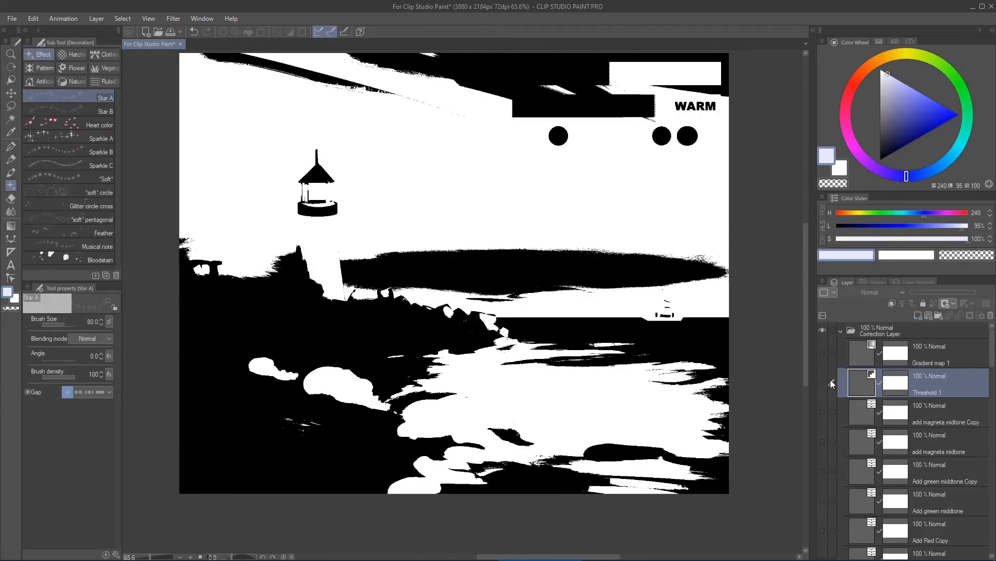
left_click(823, 382)
left_click(823, 382)
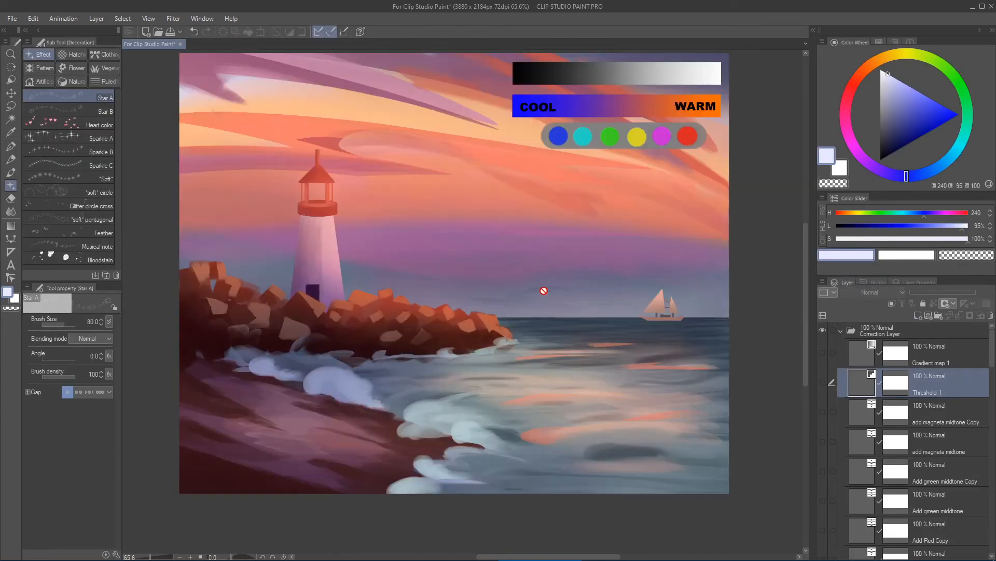
- Show the Threshold 1 layer and examine the pixel edges between black and white areas in the sky above the rocks
scroll(376, 258, "up", 5)
scroll(398, 263, "down", 4)
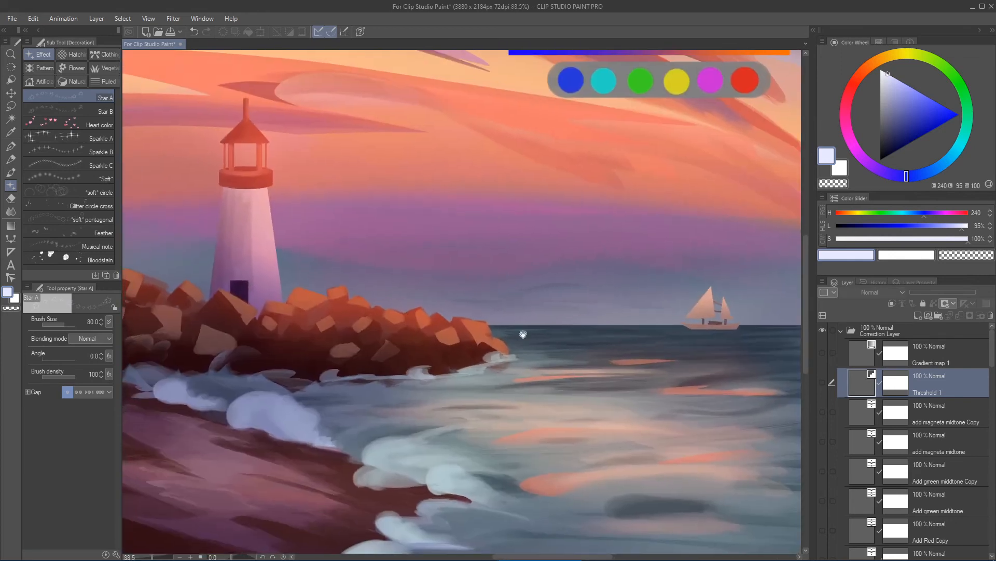
scroll(547, 289, "up", 5)
left_click(824, 381)
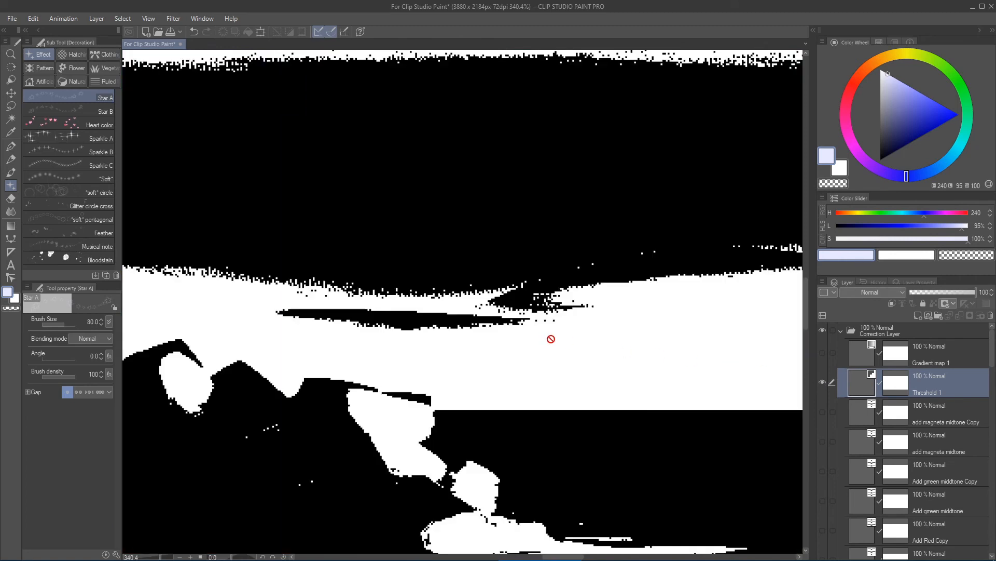
scroll(516, 284, "up", 6)
scroll(517, 284, "up", 1)
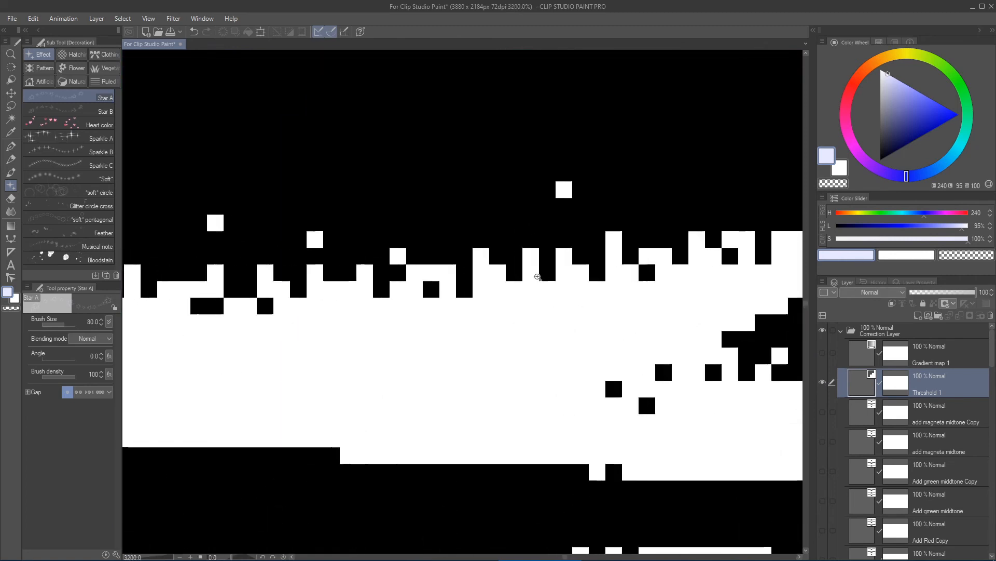
scroll(527, 237, "up", 1)
left_click_drag(349, 366, 643, 241)
left_click_drag(358, 290, 672, 262)
scroll(577, 285, "down", 4)
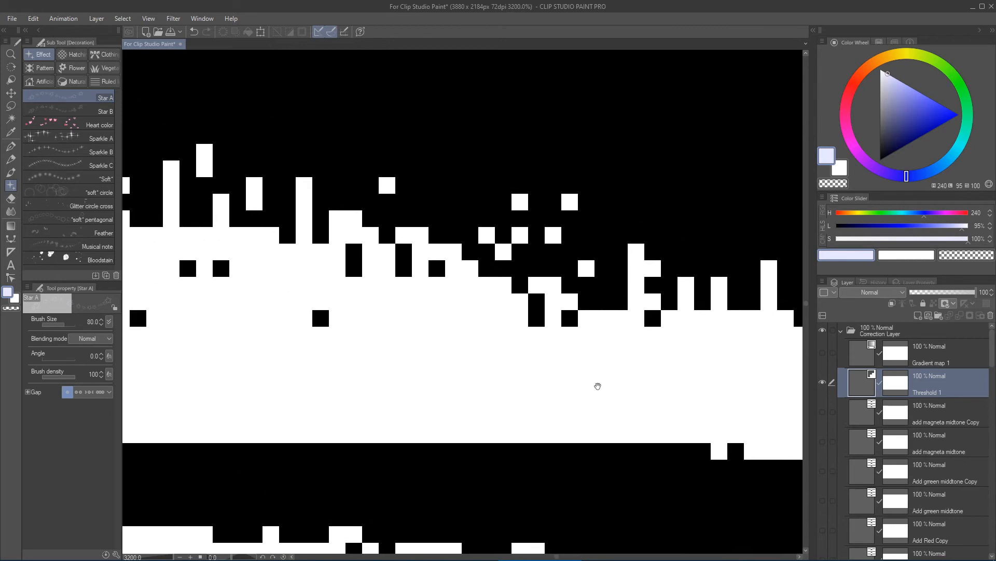
scroll(547, 318, "down", 6)
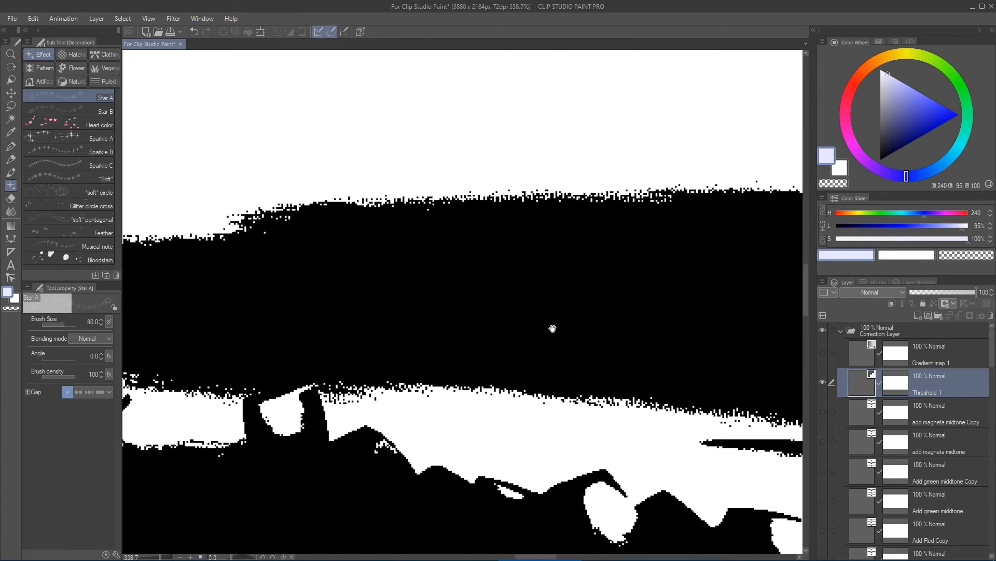
- Examine the black and white edges of the lighthouse's roof and lantern room under the Threshold 1 layer
mouse_move(379, 260)
left_mouse_down()
mouse_move(411, 294)
mouse_move(647, 383)
left_mouse_up()
mouse_move(476, 292)
left_mouse_down()
mouse_move(461, 396)
mouse_move(460, 385)
left_mouse_up()
left_click_drag(493, 286, 504, 411)
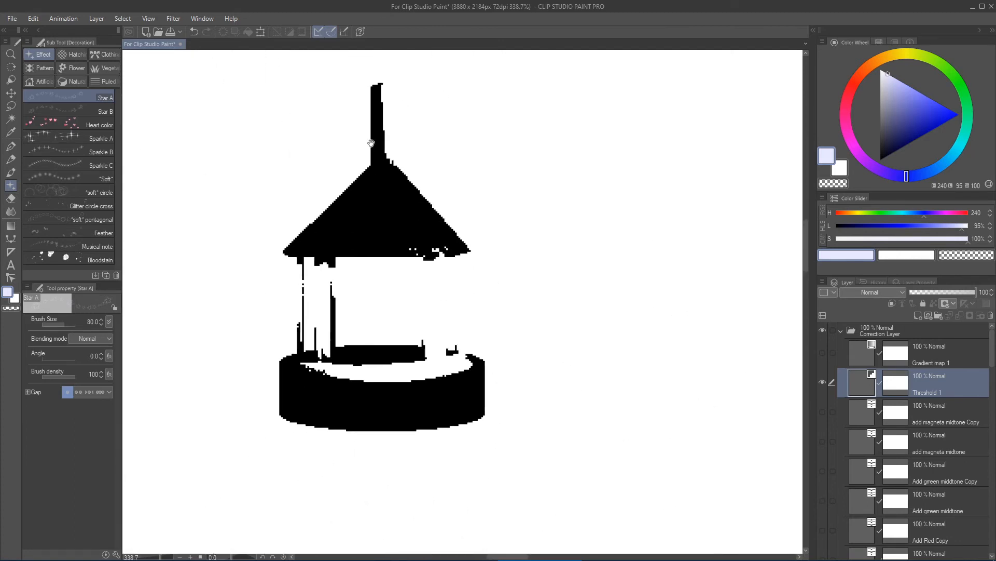
scroll(373, 135, "up", 4)
scroll(384, 212, "down", 3)
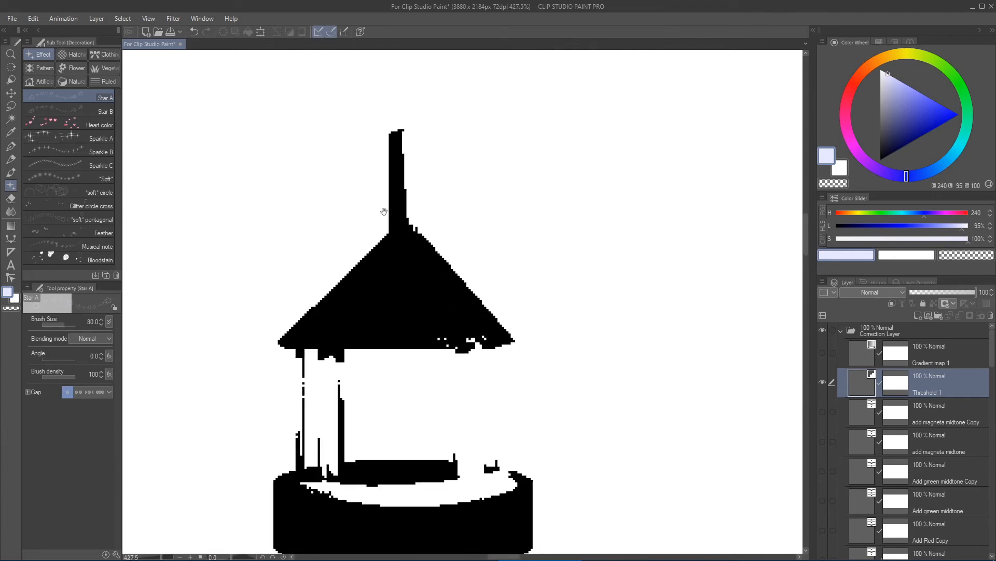
left_click_drag(510, 255, 482, 265)
left_click_drag(581, 358, 351, 194)
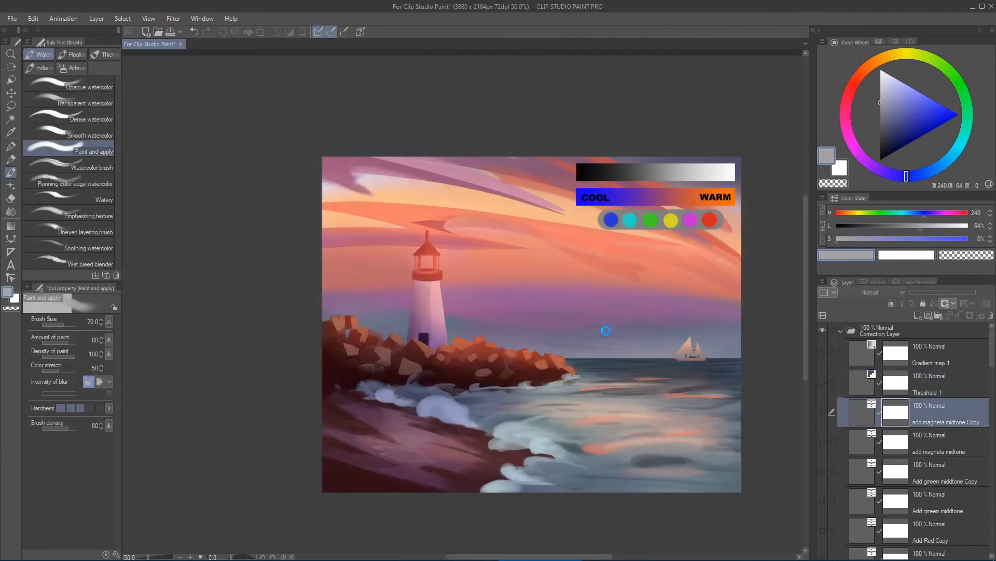
- Save the painting with the Threshold 1 layer hidden
key("ctrl+s")
mouse_move(591, 327)
left_mouse_down()
mouse_move(575, 316)
mouse_move(590, 307)
mouse_move(610, 314)
mouse_move(579, 314)
mouse_move(593, 312)
left_mouse_up()
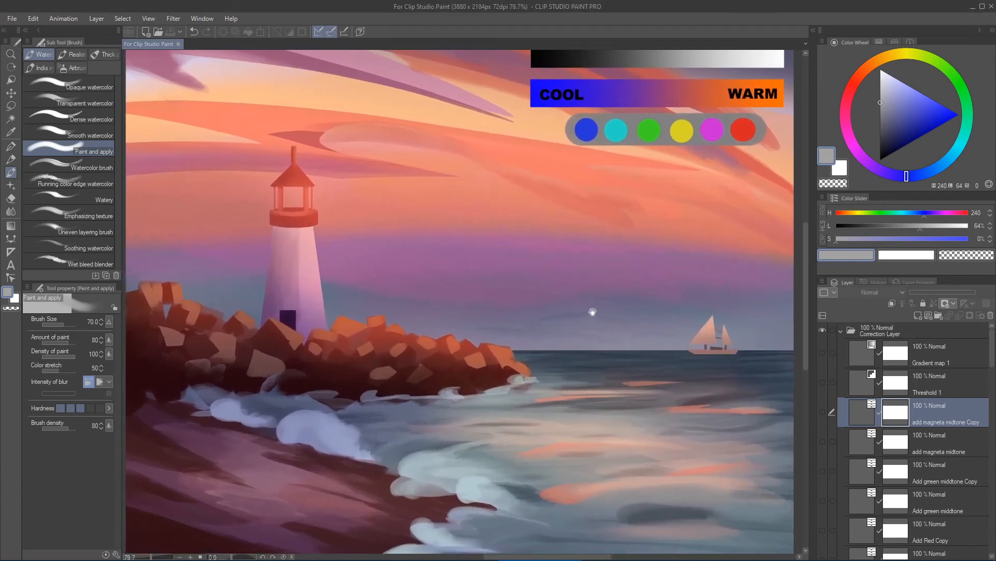
- Show the Threshold 1 layer and try threshold values of 21, 172 and 123, cancelling the binarization changes
left_click(823, 382)
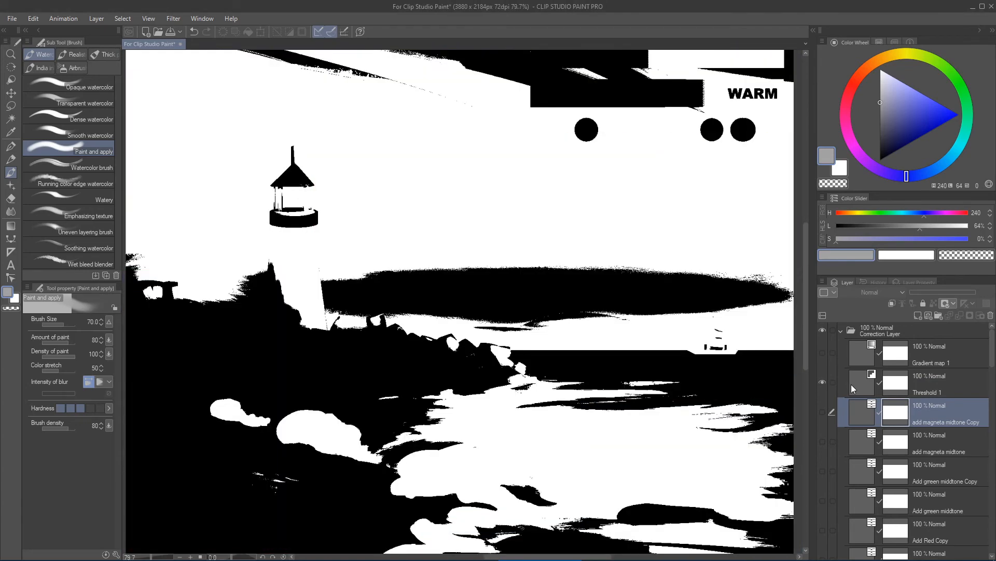
double_click(852, 385)
left_click_drag(758, 286, 709, 286)
scroll(628, 298, "down", 2)
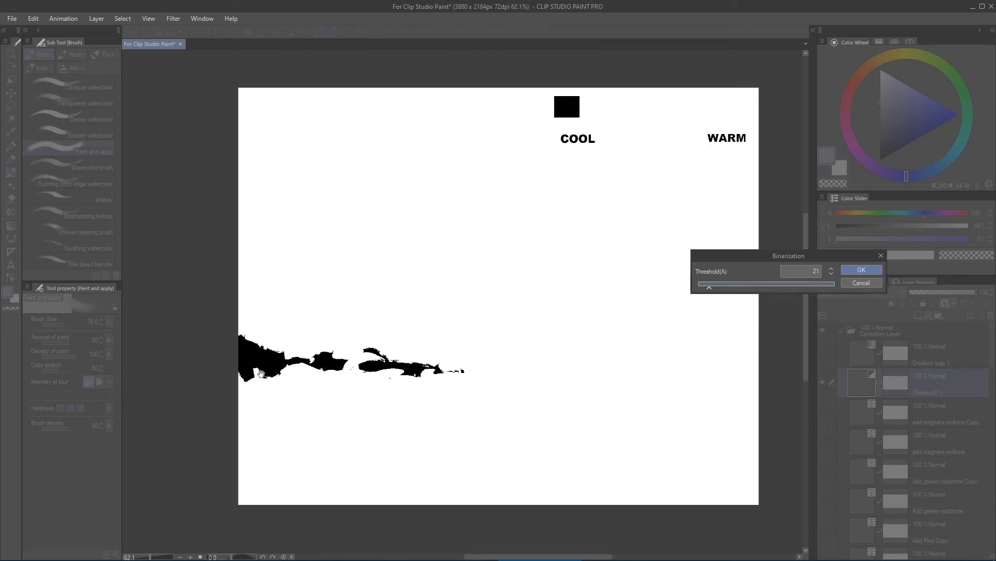
left_click_drag(714, 286, 790, 288)
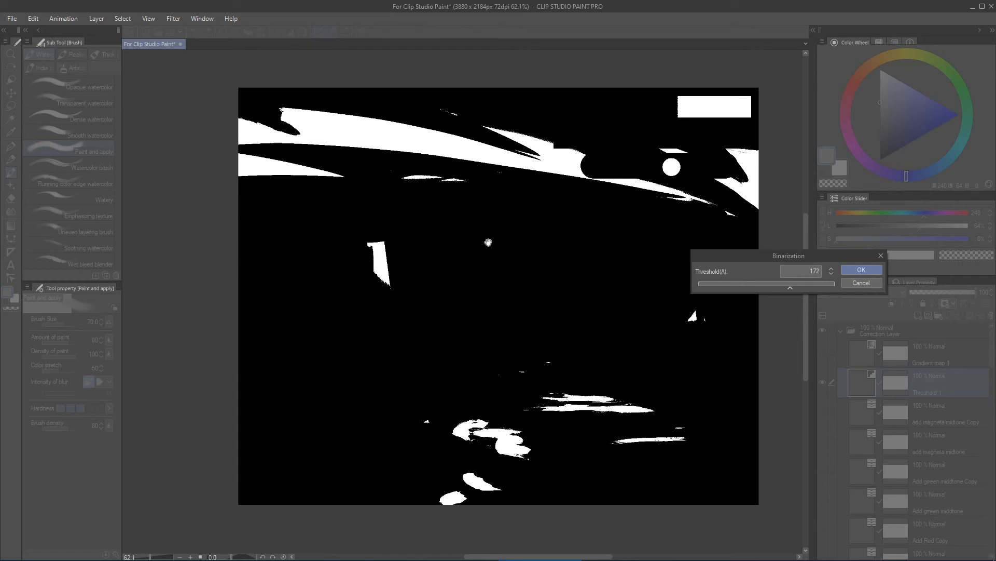
left_click_drag(799, 287, 763, 288)
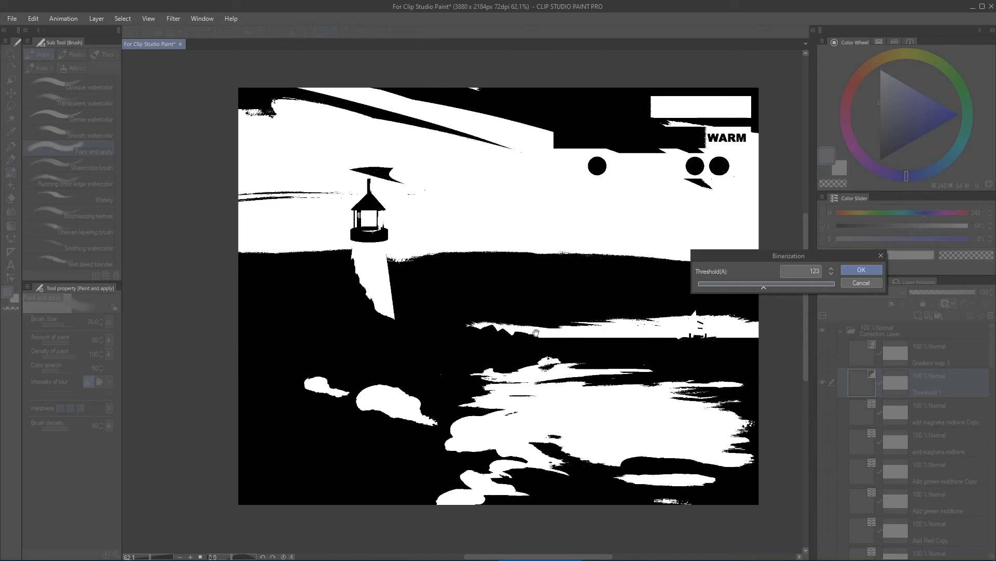
left_click(860, 283)
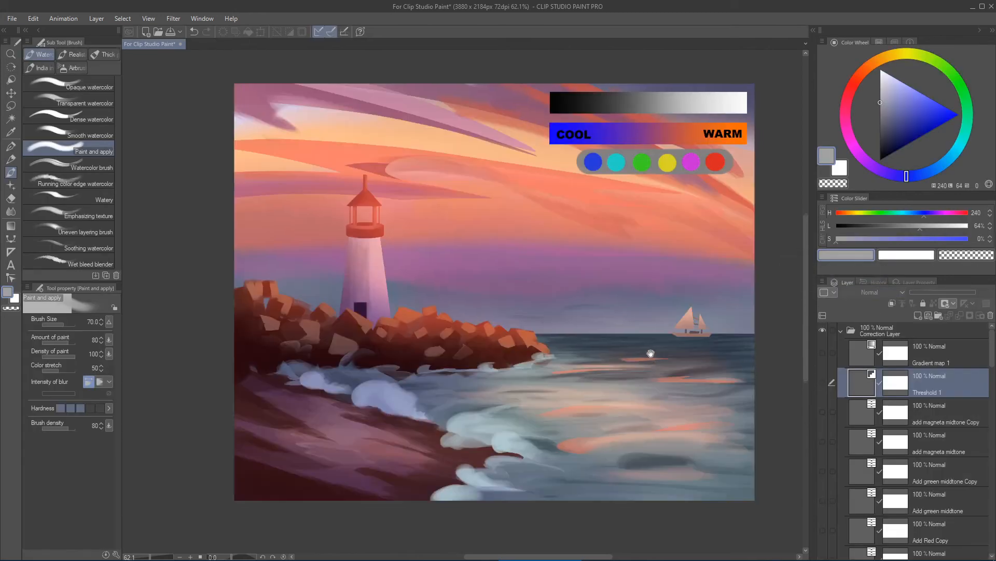
- Save the painting and show the Threshold 1 layer with its blending mode set to Multiply
left_click_drag(651, 353, 623, 354)
key("ctrl+s")
left_click(823, 382)
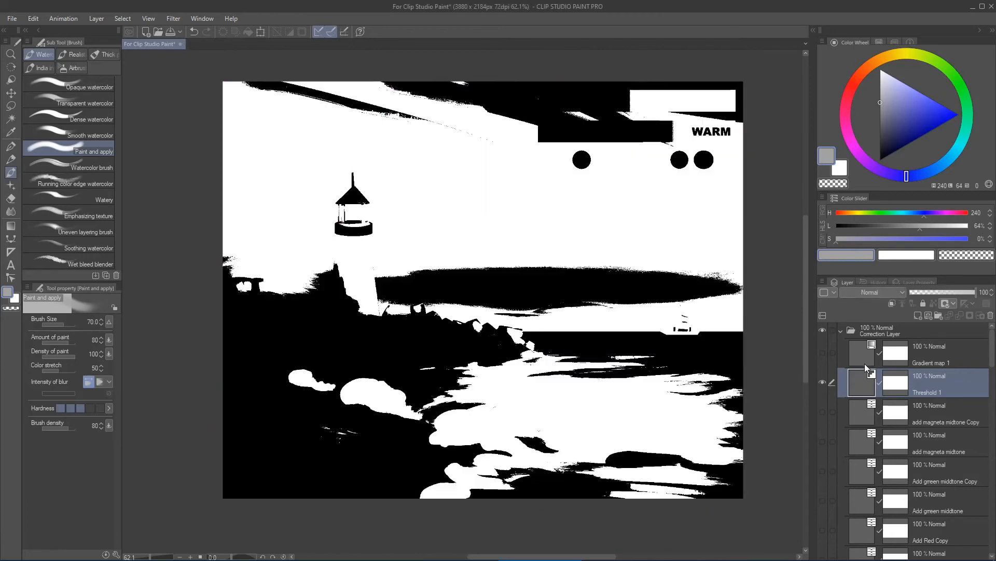
left_click(870, 292)
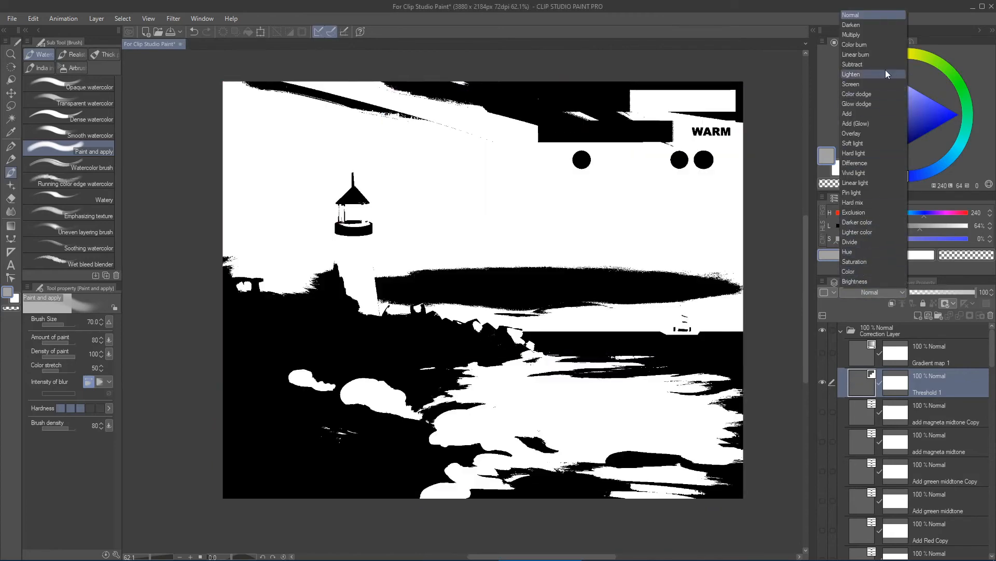
left_click(865, 34)
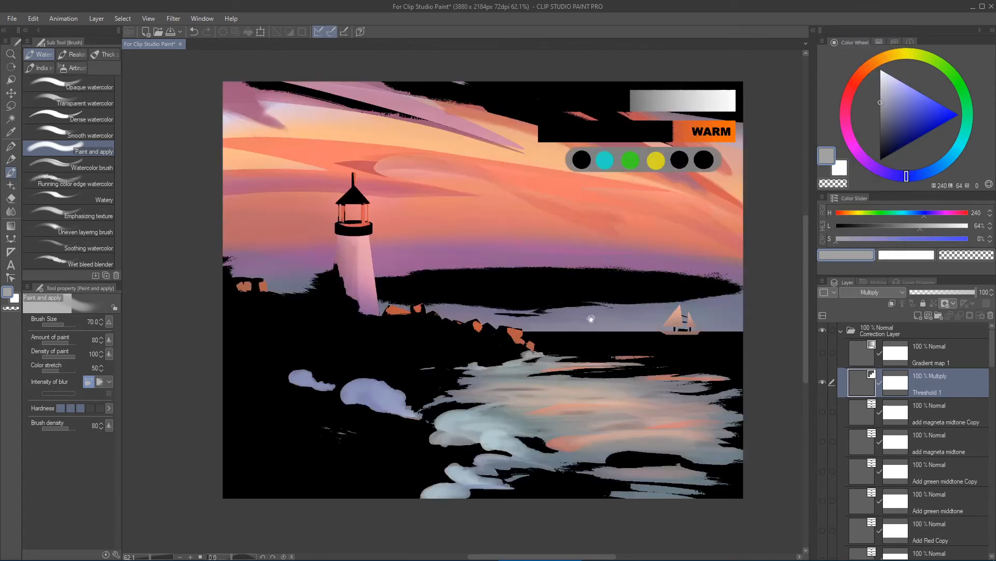
scroll(588, 314, "up", 2)
scroll(586, 310, "down", 1)
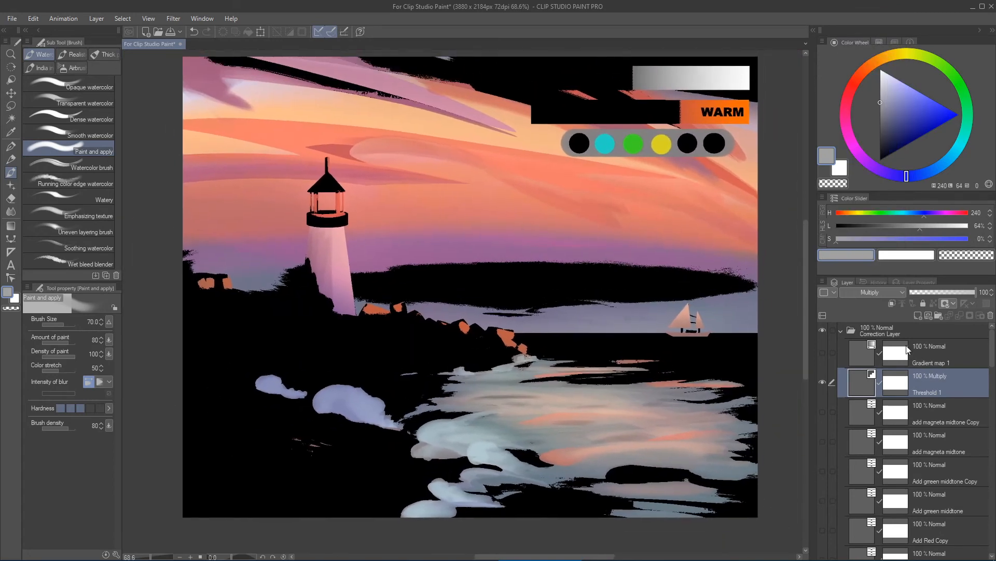
- Set the Threshold 1 layer's threshold to 42 and examine the dark rocks, shore and reference bars
double_click(865, 380)
left_click_drag(759, 286, 721, 287)
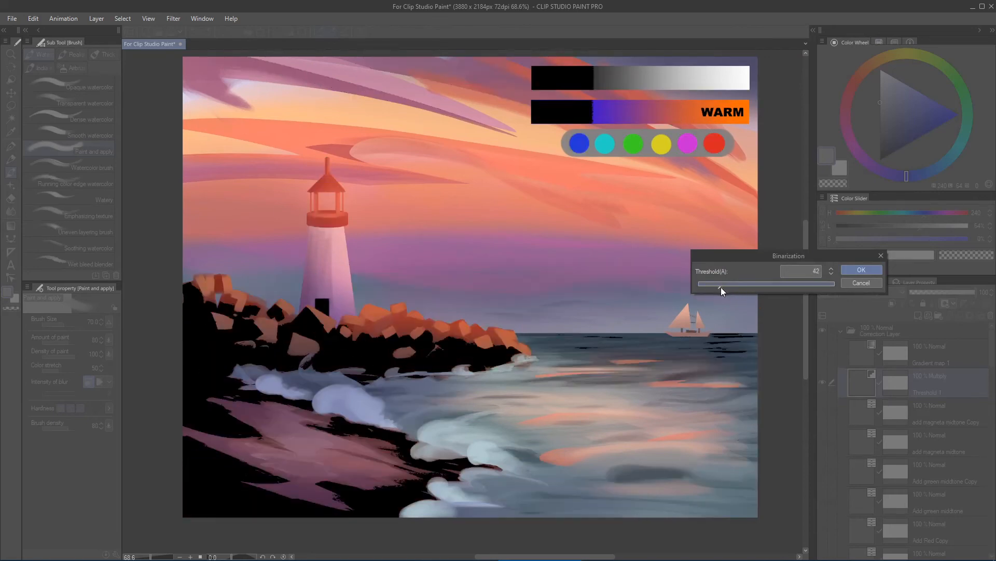
left_click(862, 270)
mouse_move(340, 359)
left_mouse_down()
mouse_move(382, 343)
mouse_move(351, 355)
mouse_move(332, 381)
left_mouse_up()
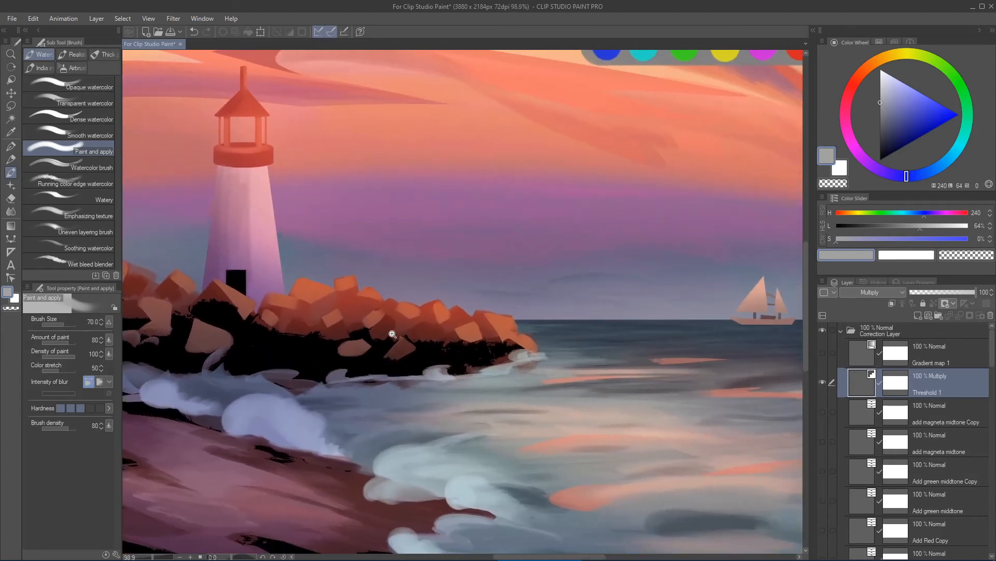
mouse_move(391, 334)
left_mouse_down()
mouse_move(381, 339)
mouse_move(410, 343)
left_mouse_up()
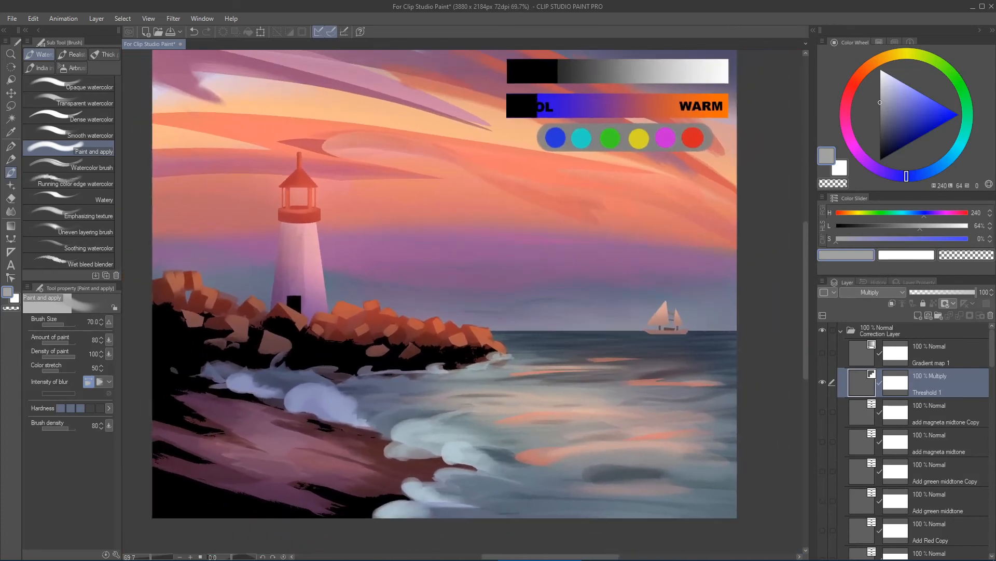
left_click_drag(573, 56, 633, 56)
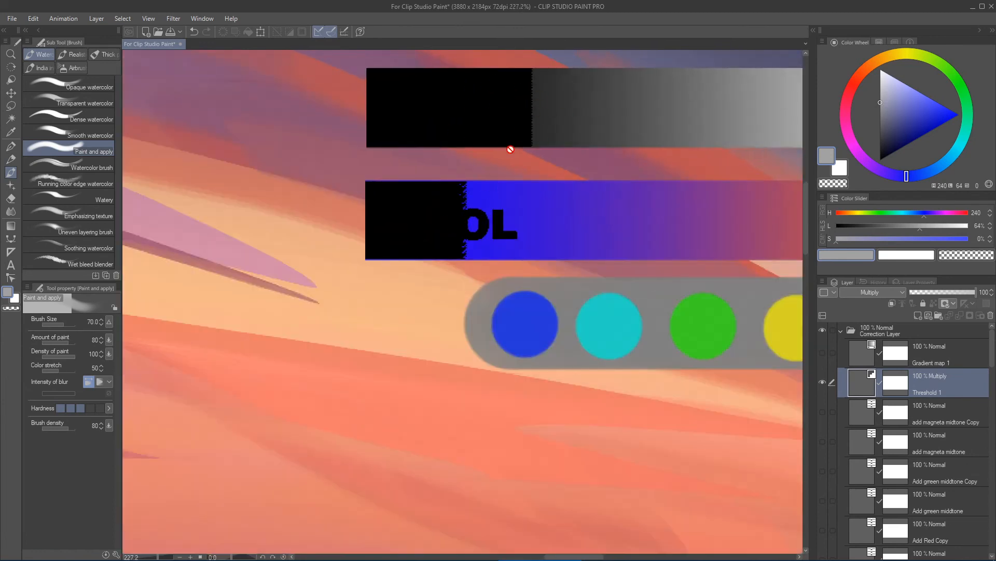
left_click_drag(577, 218, 558, 162)
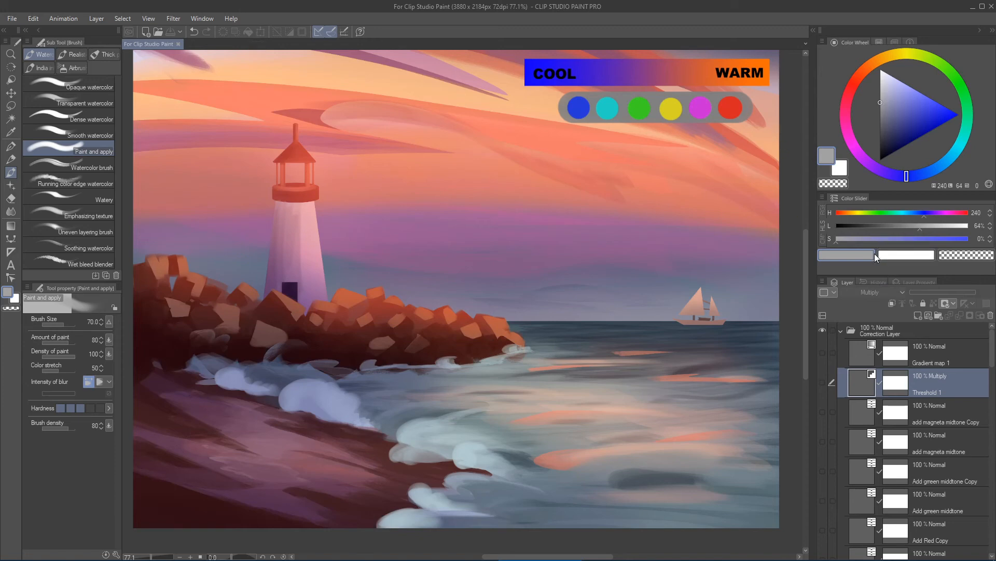
- Compare the painting with the Gradient map 1 layer shown and hidden, leaving the layer hidden
left_click(861, 351)
left_click(823, 353)
left_click(823, 353)
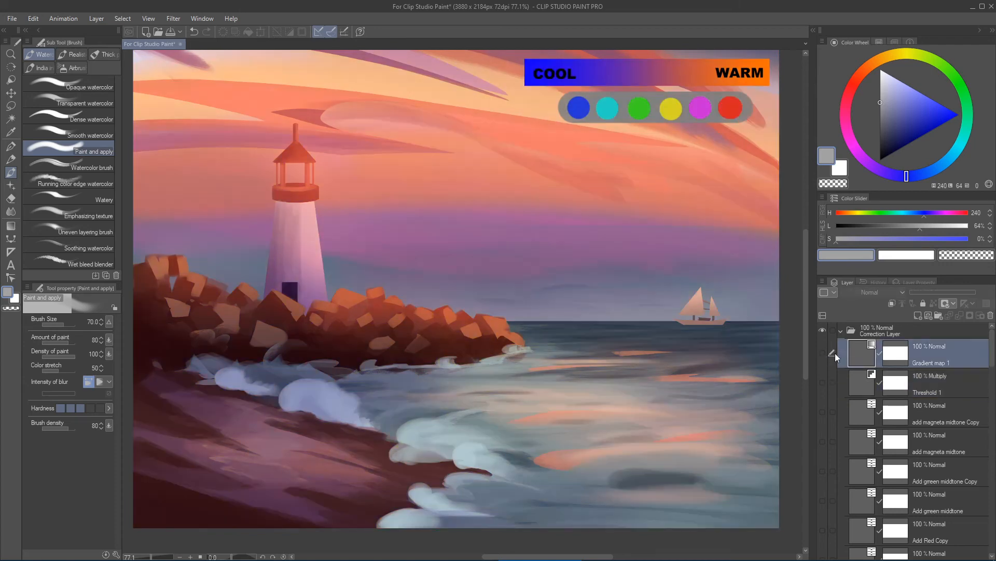
left_click(823, 354)
left_click(823, 353)
- Add a new raster layer with its blending mode set to Color and choose a fully saturated blue as drawing color
left_click_drag(696, 214, 653, 315)
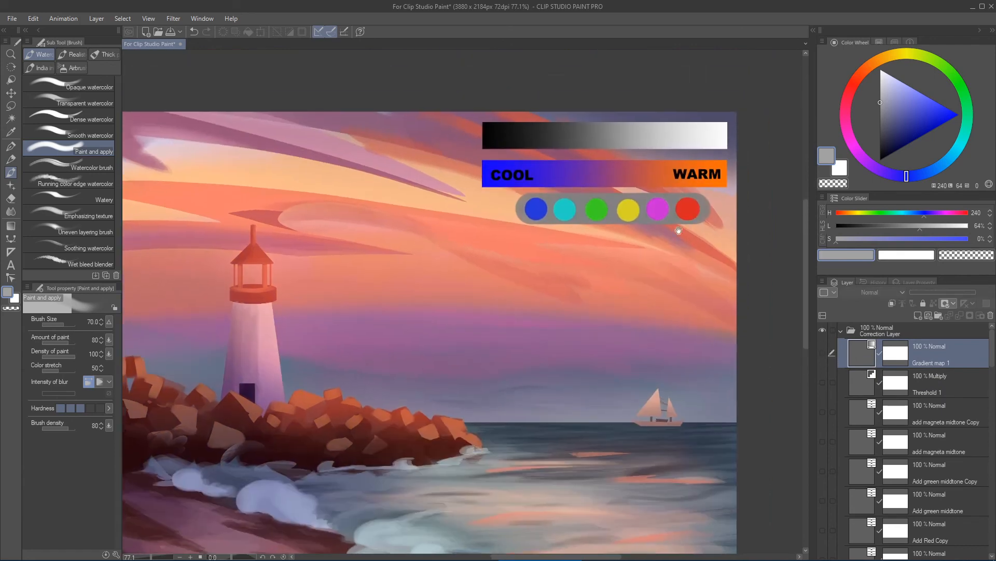
scroll(646, 129, "up", 6)
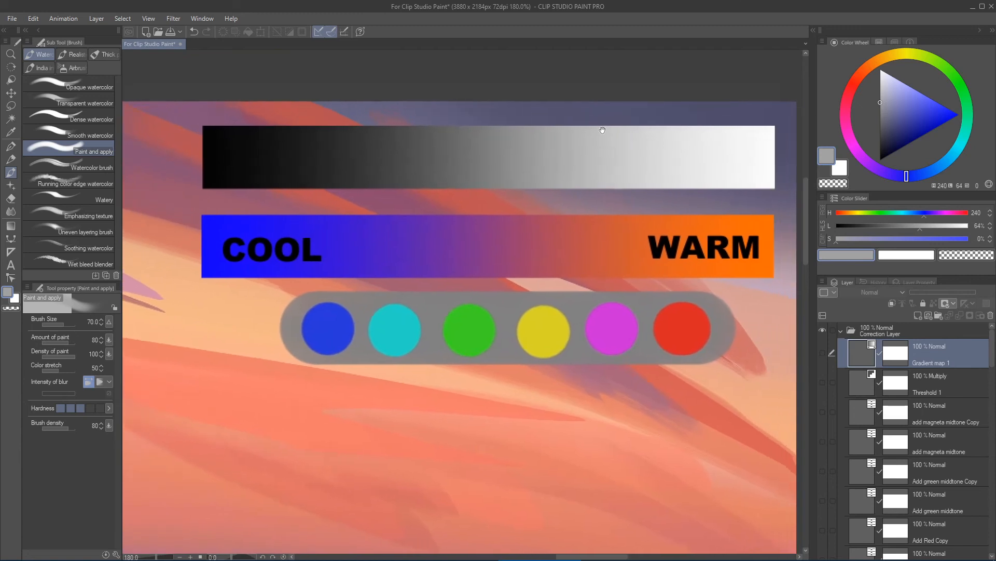
scroll(610, 123, "down", 2)
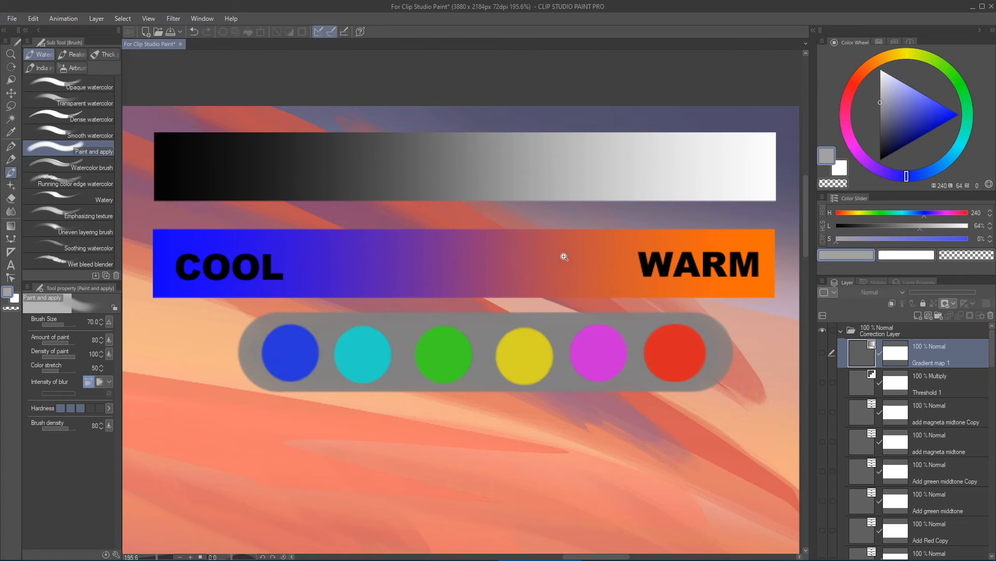
left_click_drag(564, 256, 593, 242)
left_click_drag(593, 242, 547, 289)
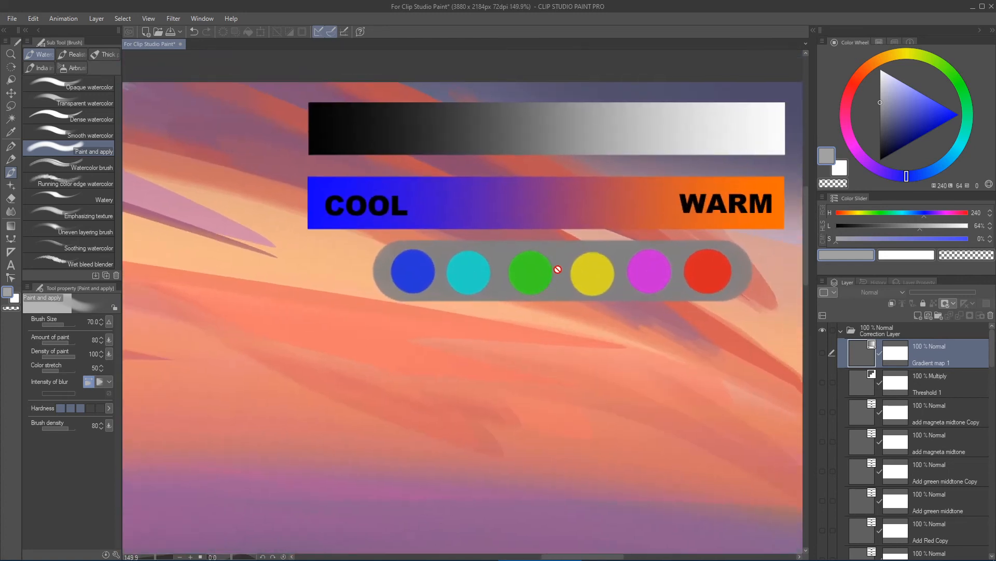
key("ctrl+shift+n")
left_click(882, 292)
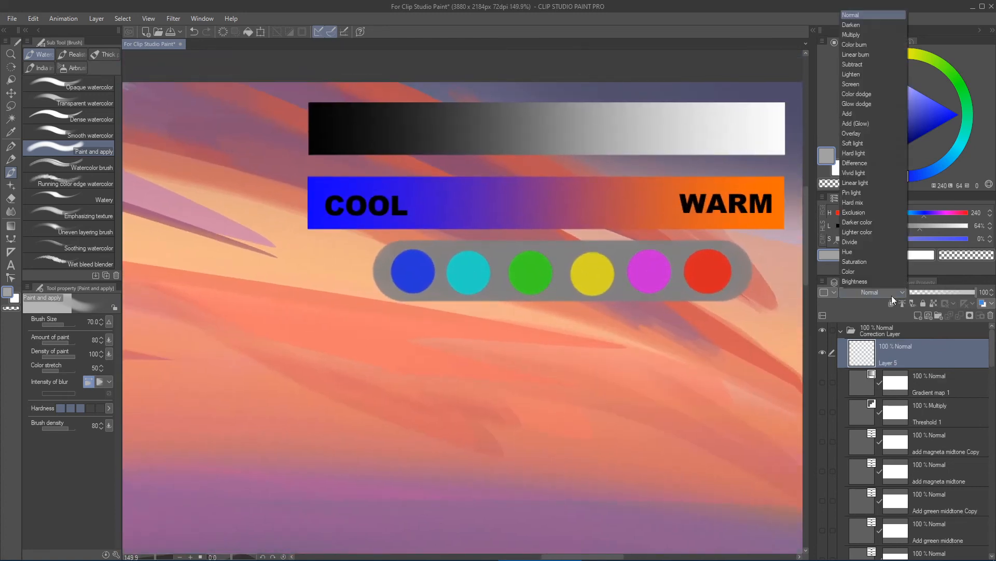
left_click(865, 271)
left_click(958, 115)
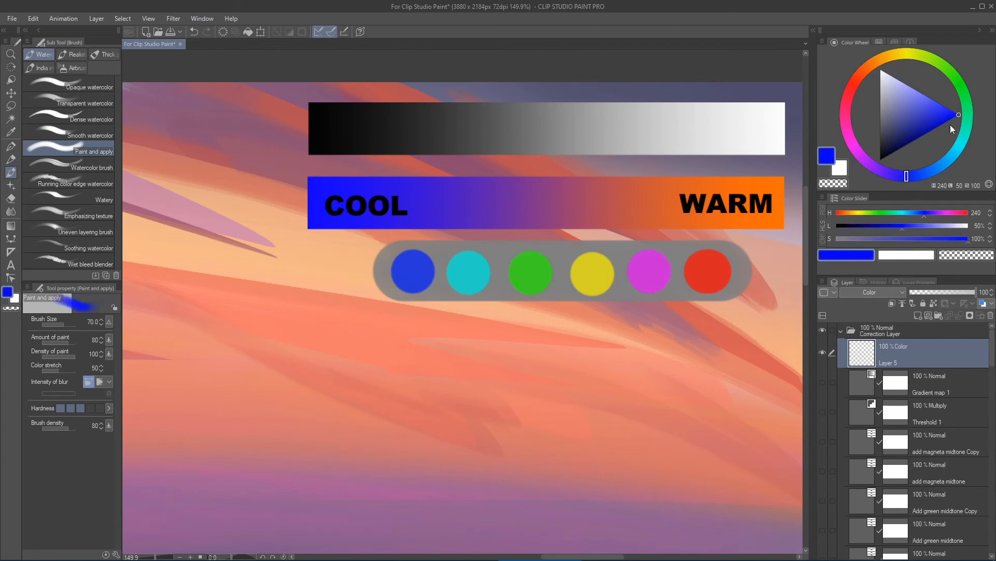
- Paint blue over the black-to-white reference bar on the Color layer and sample the colors at its dark end
mouse_move(612, 132)
left_mouse_down()
mouse_move(442, 139)
mouse_move(289, 127)
mouse_move(661, 138)
mouse_move(765, 126)
mouse_move(785, 136)
left_mouse_up()
mouse_move(324, 123)
left_mouse_down()
mouse_move(386, 108)
mouse_move(398, 229)
mouse_move(389, 202)
left_mouse_up()
left_click(300, 171, "alt")
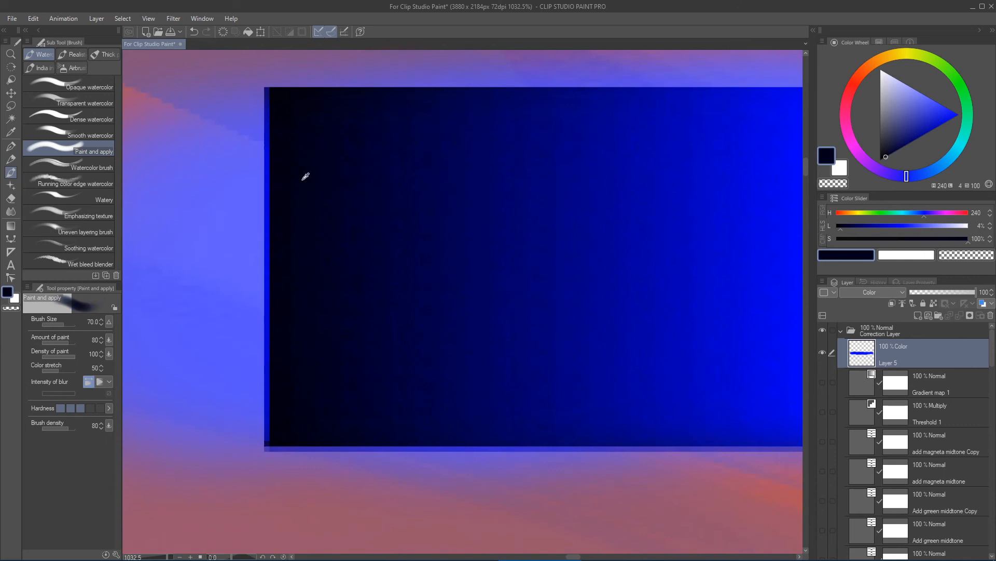
left_click(288, 166, "alt")
left_click_drag(305, 180, 271, 191)
left_click_drag(404, 196, 321, 193)
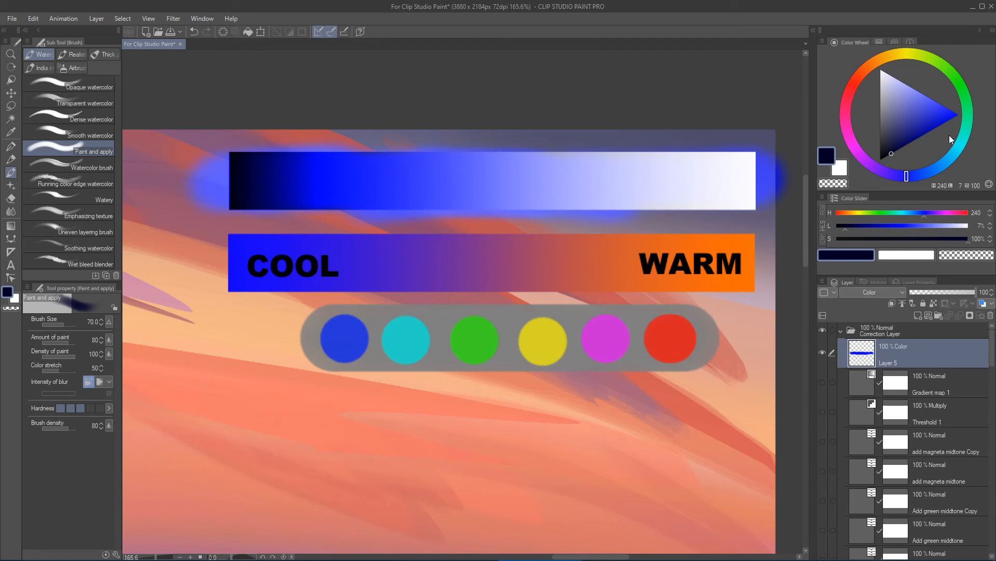
- Choose the fully saturated blue again, review the tinted reference bar and delete the Color layer
left_click(958, 115)
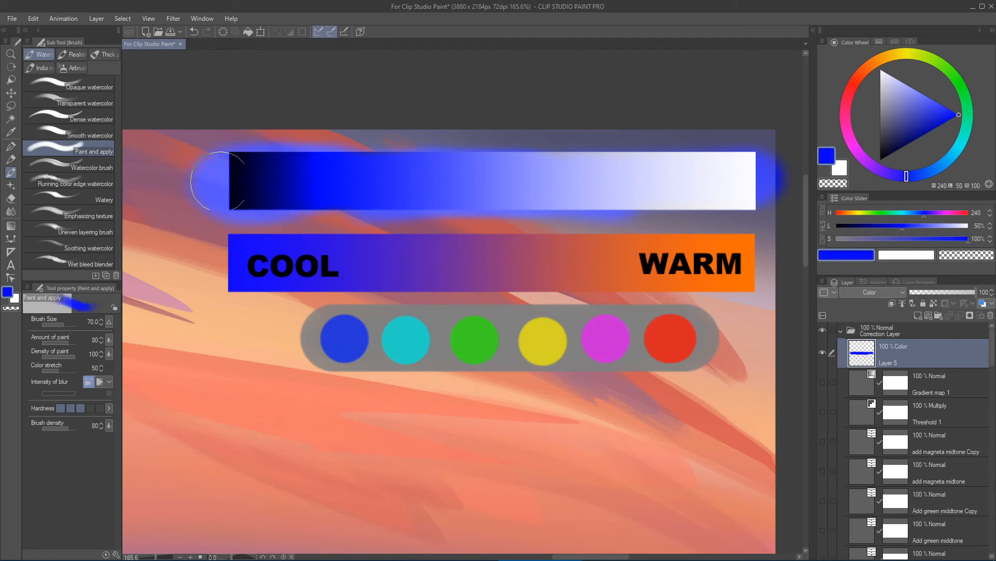
mouse_move(303, 197)
left_mouse_down()
mouse_move(380, 208)
mouse_move(423, 198)
mouse_move(389, 171)
left_mouse_up()
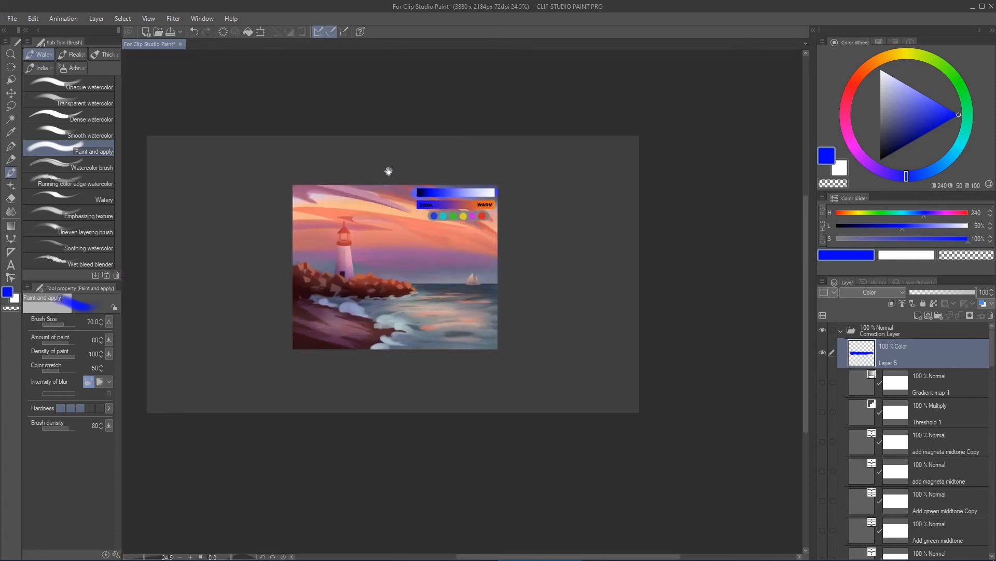
left_click_drag(503, 199, 644, 244)
left_click_drag(549, 192, 575, 190)
key("Delete")
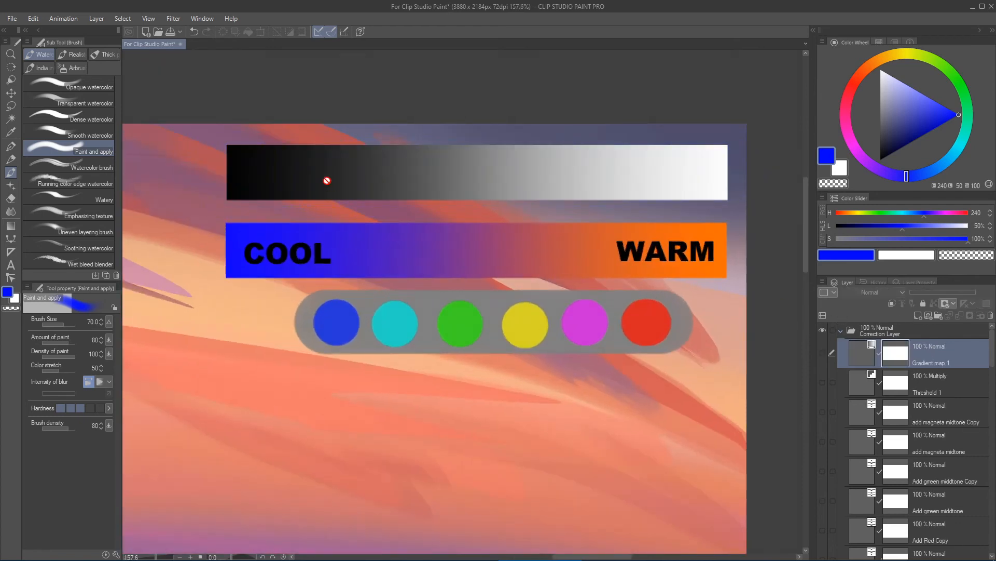
- Locate the Gradient map option among the new correction layers and show the existing Gradient map 1 layer
left_click_drag(646, 216, 677, 222)
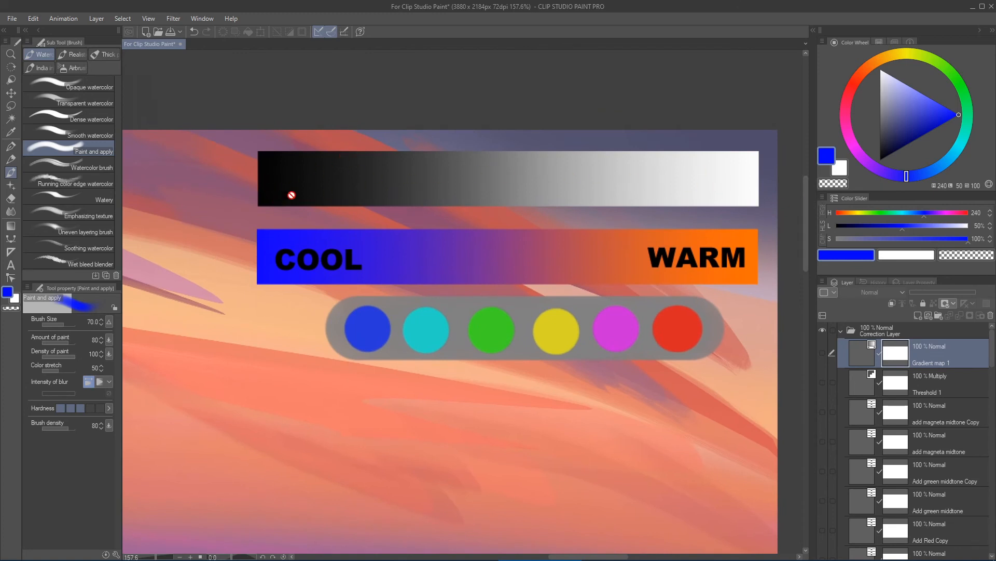
mouse_move(445, 172)
left_mouse_down()
mouse_move(458, 164)
mouse_move(406, 167)
mouse_move(428, 170)
left_mouse_up()
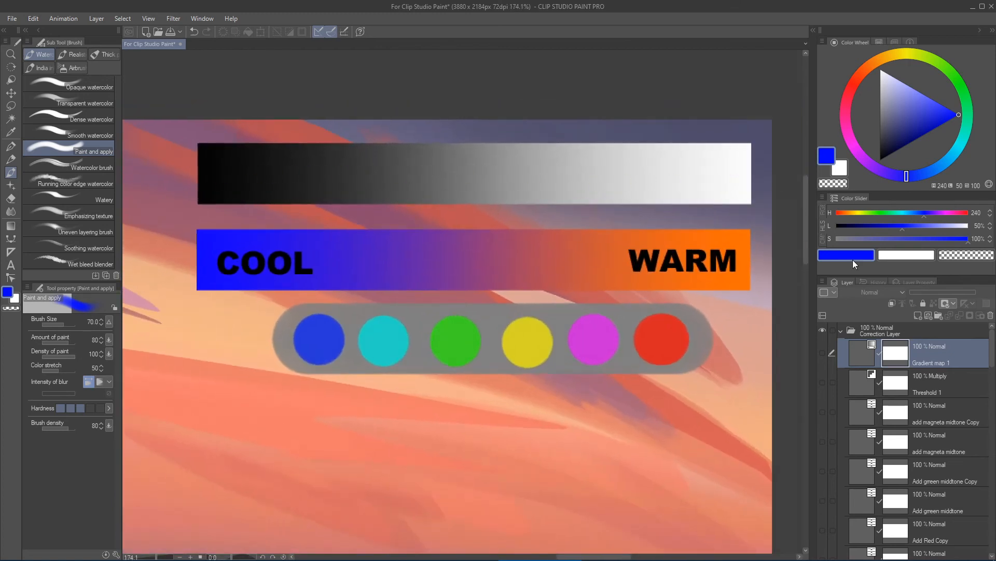
left_click(96, 19)
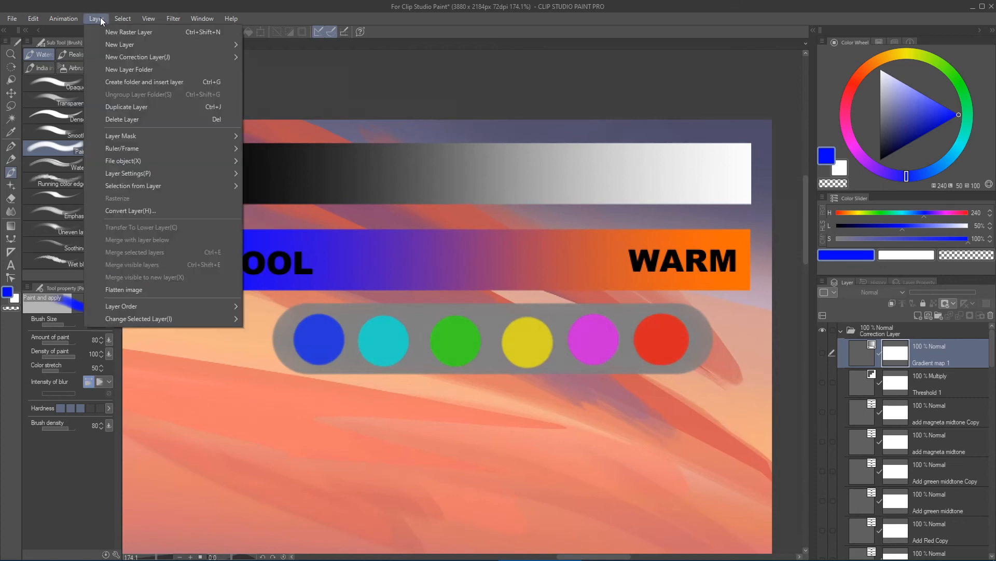
mouse_move(191, 58)
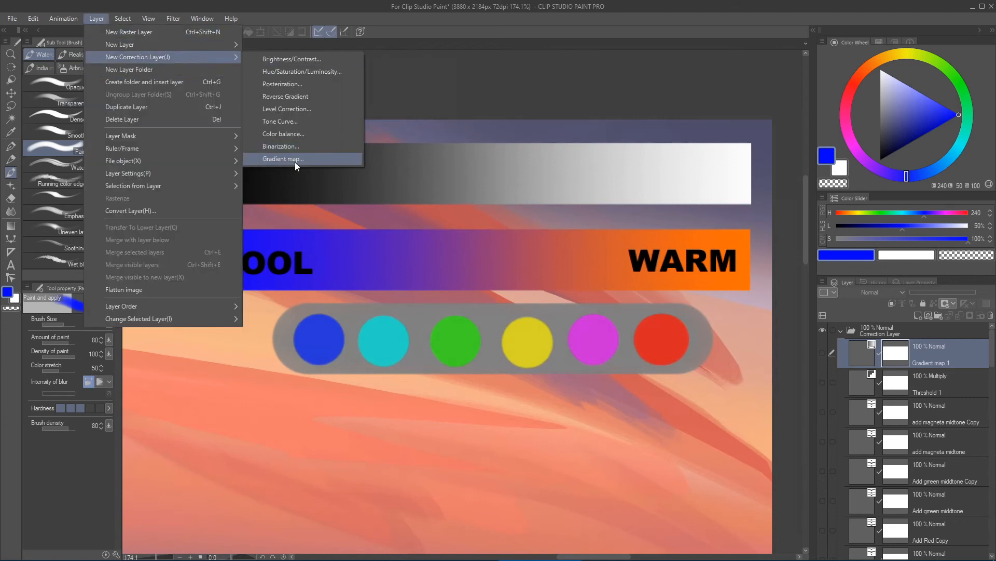
left_click(314, 158)
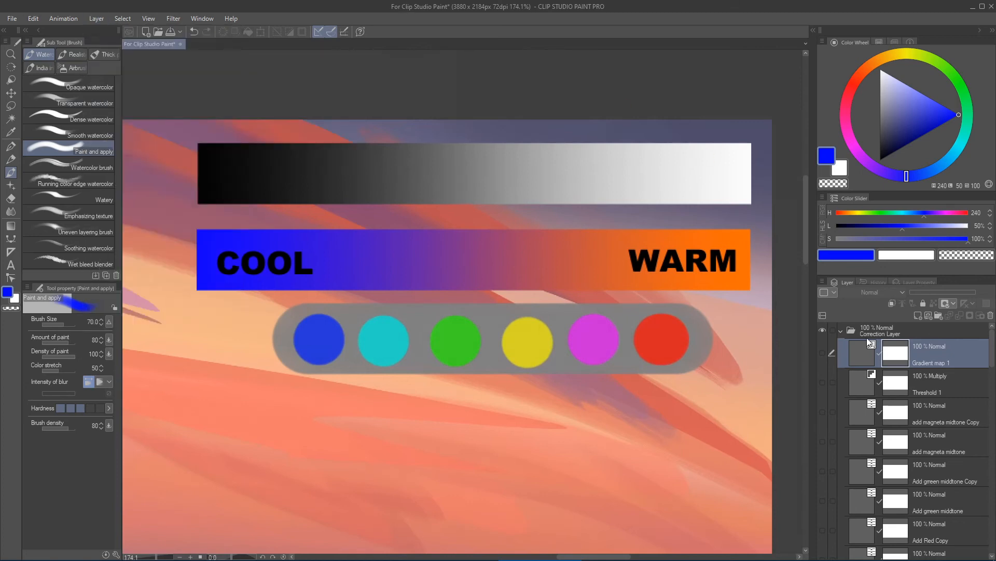
left_click(822, 354)
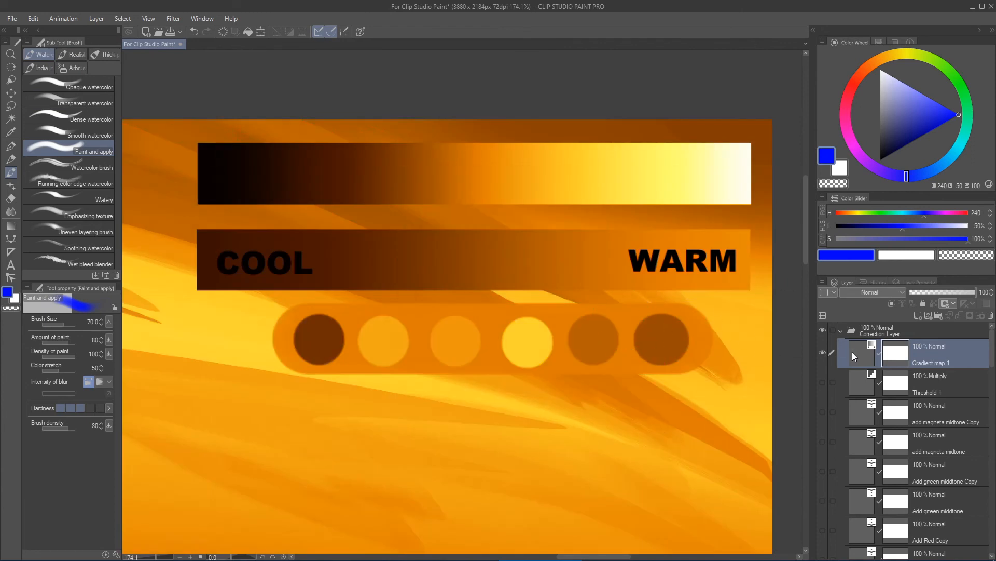
- Open the Gradient map 1 settings and compare the gradient with the reference bars and the whole painting
double_click(859, 353)
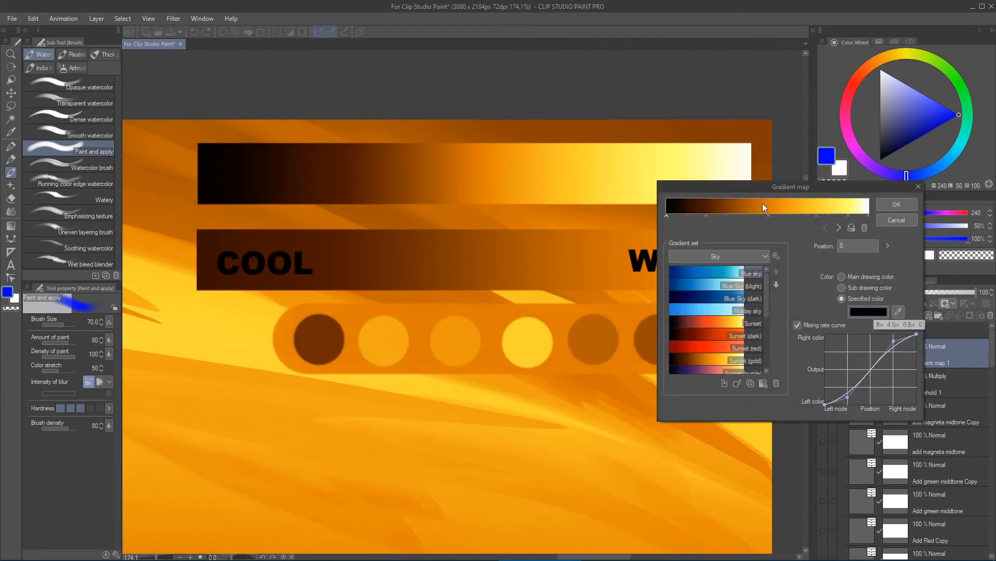
left_click_drag(780, 188, 842, 304)
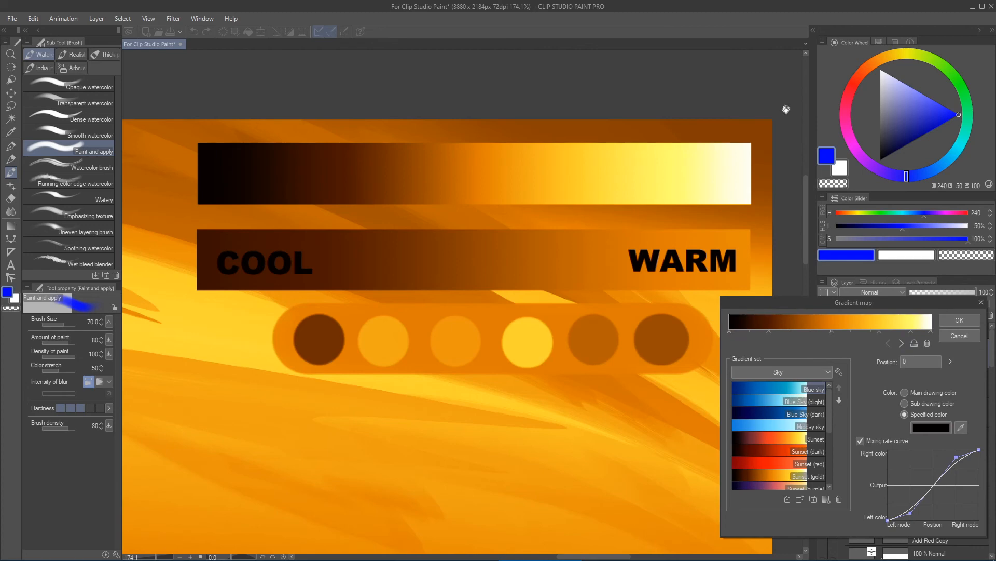
left_click_drag(479, 388, 653, 178)
left_click_drag(420, 366, 519, 289)
scroll(506, 294, "down", 4)
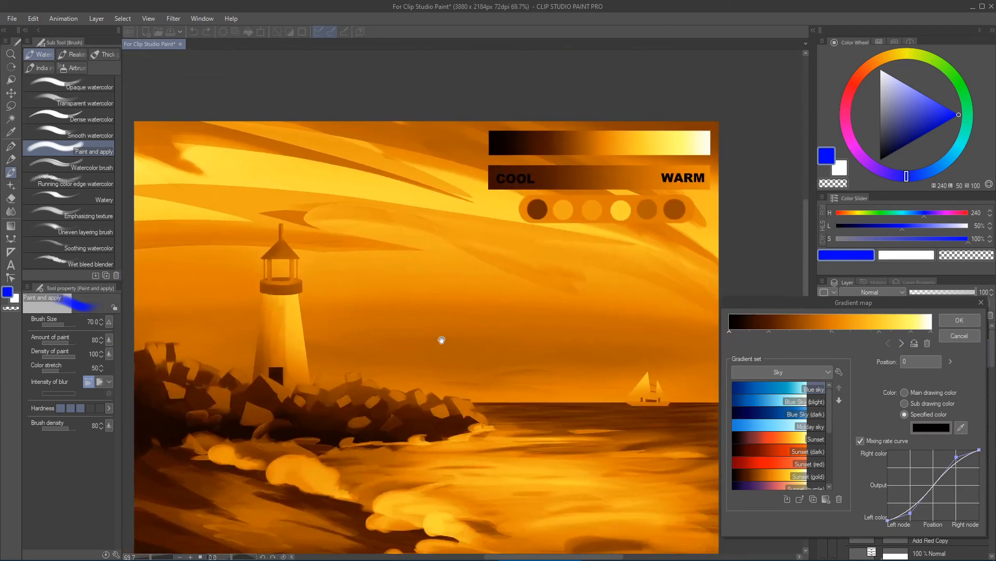
left_click_drag(652, 121, 638, 164)
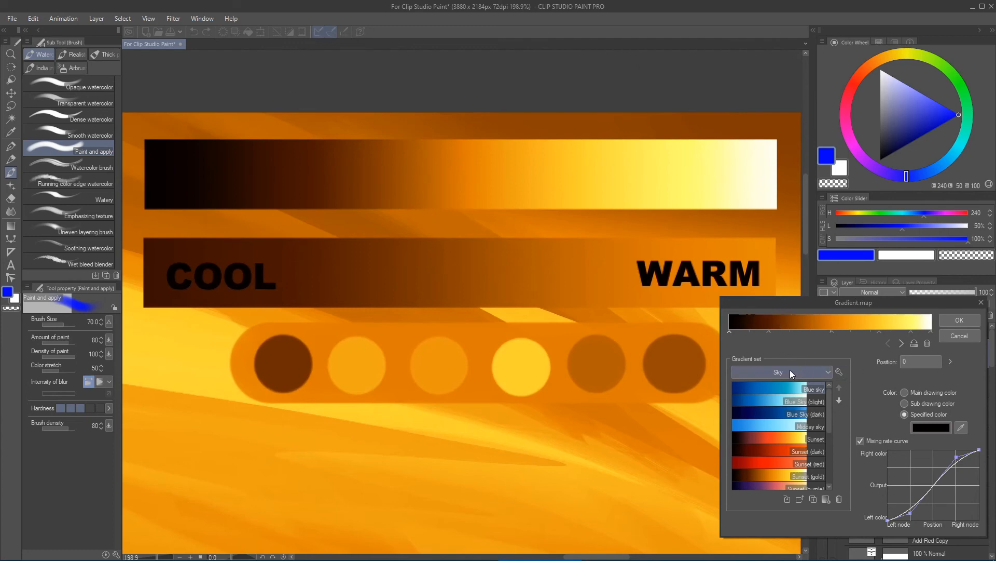
- Browse the Effect and Tool (read only) gradient sets and close the gradient map settings without applying changes
left_click(807, 370)
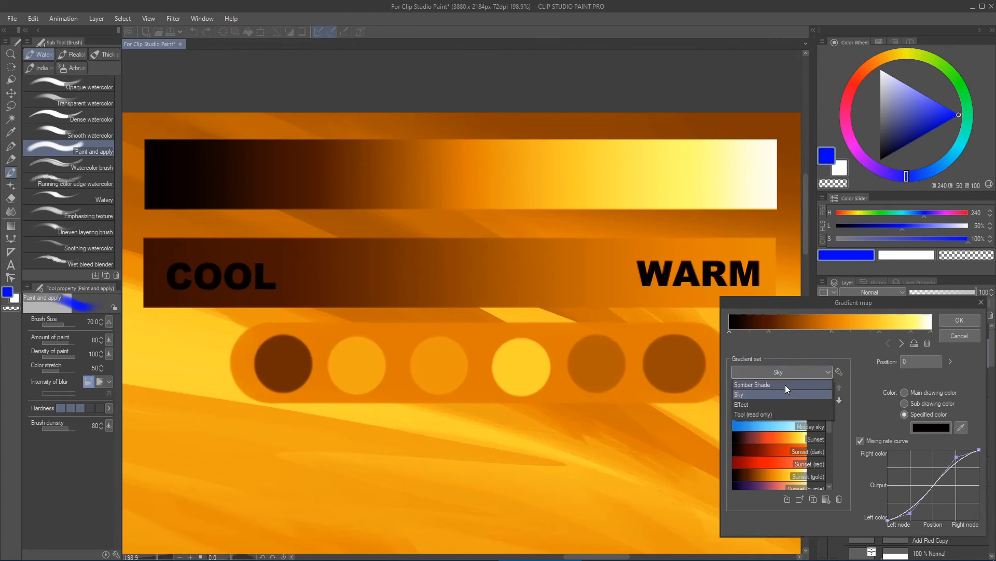
left_click(771, 405)
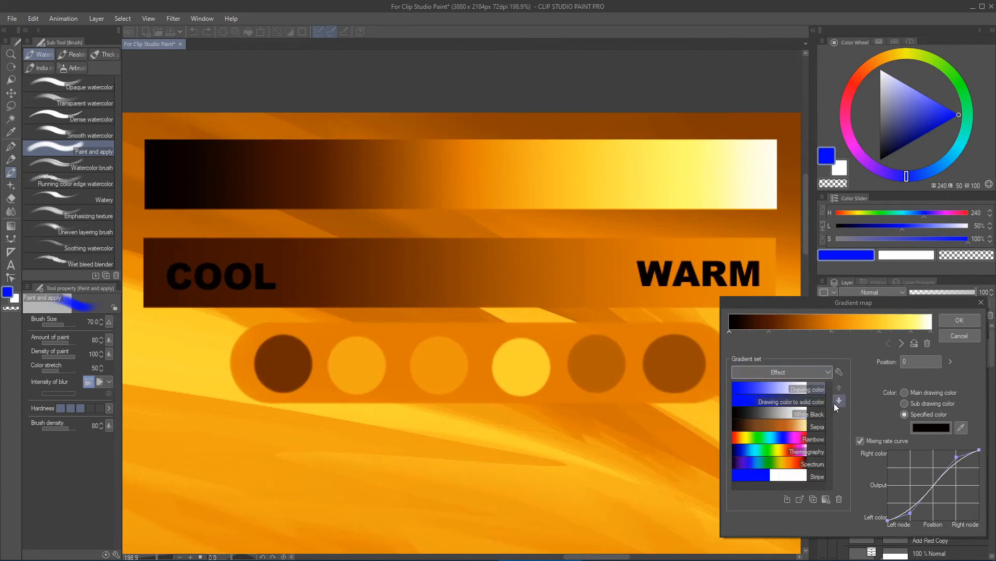
left_click(792, 371)
left_click(779, 409)
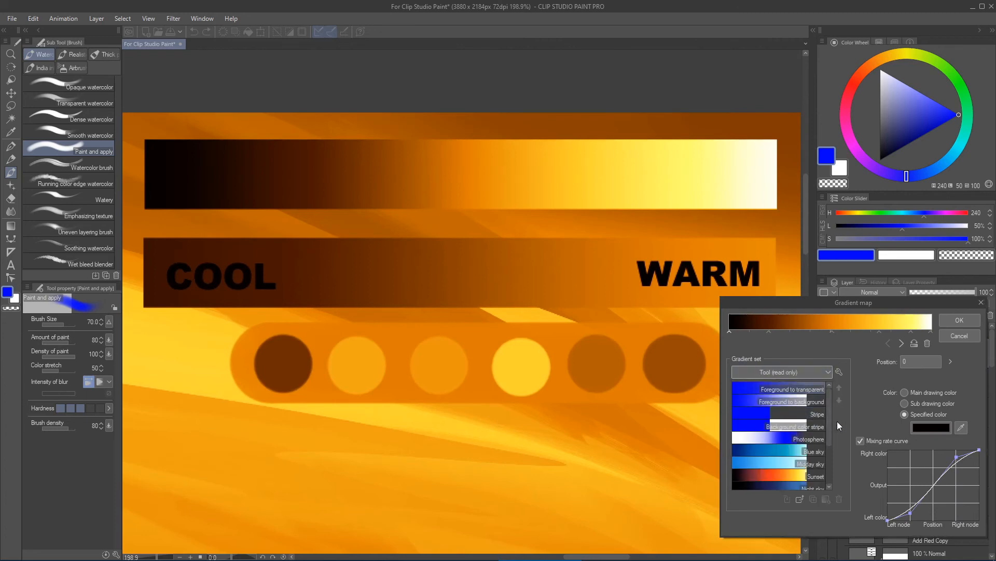
left_click_drag(830, 425, 826, 462)
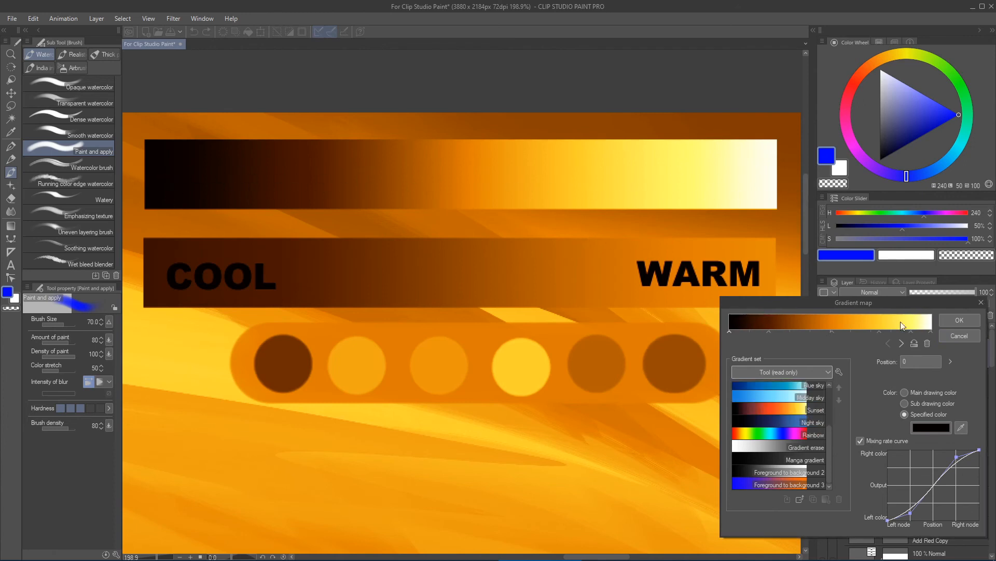
left_click(958, 336)
- Examine the whole gradient-mapped painting and delete the Gradient map 1 layer
scroll(615, 284, "down", 8)
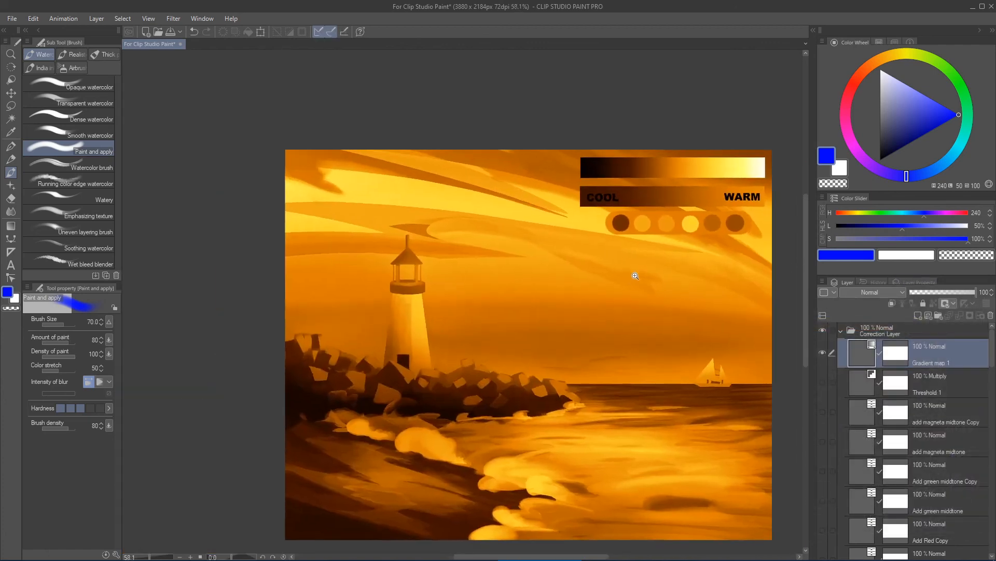
left_click_drag(635, 275, 642, 275)
mouse_move(642, 275)
left_mouse_down()
mouse_move(622, 226)
mouse_move(622, 242)
mouse_move(634, 238)
mouse_move(622, 248)
left_mouse_up()
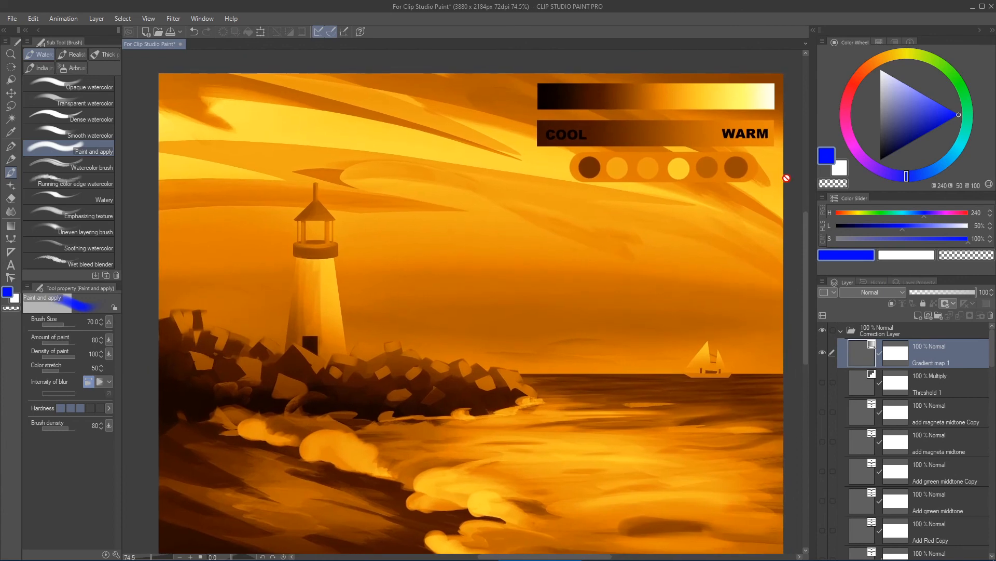
mouse_move(674, 268)
left_mouse_down()
mouse_move(658, 252)
mouse_move(667, 255)
left_mouse_up()
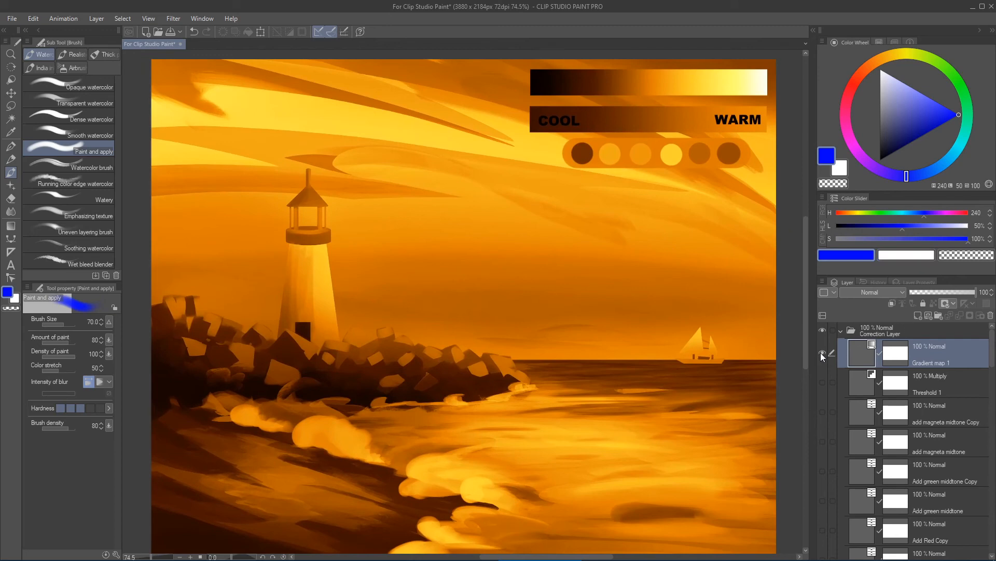
double_click(873, 351)
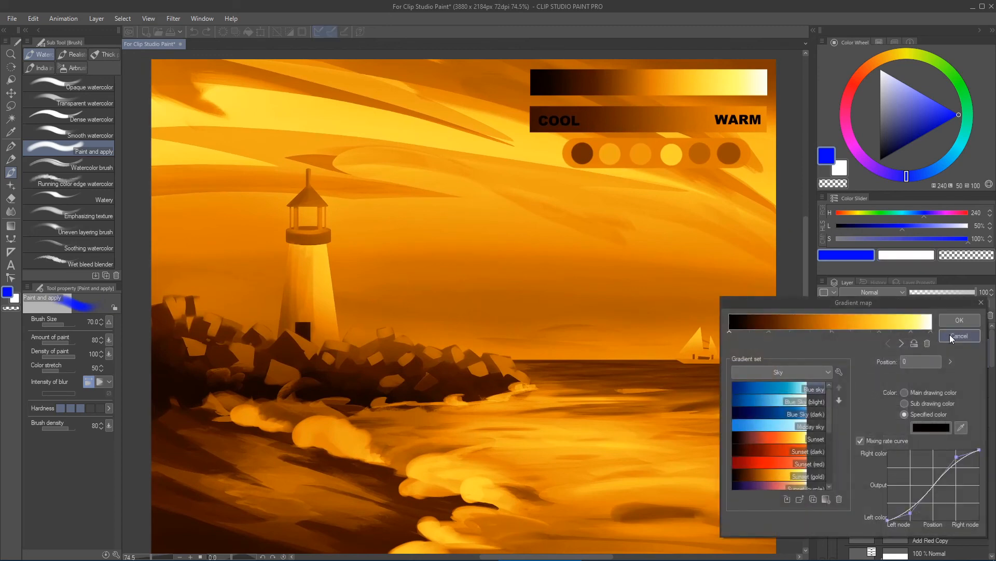
left_click(953, 336)
key("Delete")
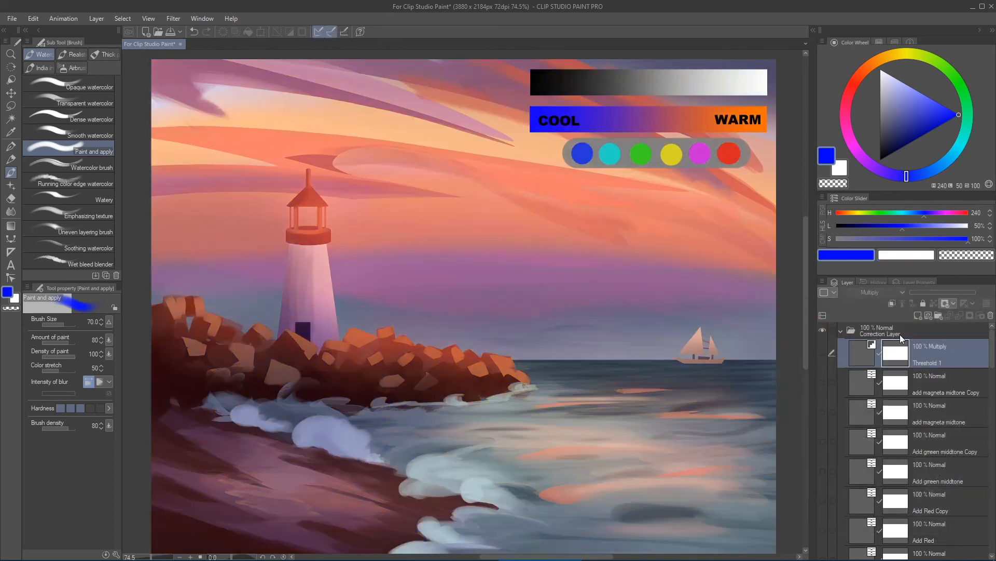
- Add a Gradient map correction layer above Threshold 1 using the Blue sky gradient from the Sky set
mouse_move(714, 346)
left_mouse_down()
mouse_move(719, 326)
mouse_move(721, 334)
left_mouse_up()
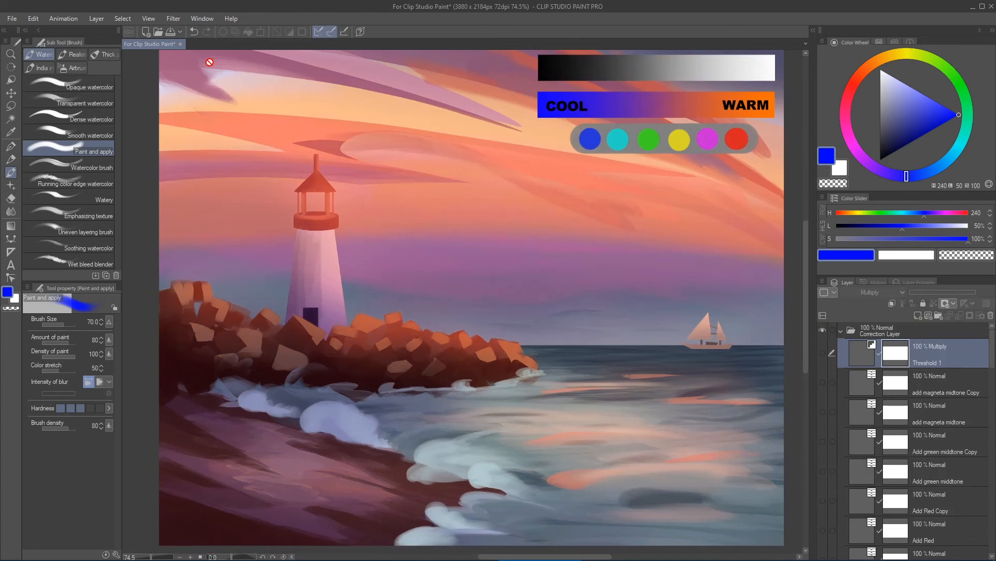
left_click_drag(661, 302, 630, 322)
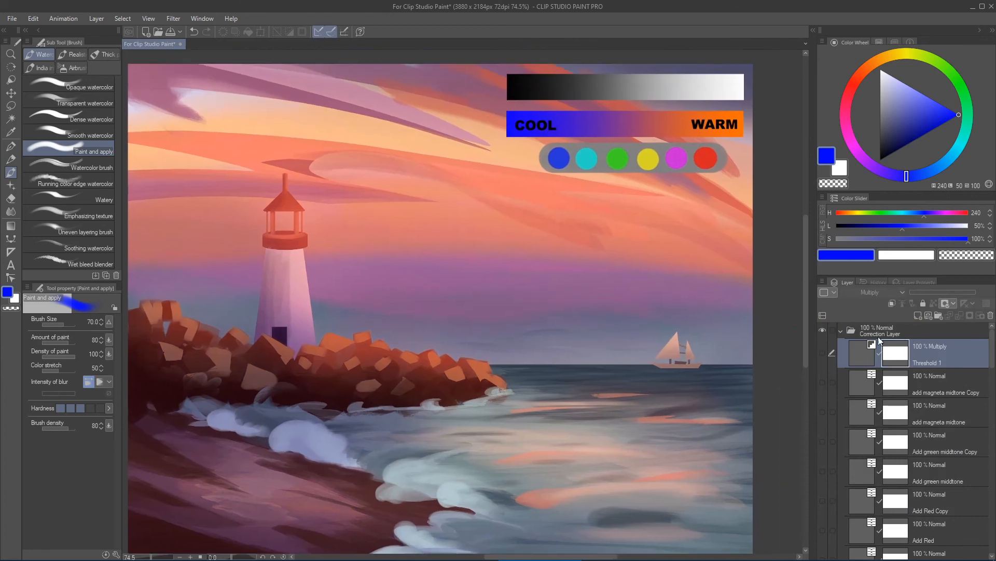
left_click(148, 18)
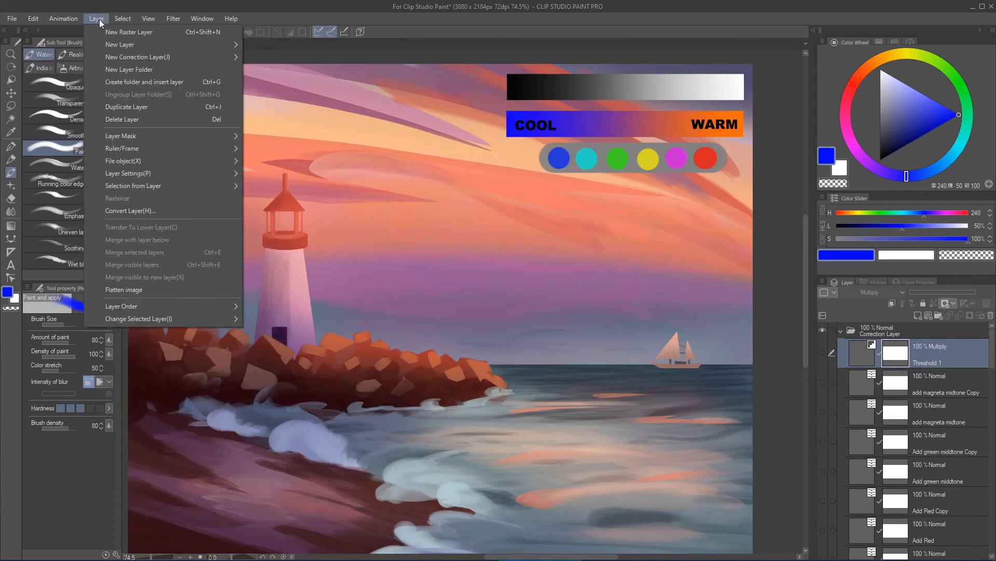
mouse_move(185, 57)
left_click(313, 161)
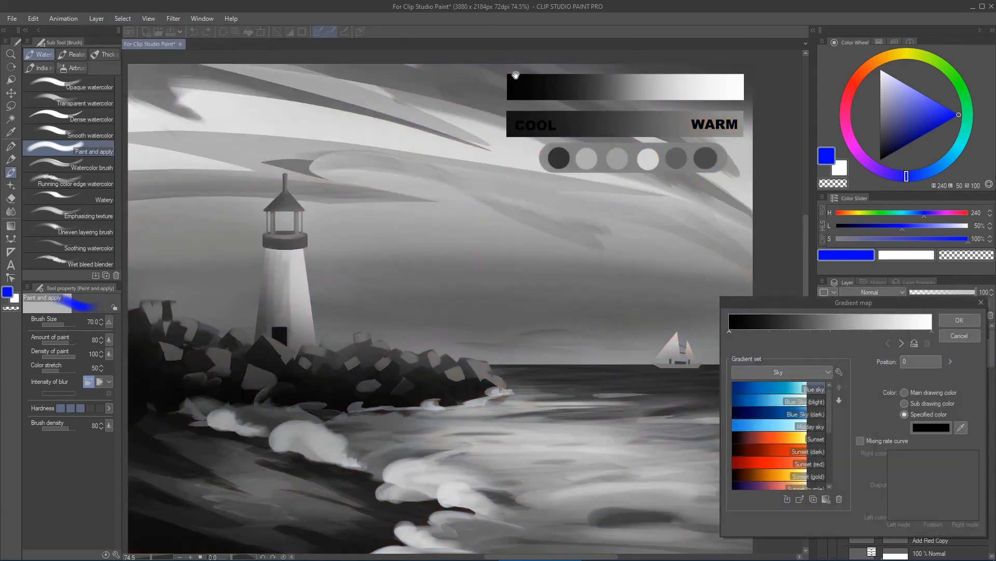
left_click(764, 389)
left_click(954, 319)
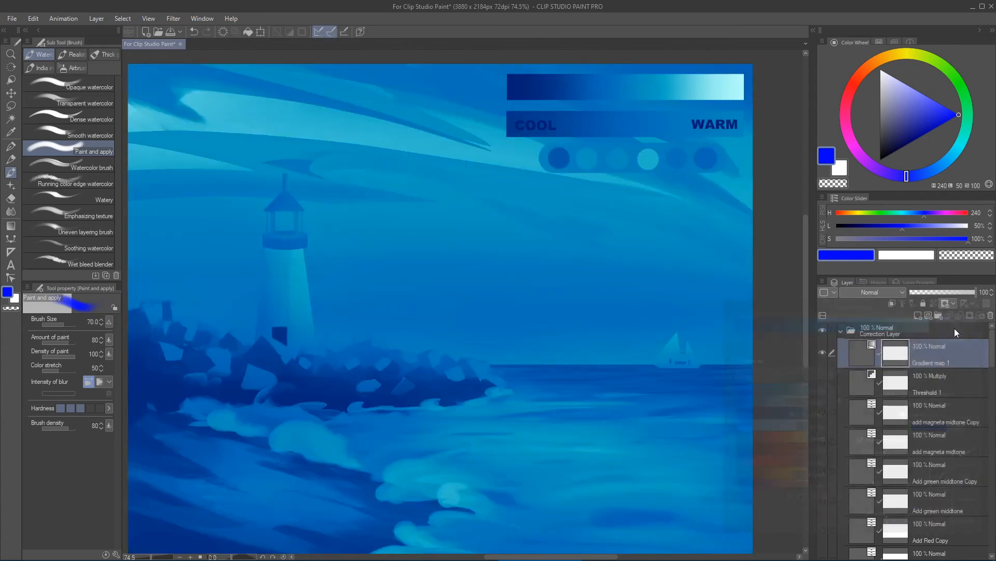
- Fill the Gradient map 1 layer mask with black and change the drawing color to white
mouse_move(480, 274)
left_mouse_down()
mouse_move(521, 244)
mouse_move(499, 263)
left_mouse_up()
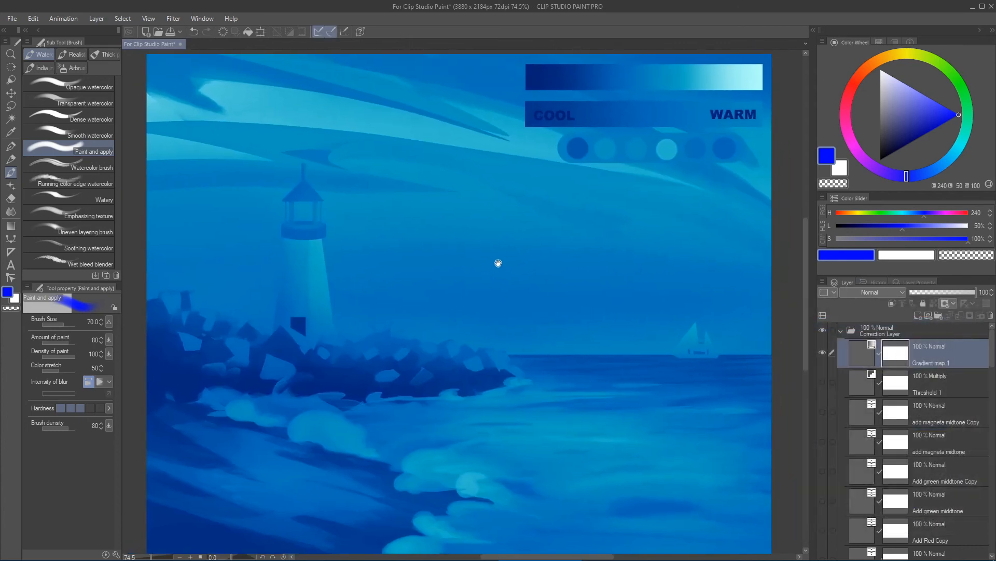
mouse_move(565, 302)
left_mouse_down()
mouse_move(556, 291)
mouse_move(639, 278)
mouse_move(633, 287)
left_mouse_up()
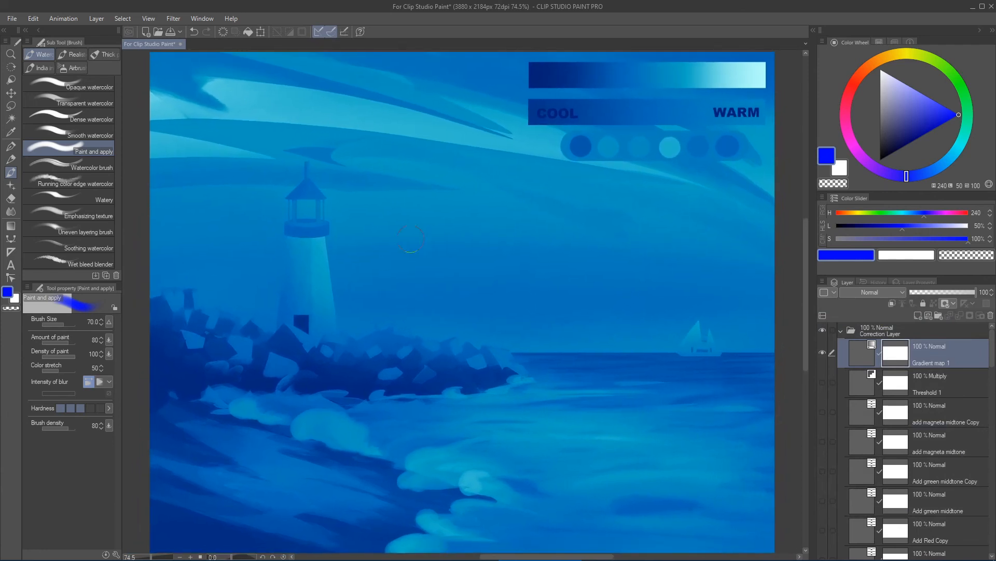
left_click_drag(879, 129, 881, 160)
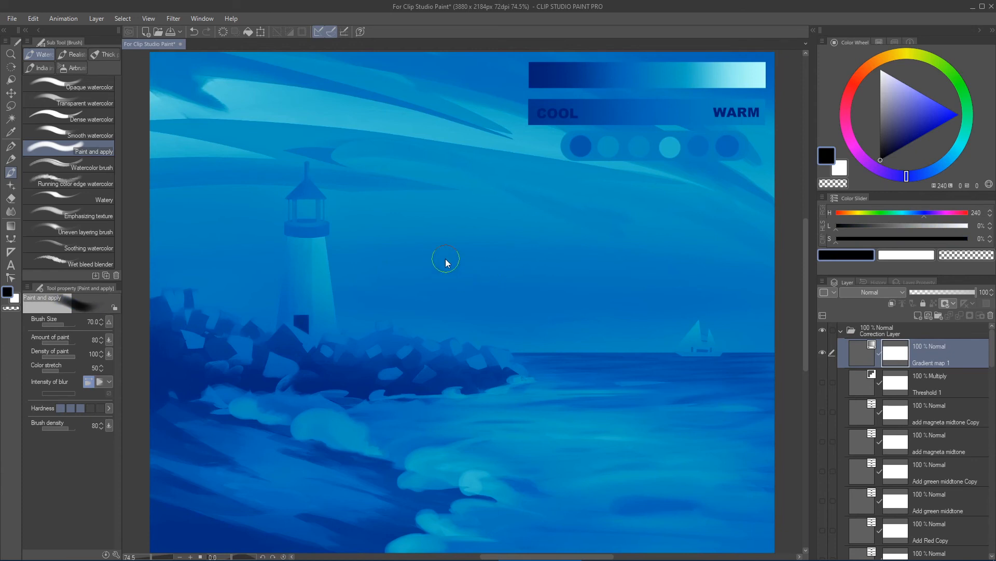
key("alt+BackSpace")
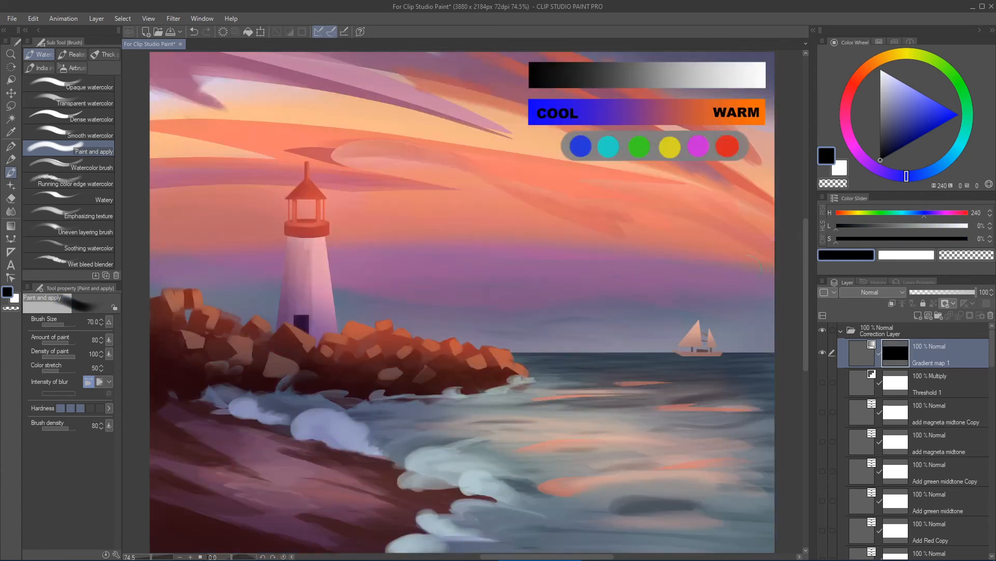
key("space")
left_click_drag(729, 286, 725, 285)
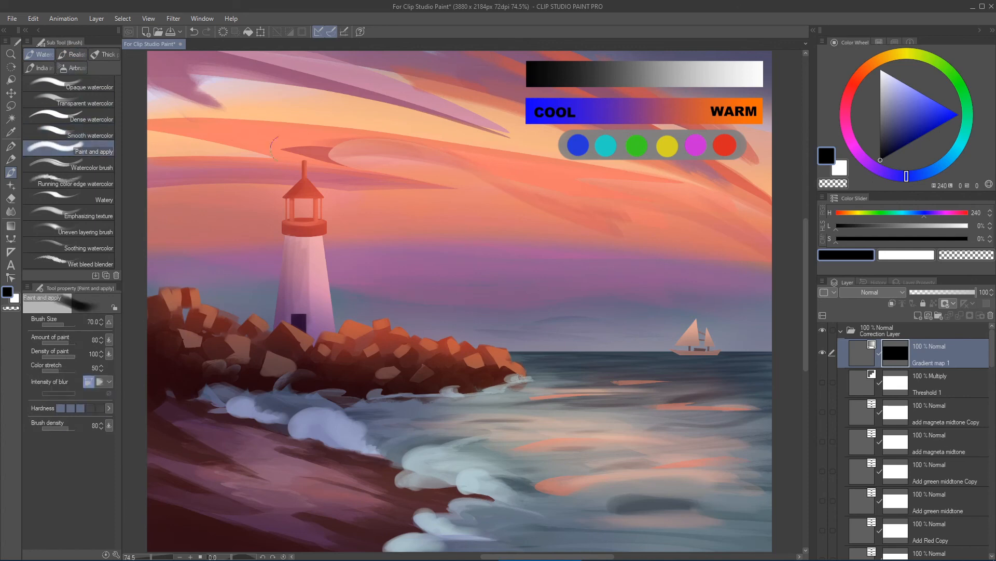
left_click_drag(878, 125, 861, 35)
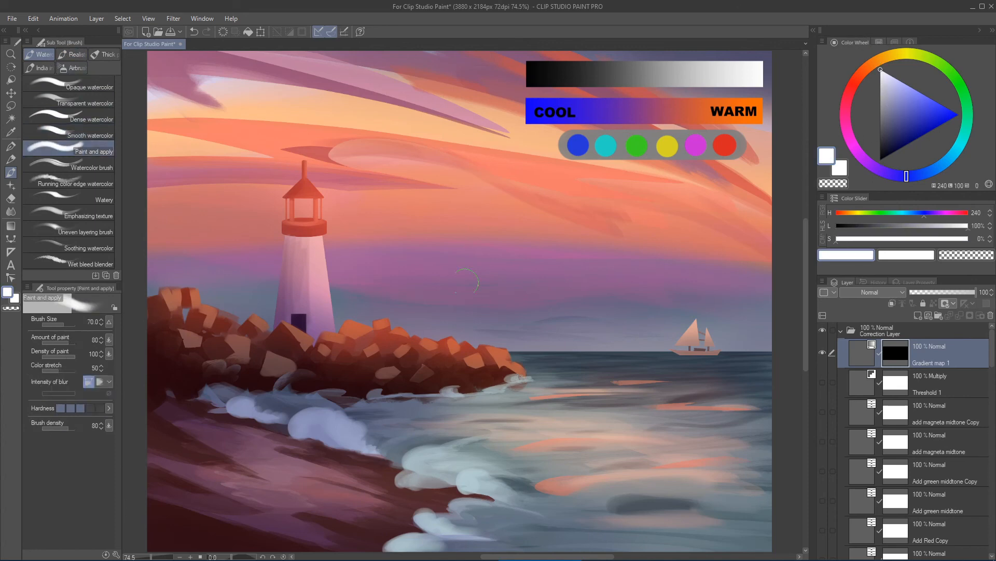
- Try a white stroke on the mask over the sky with the Paint and apply brush at size 250
key("]")
key("]")
key("]")
key("]")
key("]")
key("]")
key("]")
mouse_move(415, 252)
left_mouse_down()
mouse_move(642, 258)
mouse_move(454, 238)
mouse_move(431, 260)
mouse_move(471, 276)
mouse_move(736, 265)
mouse_move(670, 230)
mouse_move(445, 188)
mouse_move(408, 159)
mouse_move(461, 150)
mouse_move(526, 159)
mouse_move(389, 93)
mouse_move(294, 94)
mouse_move(237, 115)
mouse_move(442, 89)
mouse_move(510, 97)
mouse_move(470, 223)
mouse_move(608, 264)
mouse_move(572, 243)
mouse_move(533, 267)
left_mouse_up()
key("ctrl+z")
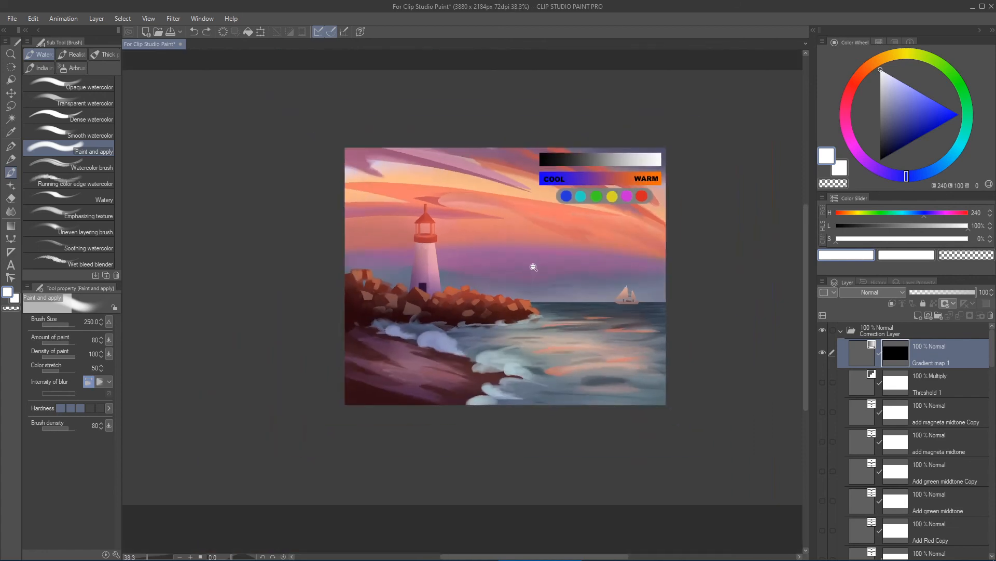
- Select a rectangular area covering the whole sky down to the sea's horizon line
scroll(534, 267, "up", 4)
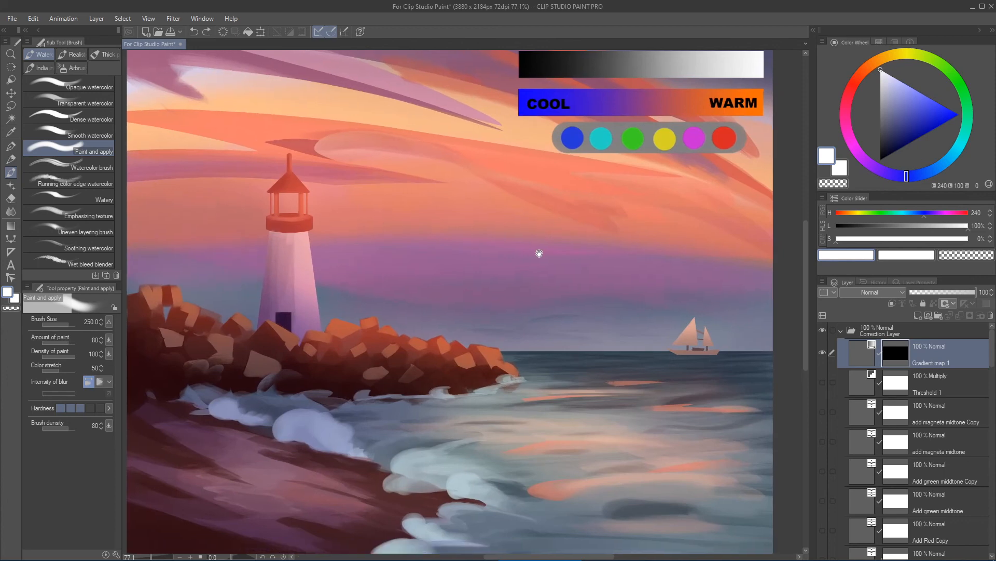
scroll(539, 254, "down", 2)
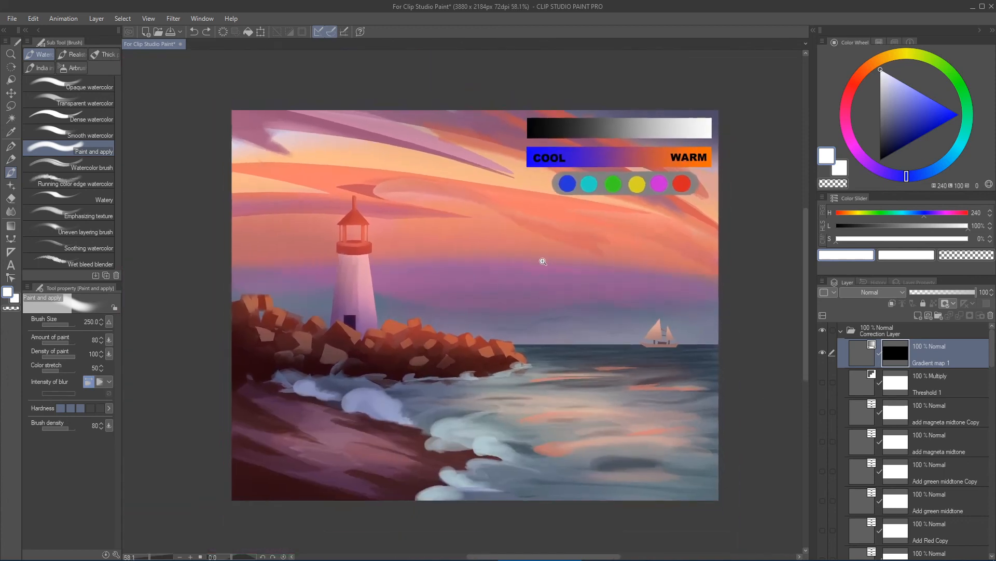
scroll(543, 261, "up", 1)
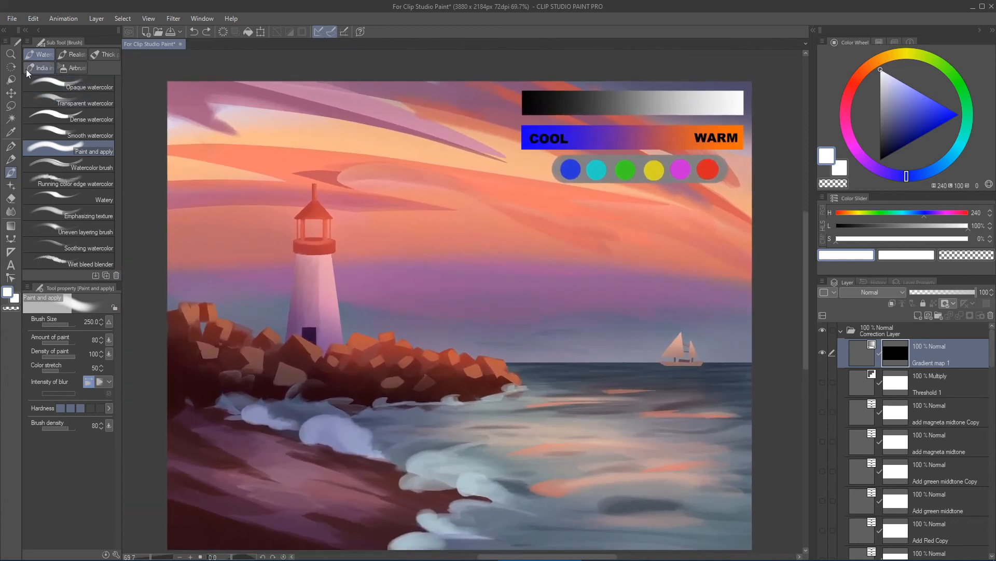
left_click(10, 106)
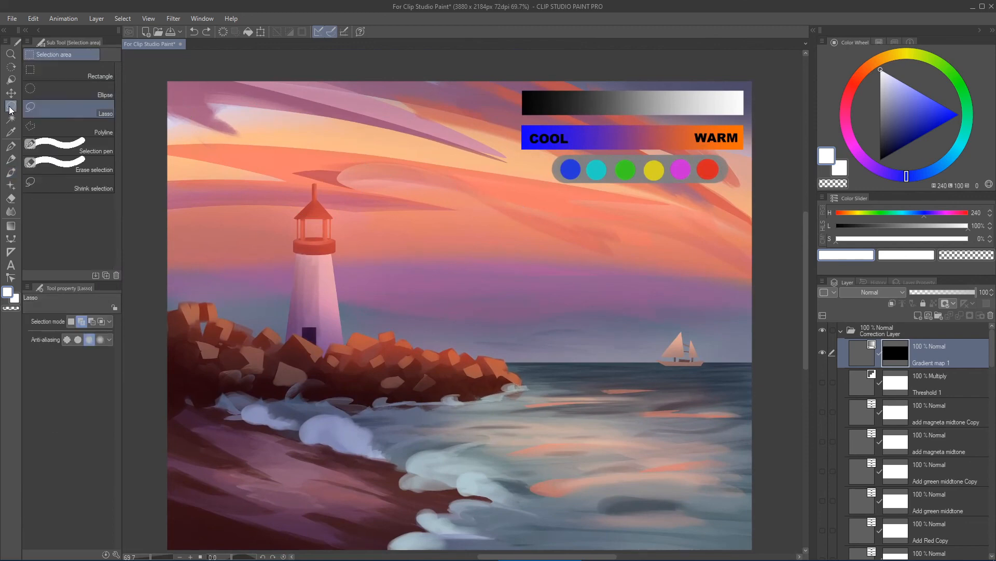
left_click(67, 76)
left_click_drag(150, 71, 785, 361)
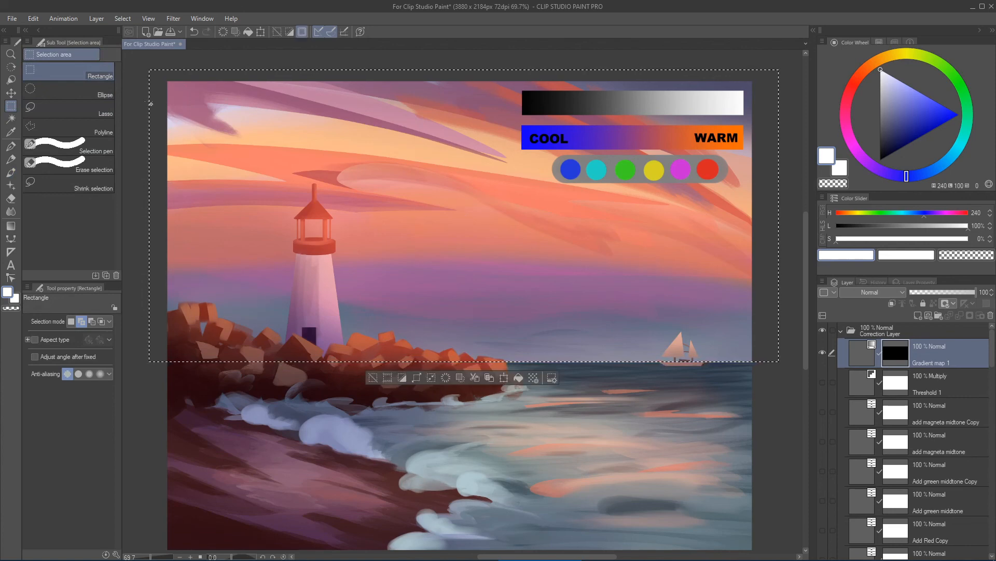
- Set up the Soft airbrush with a brush size of 300 and a brush density of 26
left_click(10, 172)
left_click(72, 68)
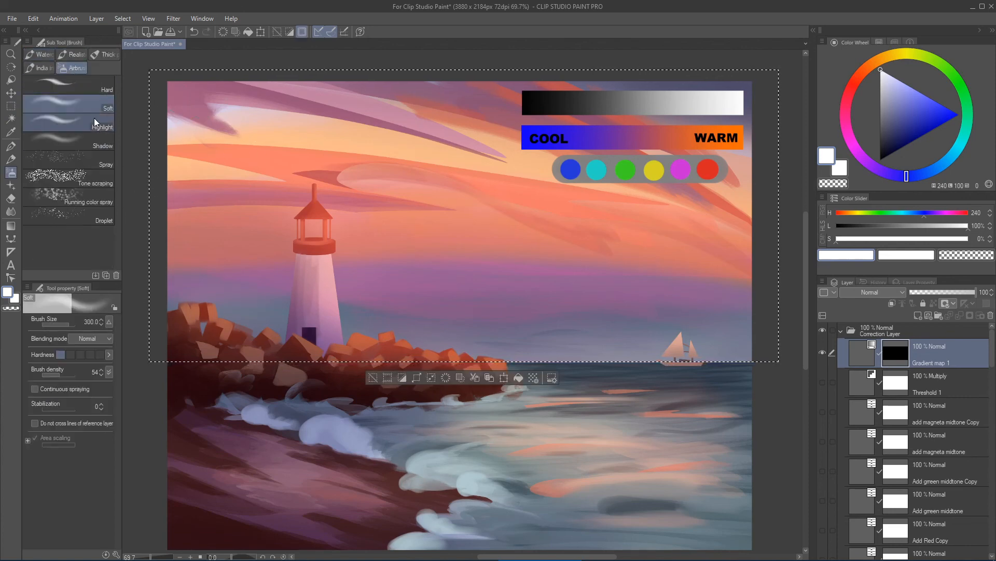
key("]")
key("]")
key("]")
key("]")
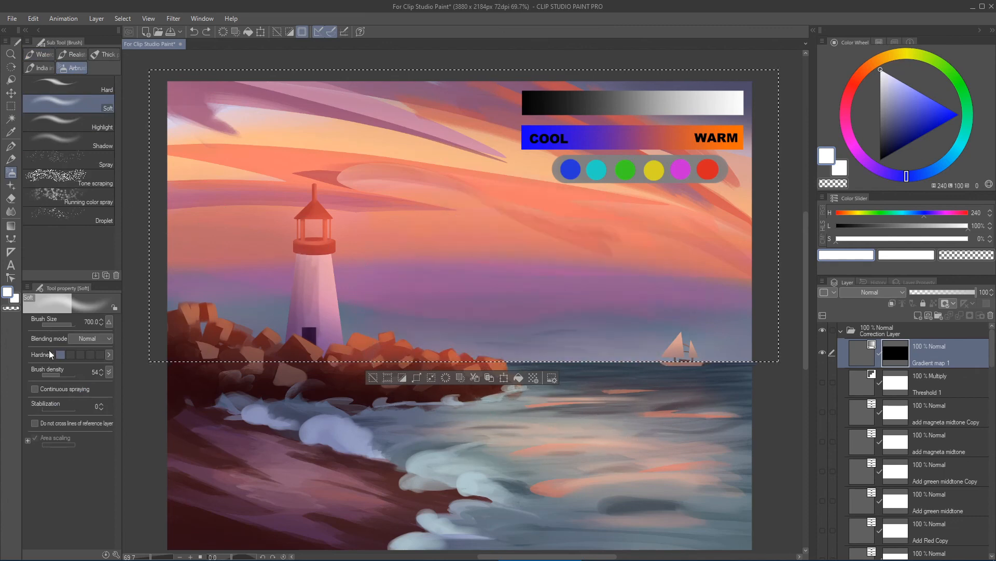
left_click_drag(58, 373, 49, 374)
key("[")
key("[")
key("[")
key("[")
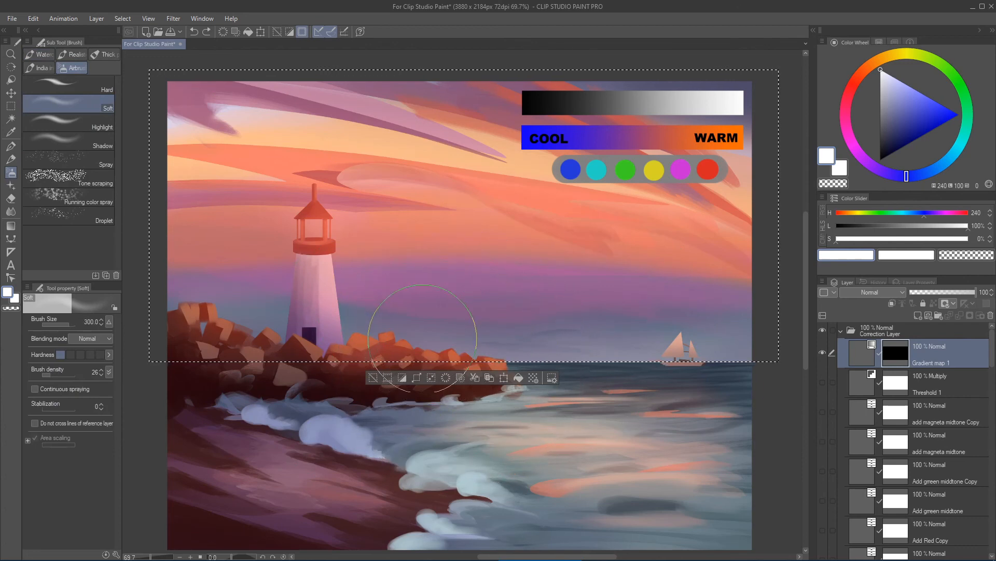
- Airbrush the blue gradient map into the selected sky around the lighthouse's lantern, clear the selection and save the file
mouse_move(528, 336)
left_mouse_down()
mouse_move(600, 365)
mouse_move(522, 353)
mouse_move(506, 323)
mouse_move(607, 289)
mouse_move(743, 264)
mouse_move(417, 267)
mouse_move(530, 243)
mouse_move(417, 218)
mouse_move(439, 173)
mouse_move(367, 150)
mouse_move(472, 103)
mouse_move(293, 104)
mouse_move(198, 132)
mouse_move(192, 146)
mouse_move(223, 153)
mouse_move(218, 248)
mouse_move(245, 283)
mouse_move(223, 270)
mouse_move(192, 178)
mouse_move(219, 145)
mouse_move(240, 220)
mouse_move(244, 195)
mouse_move(179, 193)
mouse_move(183, 224)
mouse_move(209, 107)
mouse_move(458, 108)
mouse_move(415, 147)
mouse_move(517, 180)
mouse_move(487, 158)
mouse_move(635, 236)
mouse_move(597, 220)
mouse_move(689, 132)
mouse_move(732, 247)
mouse_move(715, 109)
mouse_move(627, 112)
mouse_move(716, 115)
mouse_move(526, 171)
mouse_move(639, 223)
mouse_move(671, 200)
mouse_move(555, 220)
mouse_move(535, 245)
left_mouse_up()
key("ctrl+d")
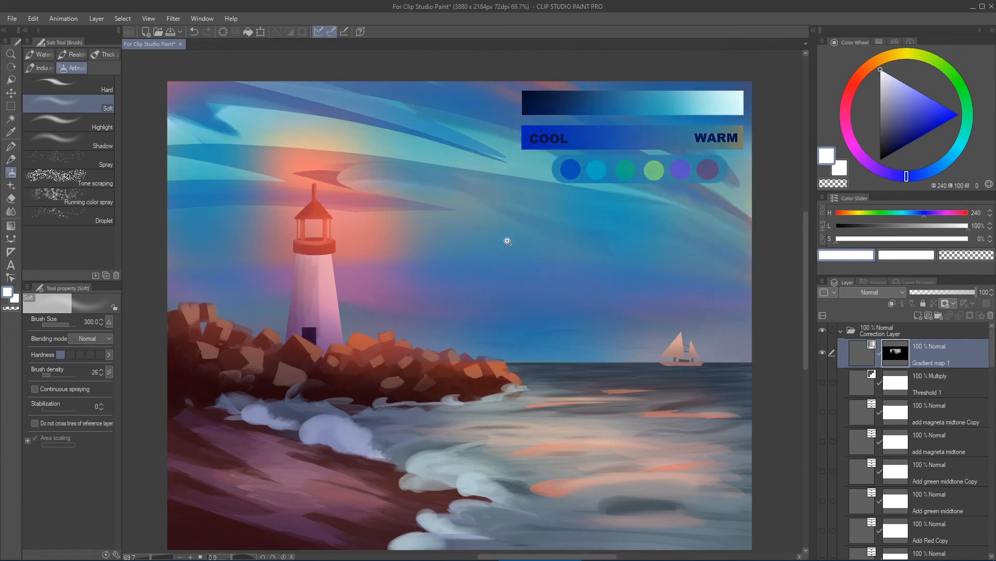
key("ctrl+s")
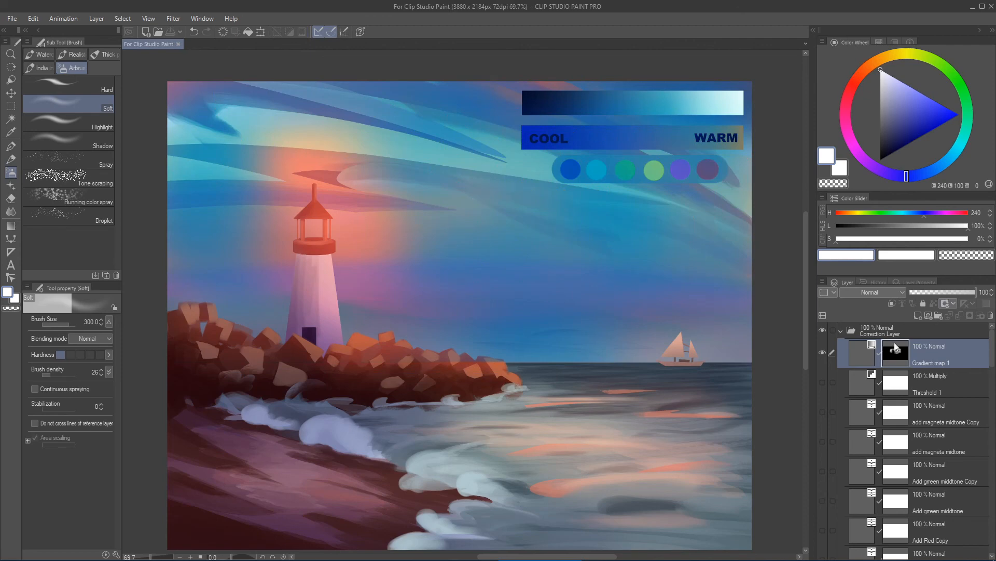
- Replace the Gradient map 1 layer with a new Gradient map correction layer using Sunset (gold) from the Sky set
key("Delete")
left_click(97, 18)
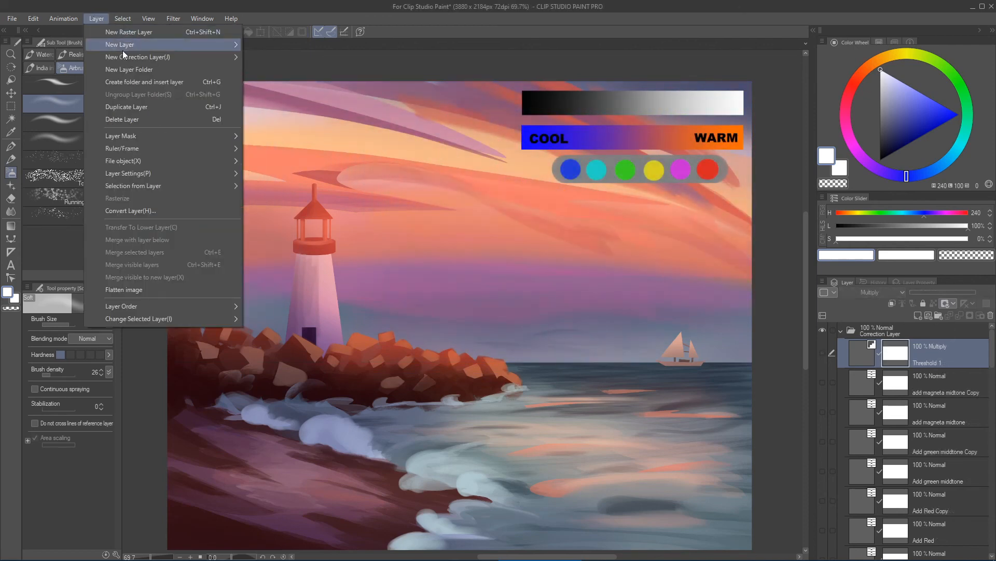
mouse_move(198, 57)
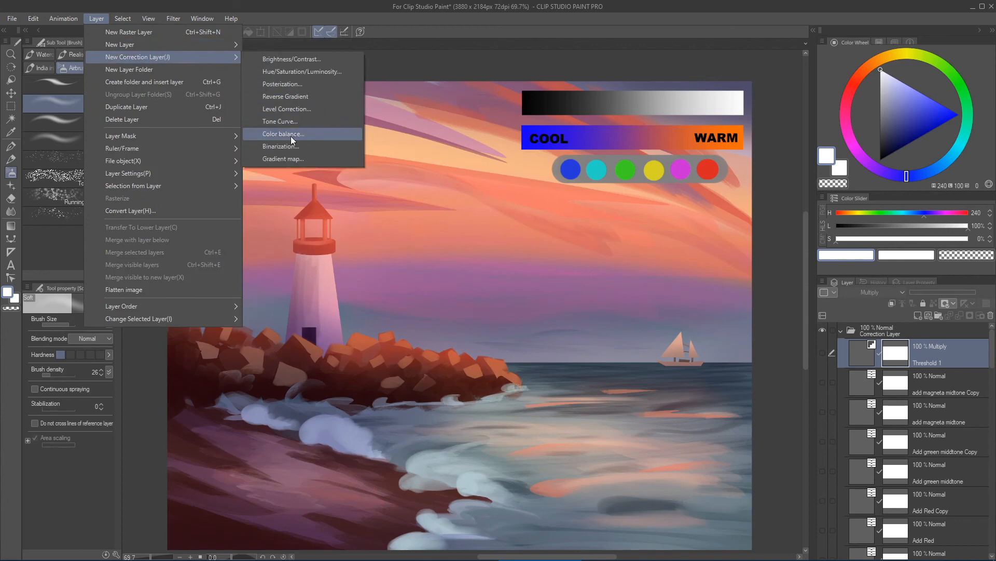
left_click(292, 158)
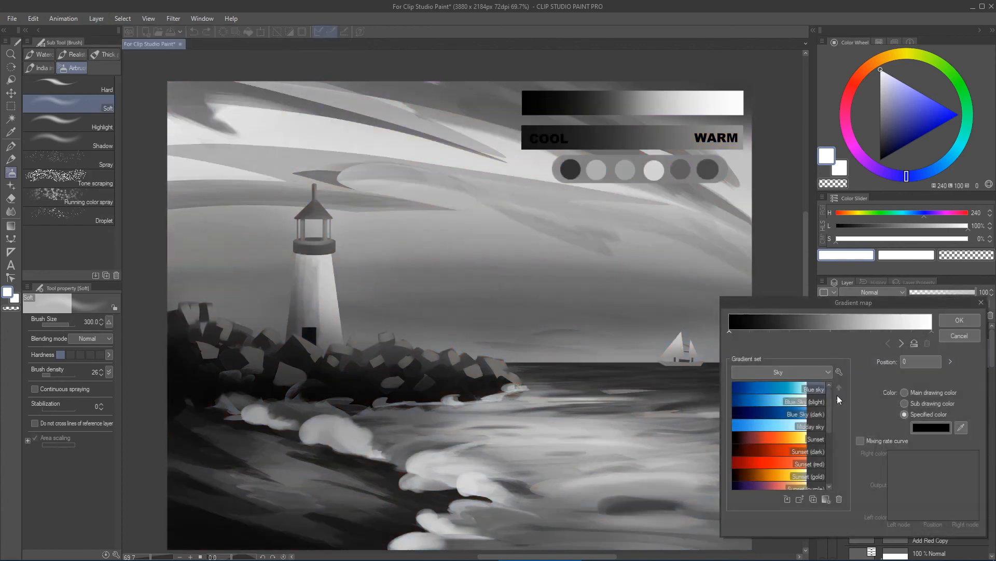
scroll(826, 419, "down", 1)
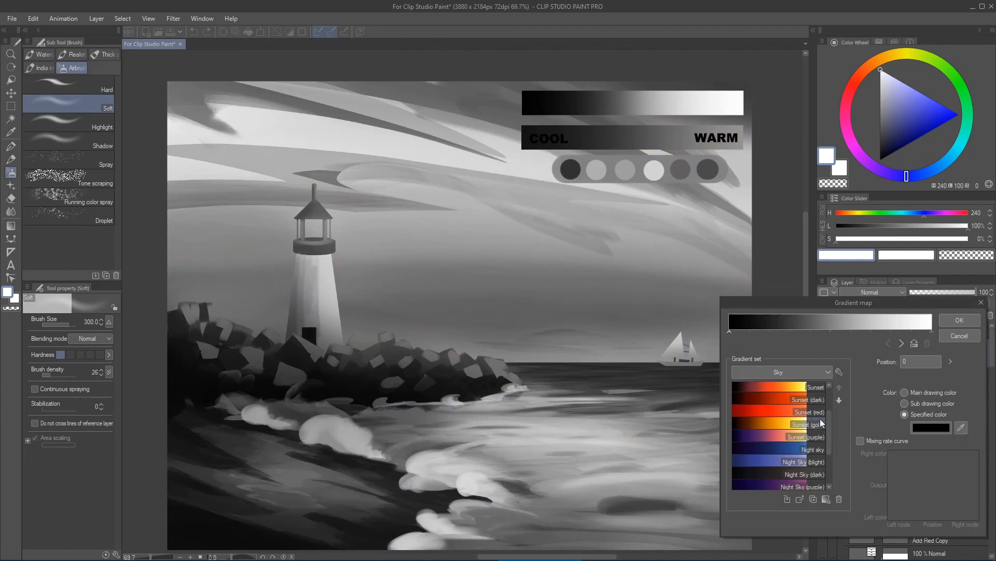
left_click(804, 423)
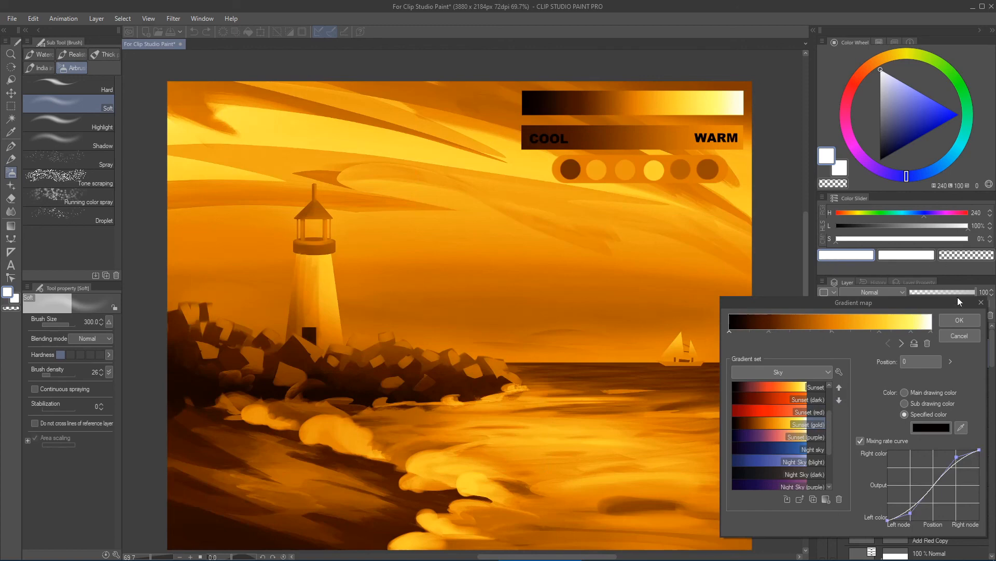
left_click(957, 319)
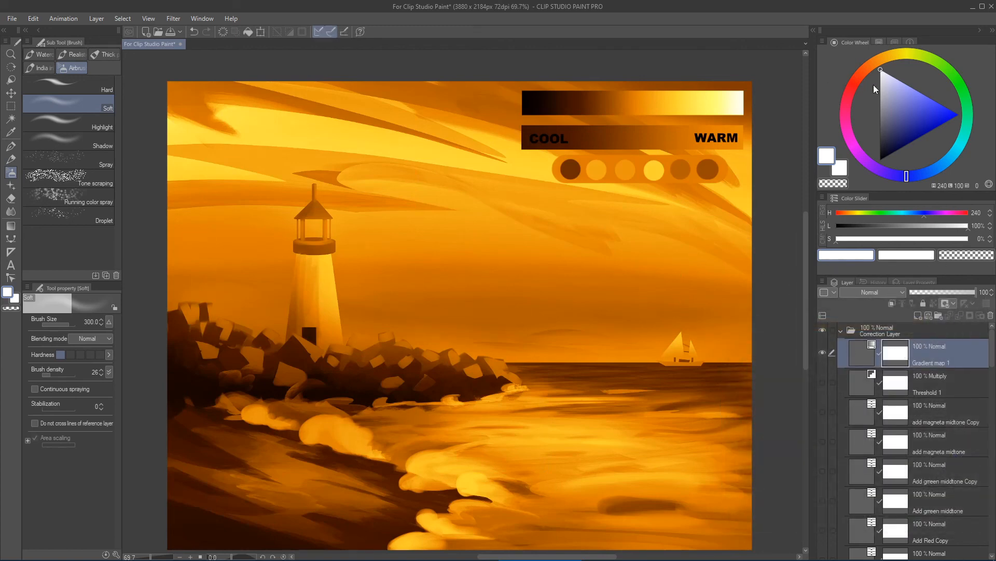
- Change the drawing color to black and fill the mask of the gold gradient map layer with it
left_click_drag(892, 128, 863, 151)
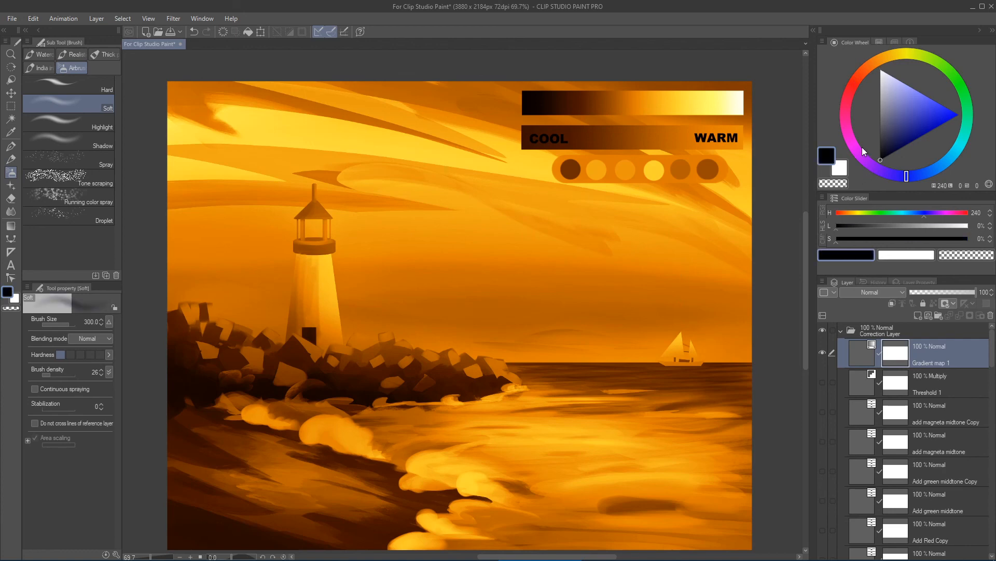
key("alt+BackSpace")
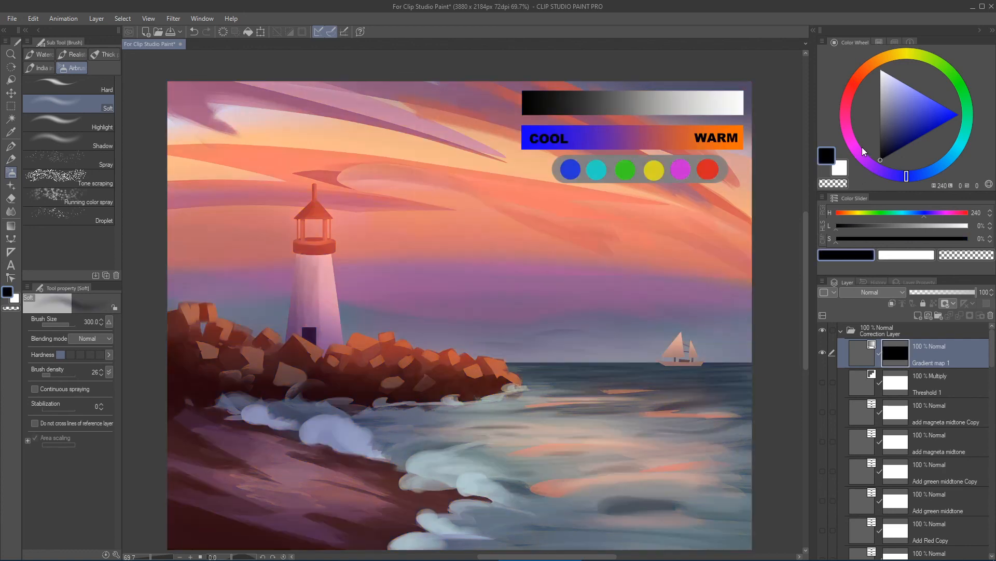
- Switch to the Paint and apply watercolor brush and reduce its size to 8 for the lighthouse's lantern details
mouse_move(297, 220)
left_mouse_down()
mouse_move(329, 224)
mouse_move(385, 208)
left_mouse_up()
key("b")
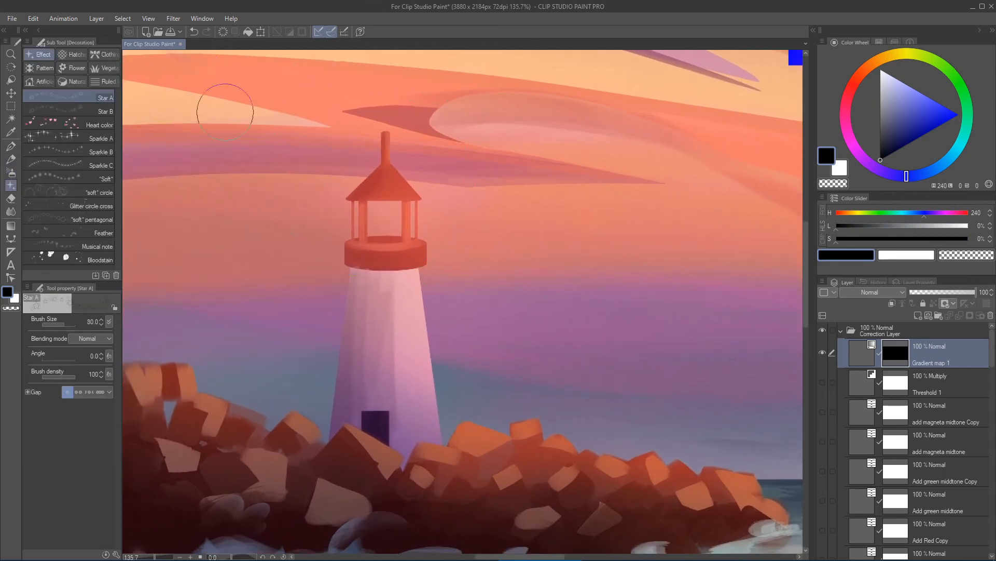
key("b")
left_click(41, 56)
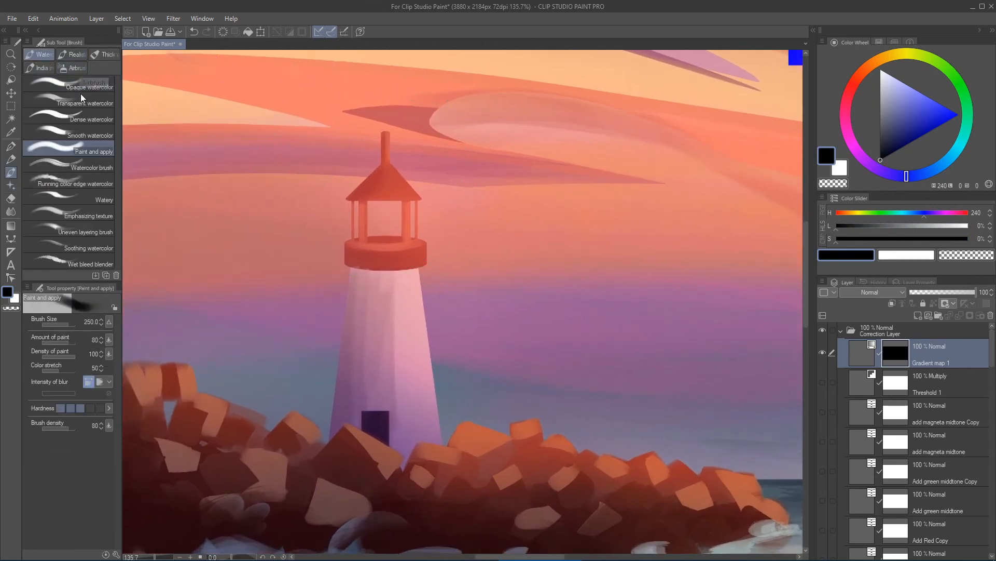
key("bracketleft")
key("bracketleft")
key("bracketleft")
key("bracketleft")
key("bracketleft")
key("bracketleft")
key("bracketleft")
key("bracketleft")
key("bracketleft")
key("bracketleft")
left_click(374, 182)
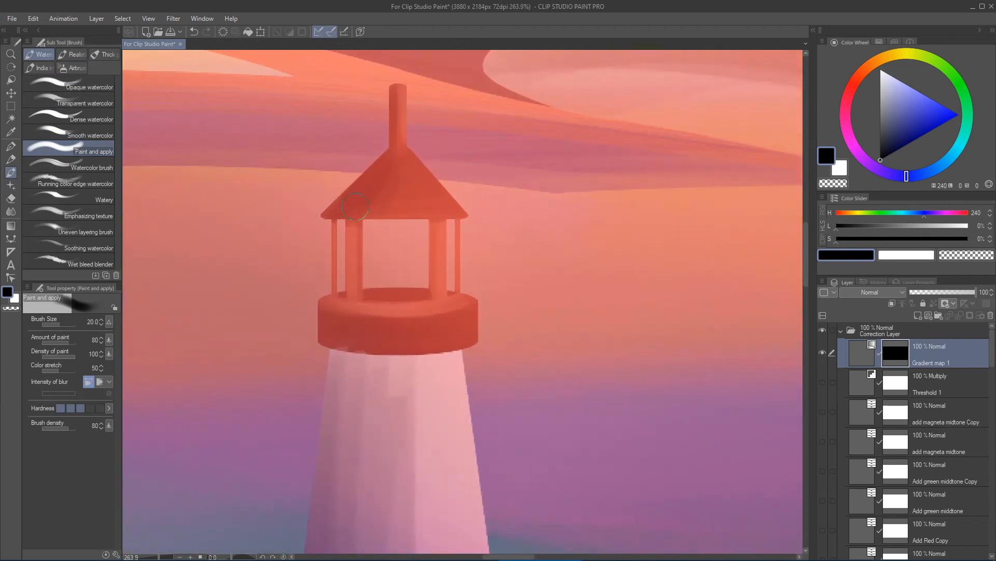
key("bracketleft")
key("bracketleft")
key("bracketleft")
key("bracketleft")
key("bracketleft")
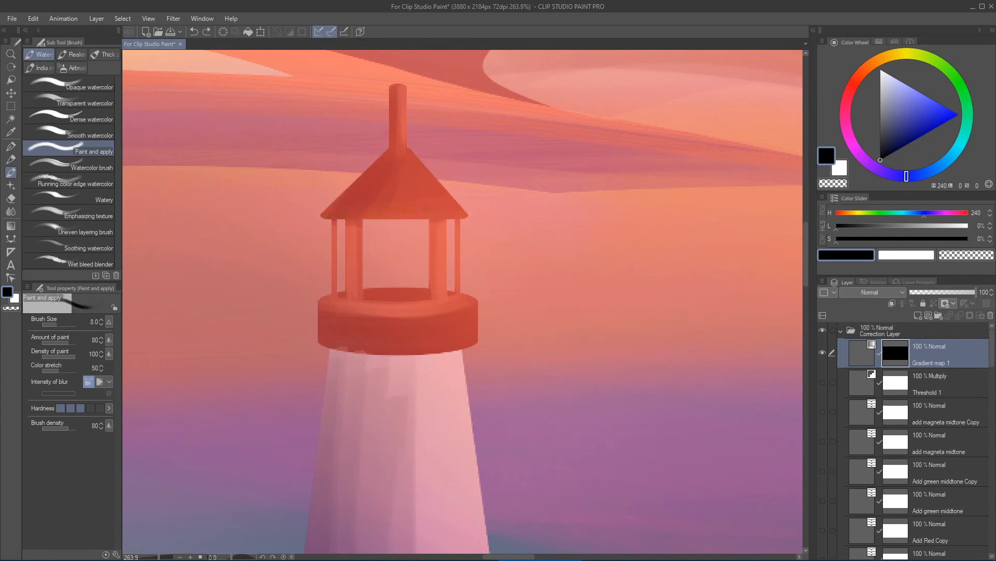
- Paint the round gallery below the lighthouse's lantern into the gradient map mask with the brush at size 17
left_click_drag(337, 211, 365, 213)
left_click_drag(365, 276, 418, 194)
left_click_drag(378, 174, 387, 254)
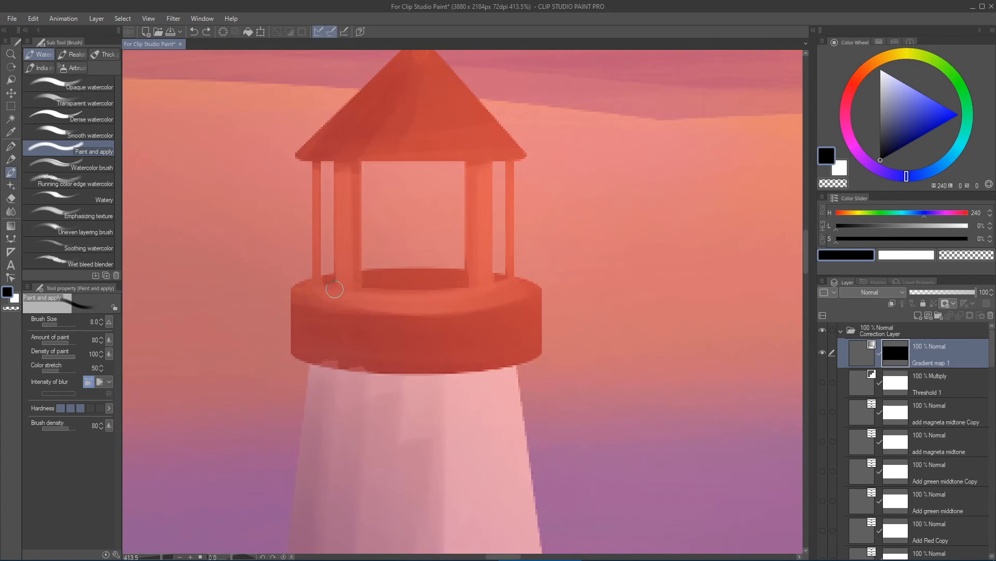
key("bracketright")
key("bracketright")
key("bracketright")
key("bracketright")
mouse_move(308, 304)
left_mouse_down()
mouse_move(469, 290)
mouse_move(304, 305)
mouse_move(309, 342)
mouse_move(383, 350)
mouse_move(351, 344)
mouse_move(457, 348)
mouse_move(356, 326)
mouse_move(469, 318)
mouse_move(477, 294)
mouse_move(526, 304)
mouse_move(519, 345)
mouse_move(358, 355)
mouse_move(440, 352)
mouse_move(491, 328)
mouse_move(485, 320)
mouse_move(429, 349)
left_mouse_up()
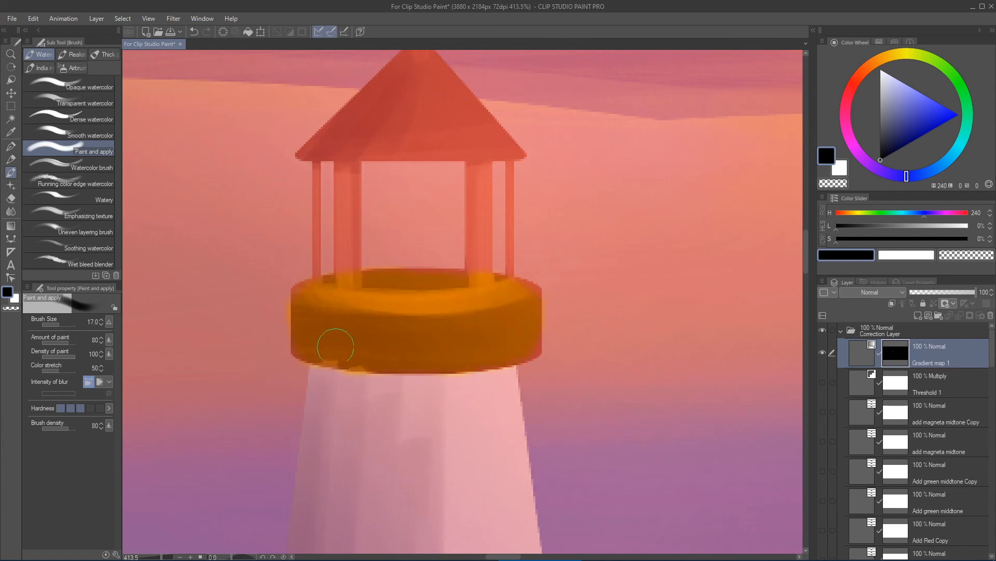
- Reduce the Soft airbrush's size to 600 for masking the shore below the lighthouse
scroll(478, 311, "down", 10)
scroll(499, 342, "up", 3)
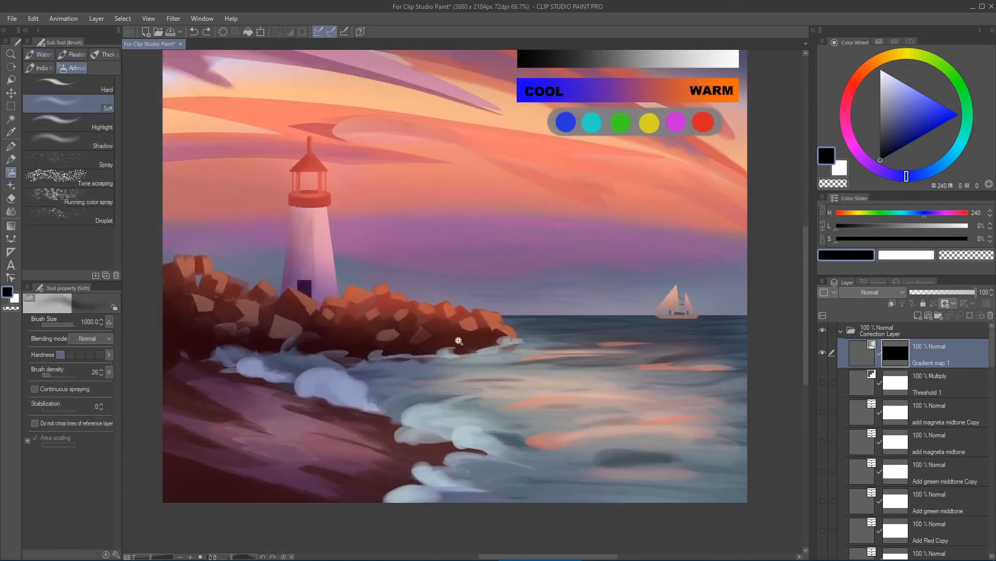
scroll(470, 324, "down", 2)
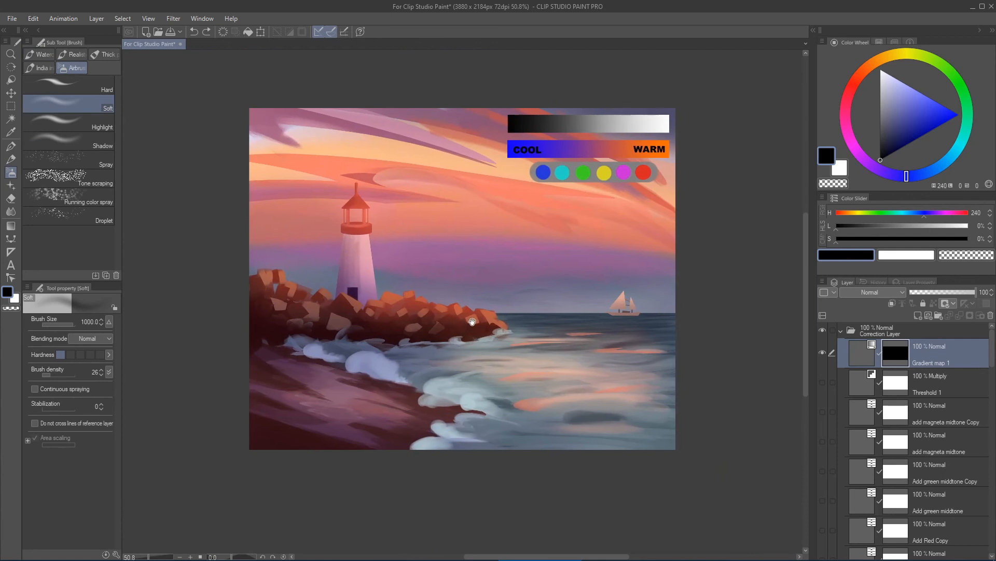
left_click_drag(472, 322, 473, 333)
scroll(470, 334, "up", 2)
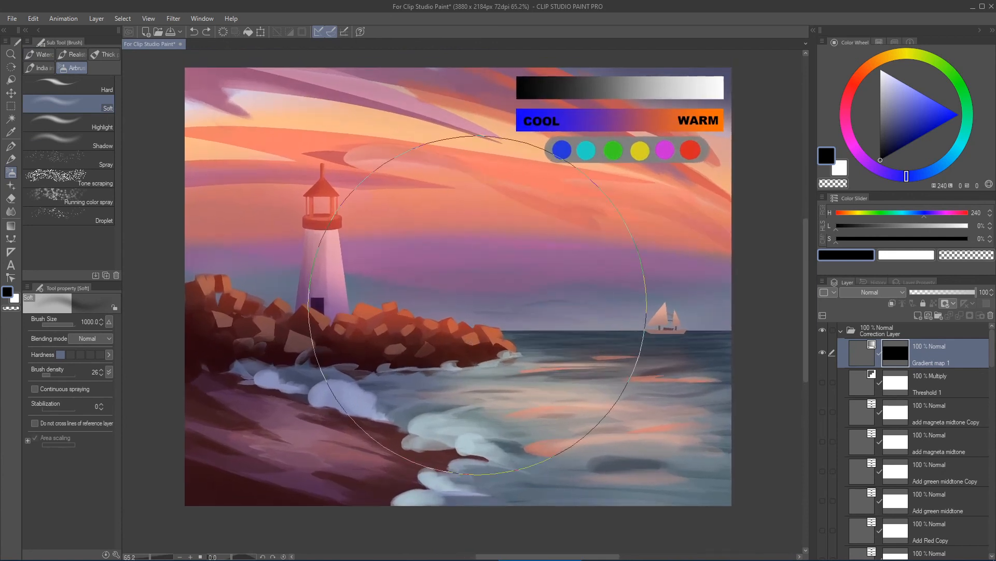
key("bracketleft")
key("bracketleft")
key("bracketleft")
key("bracketleft")
key("bracketleft")
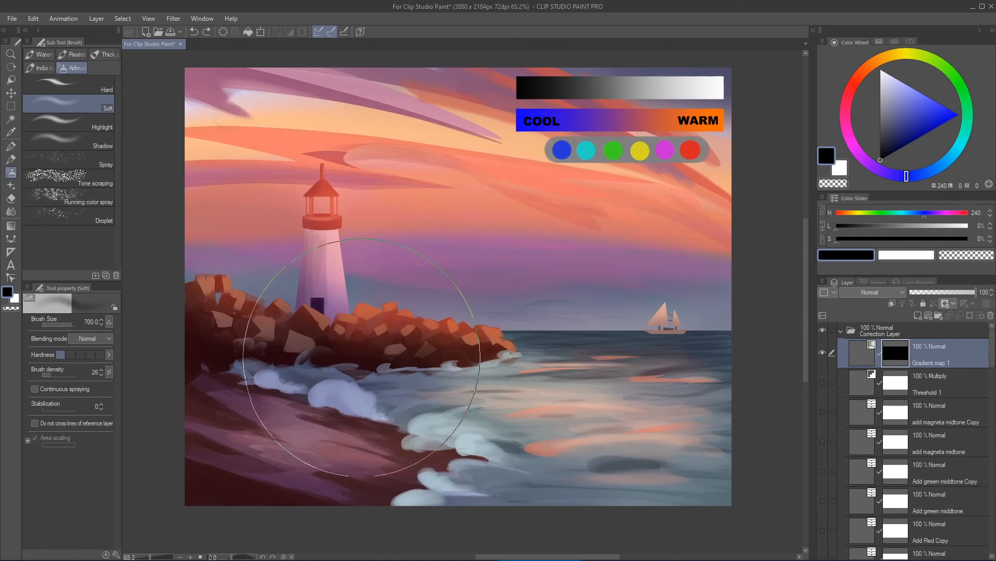
key("bracketright")
key("bracketright")
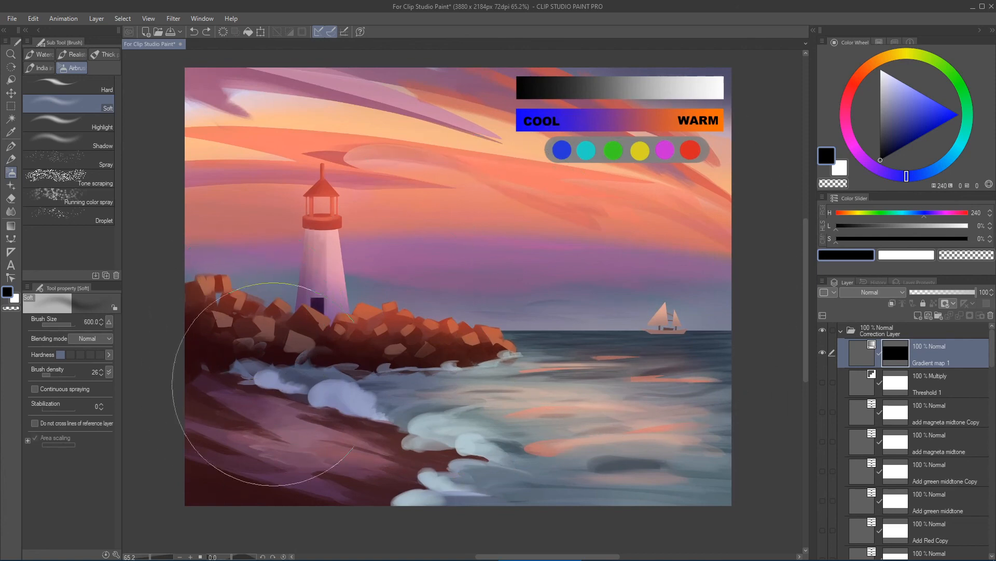
- Check the gradient used by the Gradient map 1 layer and reselect the layer's mask
double_click(862, 357)
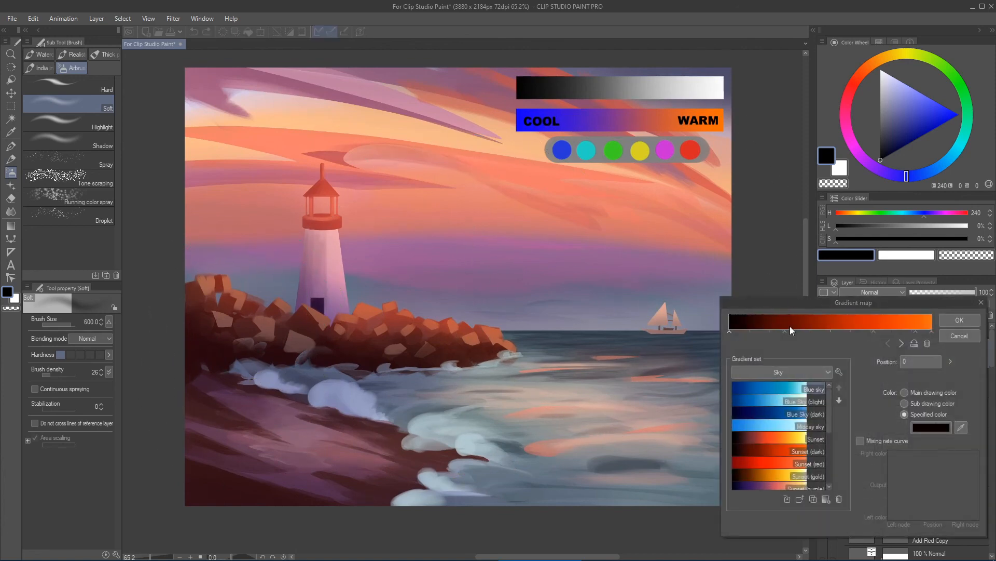
key("Return")
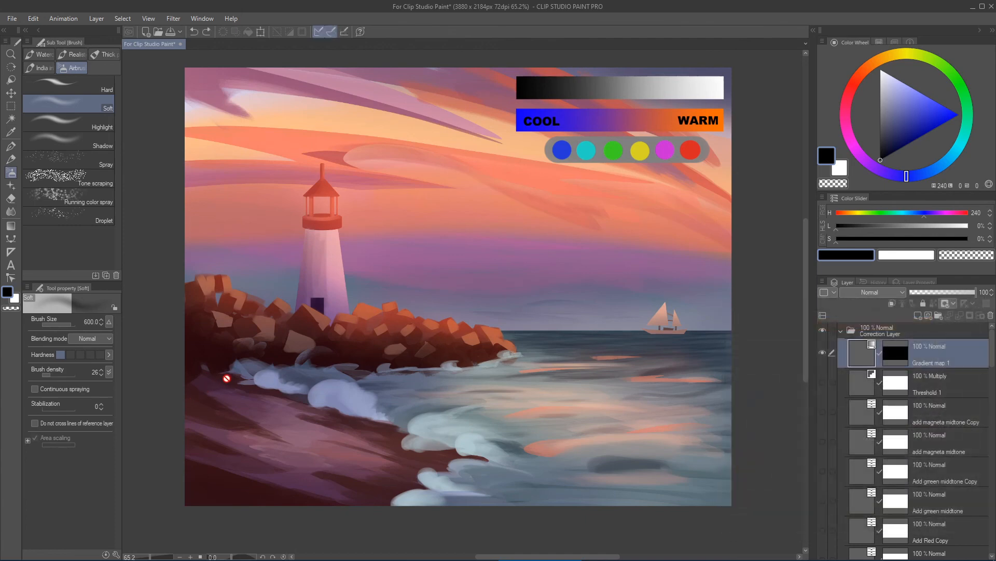
left_click(895, 358)
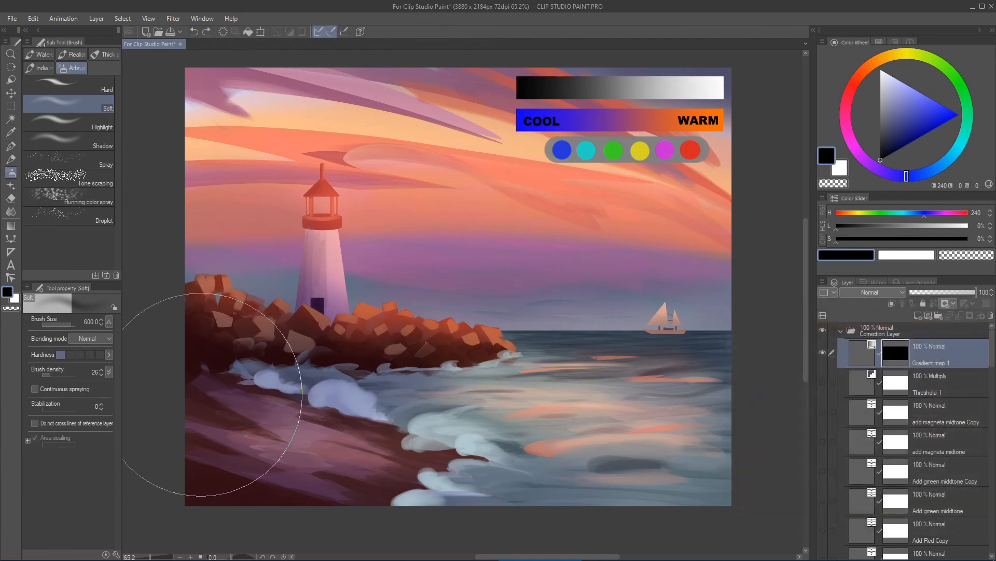
- Airbrush the foreground shore and nearby waves into the gradient map mask, reducing the Soft airbrush to size 300
mouse_move(252, 394)
left_mouse_down()
mouse_move(289, 423)
mouse_move(238, 456)
mouse_move(325, 475)
mouse_move(290, 436)
mouse_move(291, 452)
mouse_move(332, 379)
mouse_move(334, 352)
mouse_move(306, 337)
mouse_move(456, 311)
mouse_move(359, 342)
mouse_move(413, 333)
mouse_move(246, 338)
mouse_move(335, 341)
left_mouse_up()
key("[")
key("[")
key("[")
key("[")
key("[")
key("]")
key("]")
key("[")
key("bracketright")
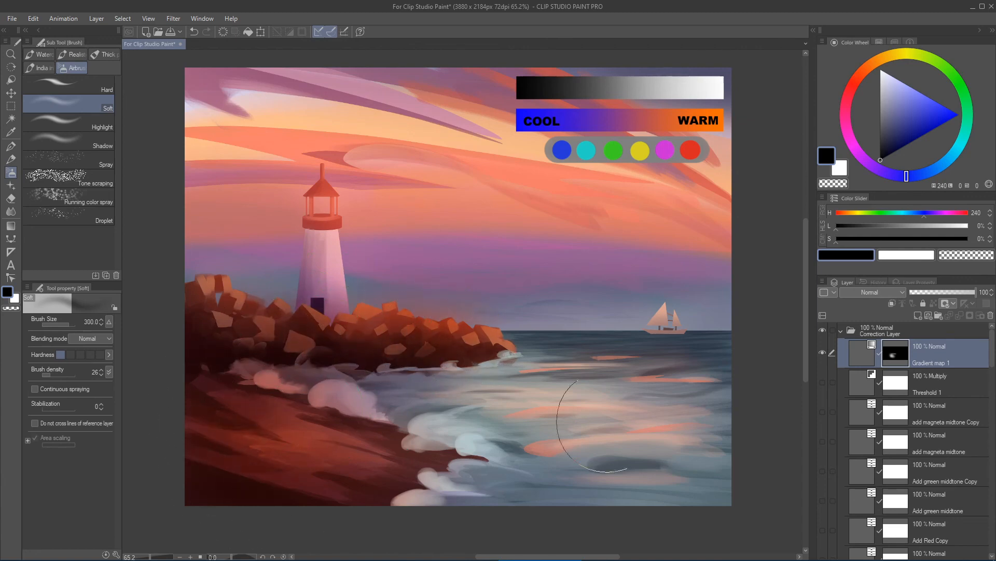
- Lower the opacity of the Gradient map 1 layer to 47
left_click(843, 352)
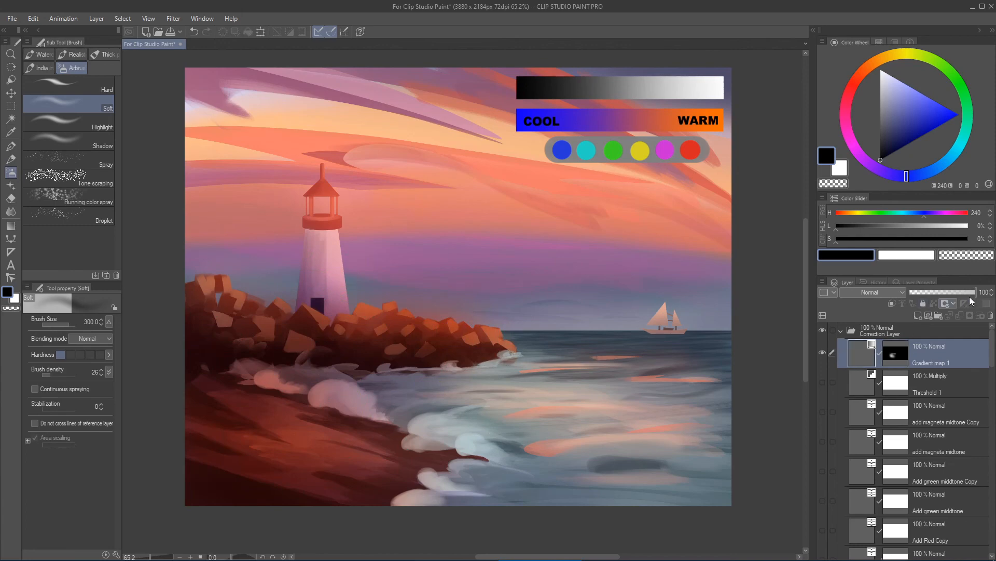
left_click_drag(971, 292, 941, 290)
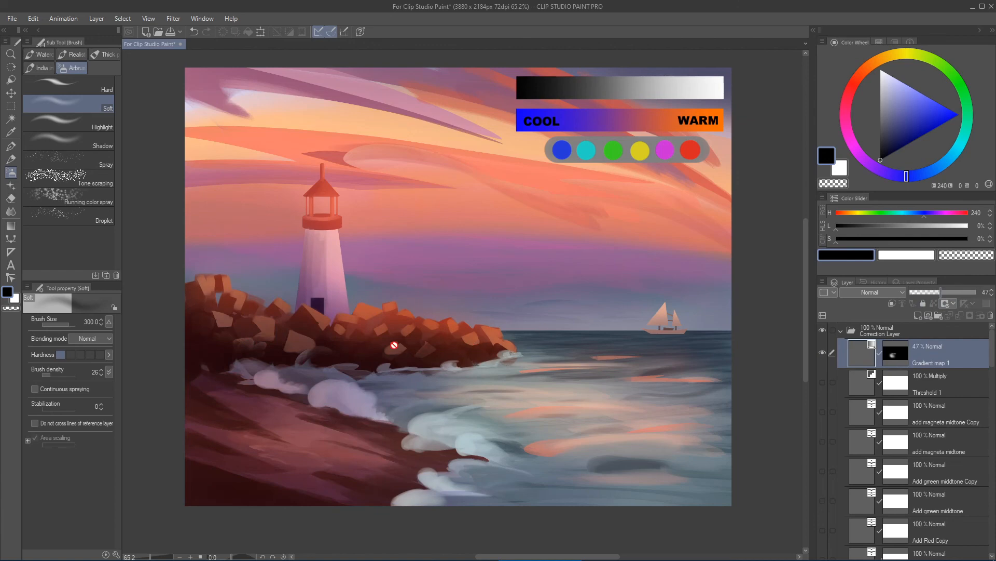
scroll(416, 338, "up", 3)
scroll(439, 327, "up", 2)
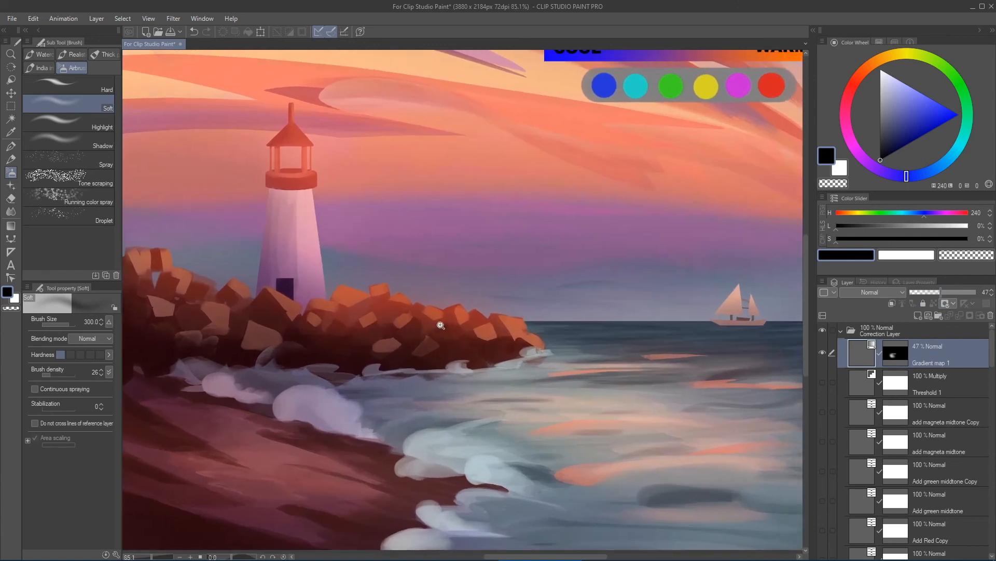
left_click_drag(443, 329, 501, 305)
key("ctrl+0")
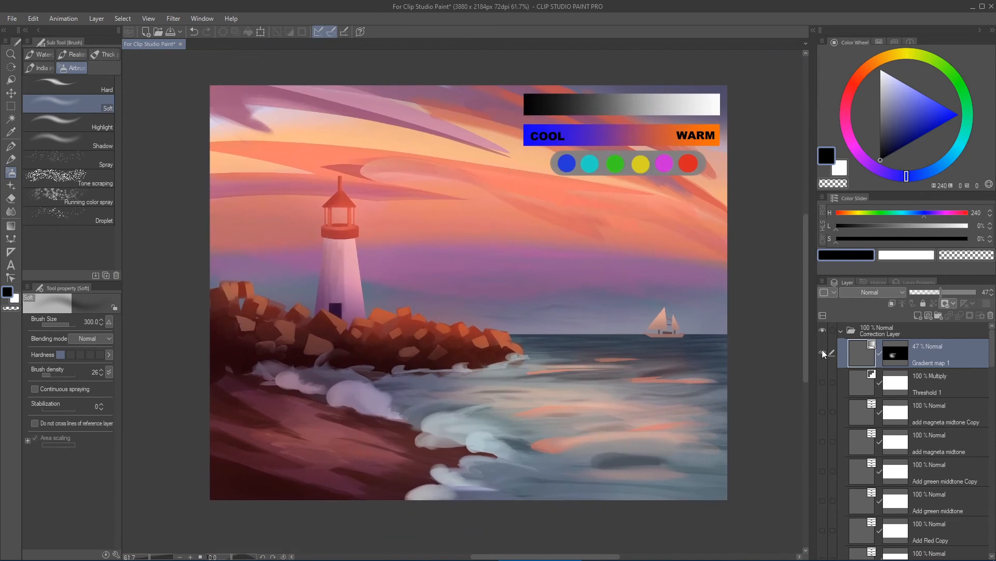
- Toggle the visibility of the Gradient map 1 layer to compare the shore with and without the effect
left_click(823, 352)
left_click(823, 352)
left_click(822, 352)
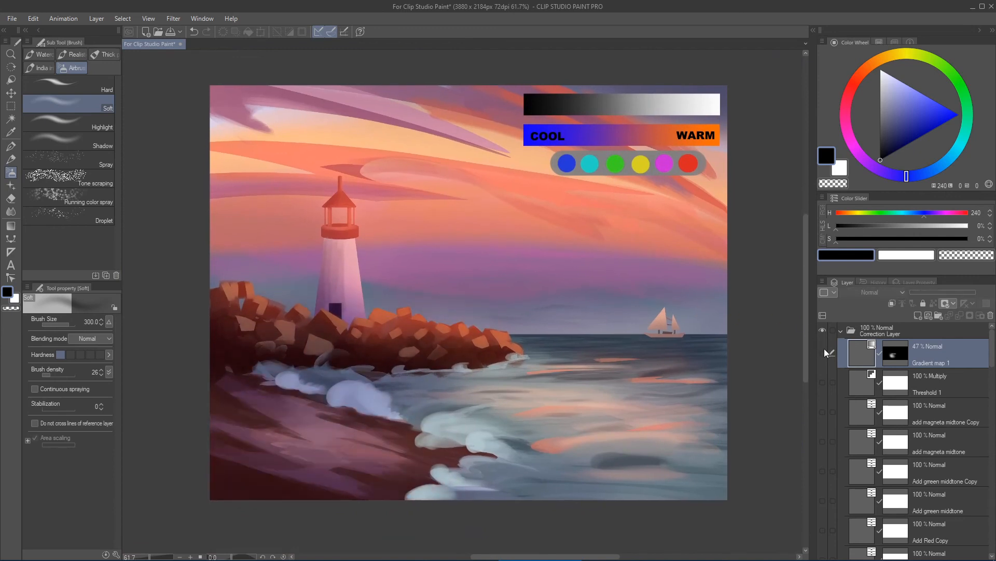
left_click(823, 352)
left_click(823, 352)
left_click(823, 352)
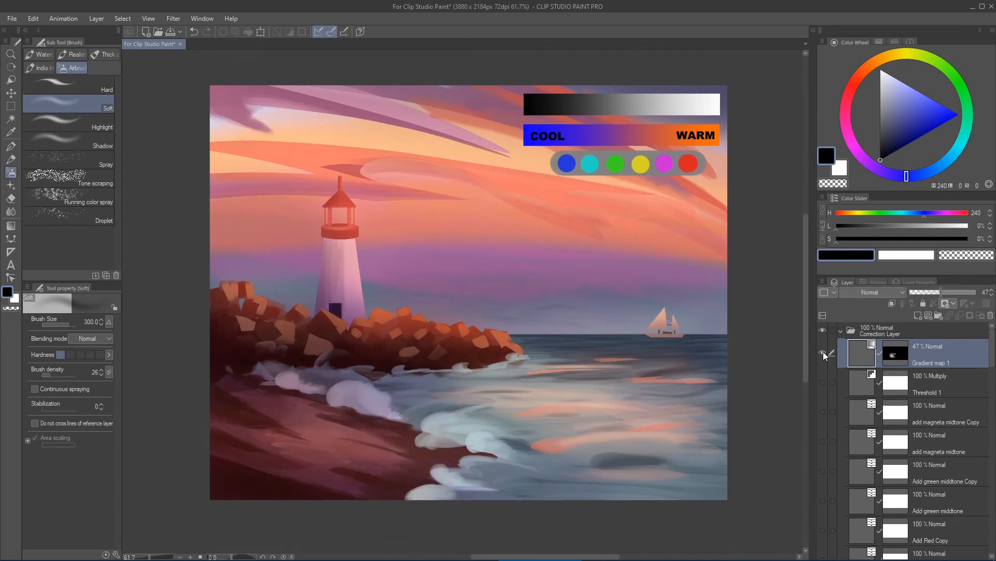
scroll(571, 352, "up", 2)
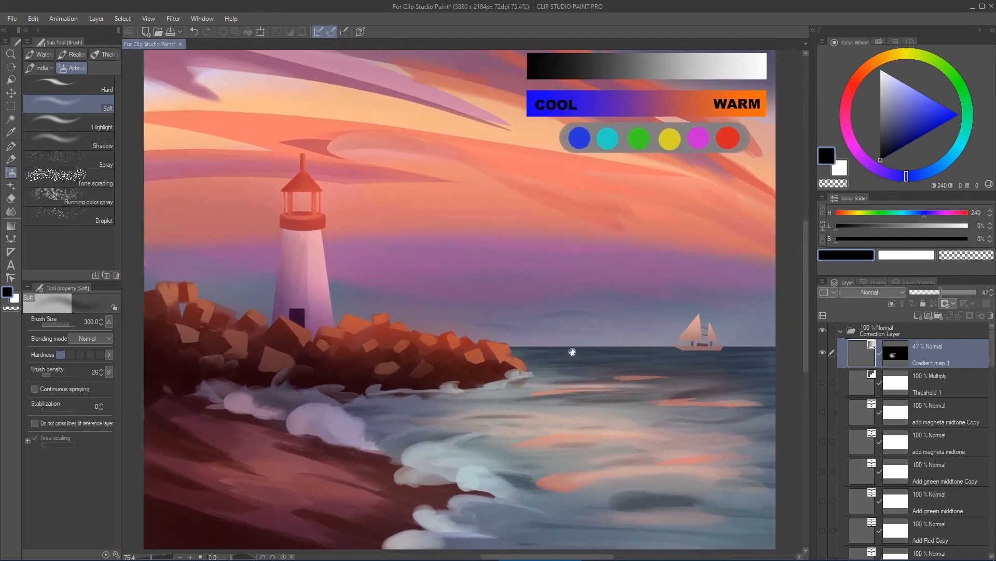
- Delete the Gradient map 1 layer along with its painted mask
left_click(906, 353)
left_click_drag(943, 292, 977, 292)
key("Delete")
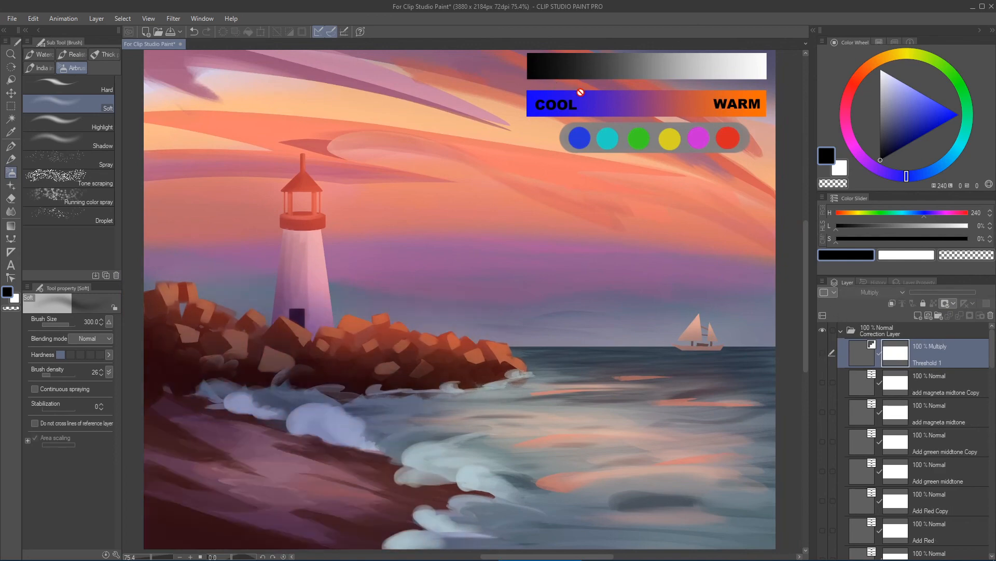
- Add a new Gradient map correction layer and set the gradient's start color to dark navy blue (H 229, S 100, V 19)
scroll(634, 223, "down", 2)
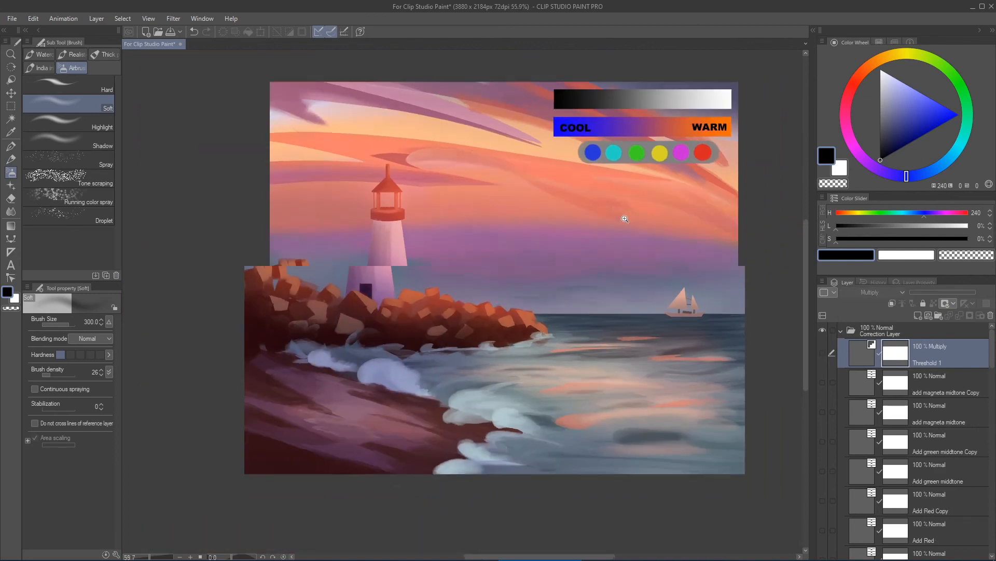
left_click_drag(634, 220, 638, 221)
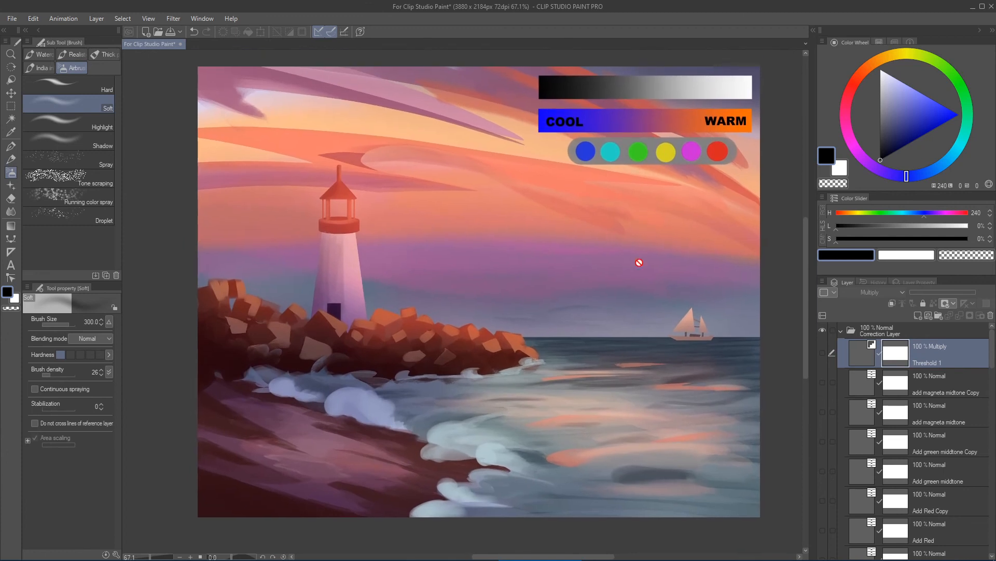
left_click_drag(610, 298, 609, 301)
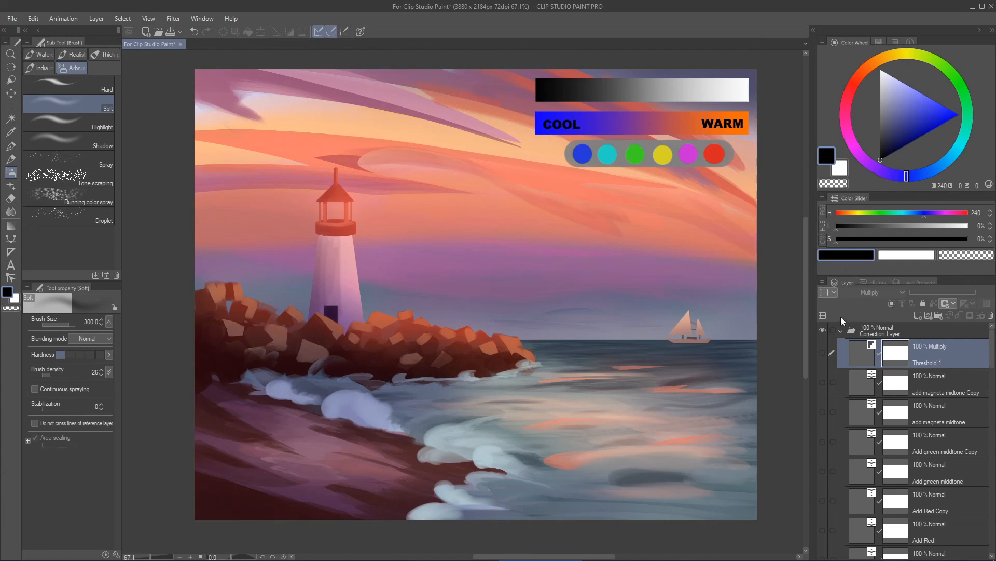
left_click(102, 21)
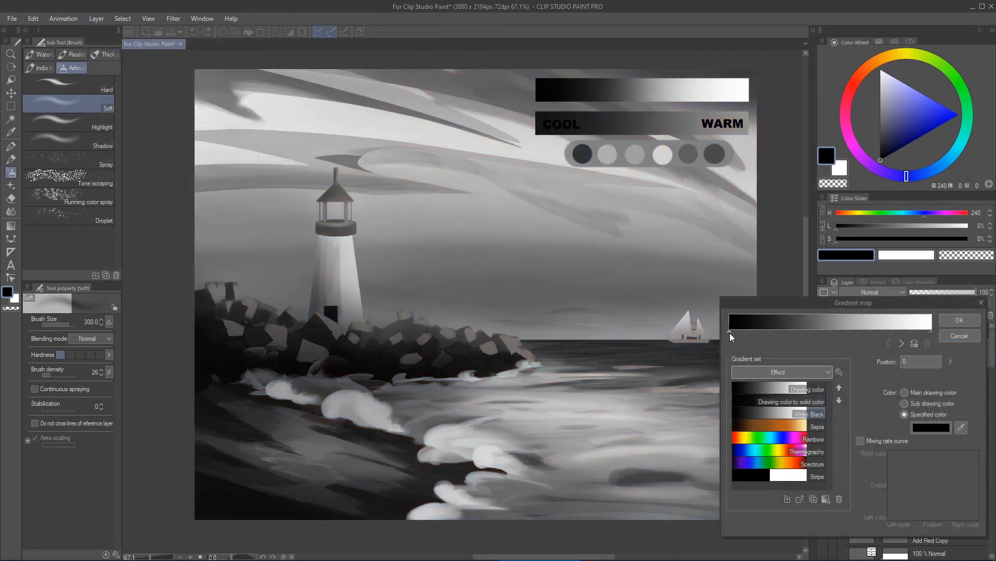
mouse_move(730, 333)
left_mouse_down()
mouse_move(790, 333)
mouse_move(729, 332)
left_mouse_up()
left_click(920, 428)
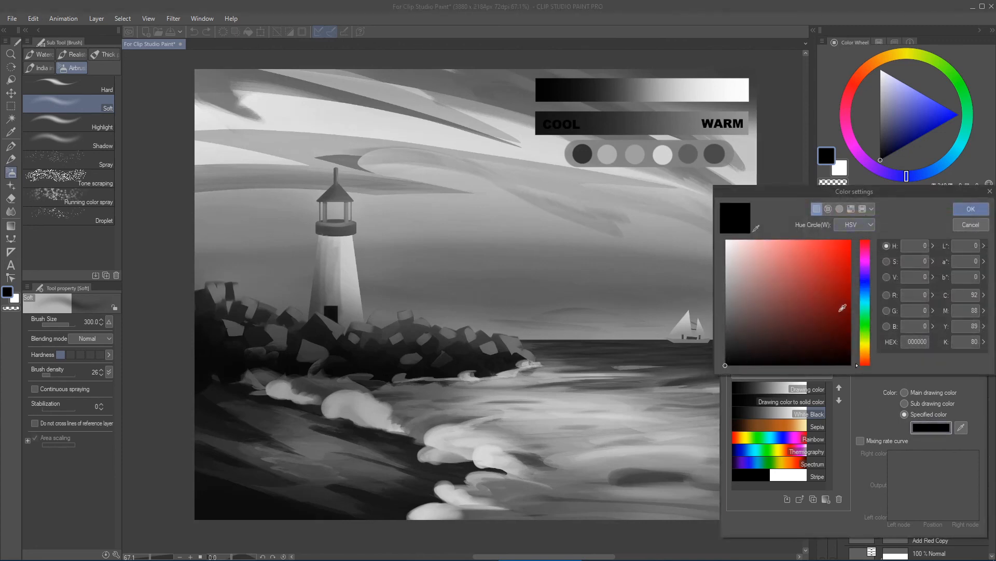
left_click(865, 285)
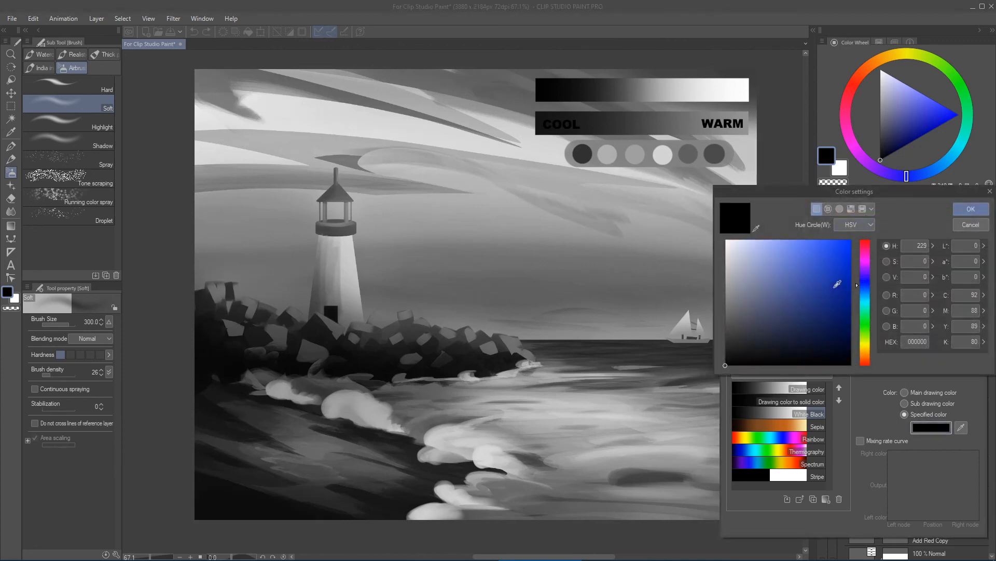
left_click_drag(837, 286, 863, 343)
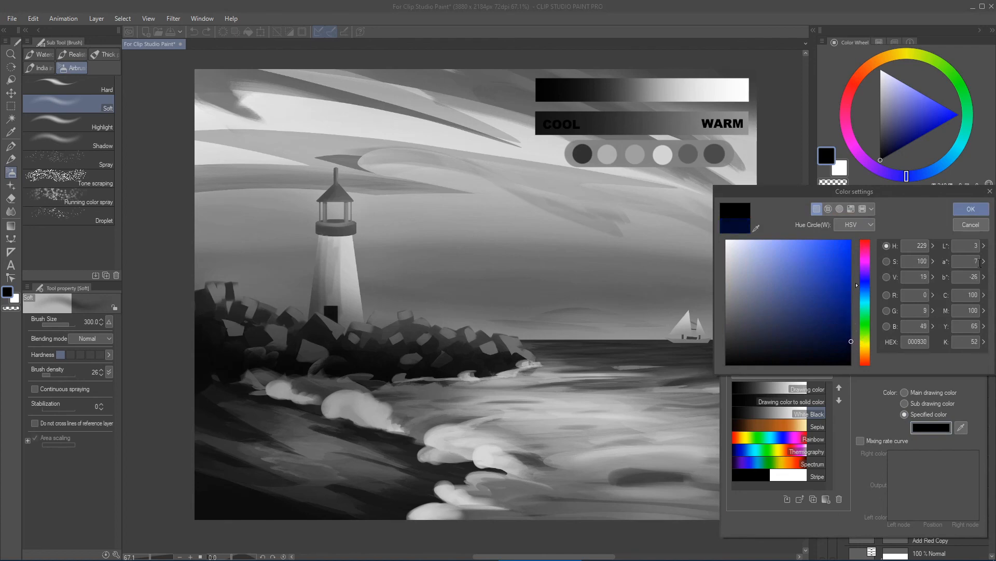
left_click(970, 209)
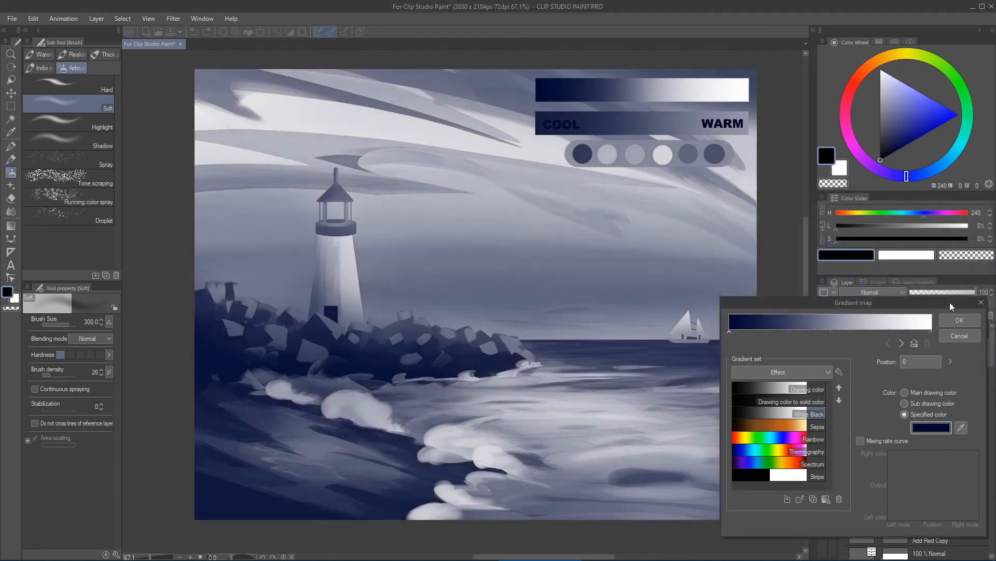
- Set the gradient's end color at position 100 to light yellow
left_click(931, 332)
left_click(929, 428)
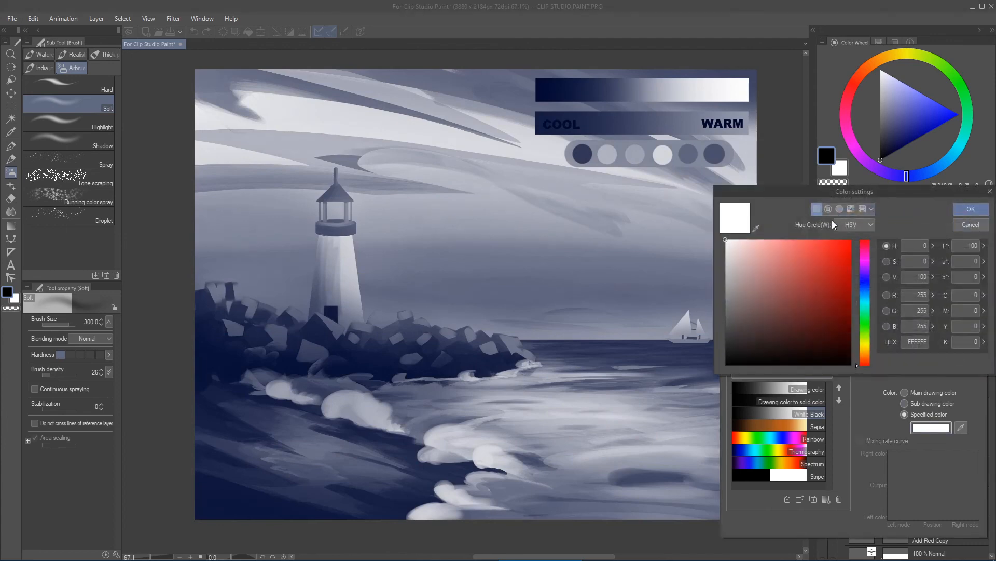
left_click_drag(864, 356, 867, 344)
left_click(820, 239)
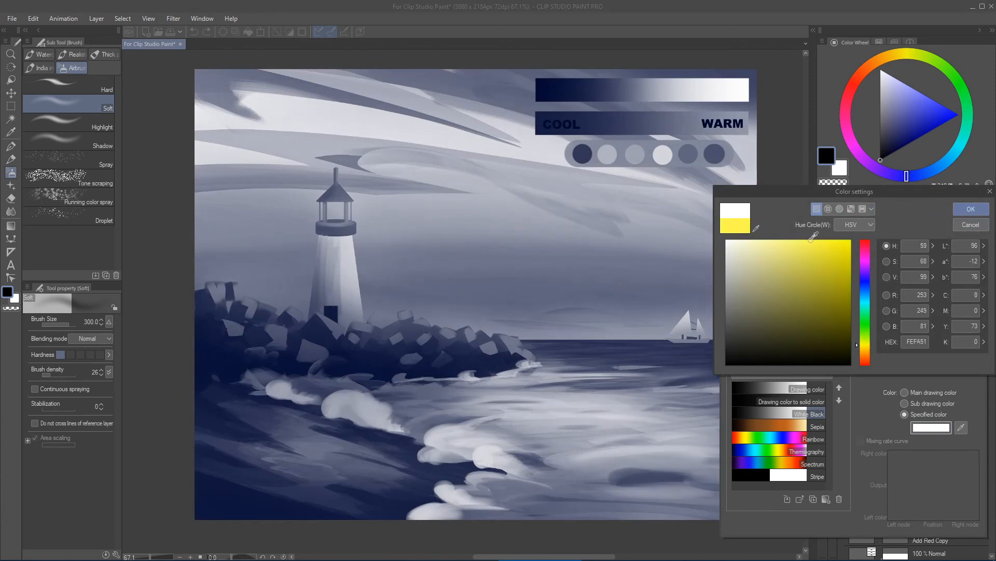
left_click_drag(820, 239, 789, 240)
left_click(971, 208)
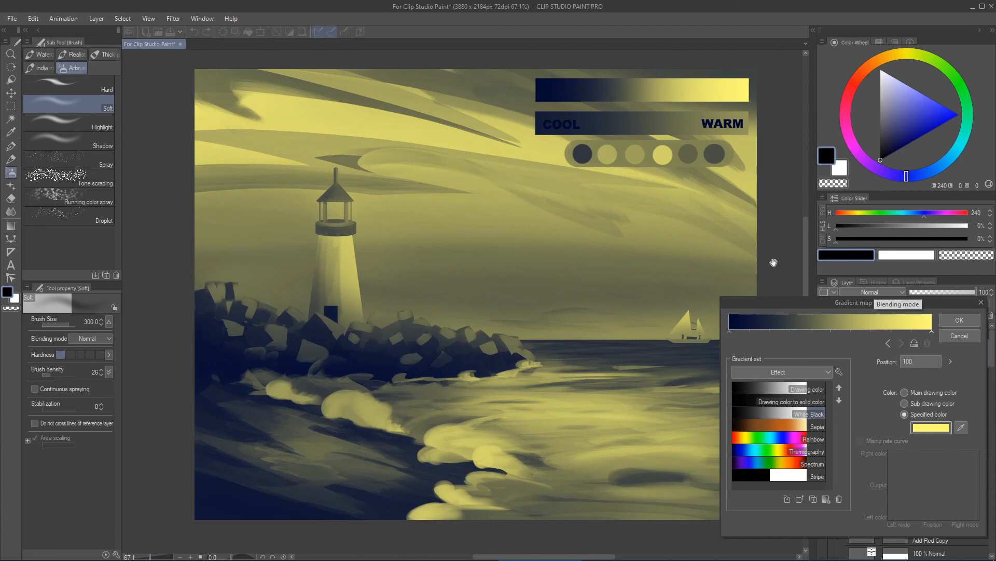
- Add a gradient node at position 50 and set its color to a muted red
left_click(828, 335)
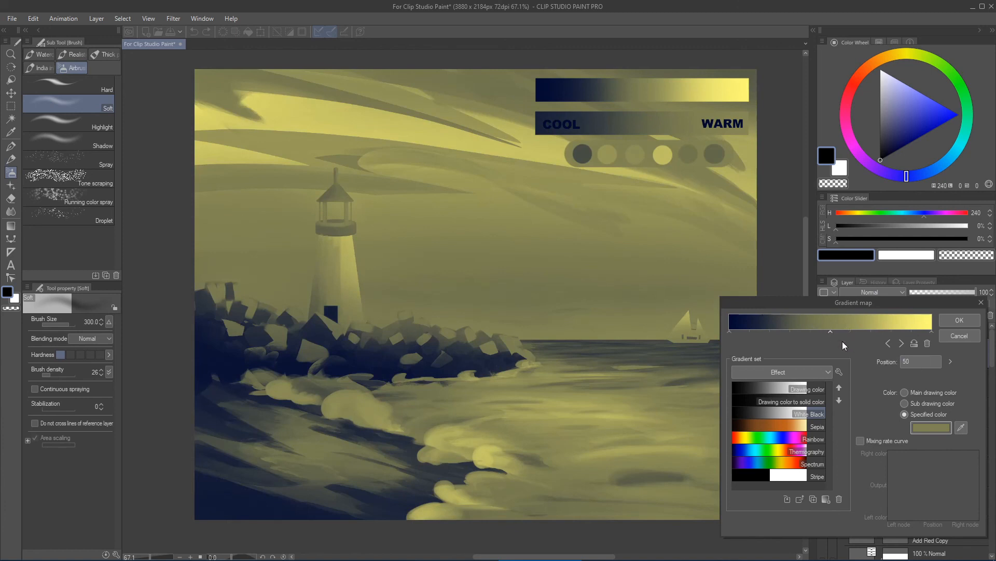
left_click(927, 428)
left_click_drag(861, 336, 868, 370)
mouse_move(784, 295)
left_mouse_down()
mouse_move(814, 273)
mouse_move(808, 277)
left_mouse_up()
left_click(972, 208)
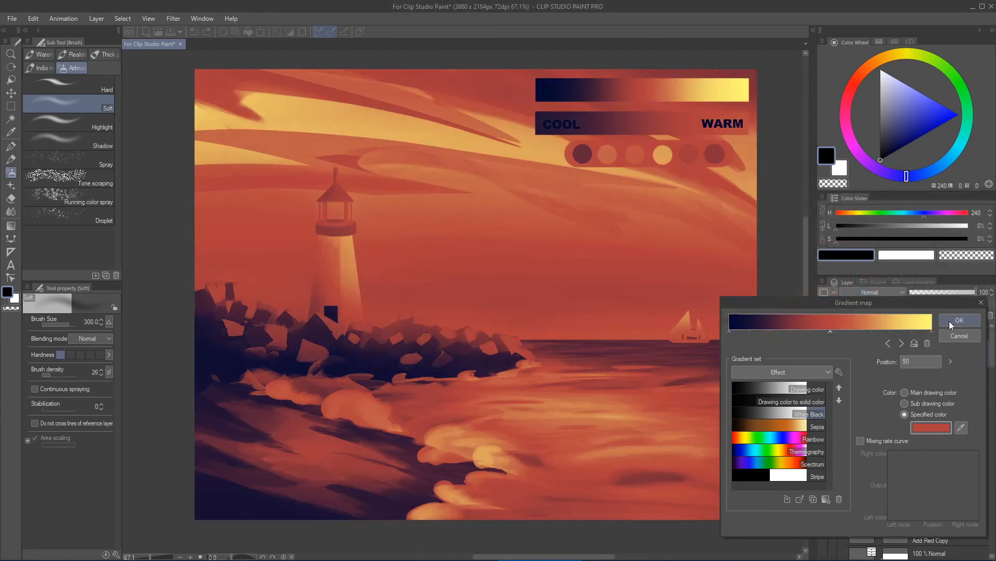
- Shift the gradient's start color to dark purple, keep the light yellow end color, and apply the gradient map
left_click(730, 331)
left_click(922, 425)
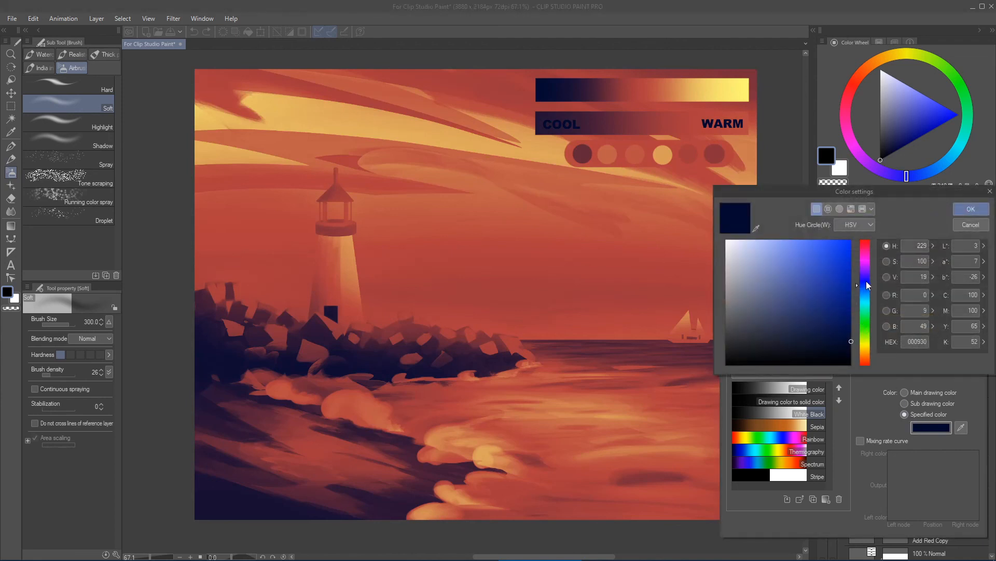
left_click_drag(867, 281, 877, 267)
left_click(965, 209)
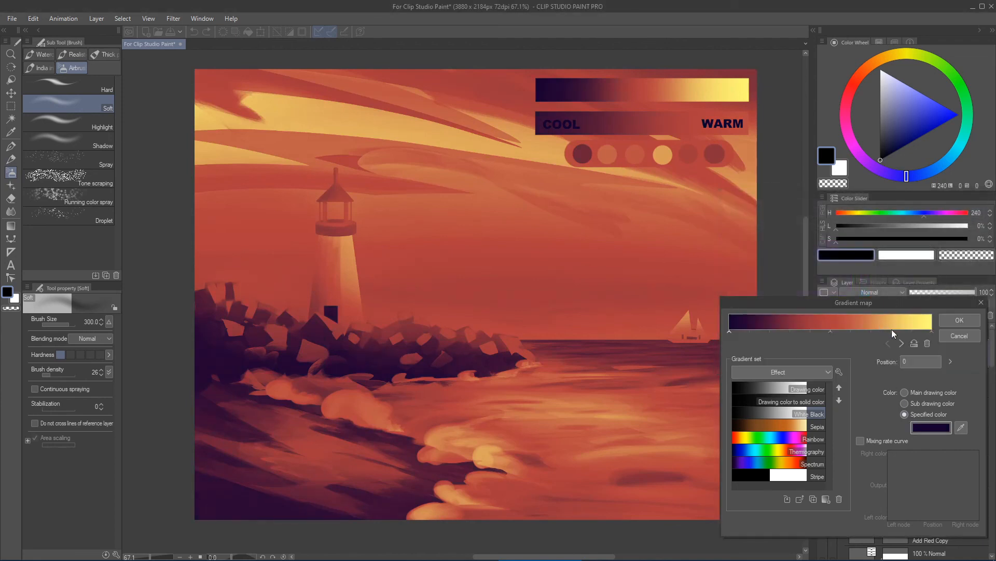
left_click(931, 332)
left_click(932, 427)
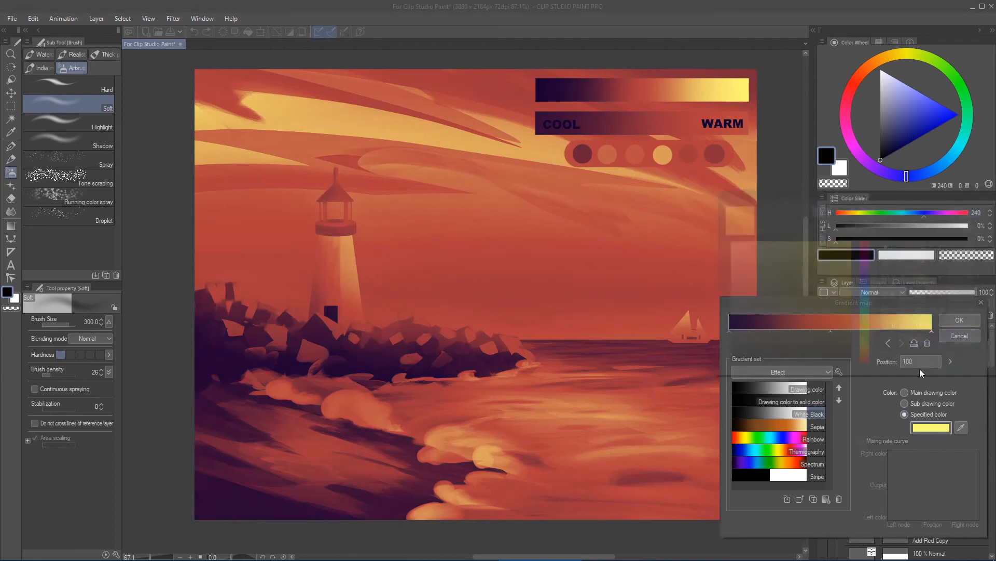
left_click(971, 209)
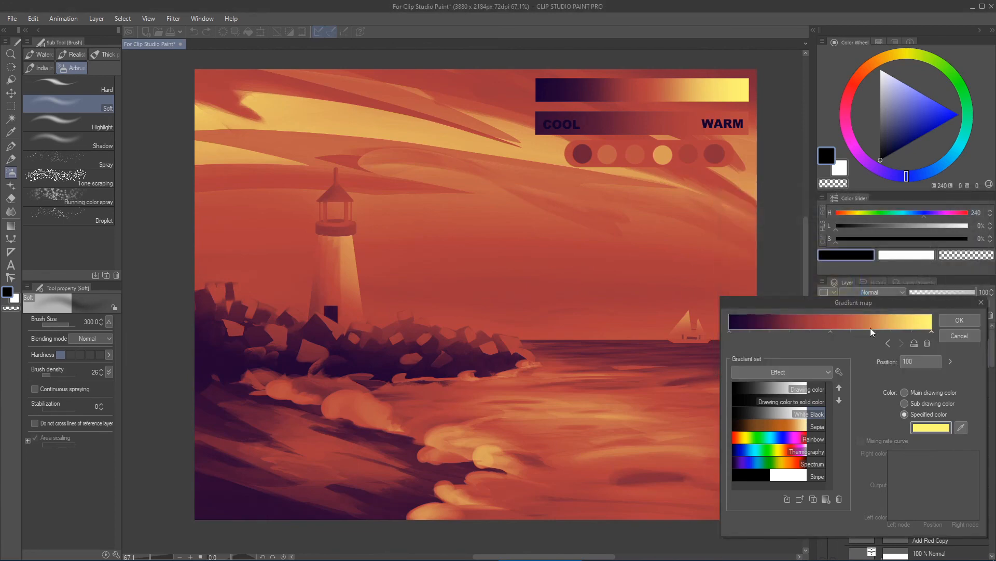
left_click(957, 323)
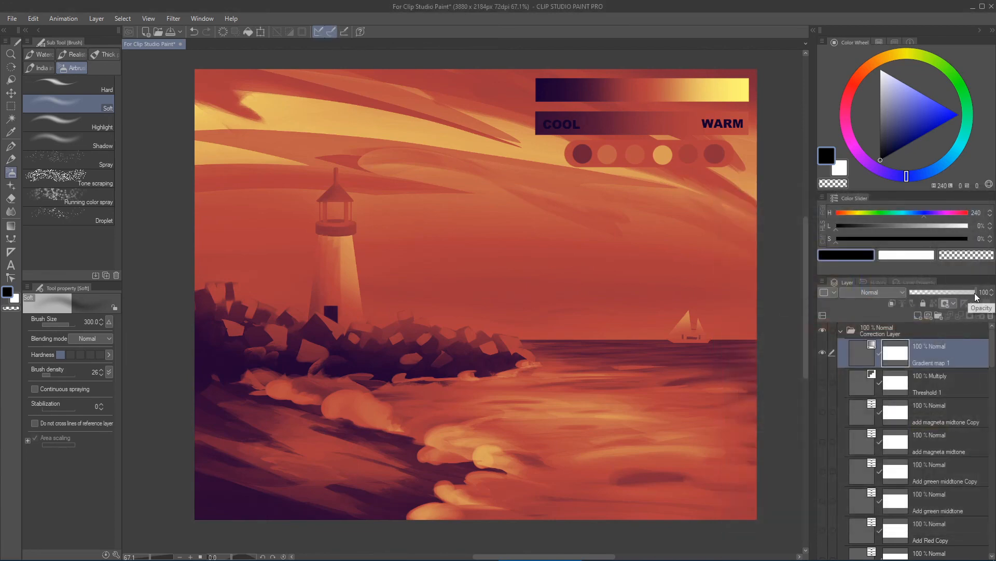
- Lower the Gradient map 1 layer's opacity to 45%, toggling its visibility to compare the painting with and without it
left_click_drag(964, 292, 939, 289)
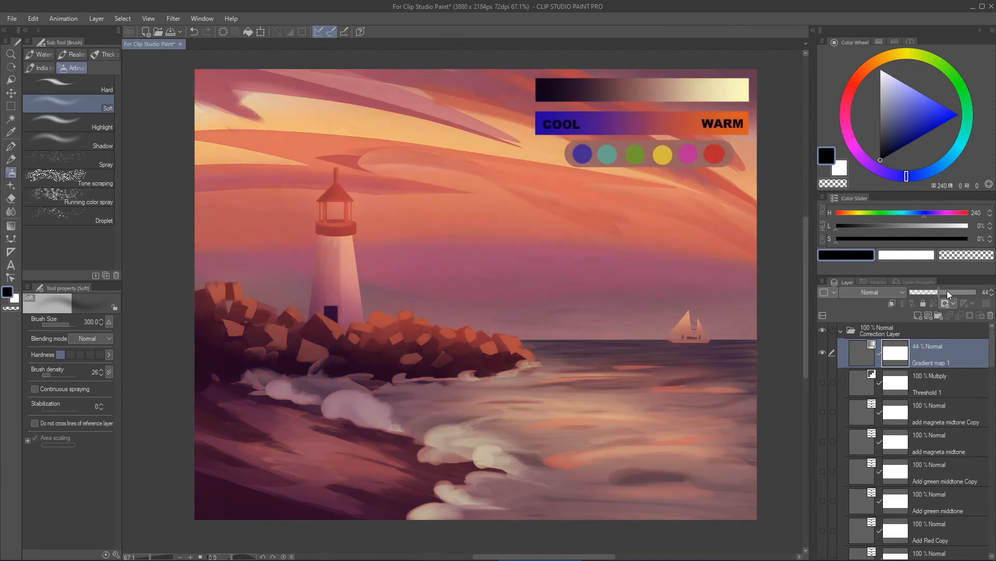
left_click(822, 352)
left_click(822, 352)
left_click(823, 352)
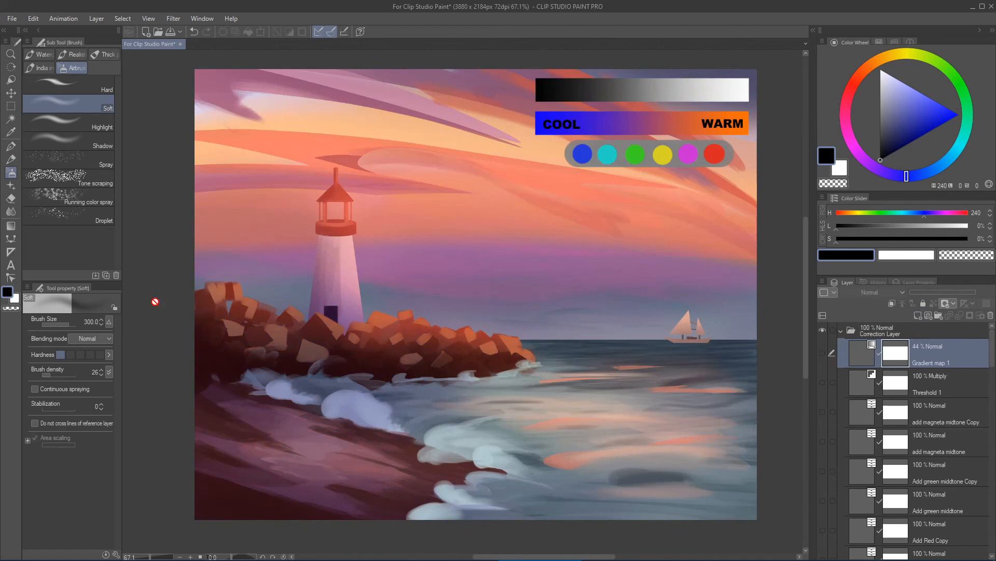
left_click(823, 353)
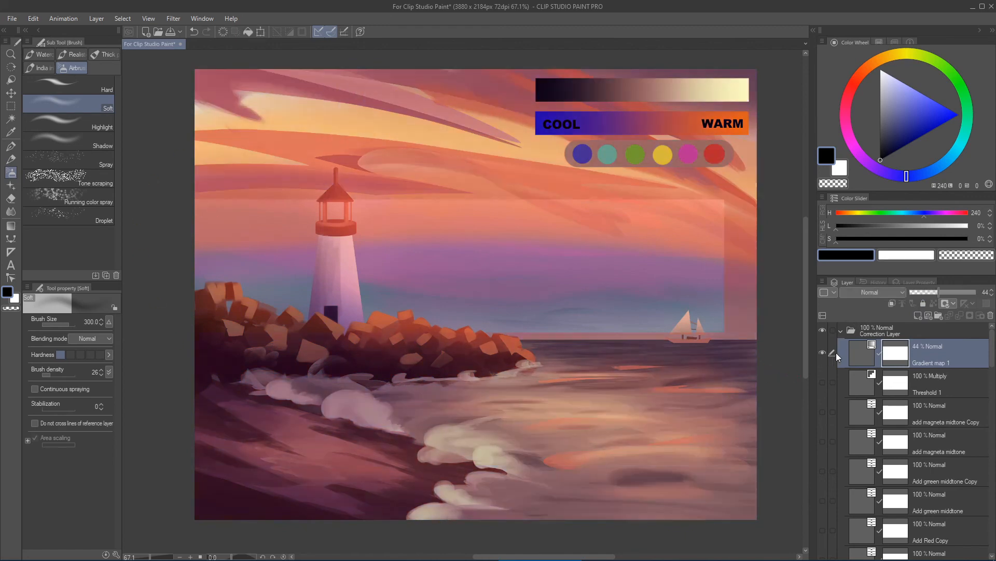
left_click(826, 353)
left_click(823, 353)
left_click(822, 353)
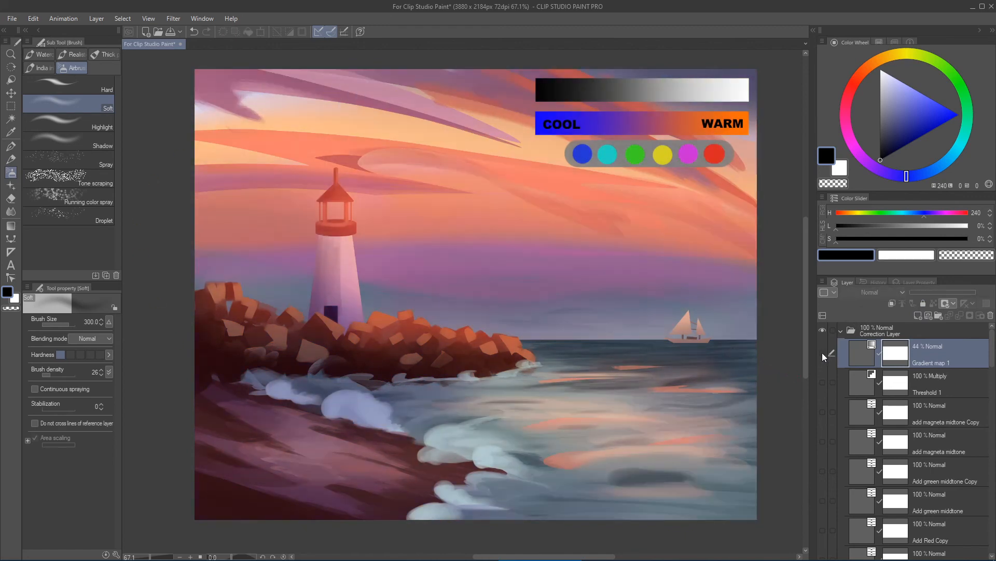
left_click(823, 352)
left_click_drag(930, 292, 940, 292)
- Set the Gradient map 1 layer's blending mode to Lighten and its opacity to 100%
left_click(900, 293)
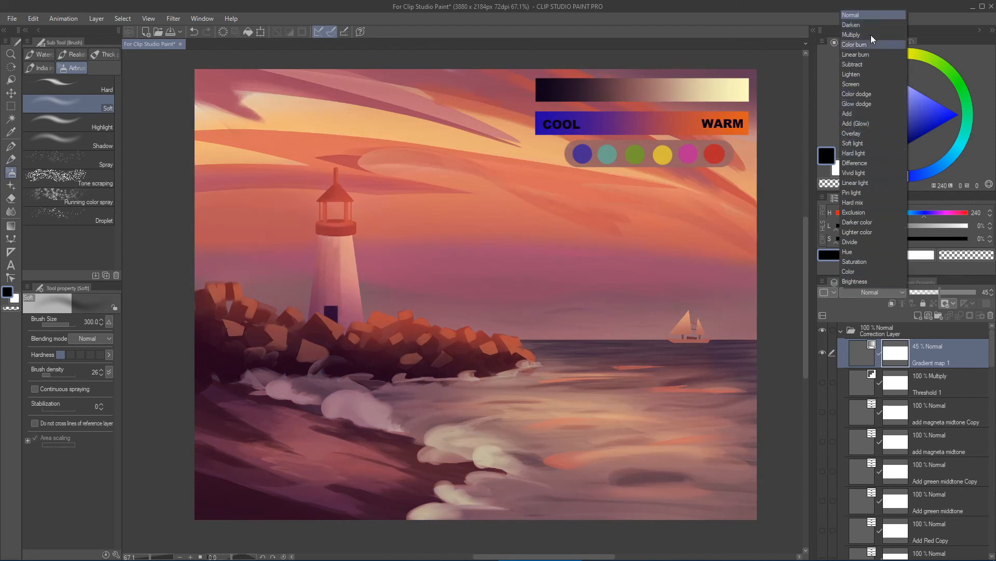
left_click(865, 74)
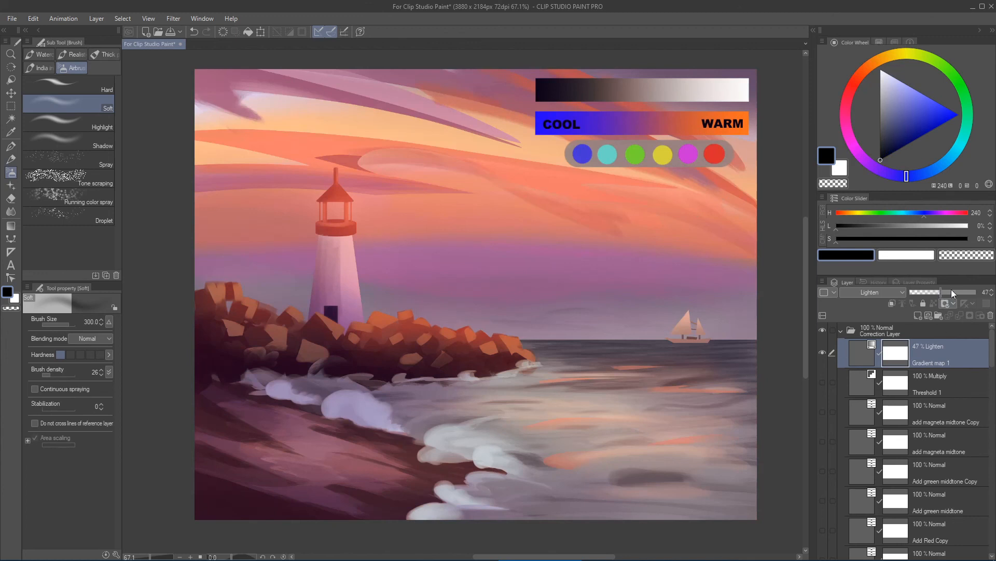
left_click_drag(951, 290, 975, 292)
- Toggle the Gradient map 1 layer's visibility repeatedly to compare the painting with and without the Lighten effect
left_click(821, 352)
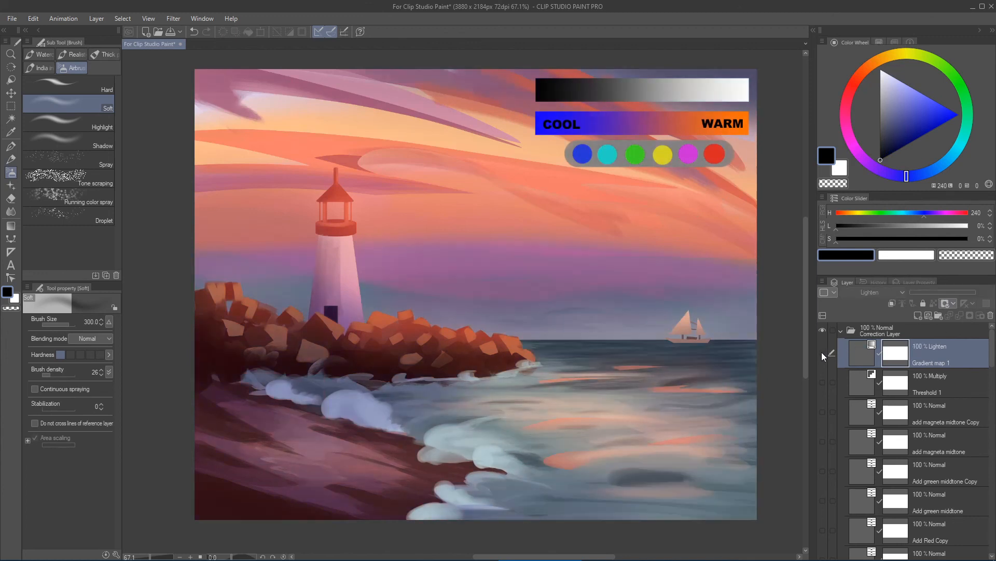
left_click(821, 353)
left_click(826, 352)
left_click(824, 352)
left_click(824, 352)
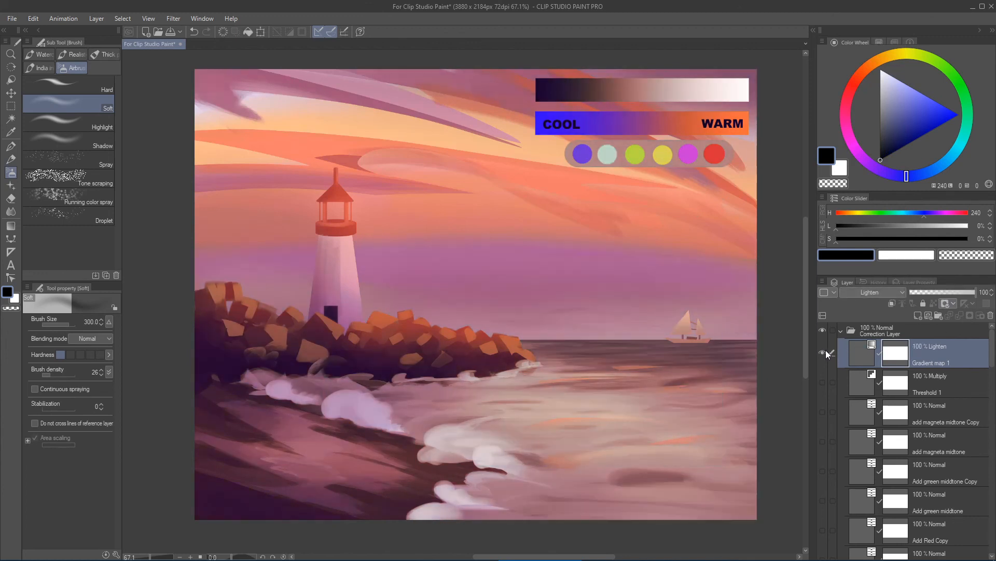
left_click(825, 351)
left_click(824, 352)
left_click(825, 352)
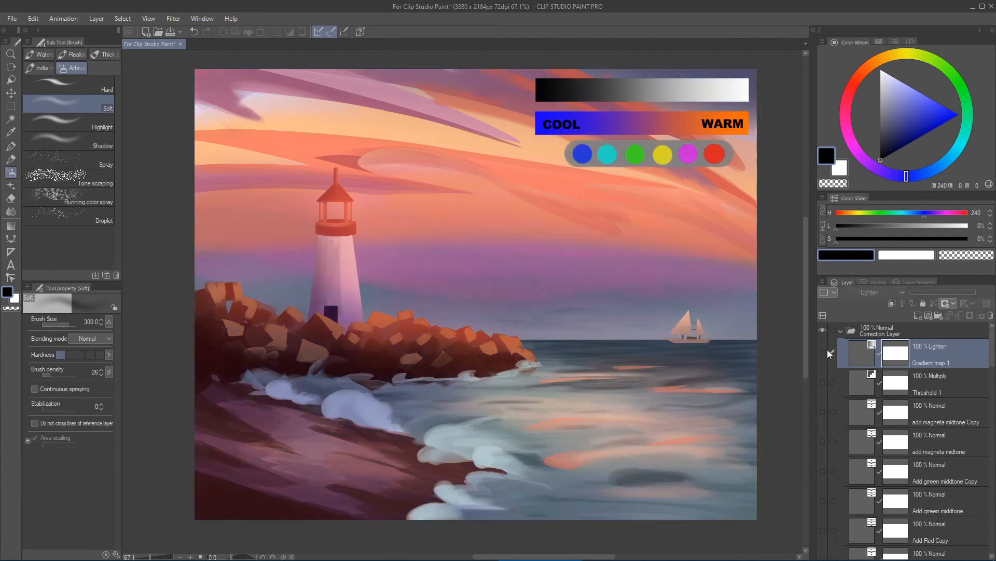
left_click(826, 351)
left_click(824, 351)
left_click(826, 351)
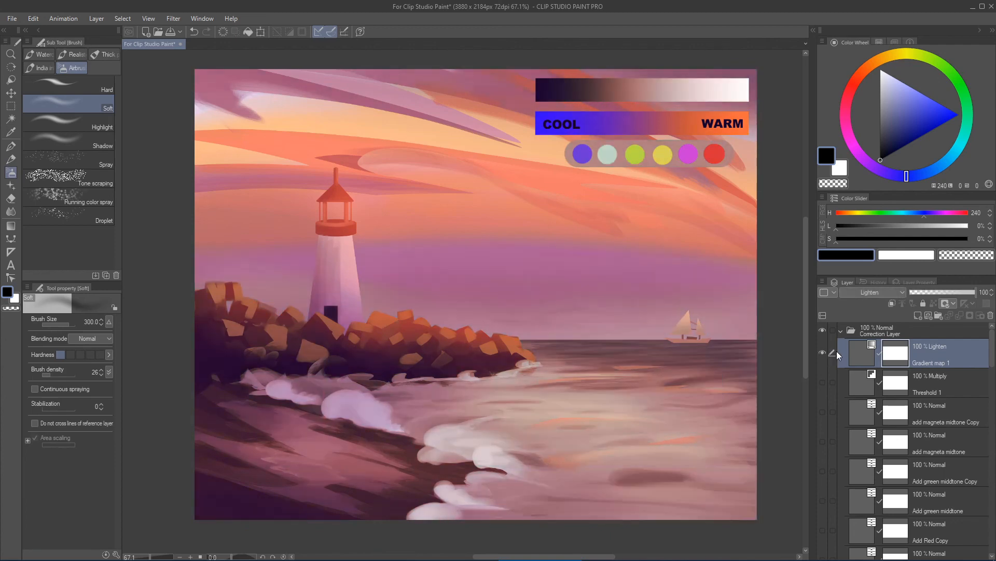
left_click(823, 353)
left_click(823, 352)
left_click(824, 353)
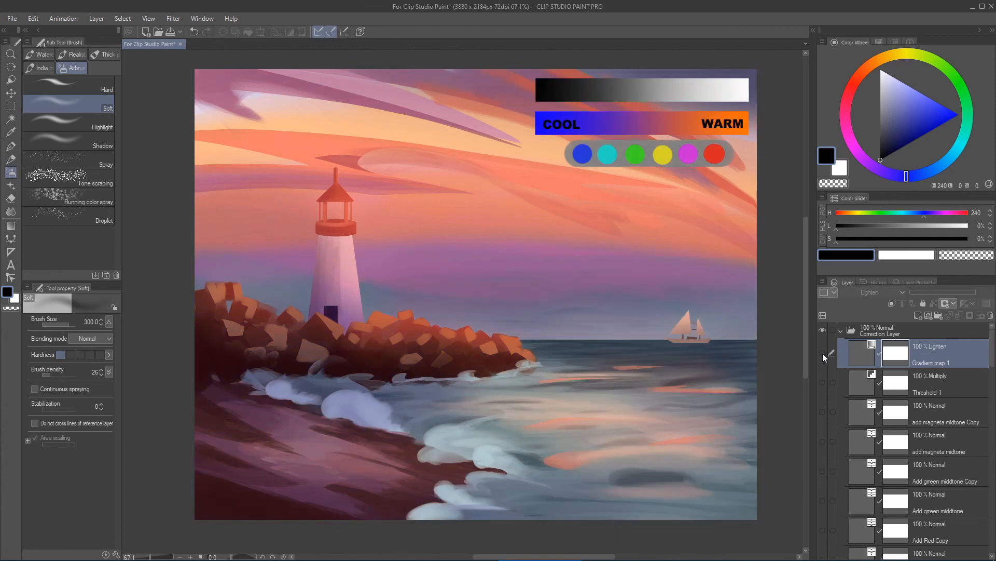
left_click(823, 352)
left_click(824, 353)
left_click(823, 352)
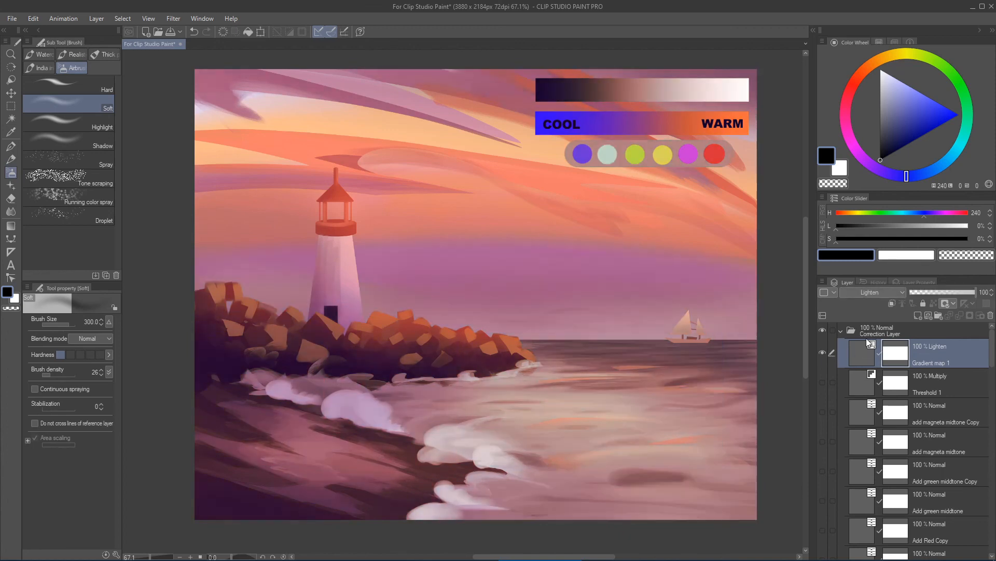
- Set the Gradient map 1 layer's blending mode to Darken and compare the painting with the layer hidden and shown
left_click(888, 292)
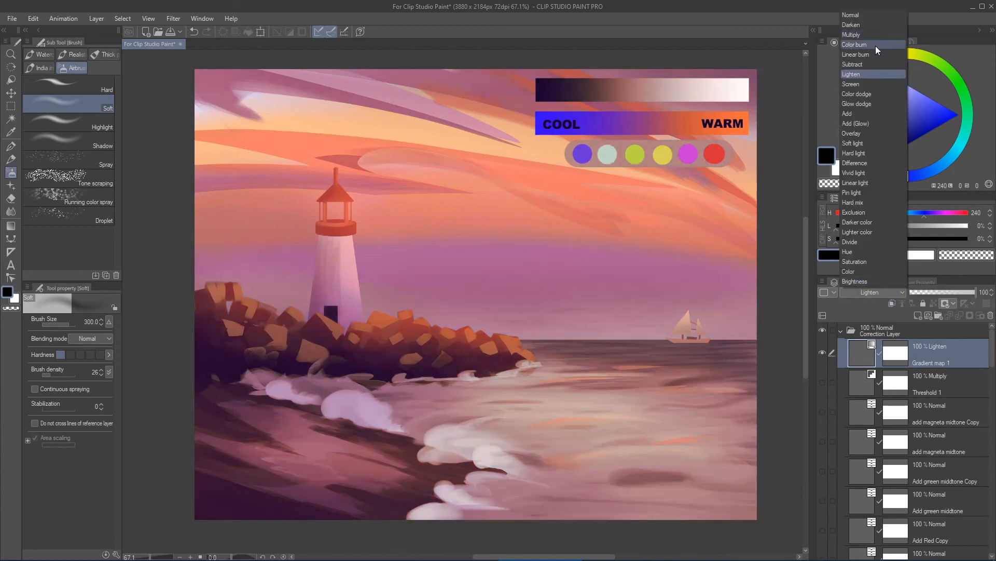
left_click(870, 25)
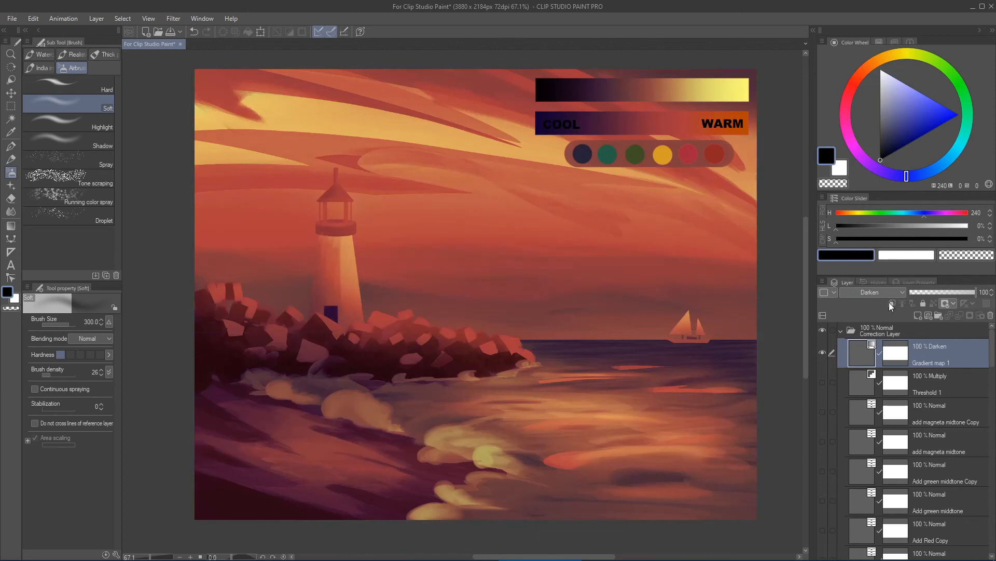
left_click(824, 352)
left_click(828, 351)
left_click(831, 351)
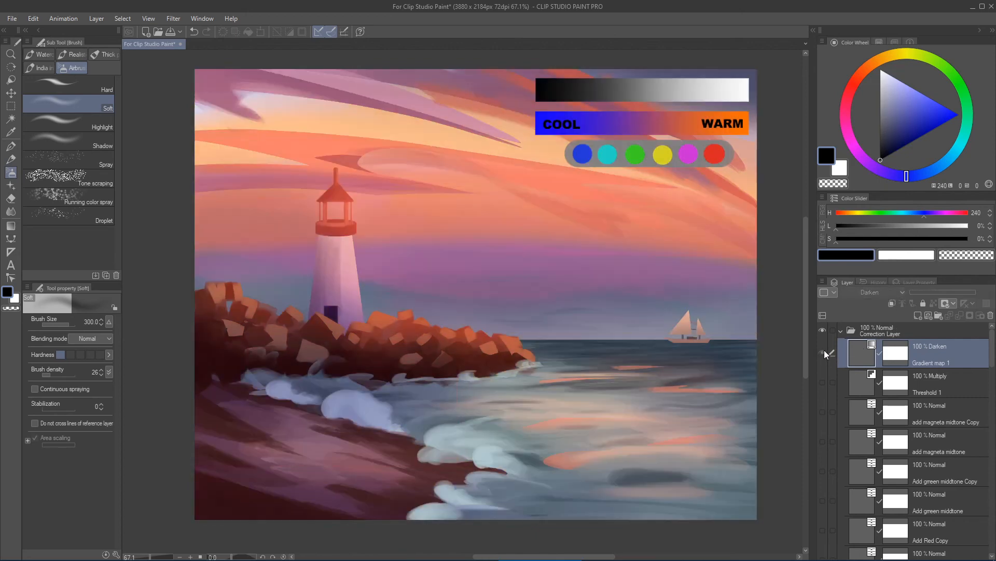
left_click(824, 351)
- Examine the lighthouse painting's colors and shadows up close and as a whole with the Darken gradient map applied
scroll(582, 270, "up", 1)
scroll(582, 270, "up", 1)
left_click_drag(583, 268, 576, 282)
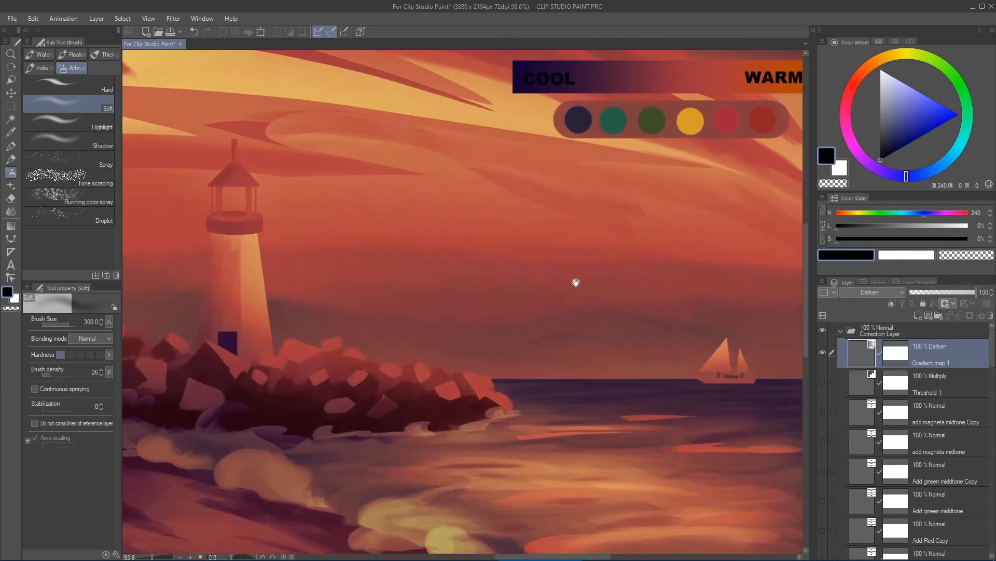
scroll(583, 273, "down", 2)
scroll(578, 280, "up", 1)
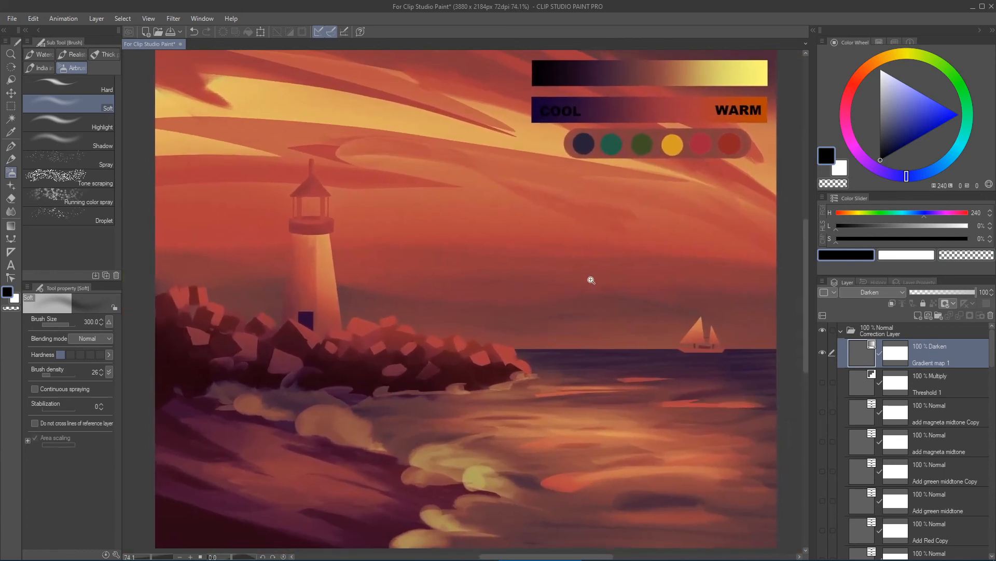
scroll(586, 281, "down", 2)
scroll(584, 283, "up", 1)
mouse_move(588, 283)
left_mouse_down()
mouse_move(575, 294)
mouse_move(580, 284)
left_mouse_up()
scroll(576, 285, "up", 1)
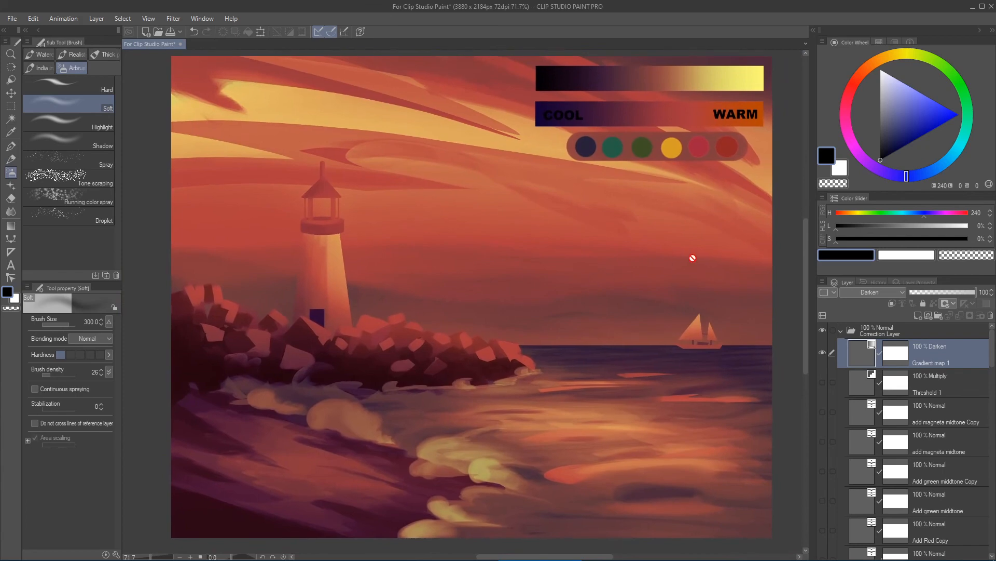